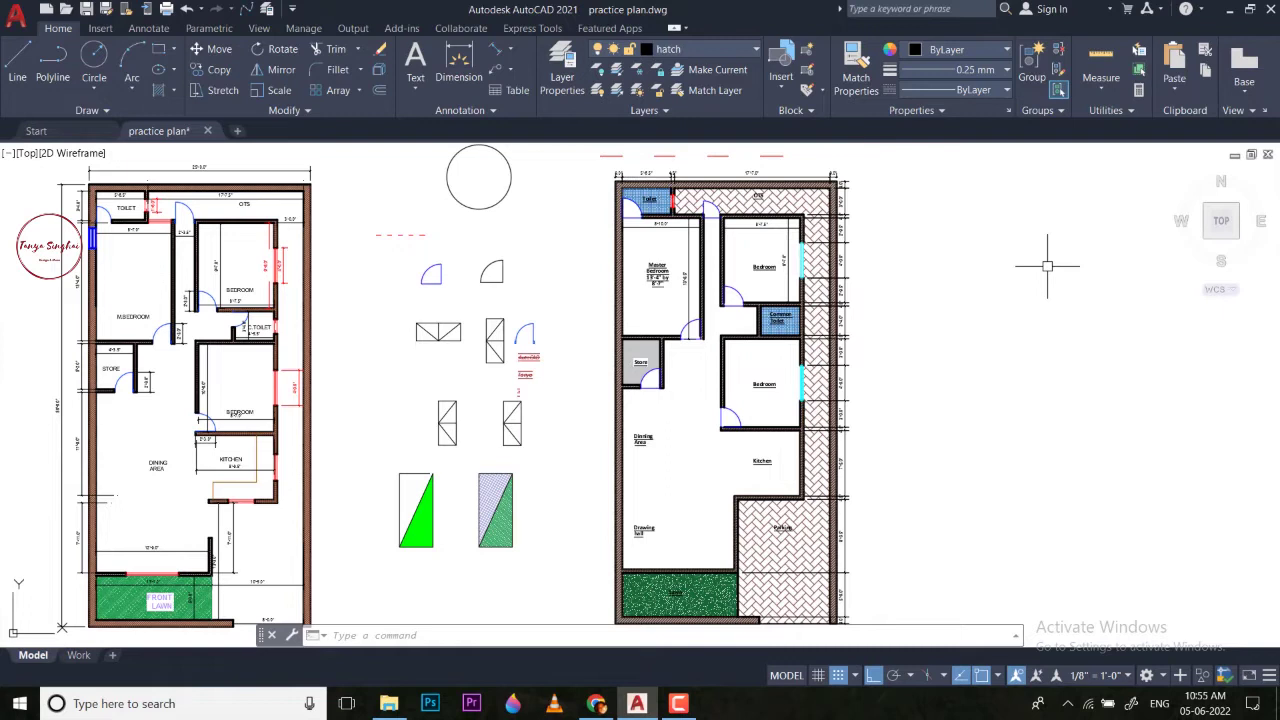
scroll(1047, 266, down, 3)
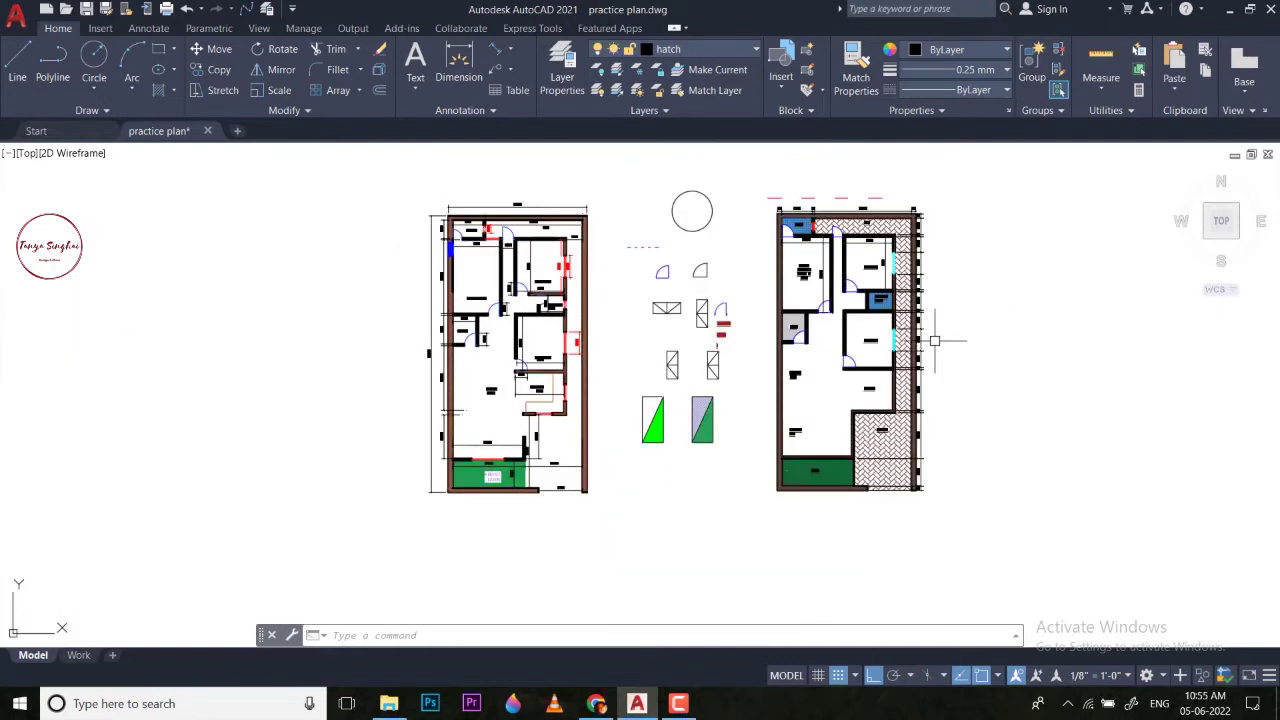
scroll(931, 337, up, 3)
mouse_move(945, 261)
middle_down()
mouse_move(923, 277)
mouse_move(981, 287)
middle_up()
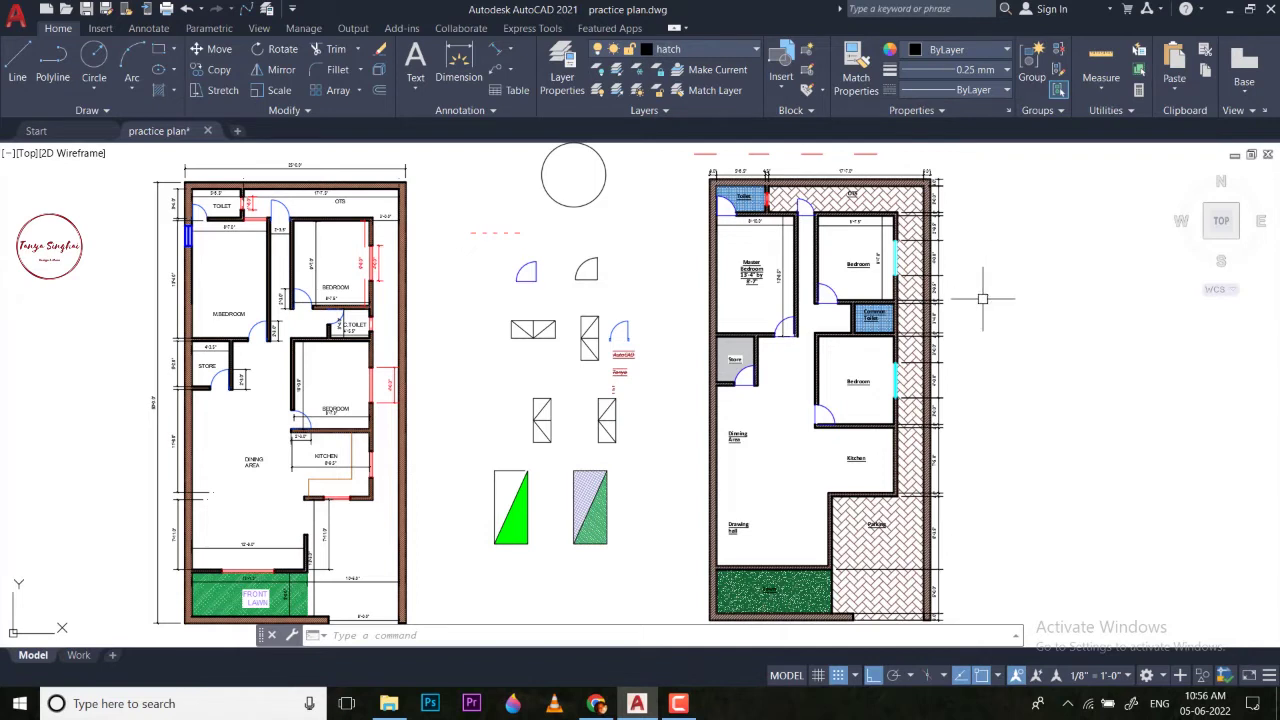
middle_drag(1000, 289, 1055, 288)
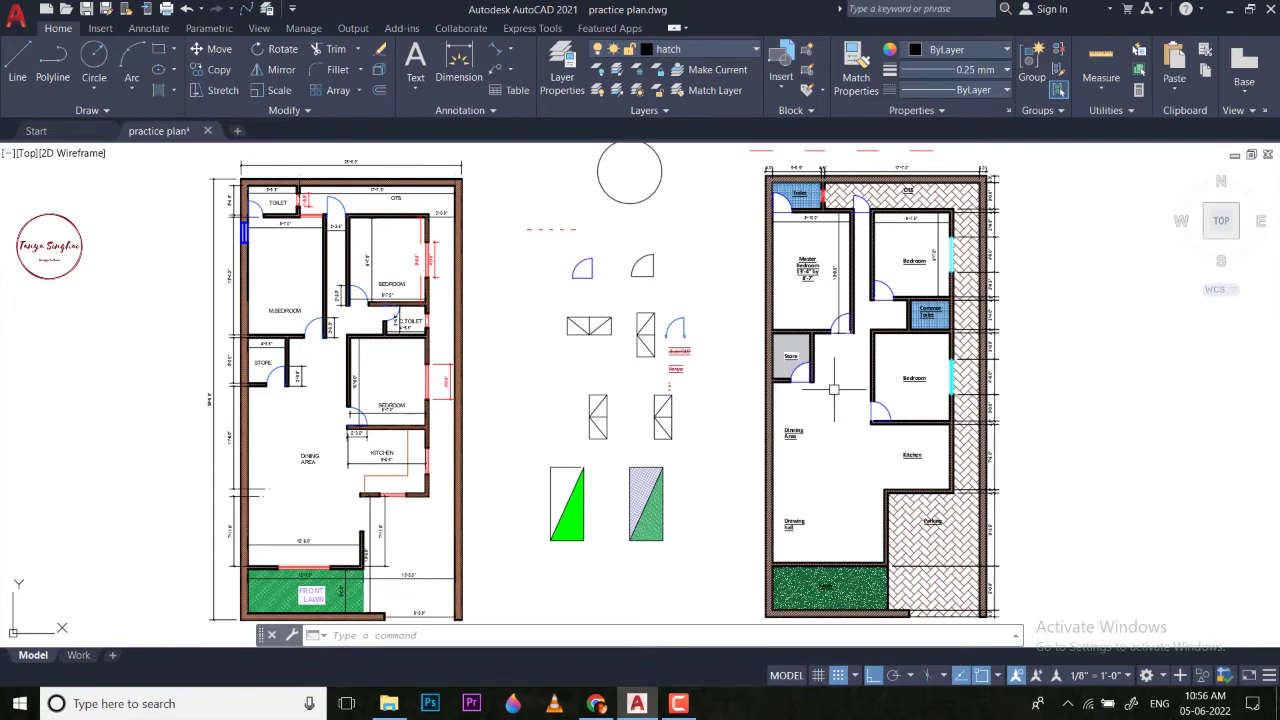
mouse_move(824, 431)
middle_down()
mouse_move(818, 396)
mouse_move(826, 408)
middle_up()
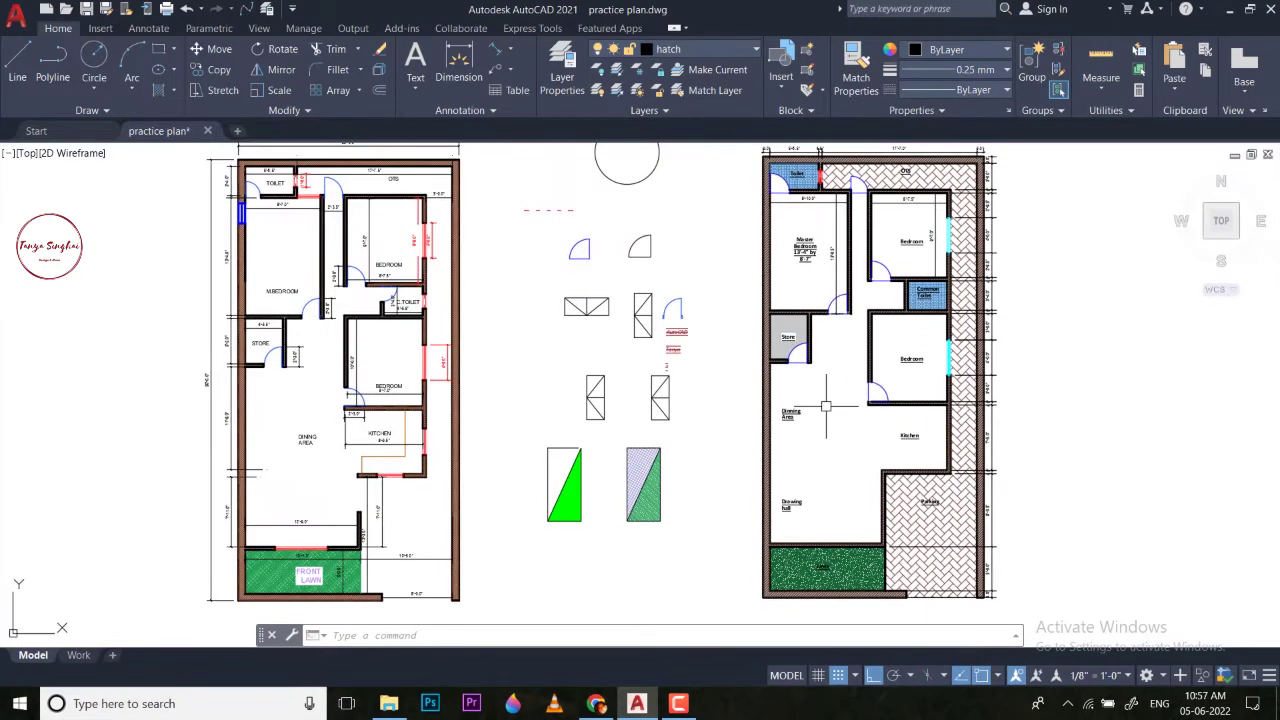
scroll(836, 300, down, 2)
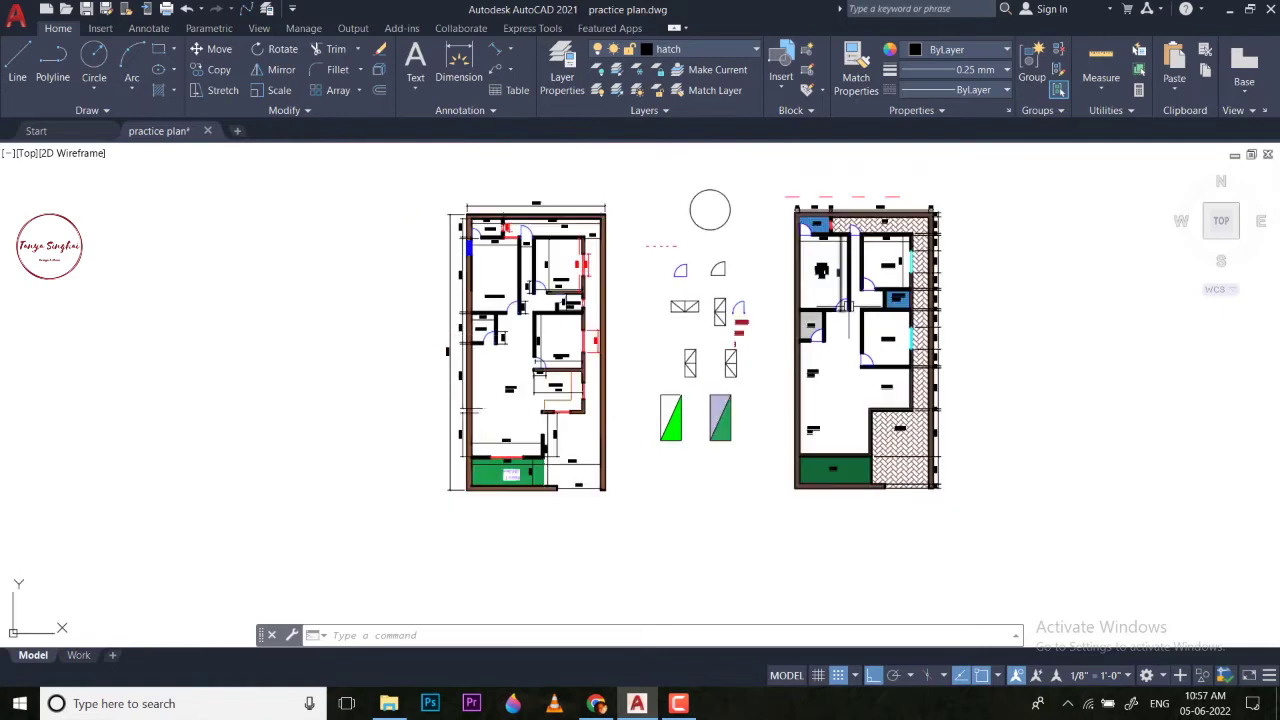
scroll(843, 325, up, 2)
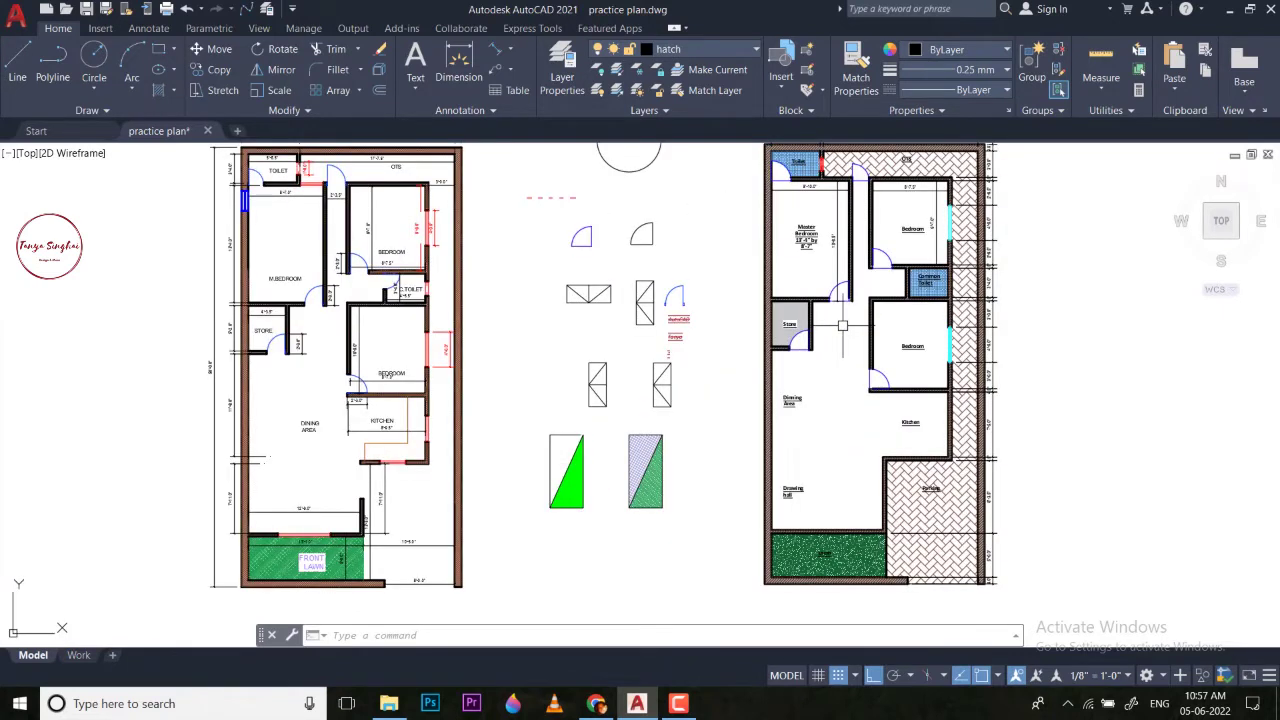
scroll(843, 325, down, 2)
scroll(918, 190, up, 2)
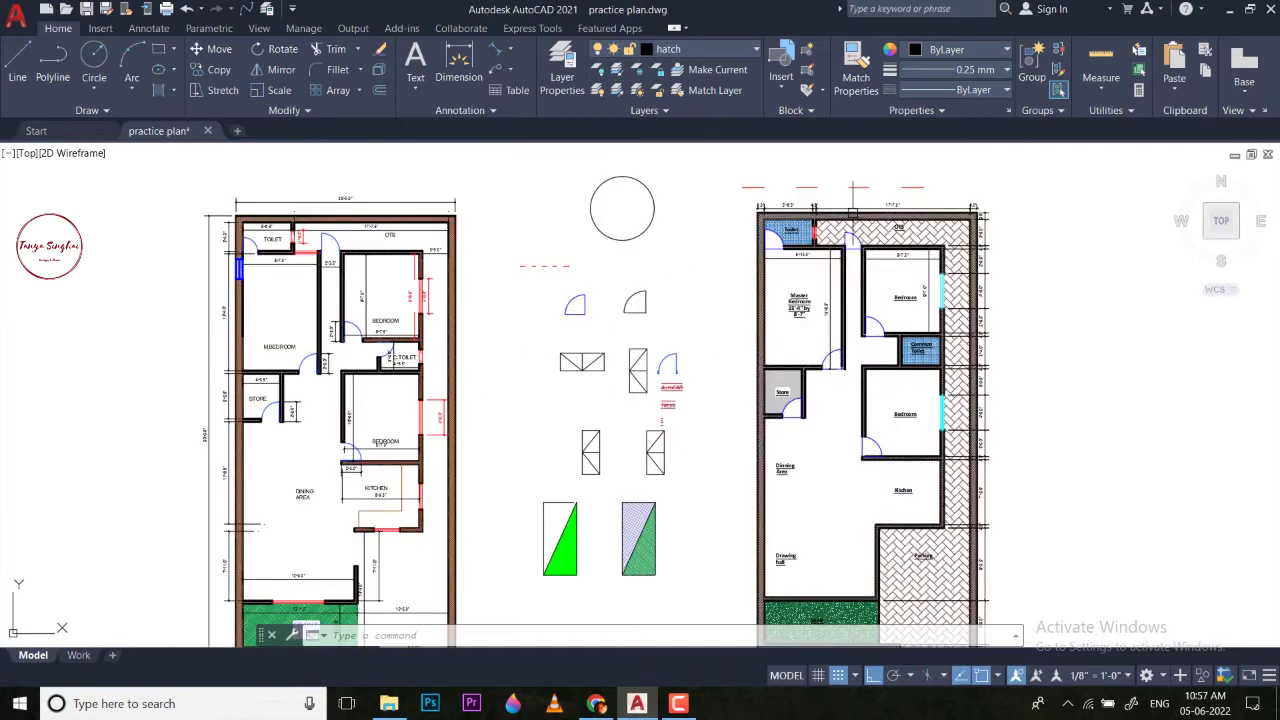
Erase the column of dimensions running along the outer east wall of the plan with the parking area.
scroll(951, 338, down, 2)
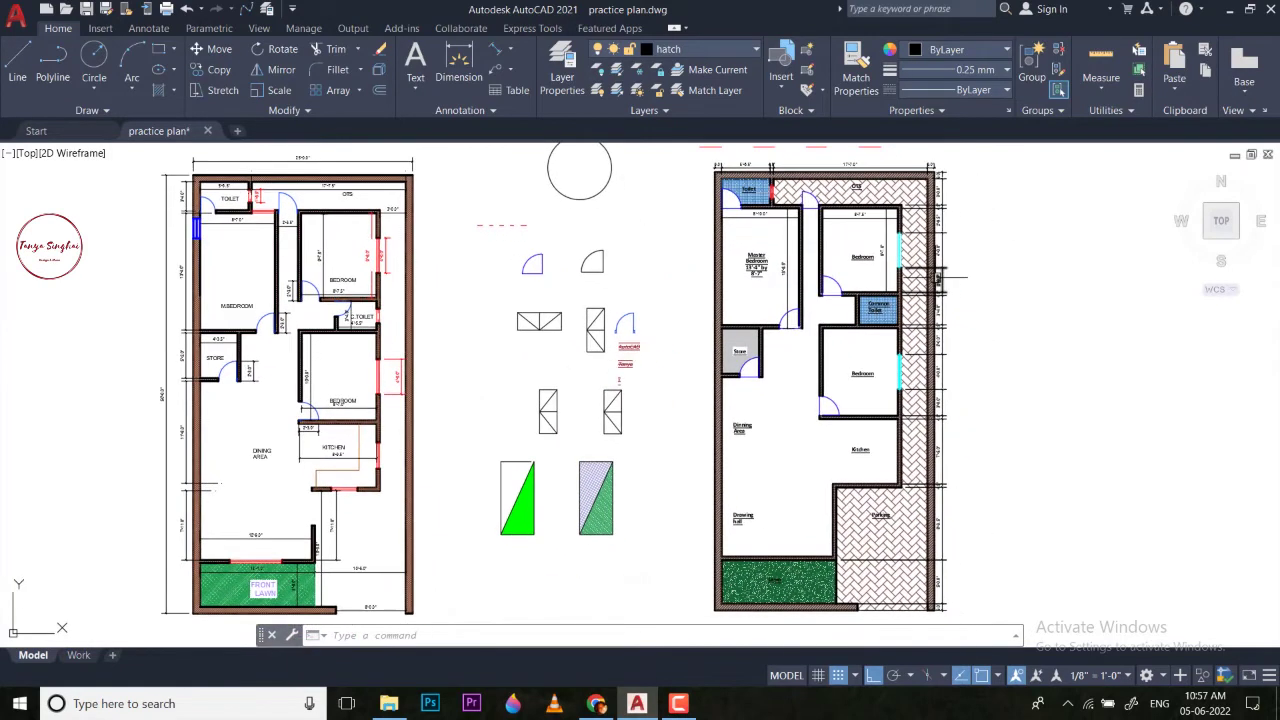
click(988, 500)
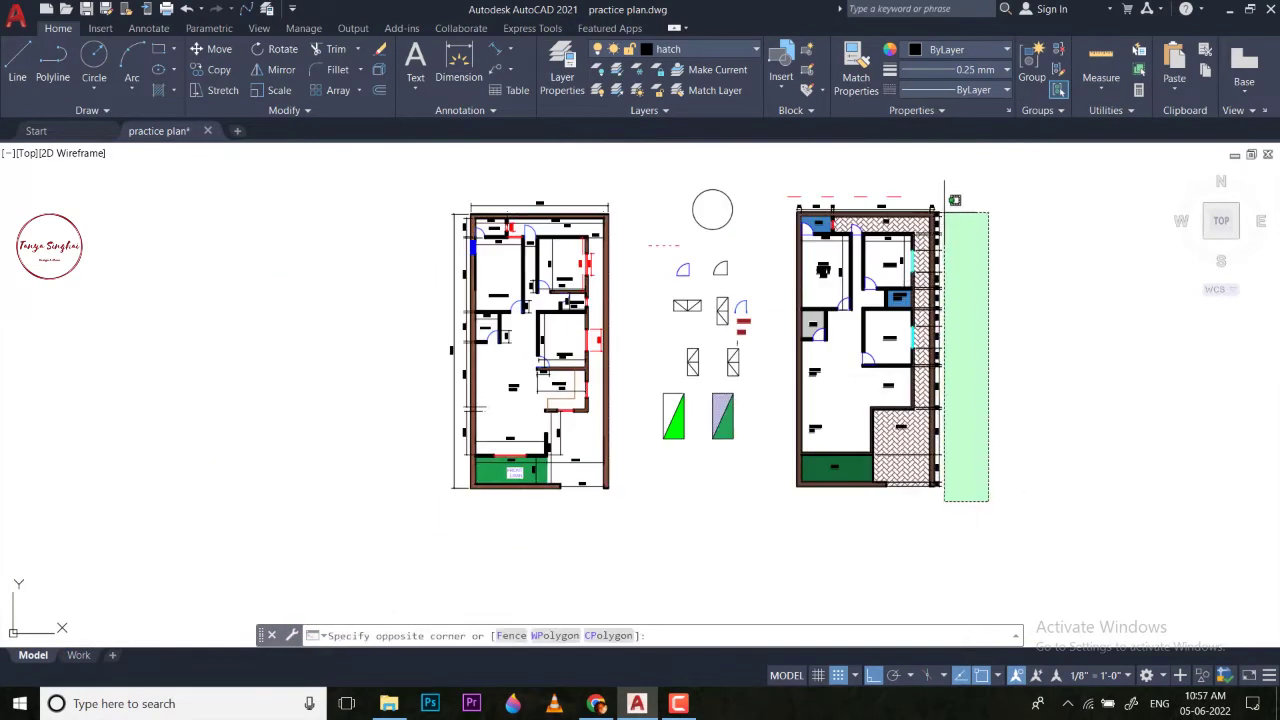
click(955, 194)
text(e)
key(Return)
Erase the row of dimensions above the north wall of the same plan.
scroll(940, 215, up, 2)
middle_drag(915, 195, 950, 237)
click(1060, 265)
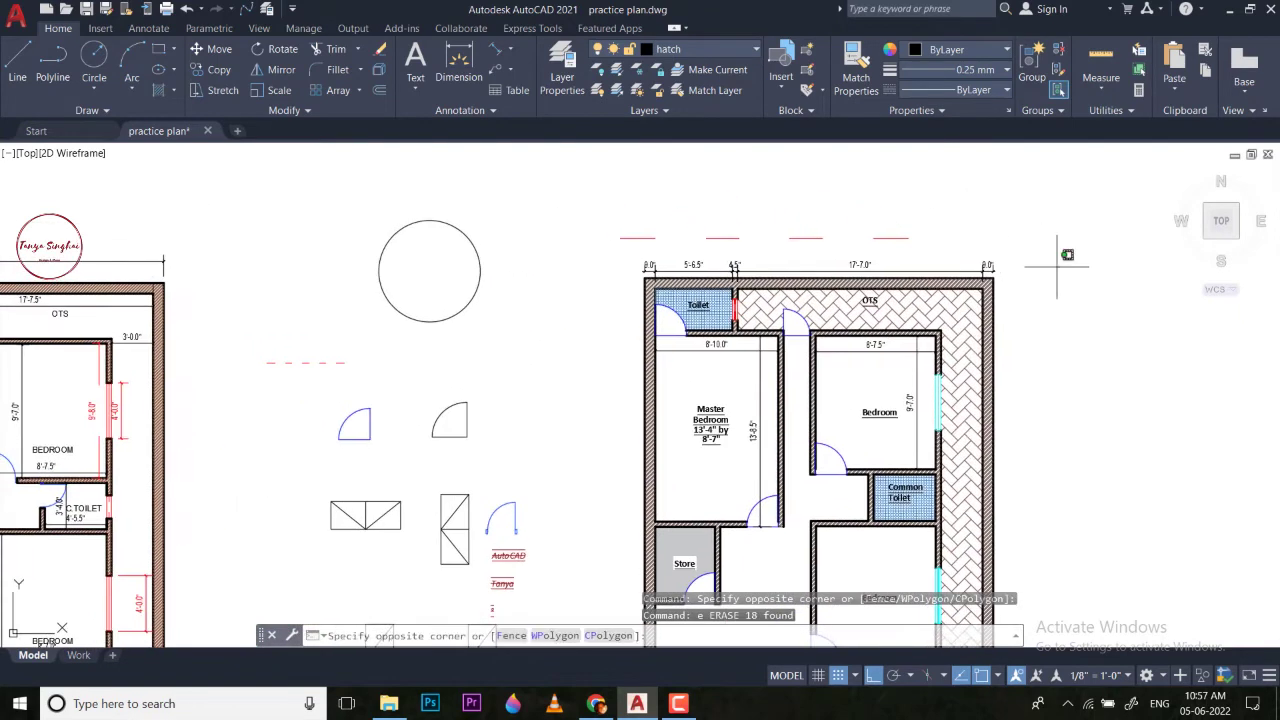
click(590, 265)
text(e)
key(Return)
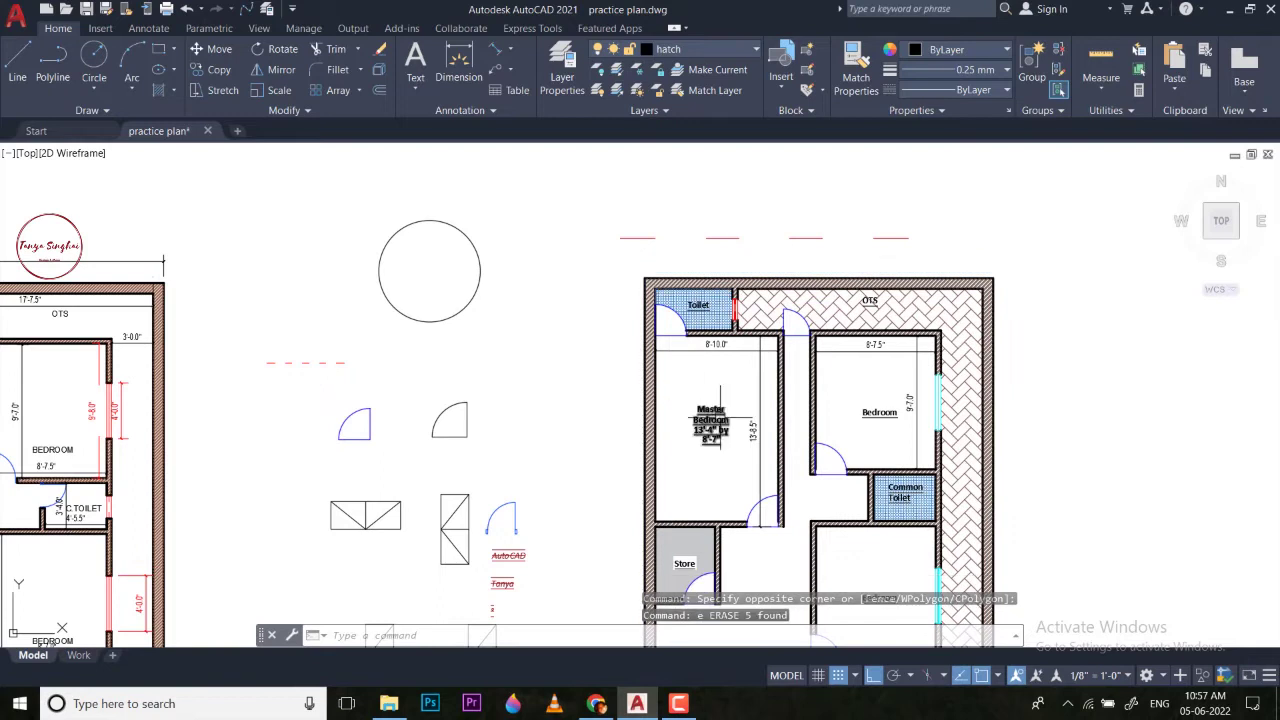
Erase the width and length dimensions inside the master bedroom.
scroll(745, 380, up, 6)
click(714, 229)
text(e)
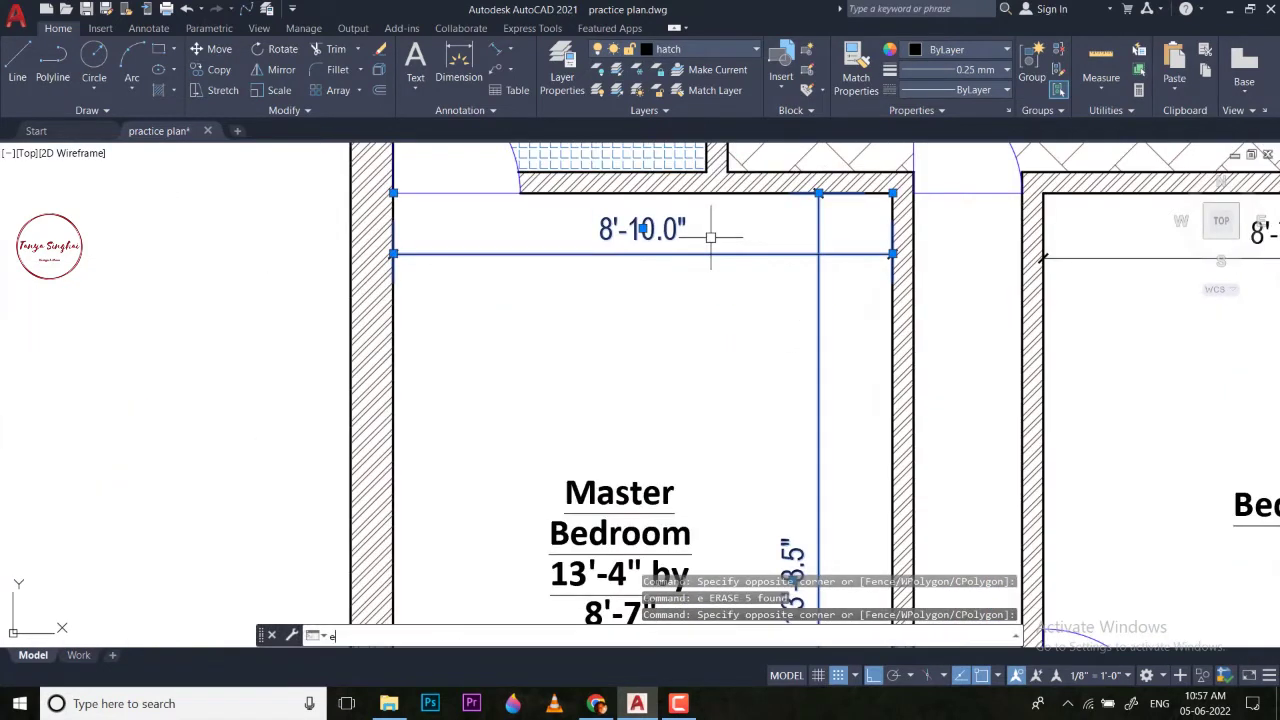
key(Return)
scroll(780, 270, down, 5)
Erase the two dimensions inside the upper bedroom next to the OTS.
scroll(1006, 255, up, 4)
click(1006, 283)
click(903, 237)
text(e)
key(Return)
scroll(908, 257, down, 4)
In the dimensioned reference plan, dimension the opening between the kitchen wall's end and the short wall stub below it.
scroll(875, 541, up, 3)
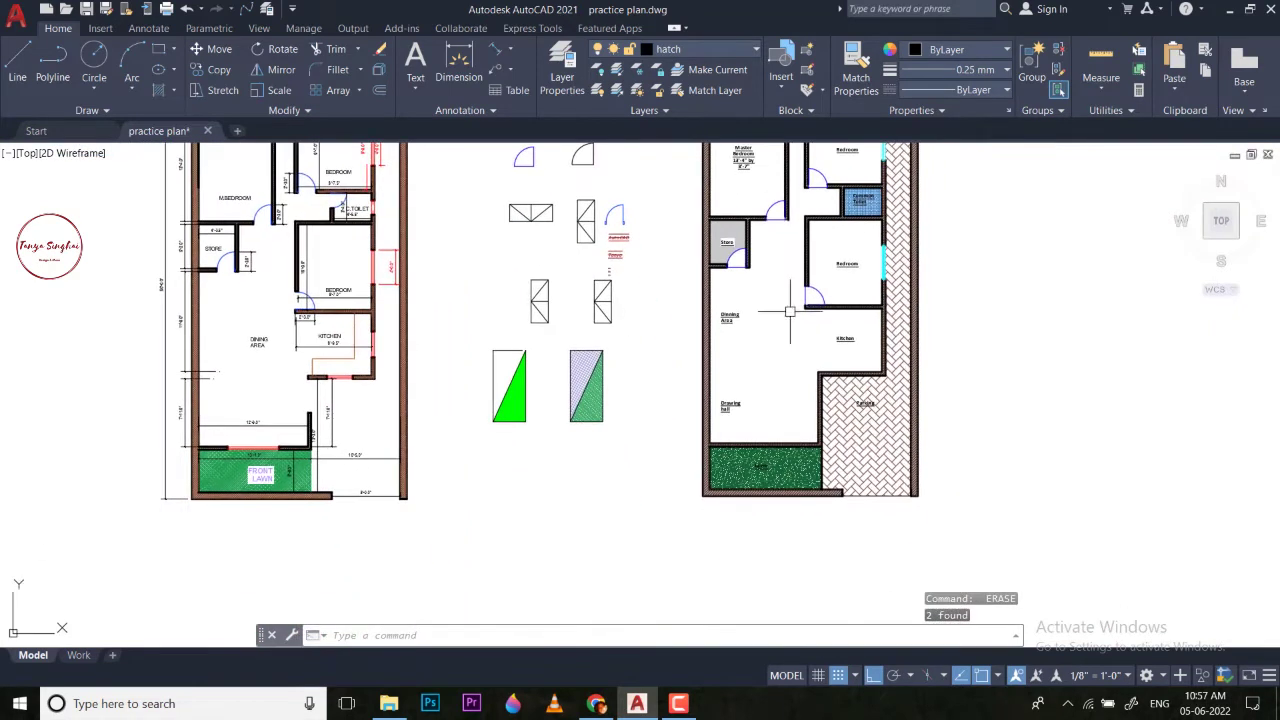
scroll(785, 322, up, 2)
scroll(735, 281, down, 2)
mouse_move(734, 280)
middle_down()
mouse_move(821, 342)
mouse_move(872, 353)
mouse_move(1208, 380)
middle_up()
scroll(863, 346, up, 2)
scroll(845, 345, down, 2)
scroll(375, 360, up, 6)
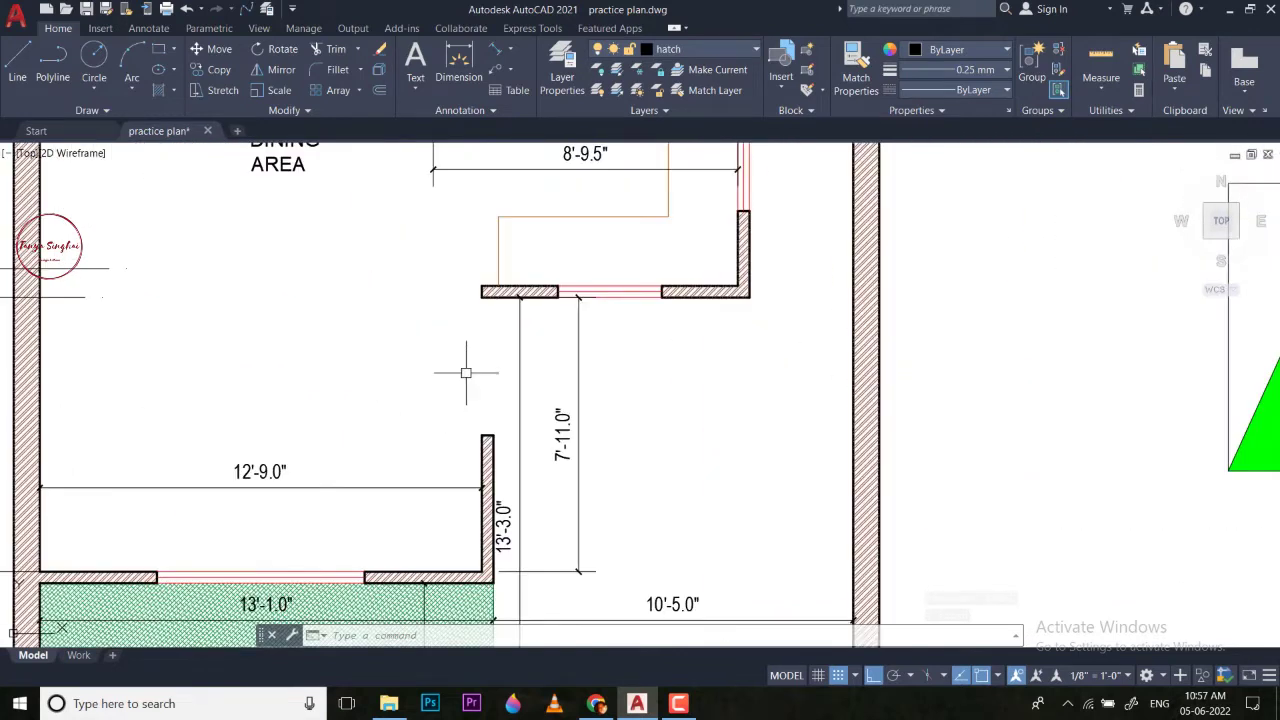
click(459, 62)
click(489, 237)
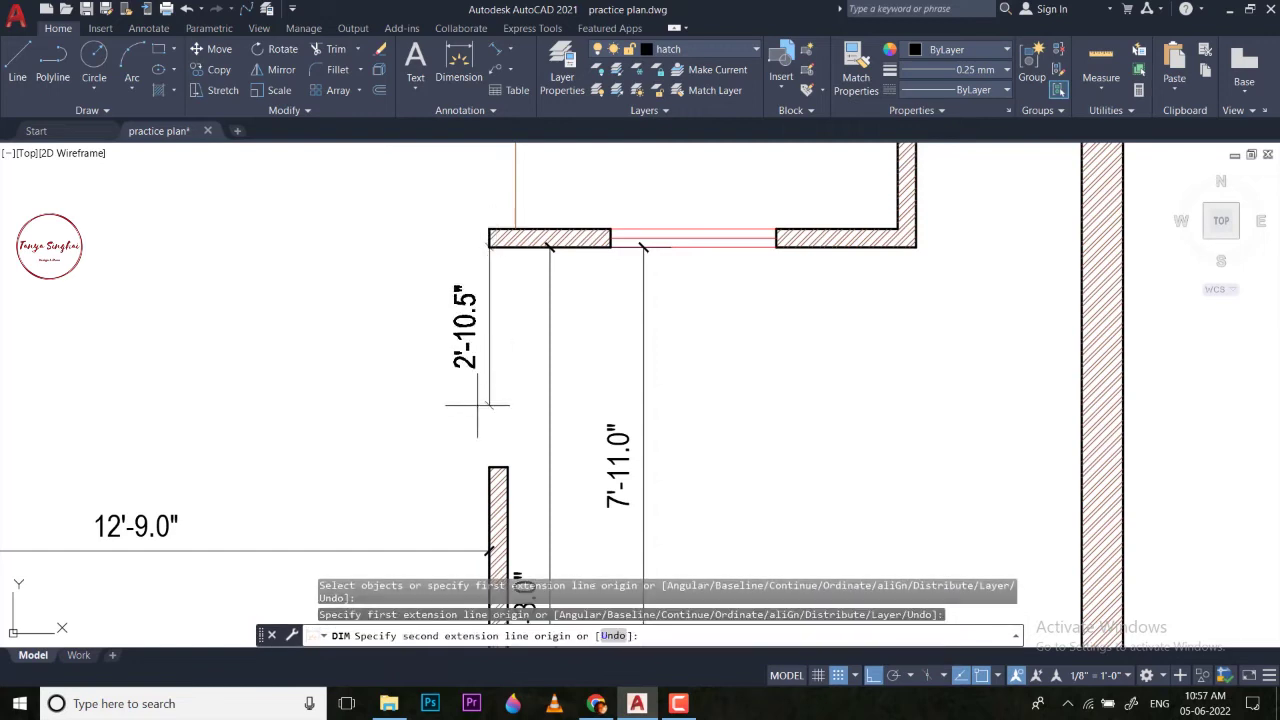
click(489, 466)
click(436, 400)
scroll(429, 384, down, 6)
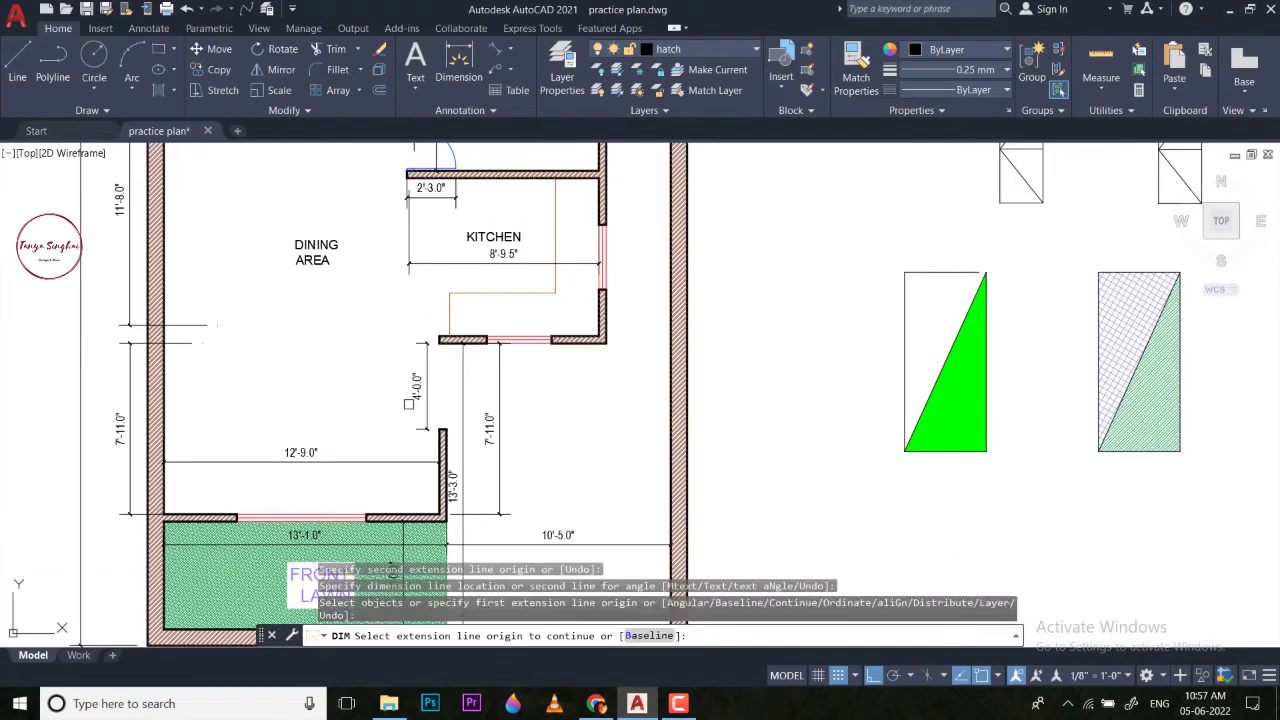
middle_drag(429, 384, 159, 324)
key(Return)
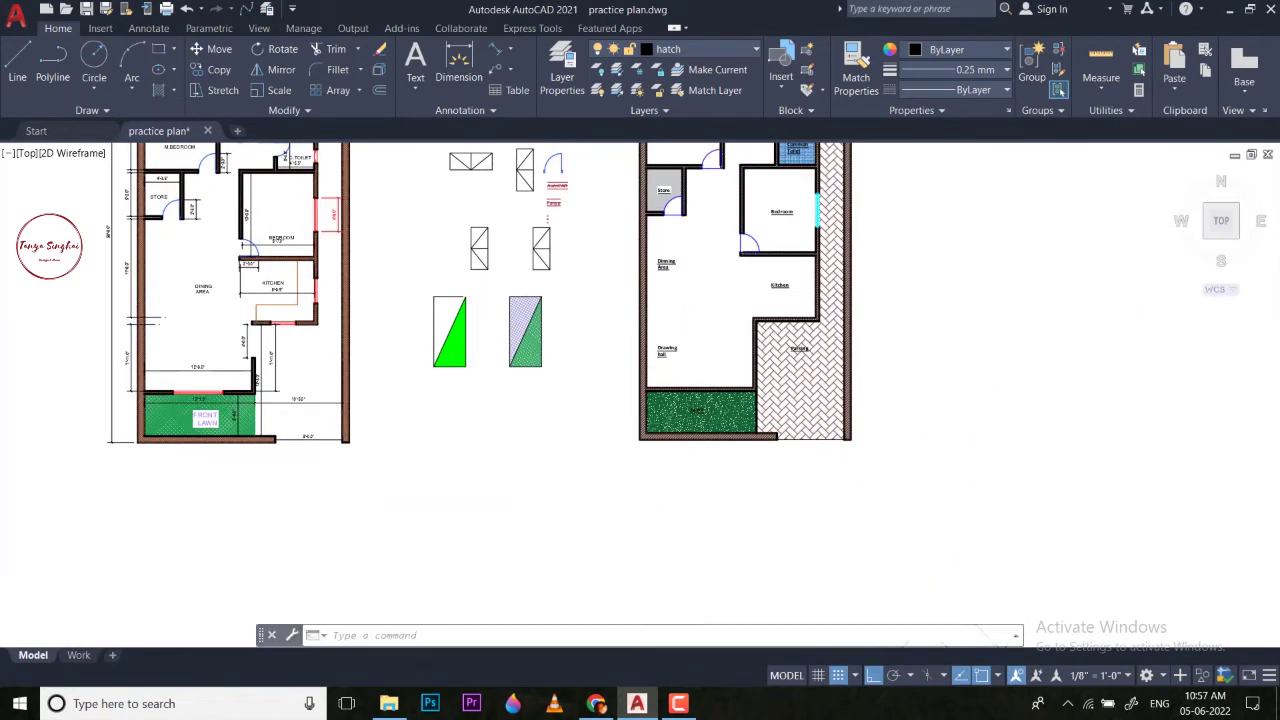
key(Escape)
Draw a short horizontal guide line from the parking area's inner corner across the drawing hall wall.
scroll(750, 323, up, 8)
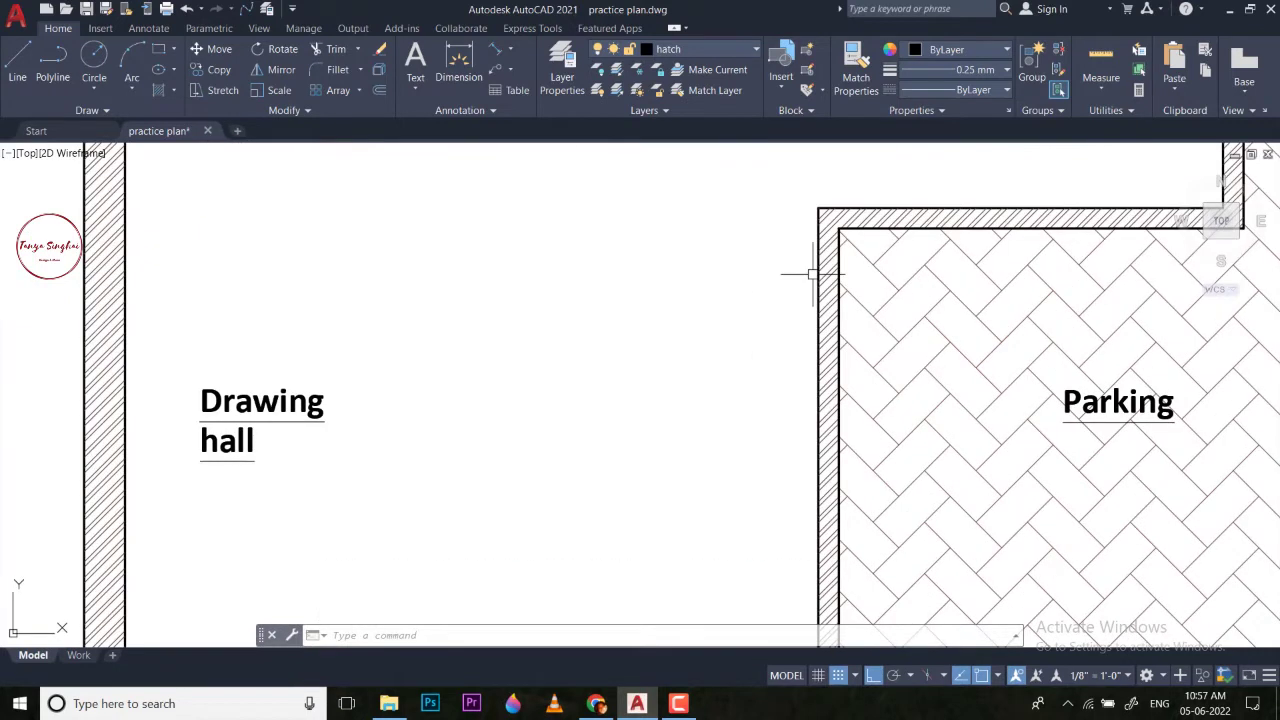
text(l)
key(Return)
scroll(838, 220, up, 4)
click(842, 218)
click(638, 230)
key(Escape)
Offset the horizontal guide line 4' downward along the wall between the drawing hall and parking.
text(o)
key(Return)
text(4')
key(Return)
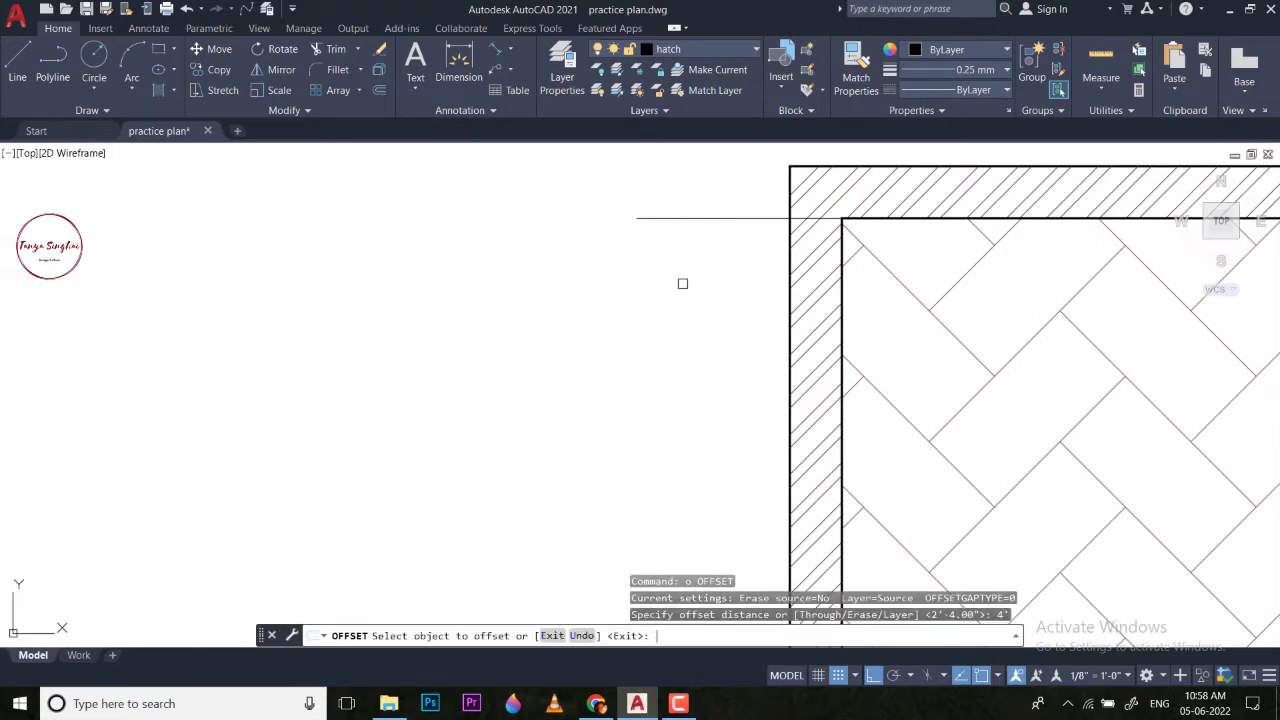
click(670, 217)
click(679, 423)
scroll(679, 423, down, 3)
scroll(677, 346, up, 1)
click(694, 409)
key(Escape)
key(Escape)
Trim the wall lines and wall hatch between the two guide lines to open the drawing hall entrance.
text(tr)
key(Return)
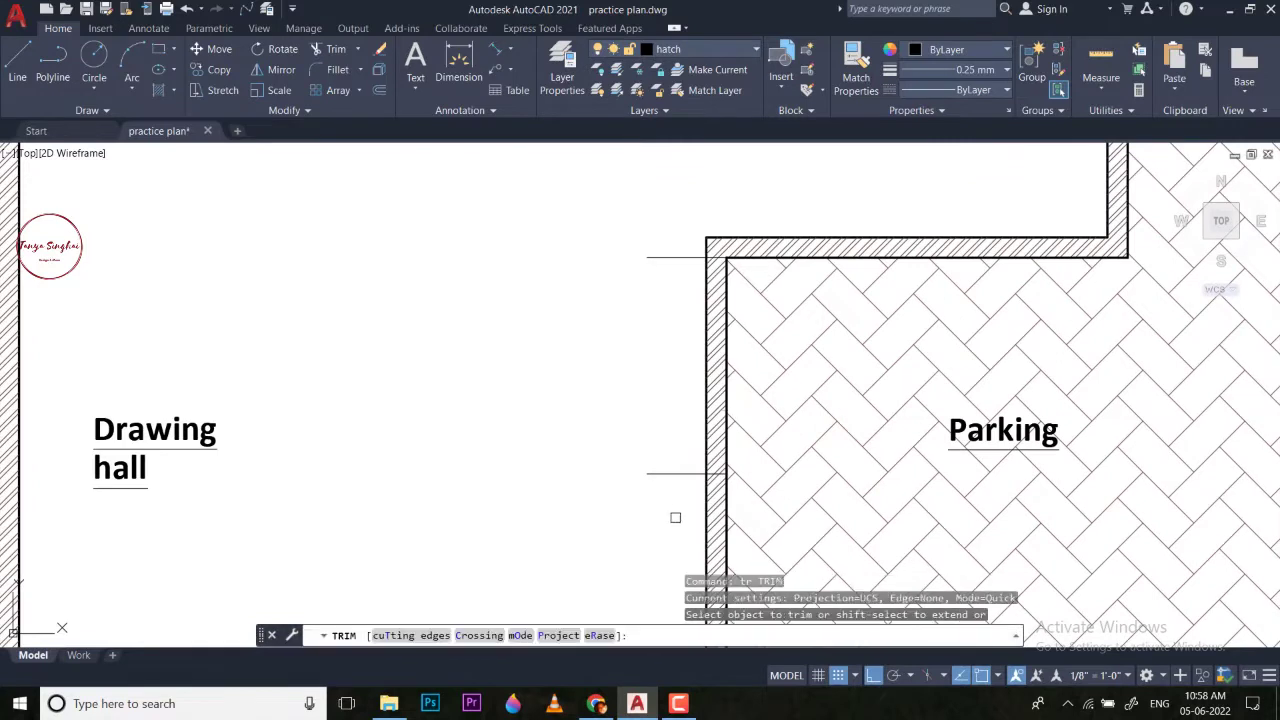
click(718, 430)
click(727, 383)
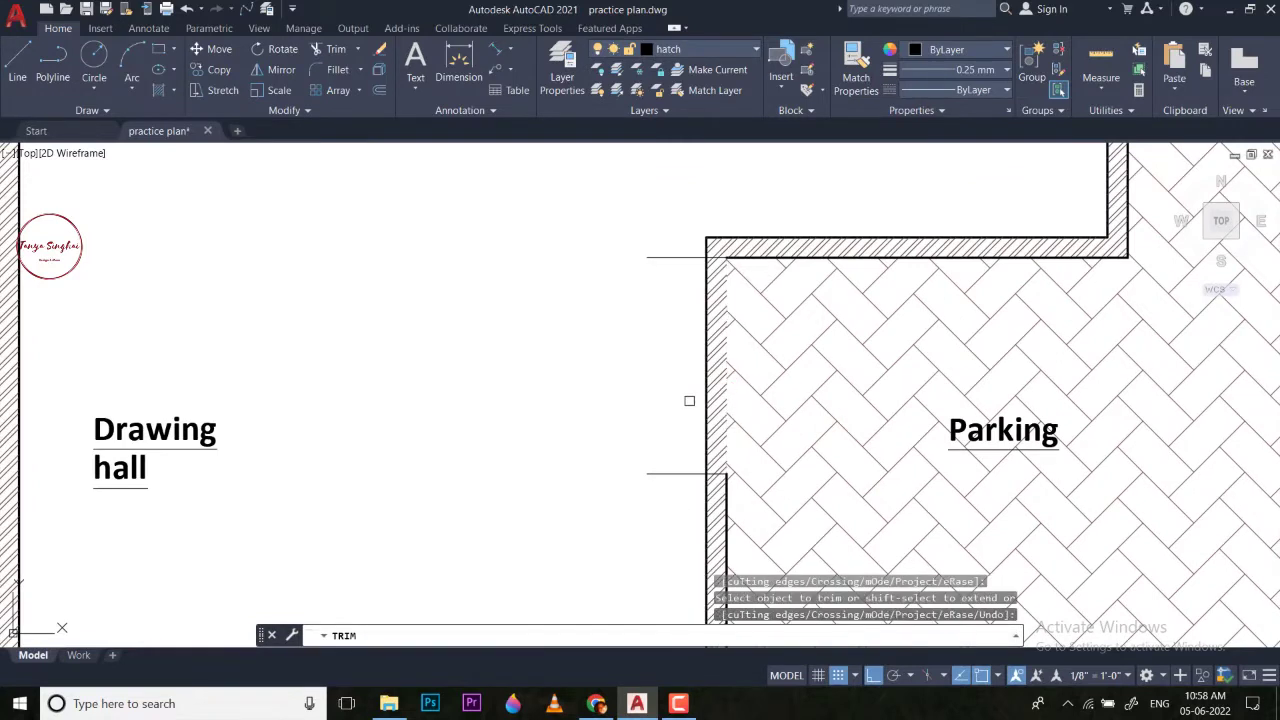
click(713, 338)
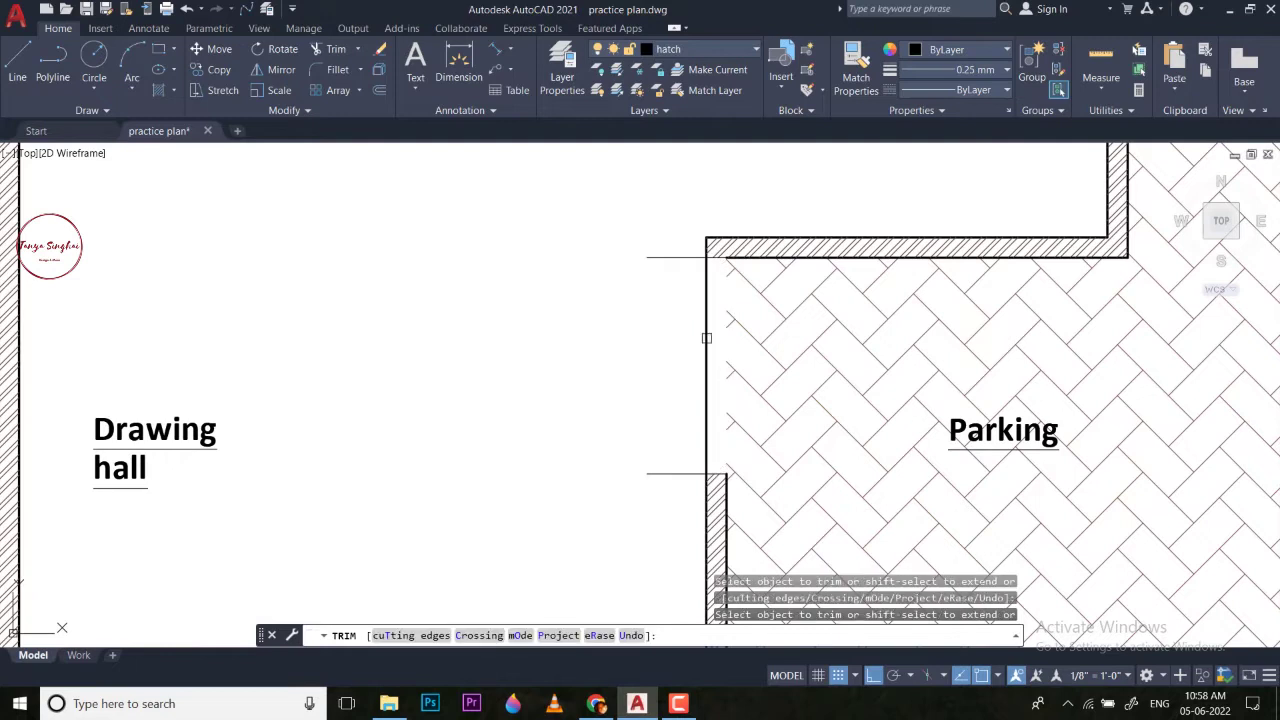
key(Escape)
key(Escape)
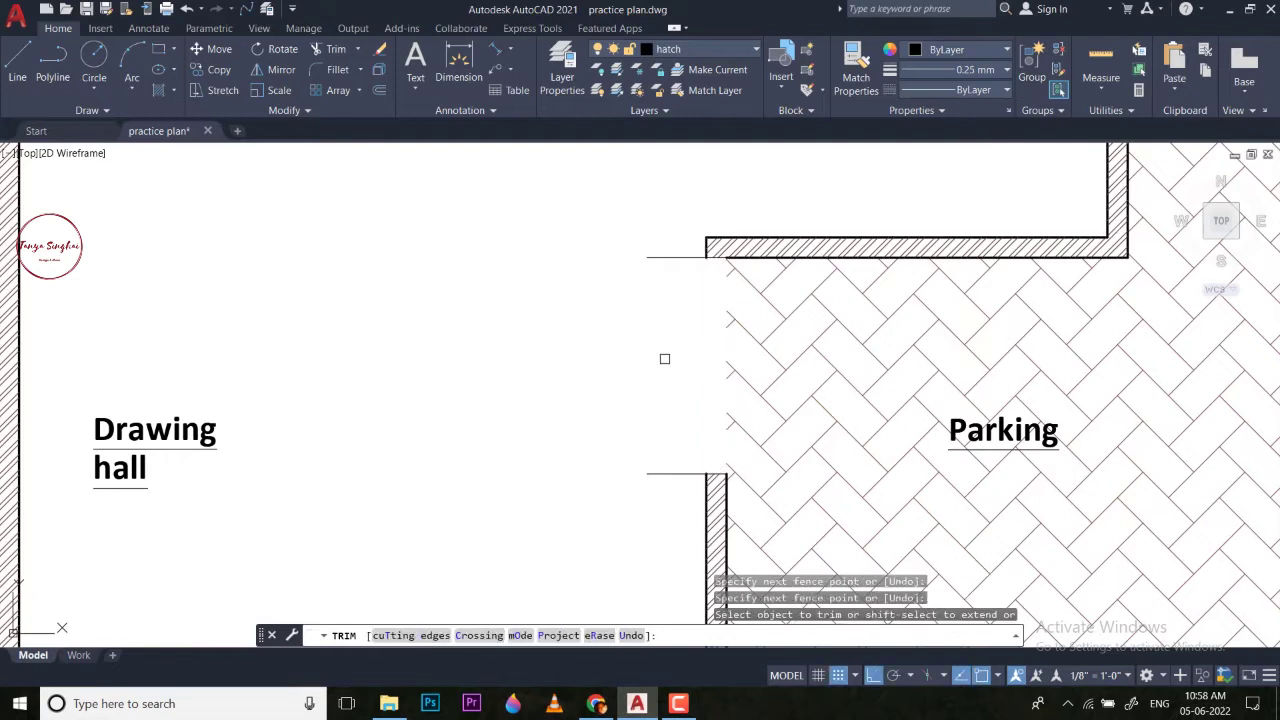
Trim the guide line ends that extend past the wall into the drawing hall at both sides of the opening.
scroll(668, 370, down, 2)
scroll(678, 420, up, 5)
text(tr)
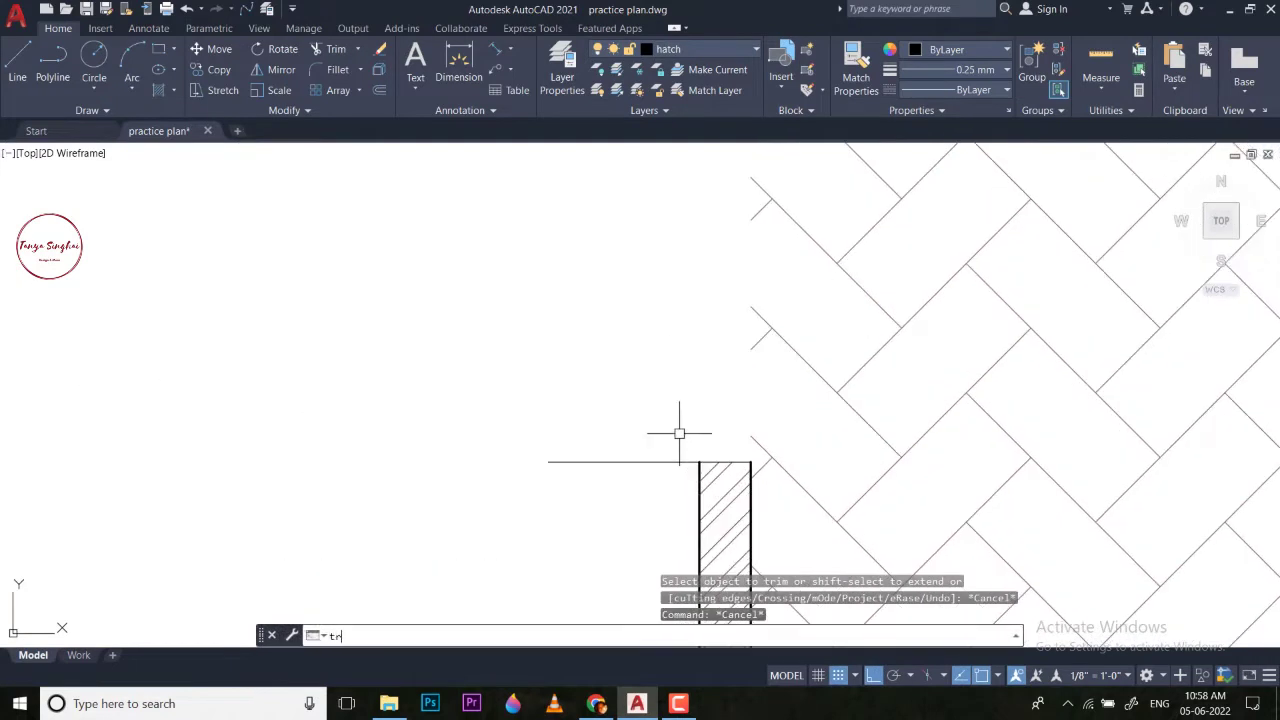
key(Return)
click(662, 414)
click(617, 497)
scroll(620, 496, down, 4)
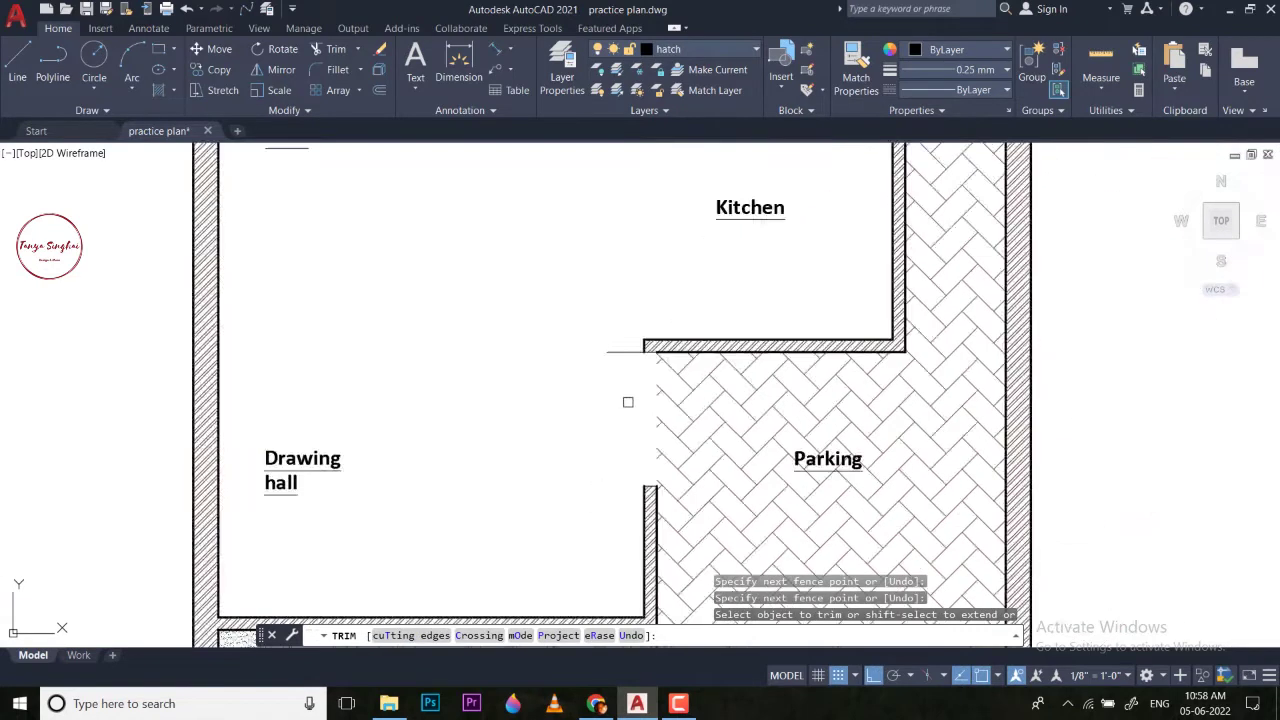
scroll(629, 380, up, 1)
key(Escape)
Fillet the kitchen wall's lower line with its short end line to close the corner above the opening.
text(f)
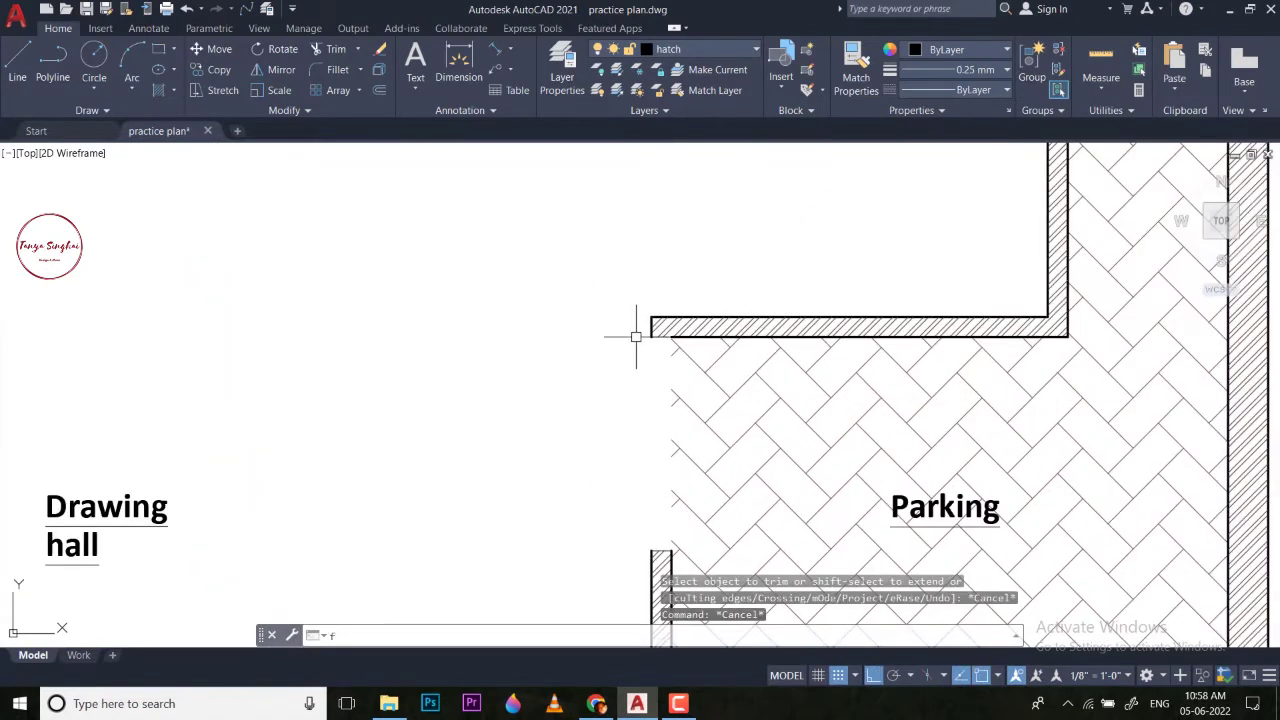
key(Return)
scroll(696, 325, up, 5)
scroll(674, 420, up, 2)
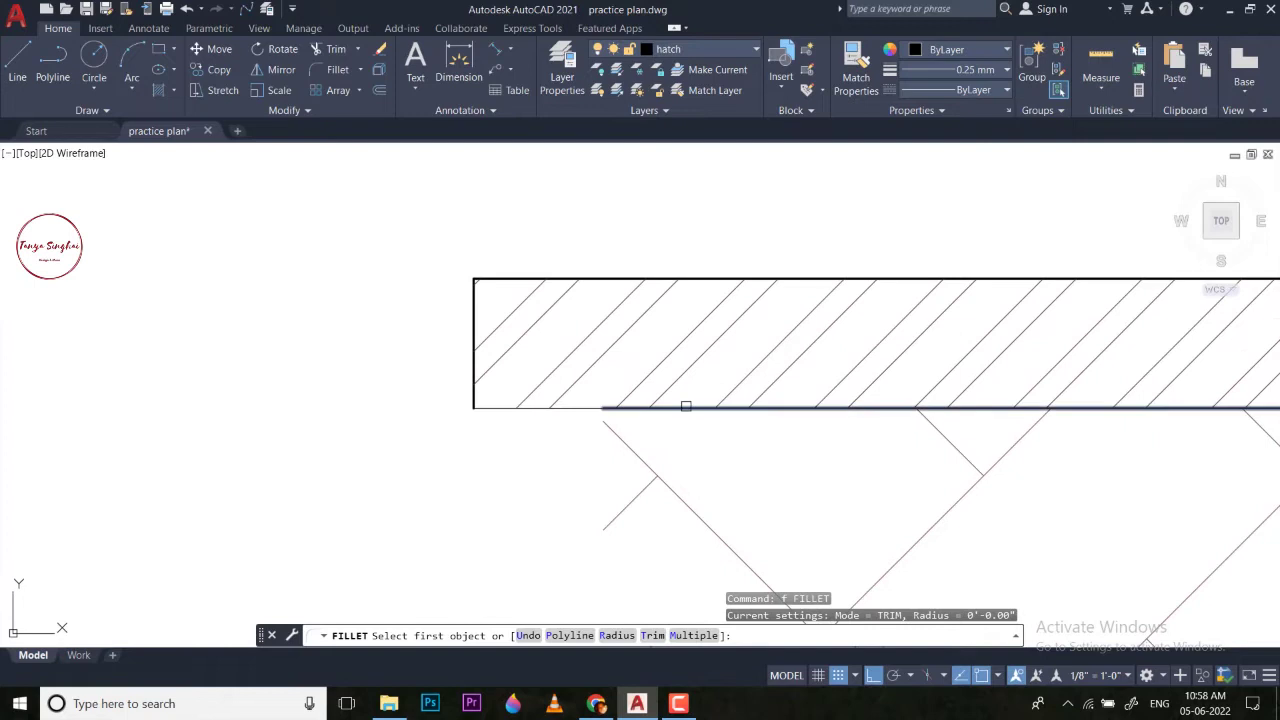
click(684, 407)
click(476, 324)
scroll(625, 340, down, 6)
scroll(614, 557, up, 4)
middle_drag(614, 557, 606, 405)
key(Return)
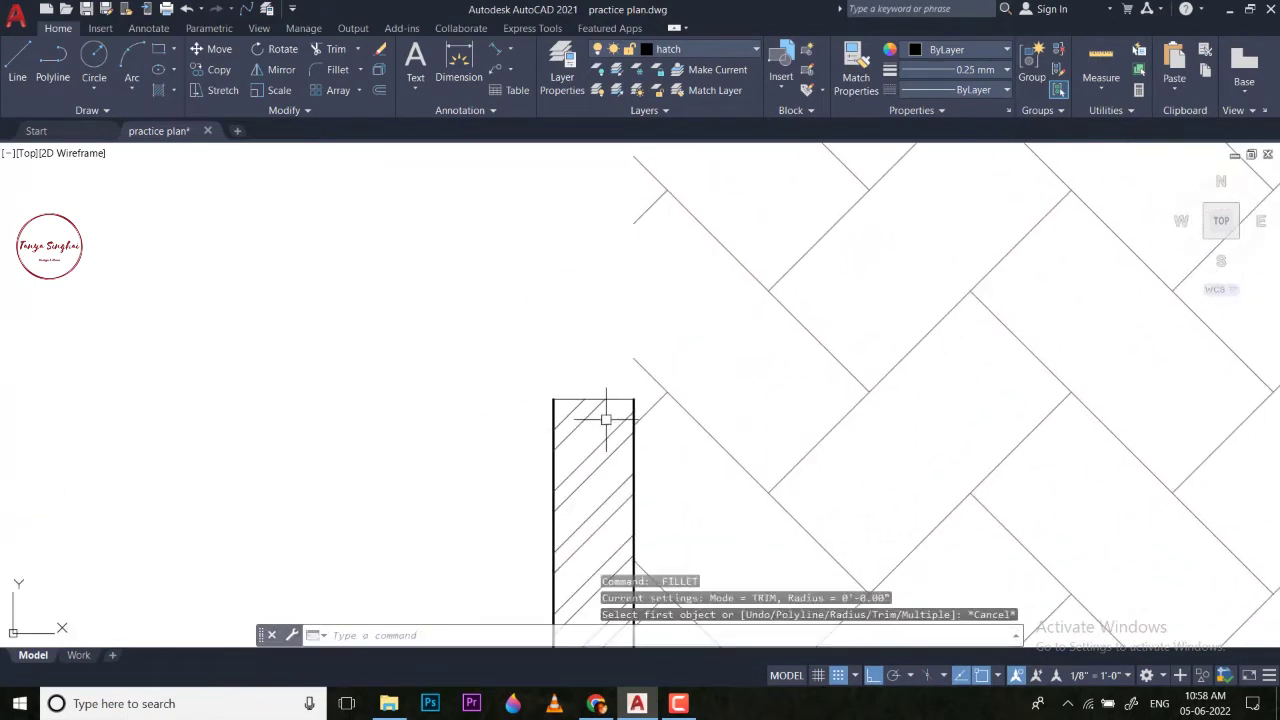
key(Escape)
key(Escape)
Match the thin end line of the wall below the opening to the properties of the wall's outline.
text(ma)
key(Return)
scroll(627, 414, up, 4)
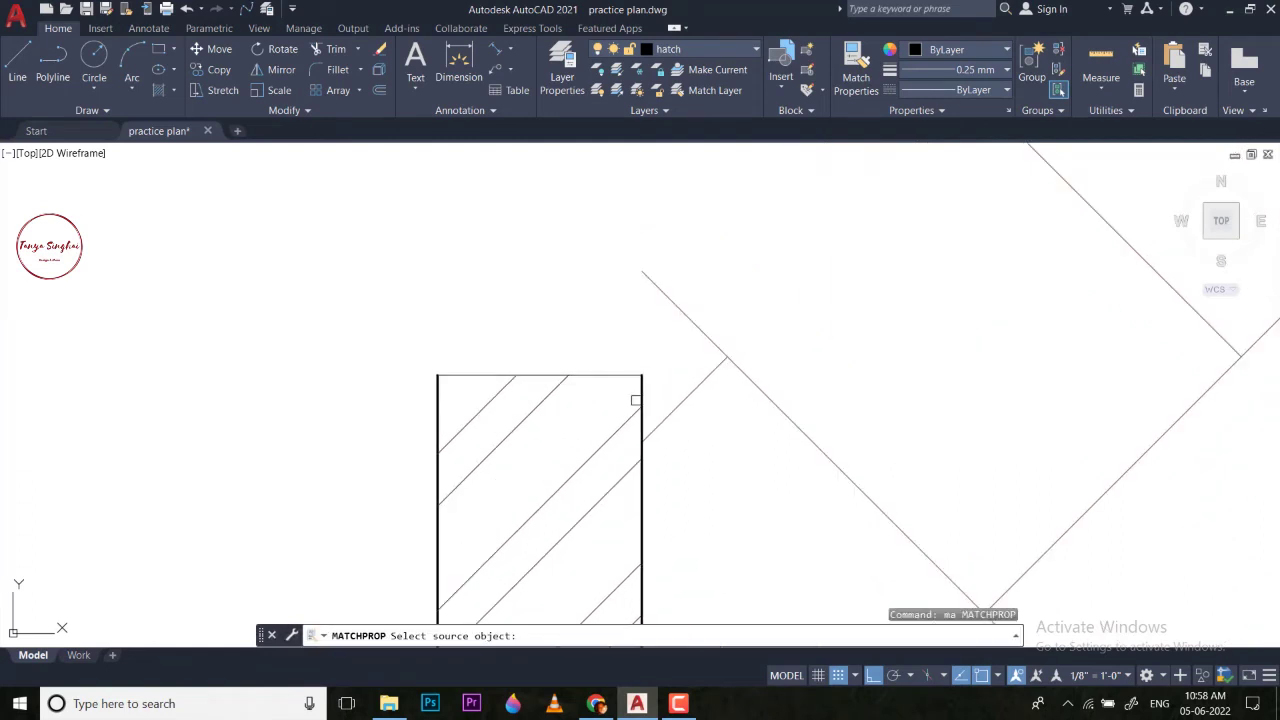
click(640, 397)
key(Escape)
key(Escape)
Draw a vertical line across the opening's drawing hall side, joining the corners of the upper and lower wall ends.
scroll(557, 436, down, 6)
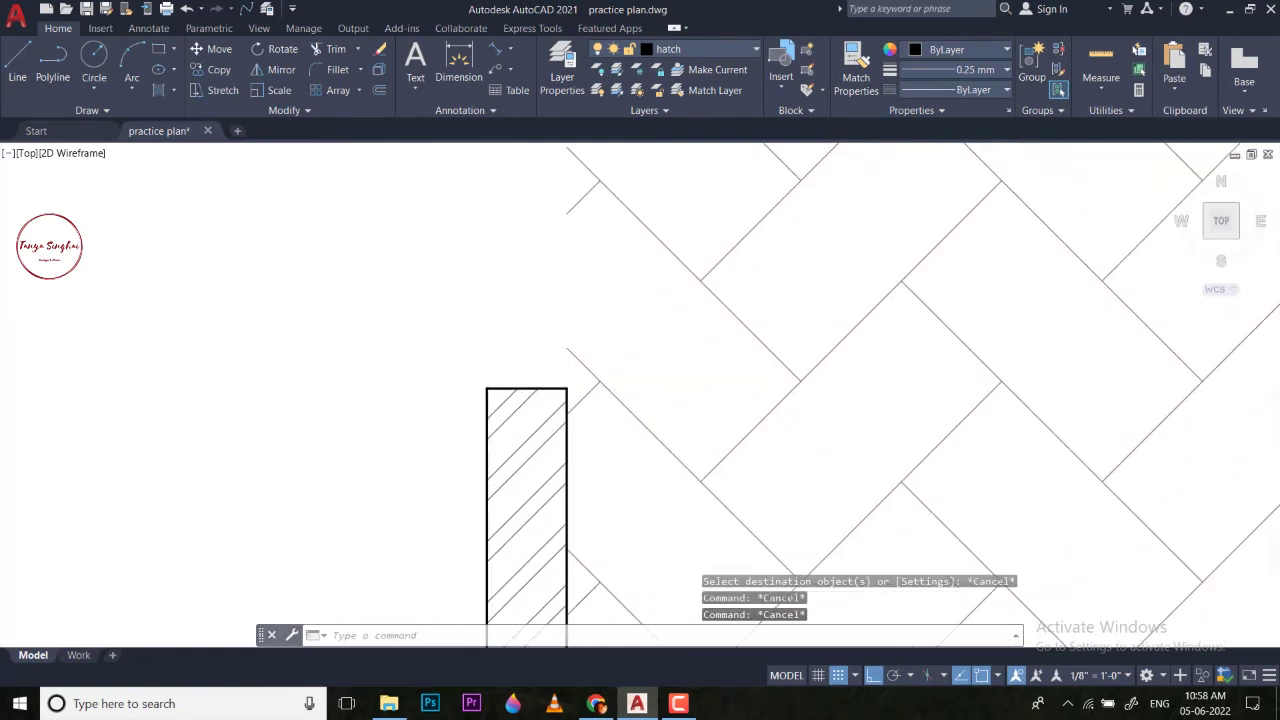
scroll(523, 323, down, 2)
scroll(520, 303, up, 5)
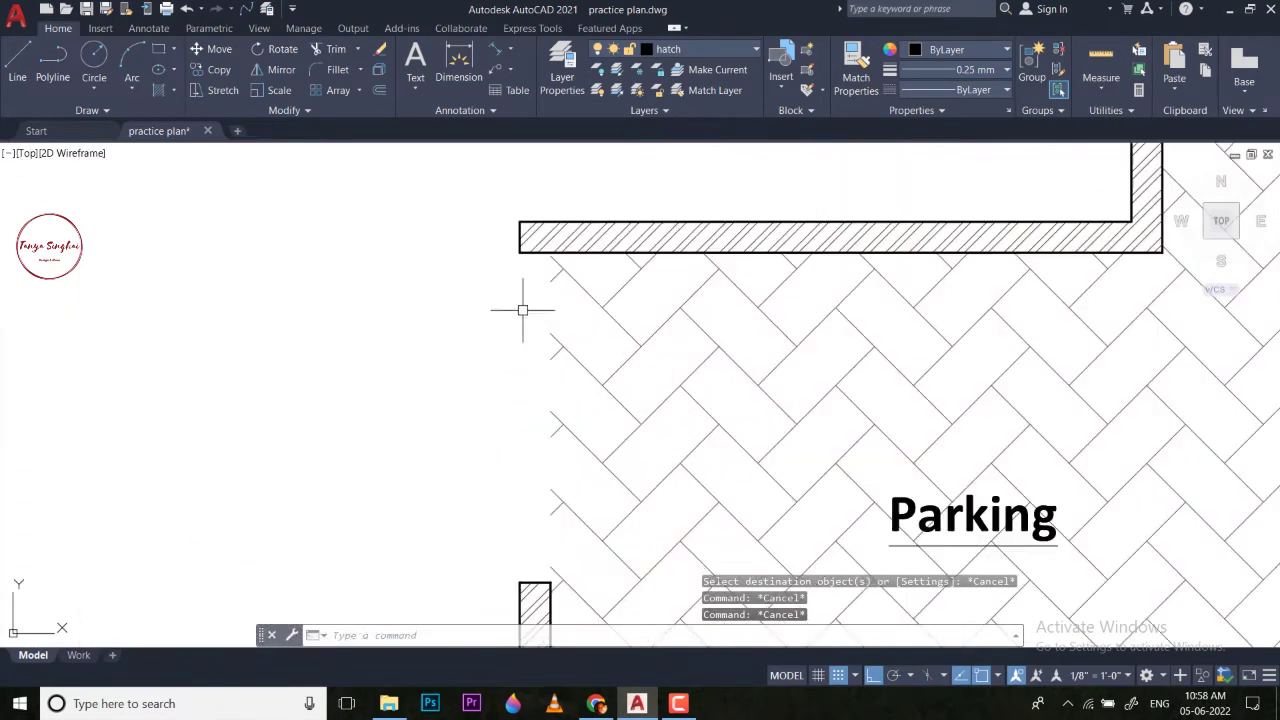
text(l)
key(Return)
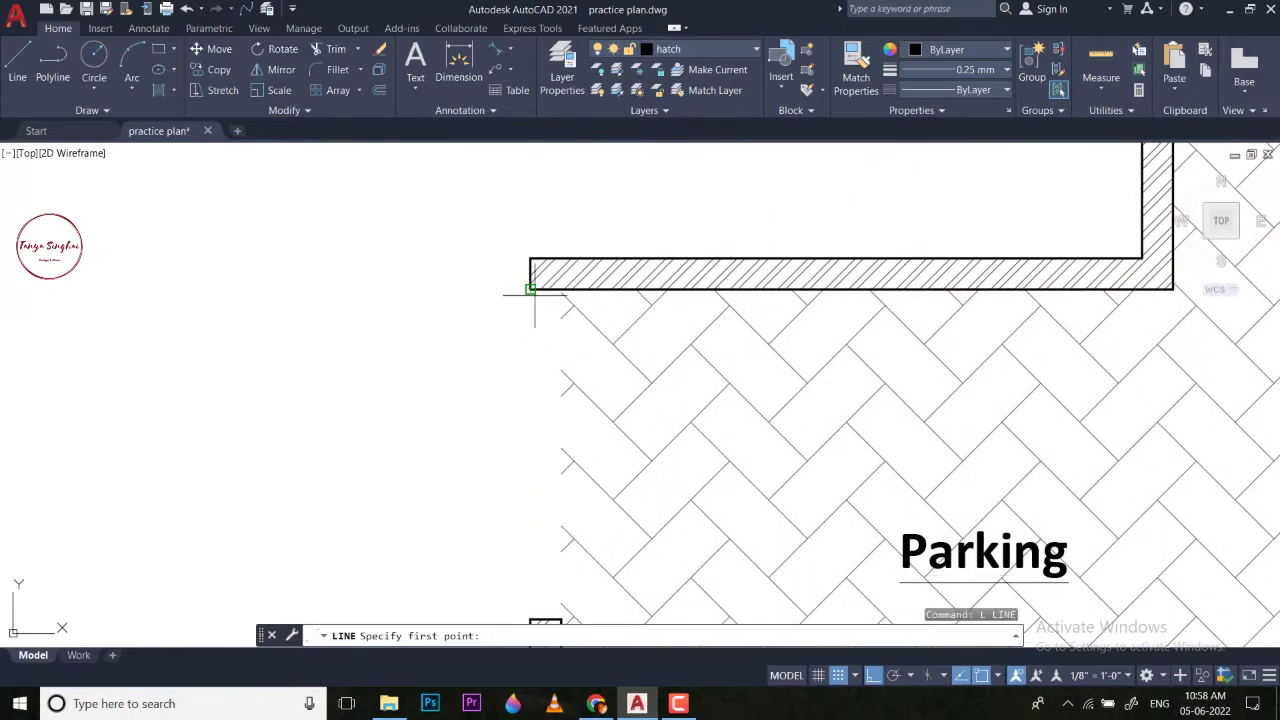
click(530, 289)
scroll(545, 290, down, 5)
scroll(545, 340, up, 7)
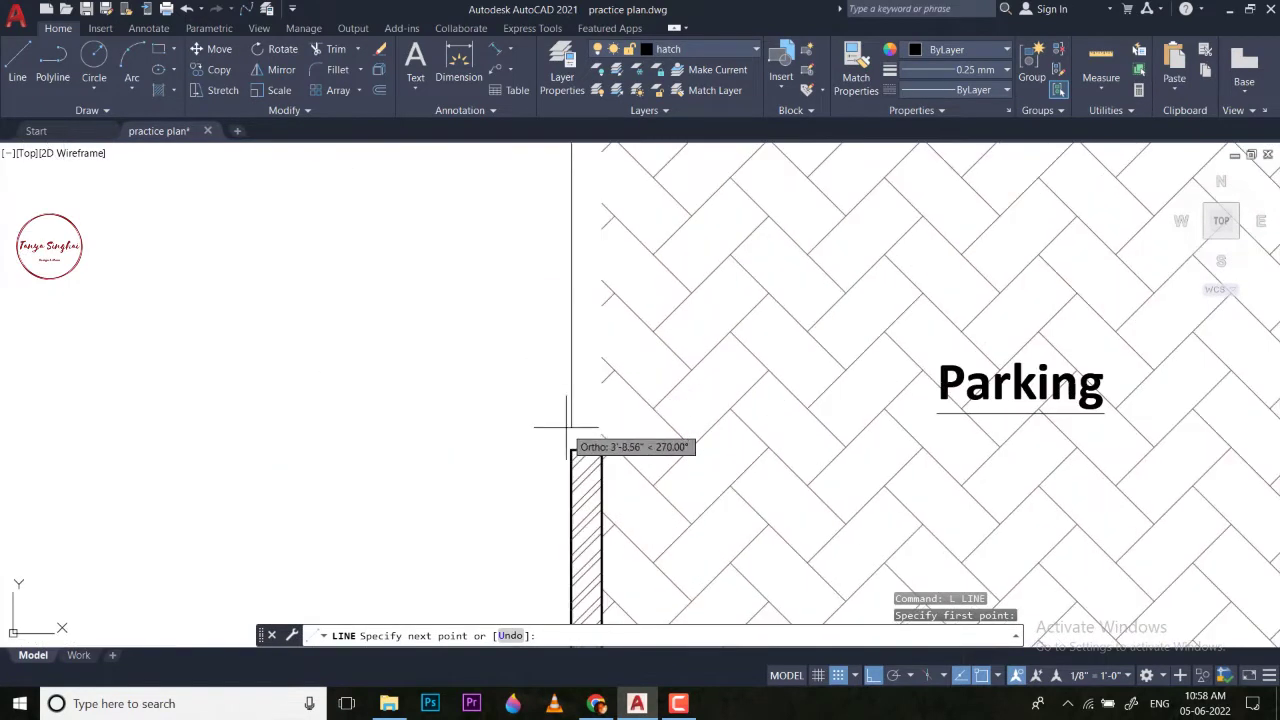
click(571, 449)
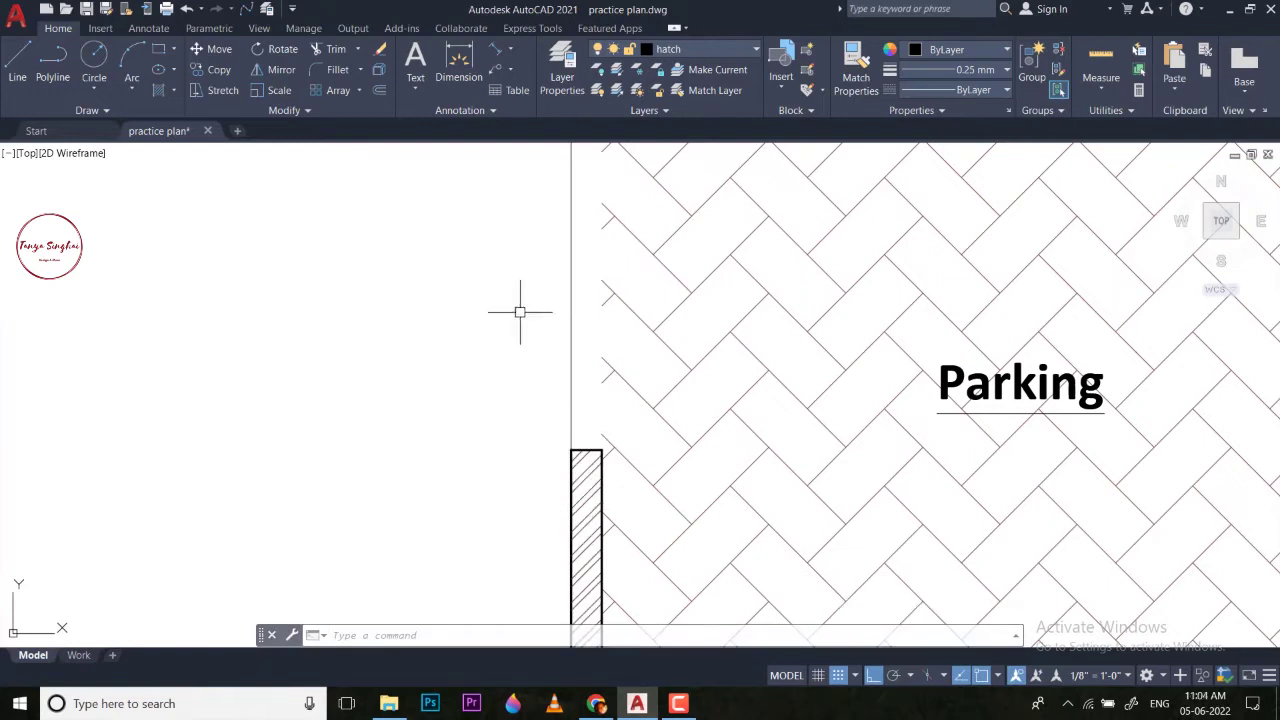
Move the herringbone hatch of the parking area out of the plan to the empty space on its right.
click(648, 322)
scroll(630, 330, down, 3)
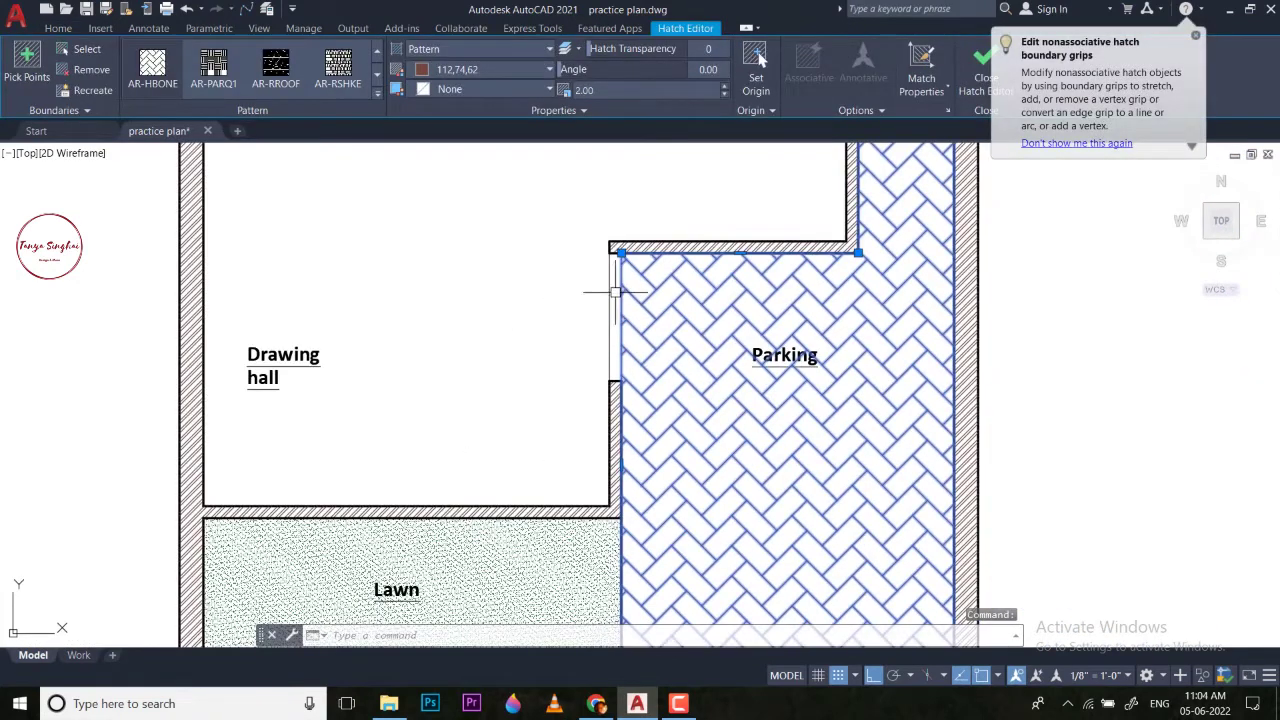
scroll(610, 290, up, 2)
scroll(615, 291, down, 2)
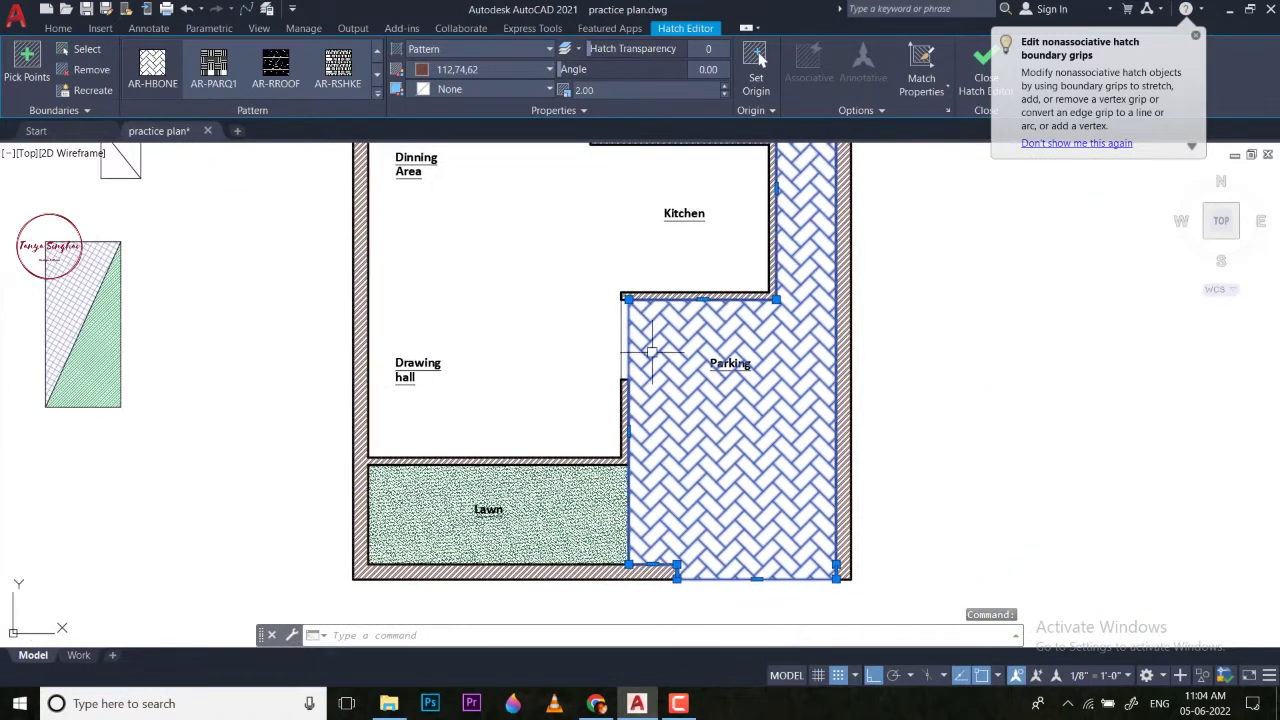
scroll(643, 340, down, 4)
scroll(643, 320, up, 2)
scroll(643, 300, down, 2)
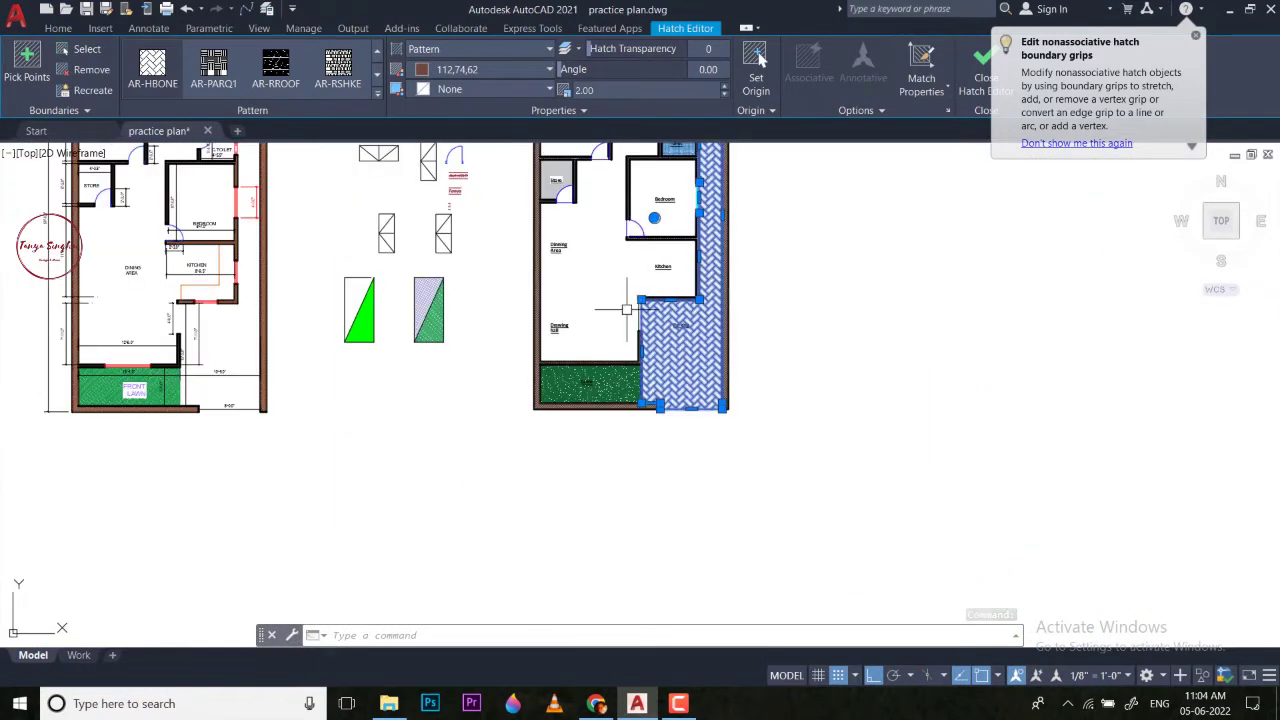
scroll(684, 293, up, 3)
scroll(660, 297, down, 3)
middle_drag(578, 282, 598, 317)
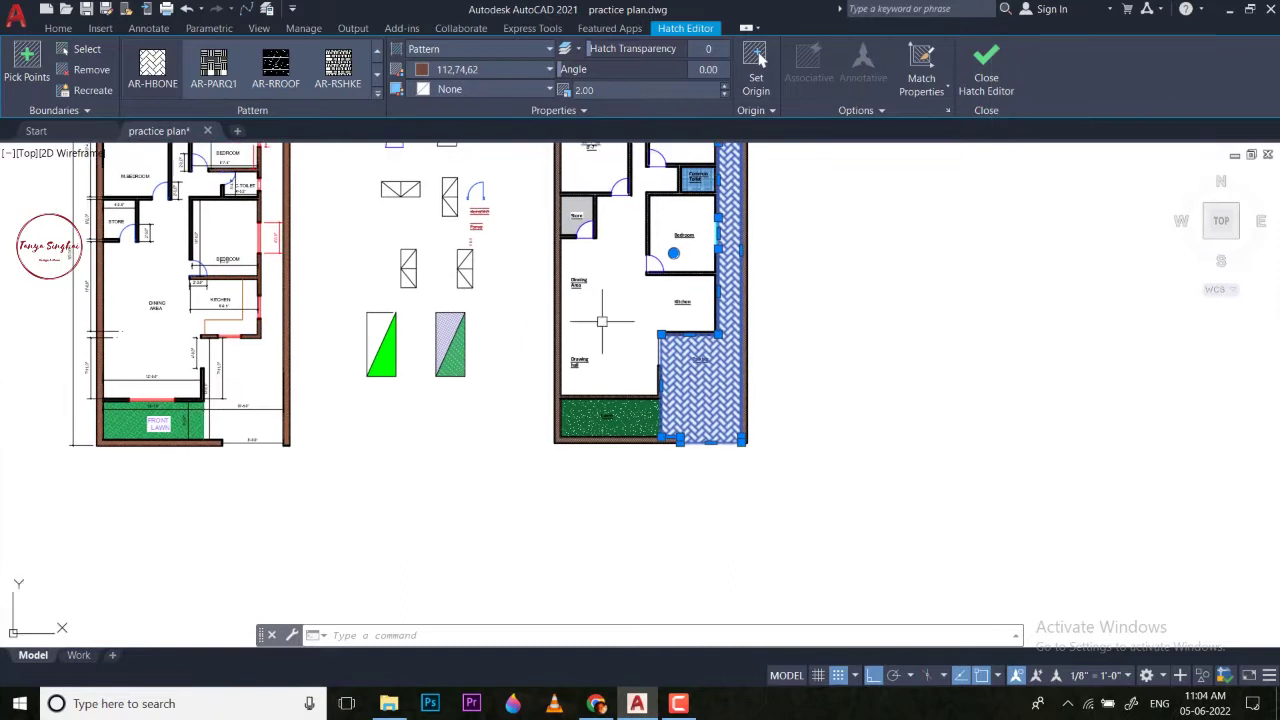
middle_drag(697, 365, 706, 423)
scroll(712, 427, up, 2)
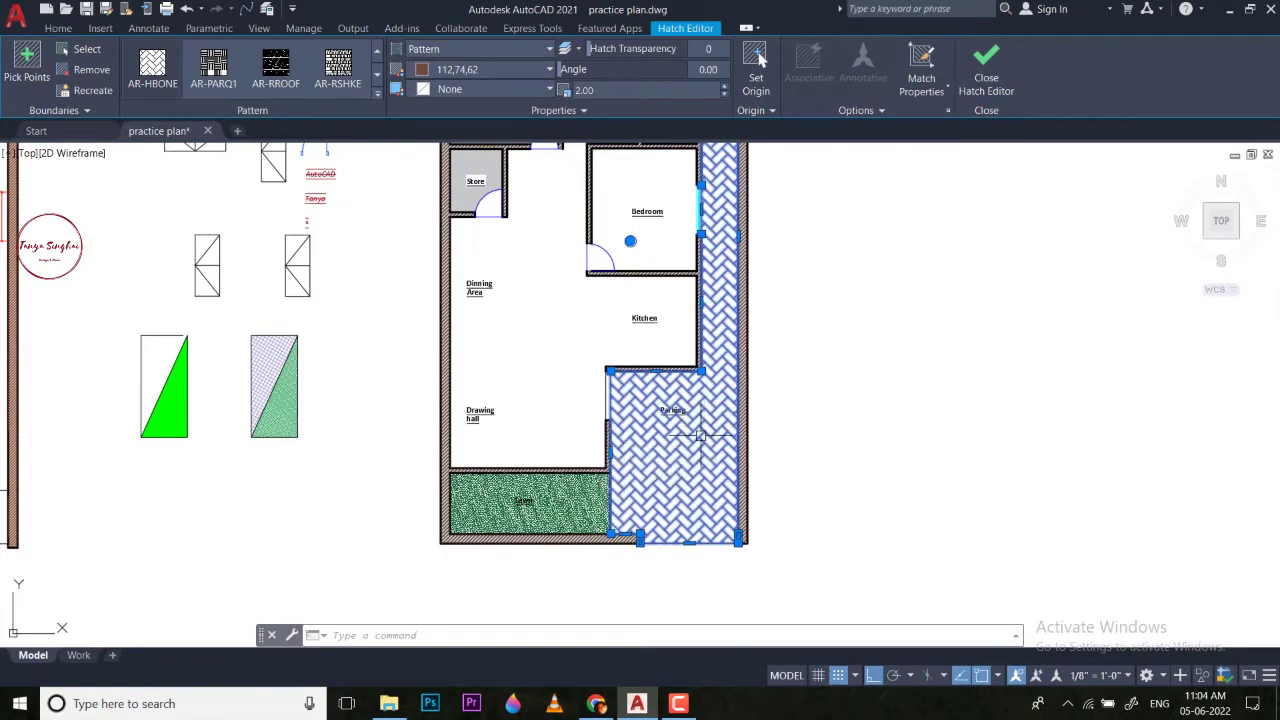
scroll(700, 435, down, 2)
text(m)
key(Return)
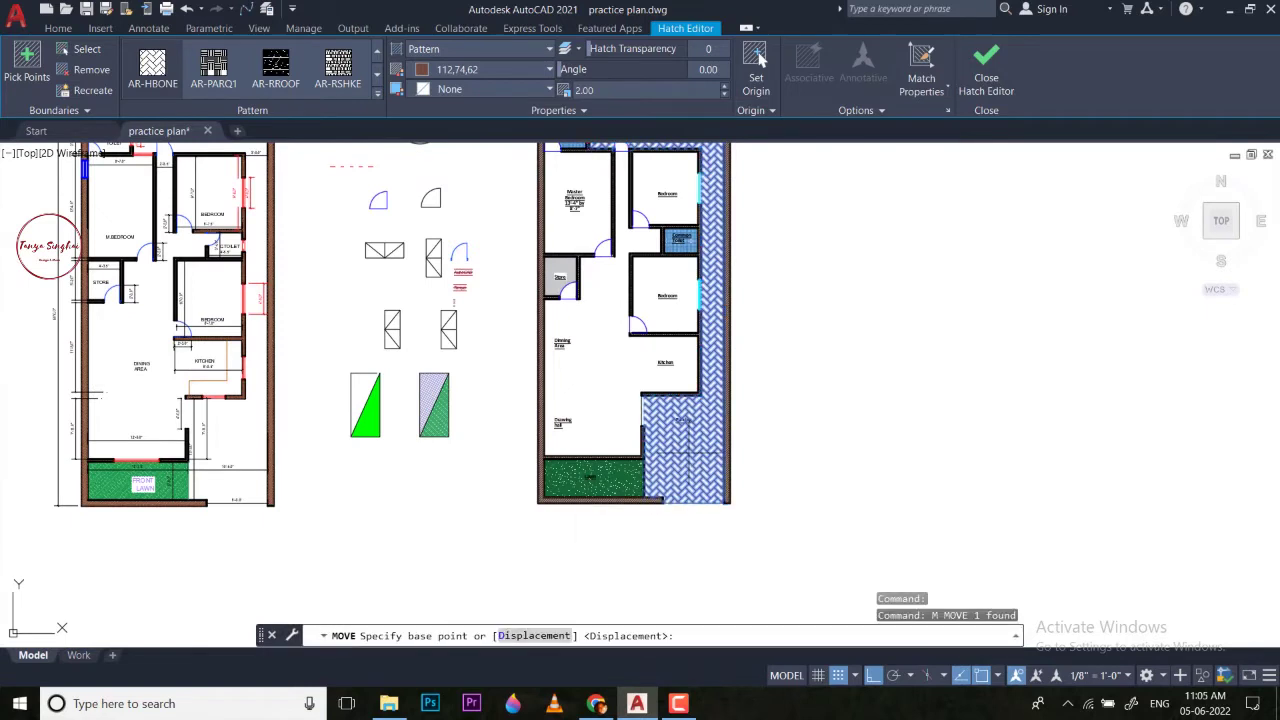
click(688, 452)
key(Escape)
key(Escape)
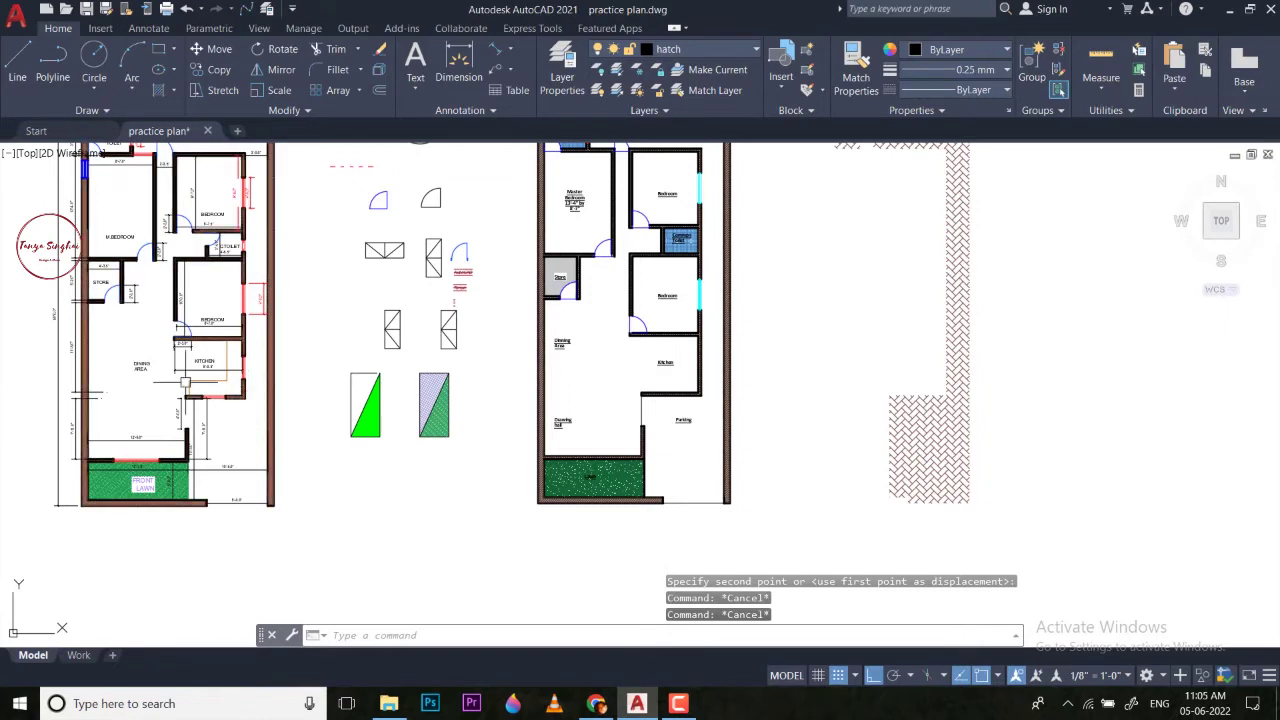
In the reference plan, dimension the width of the window in the kitchen's lower wall.
scroll(195, 402, up, 6)
click(459, 66)
scroll(312, 435, up, 2)
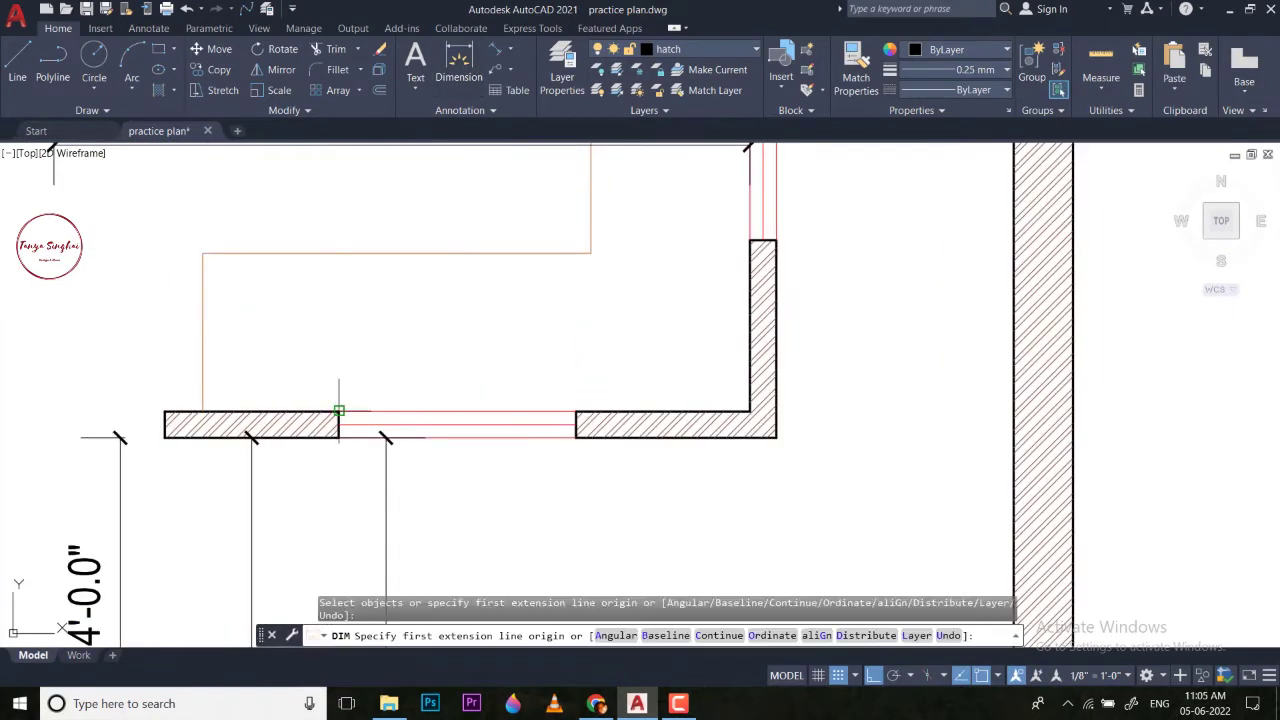
click(339, 410)
click(577, 410)
click(585, 383)
Dimension the window in the right wall of the reference plan's kitchen, with the dimension placed outside the wall.
middle_drag(585, 383, 544, 553)
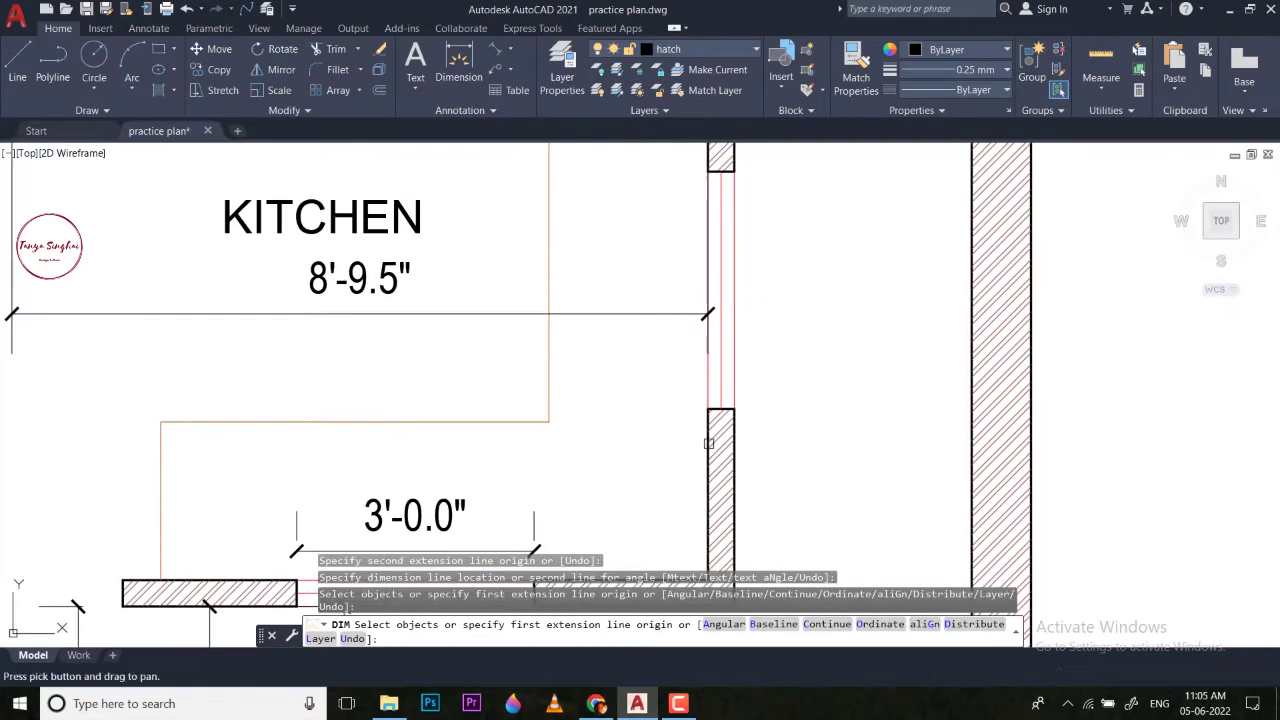
click(734, 170)
click(733, 408)
click(814, 300)
scroll(700, 380, down, 5)
scroll(688, 368, up, 3)
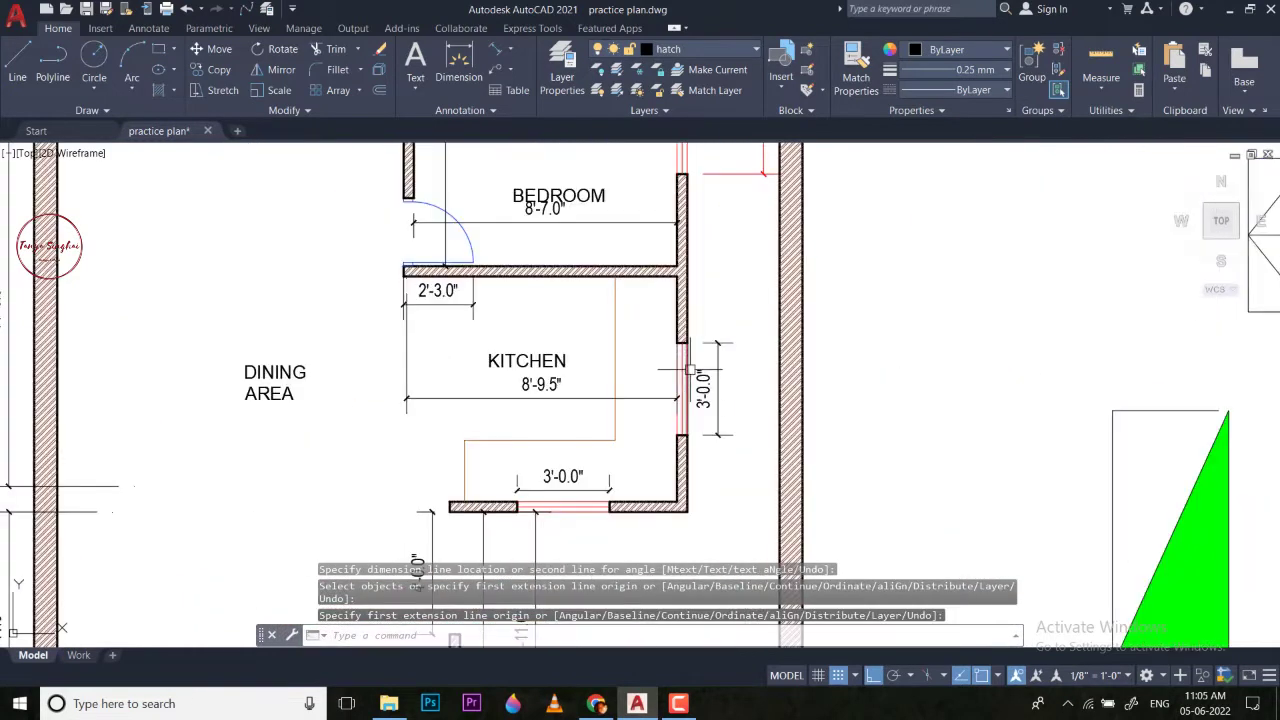
In the practice plan, draw a vertical guide line from the midpoint of the kitchen's lower wall down into the parking area.
scroll(636, 404, down, 2)
scroll(640, 400, down, 2)
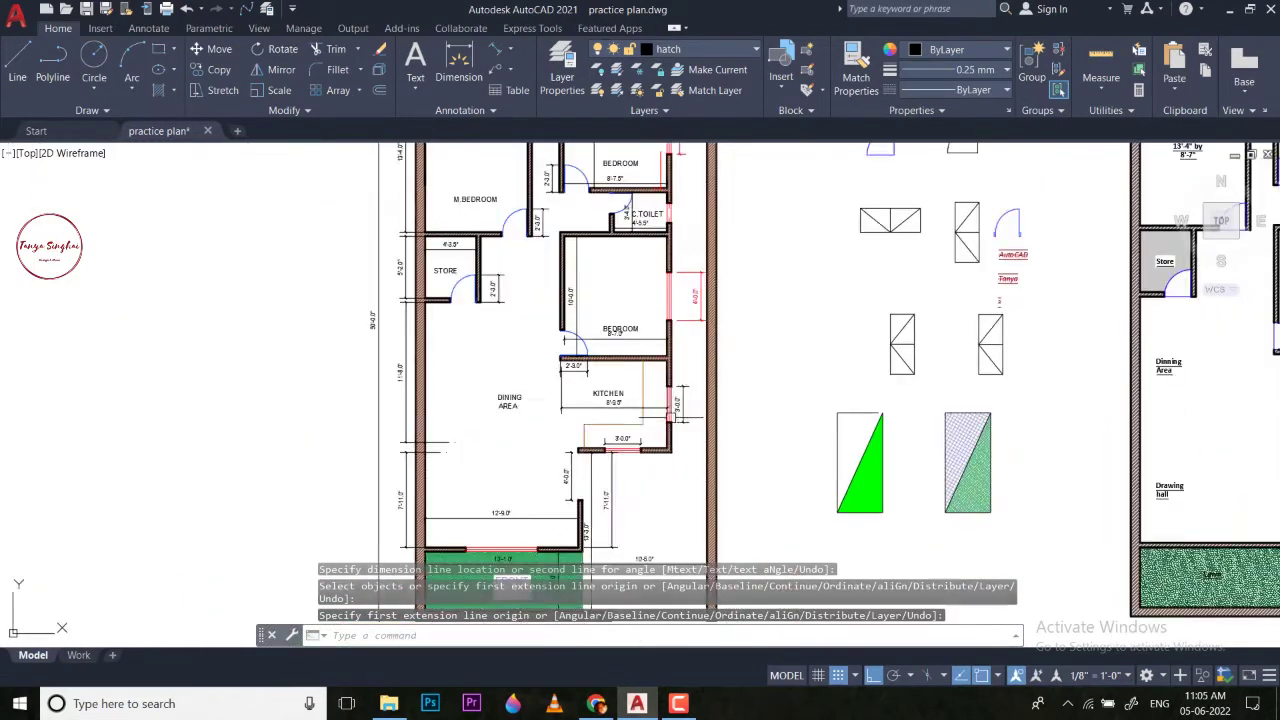
scroll(660, 363, up, 5)
scroll(678, 508, down, 5)
scroll(848, 447, down, 2)
mouse_move(858, 441)
middle_down()
mouse_move(732, 435)
mouse_move(593, 395)
middle_up()
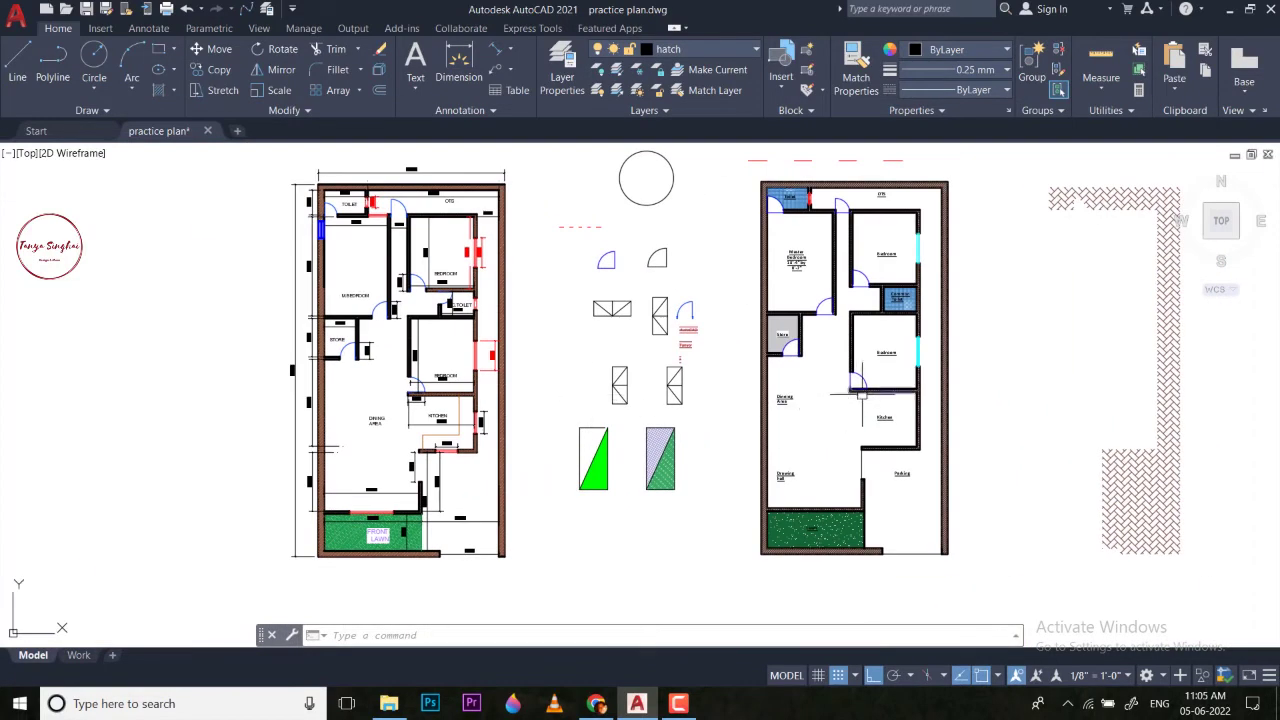
scroll(897, 413, up, 4)
middle_drag(874, 540, 870, 500)
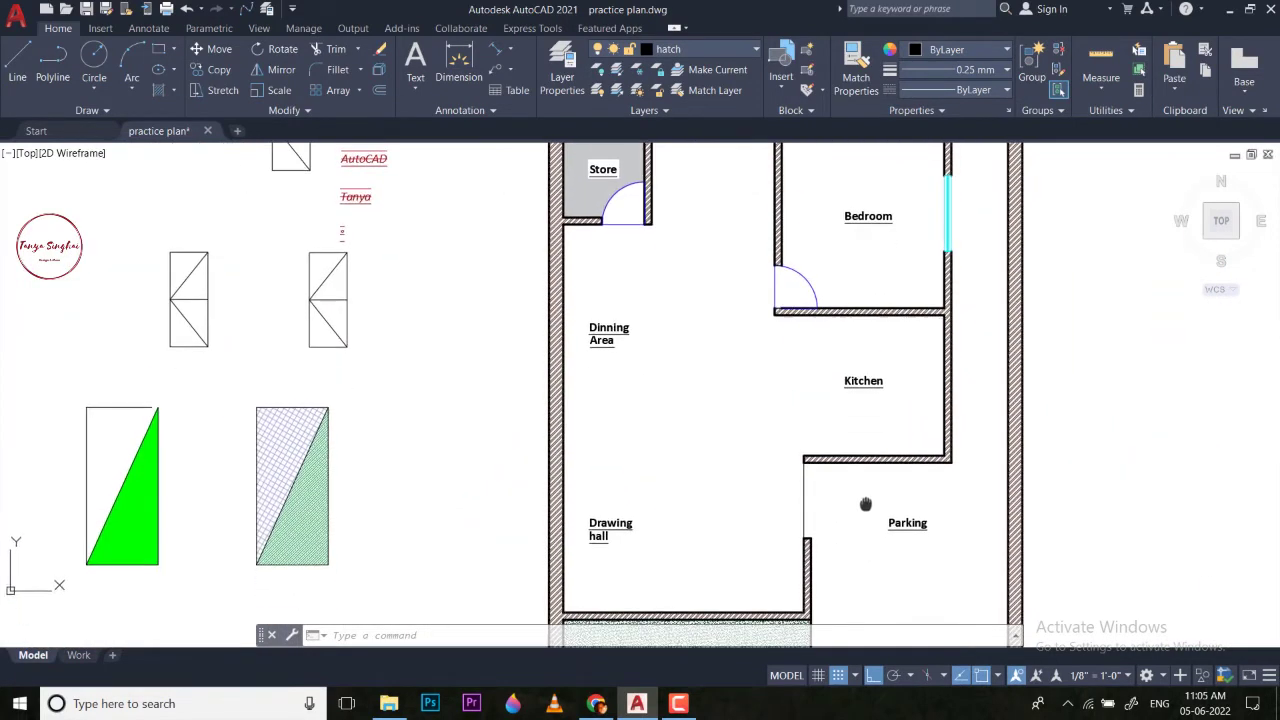
scroll(883, 464, up, 4)
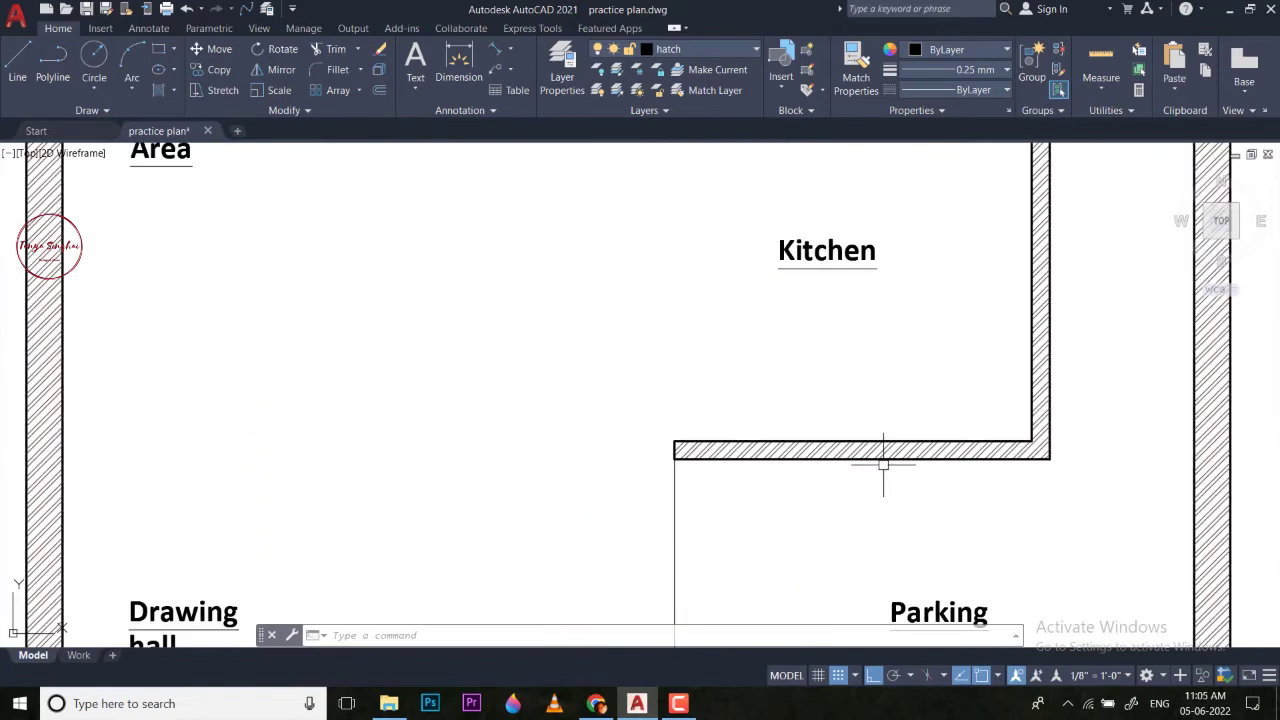
text(l)
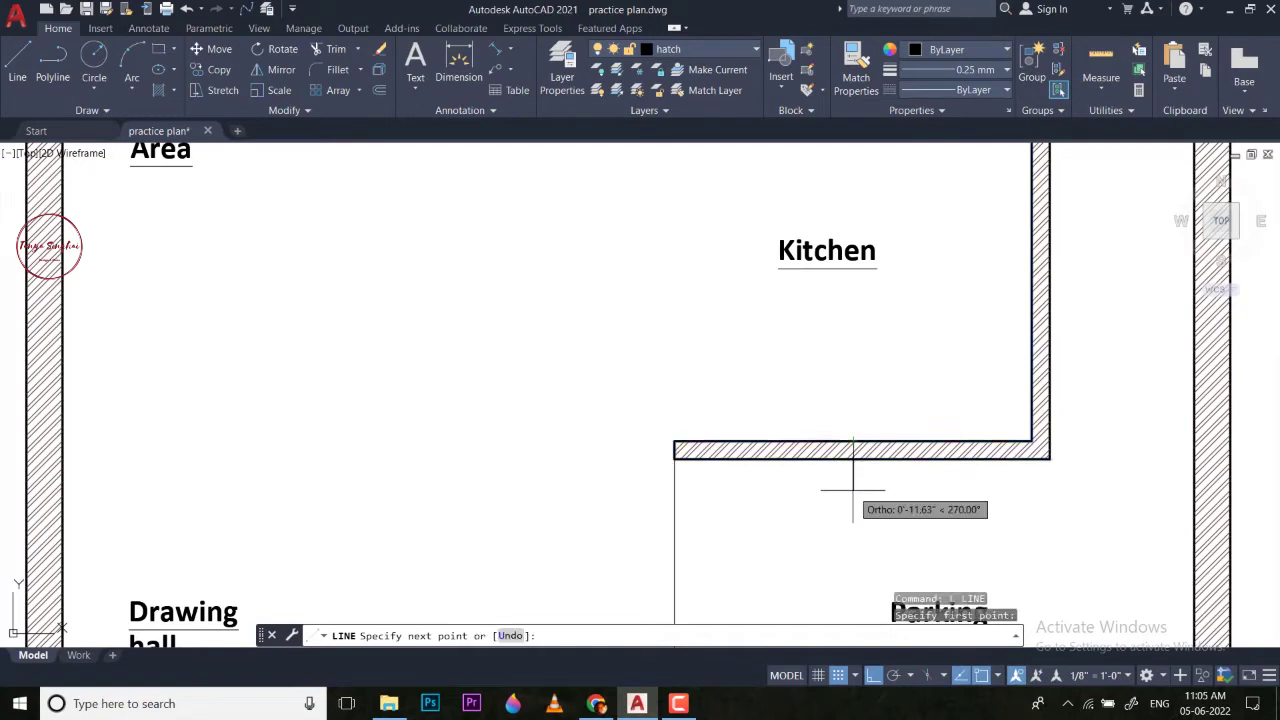
click(853, 557)
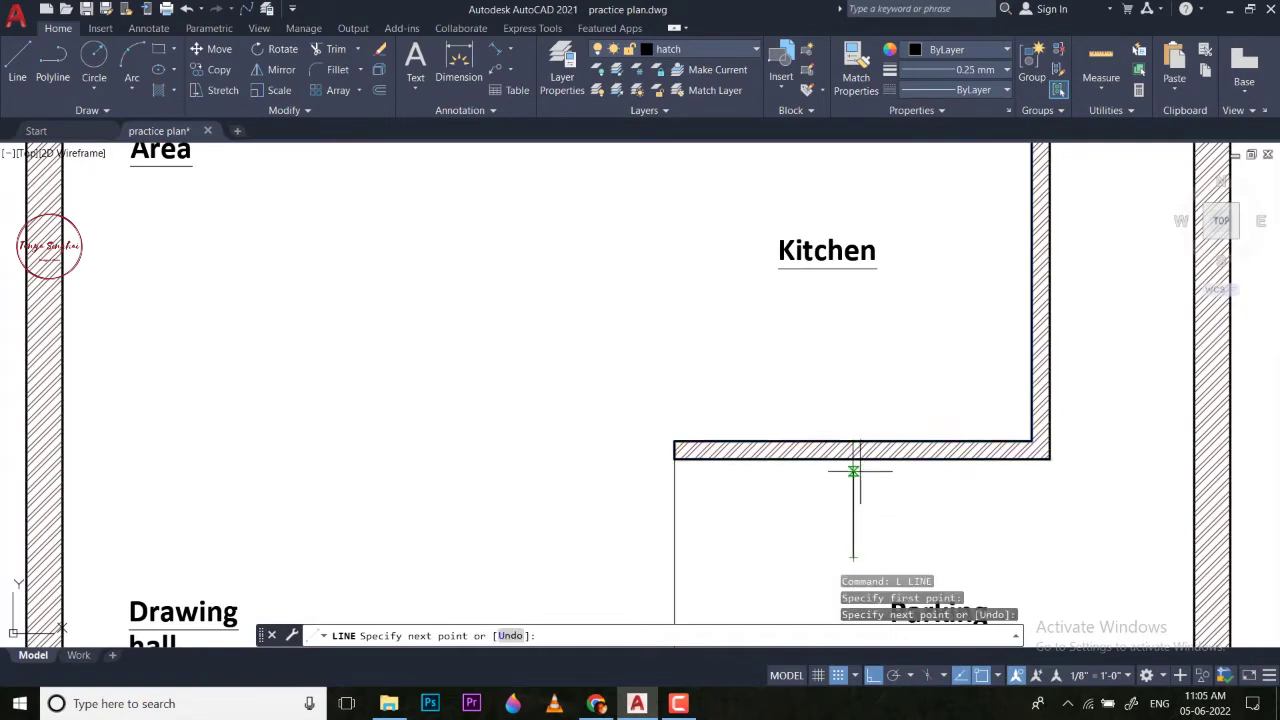
key(Escape)
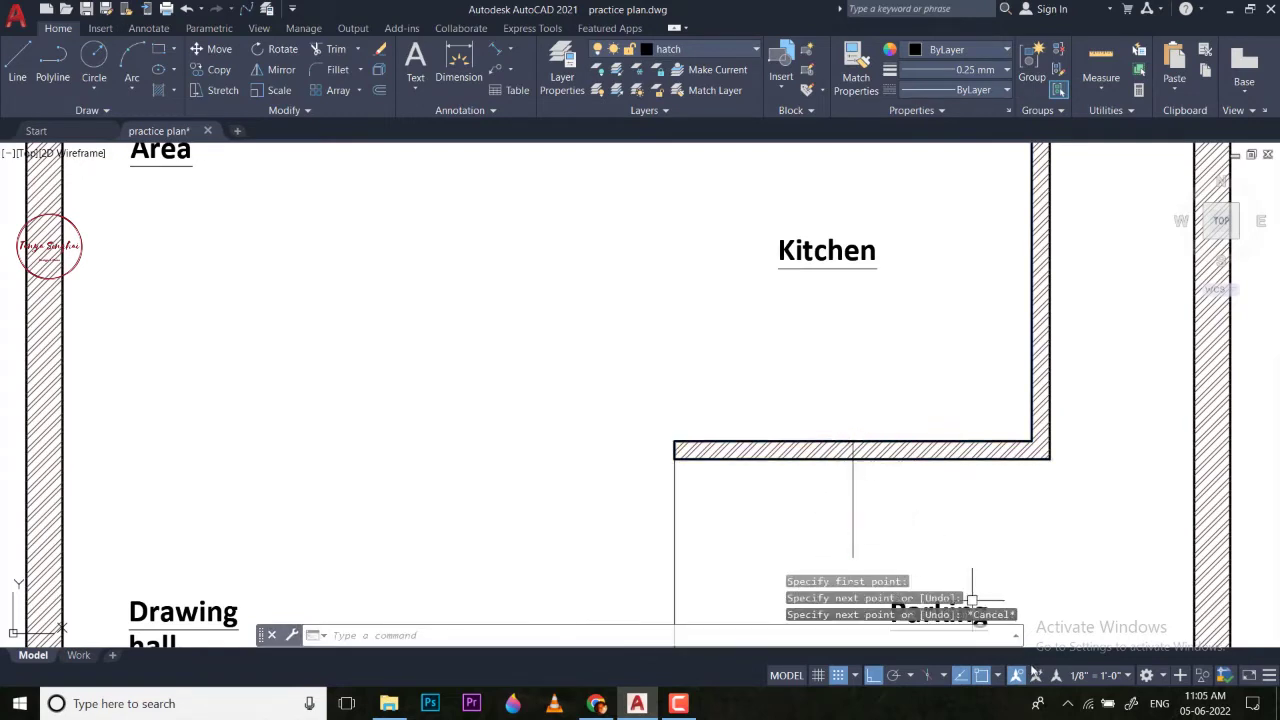
Offset the vertical guide line by 1'5" to both sides and erase the original centre line.
click(995, 677)
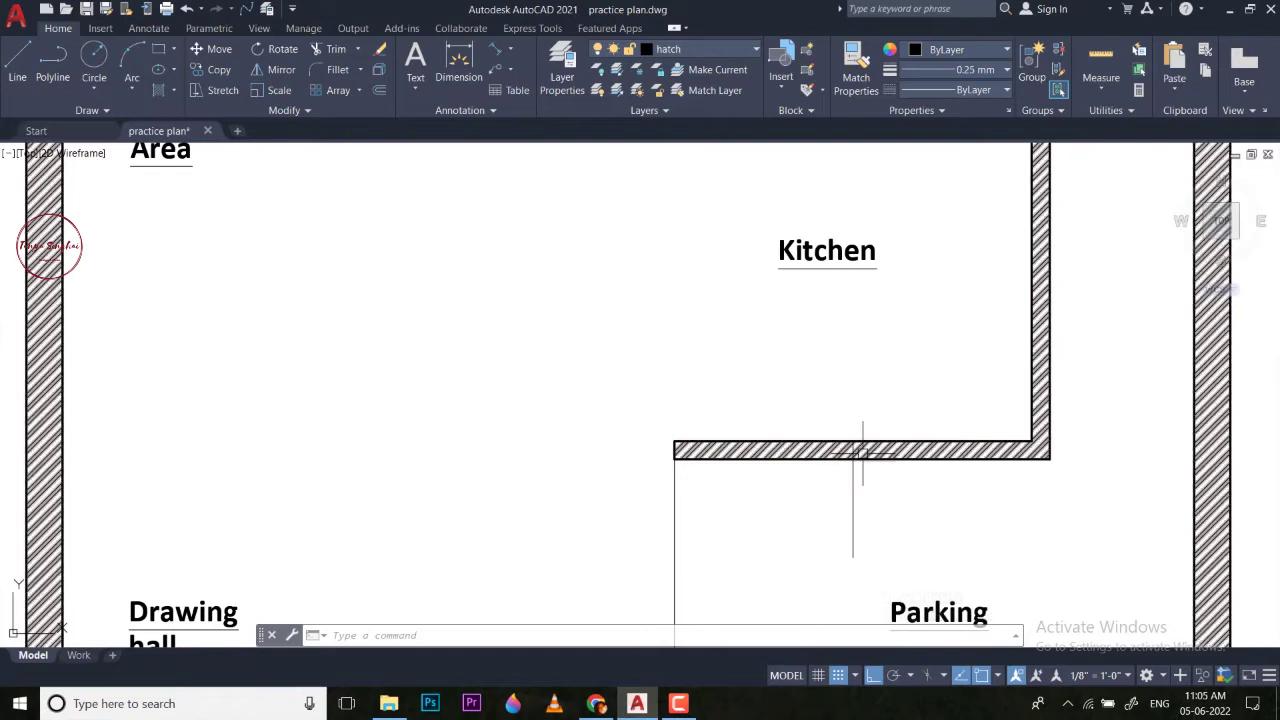
text(o)
key(Return)
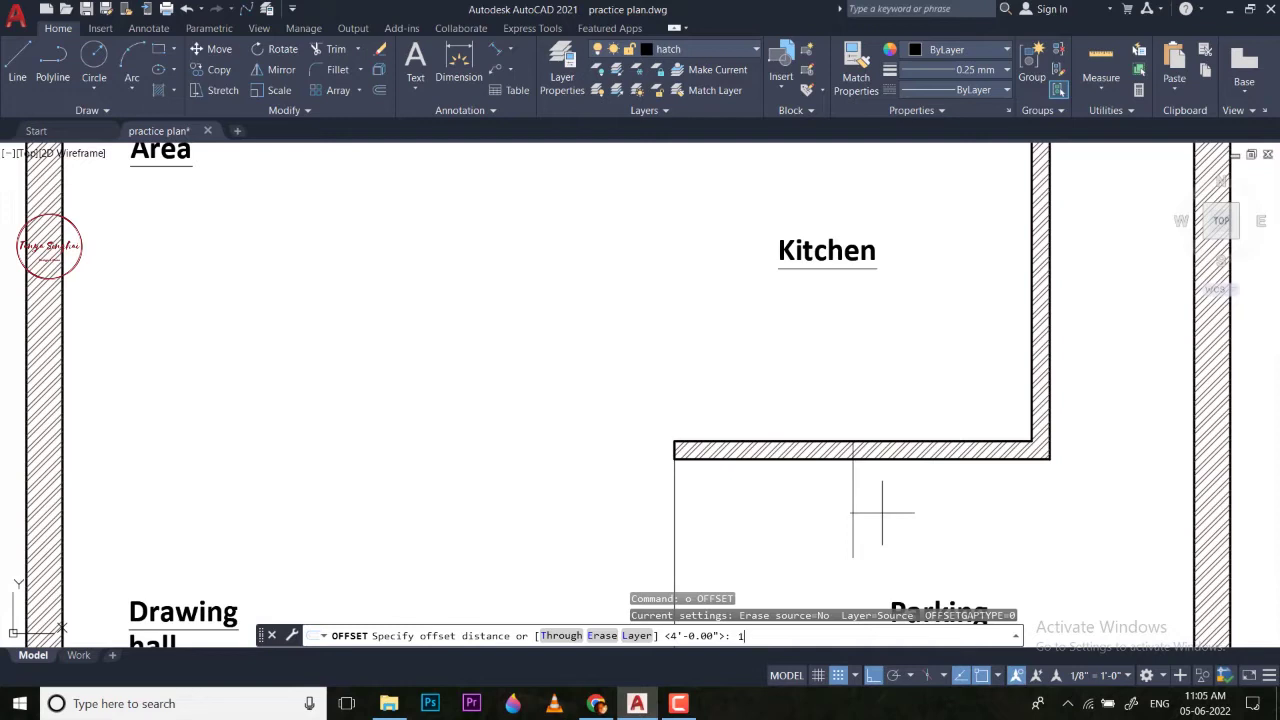
key(Return)
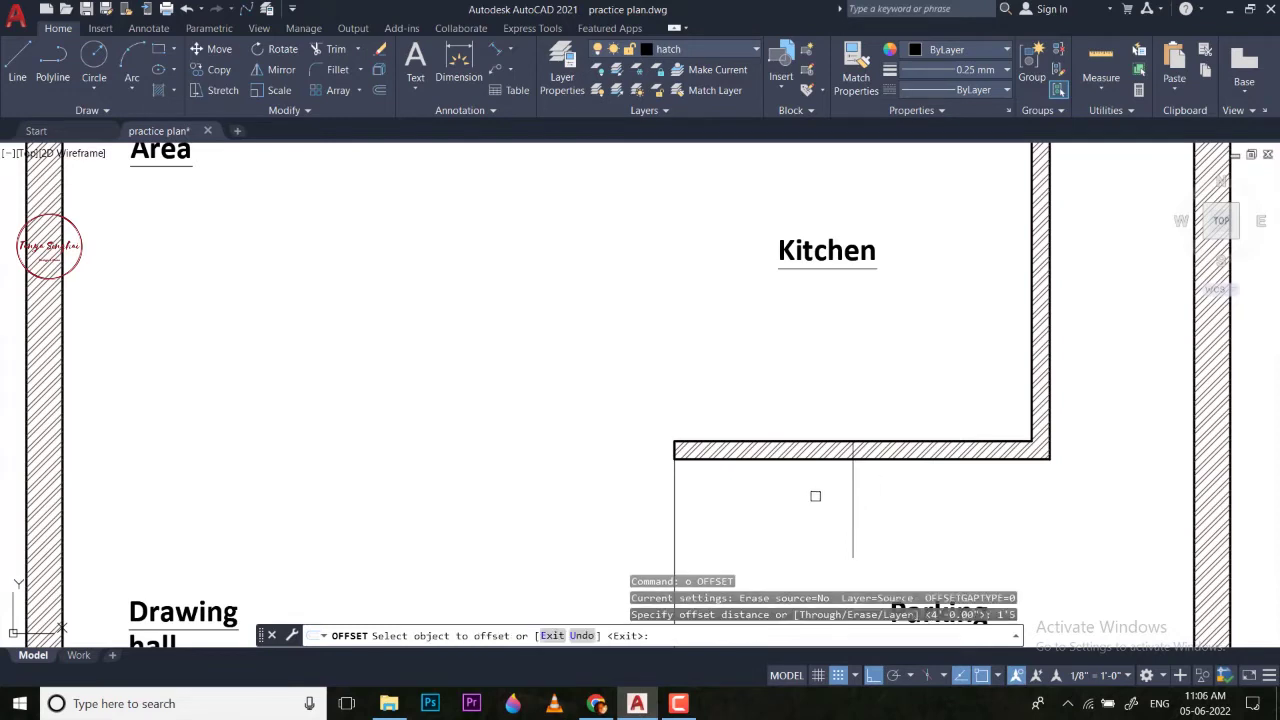
click(852, 491)
click(818, 487)
click(856, 480)
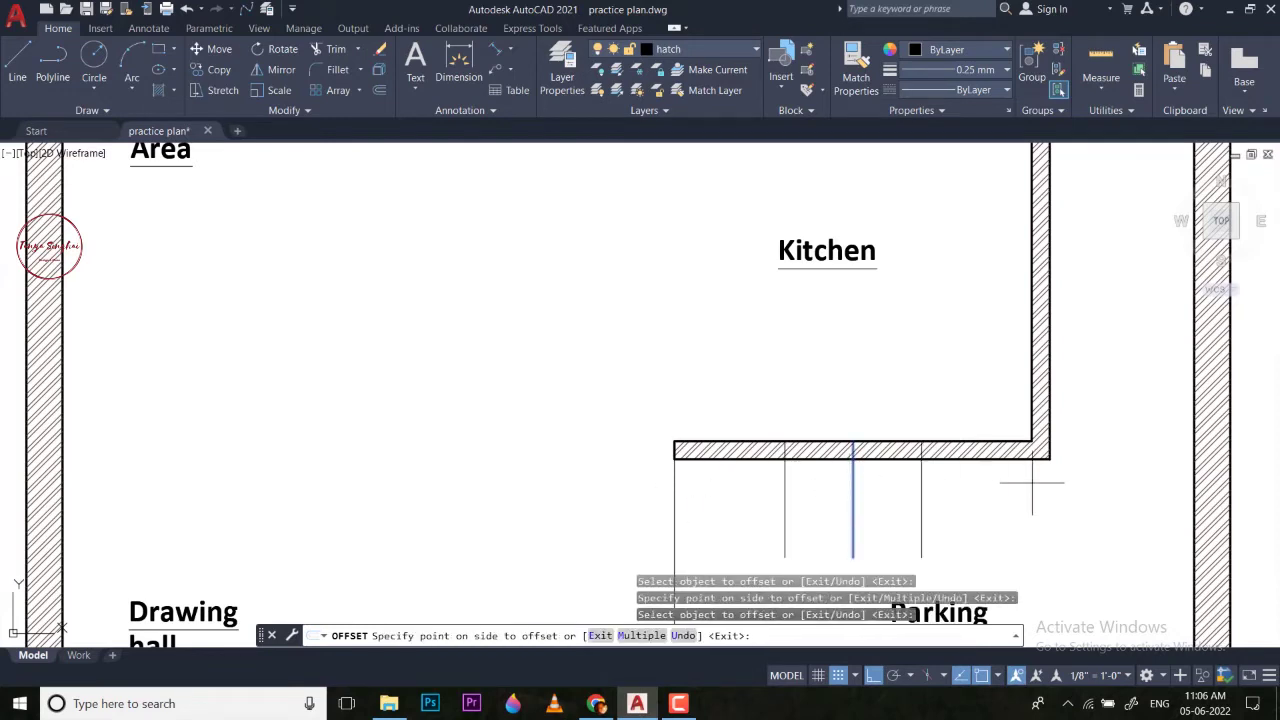
click(994, 491)
key(Escape)
click(841, 487)
text(e)
key(Return)
Trim the wall lines and hatch between the two guide lines to open the window gap in the kitchen's lower wall.
text(tr)
key(Return)
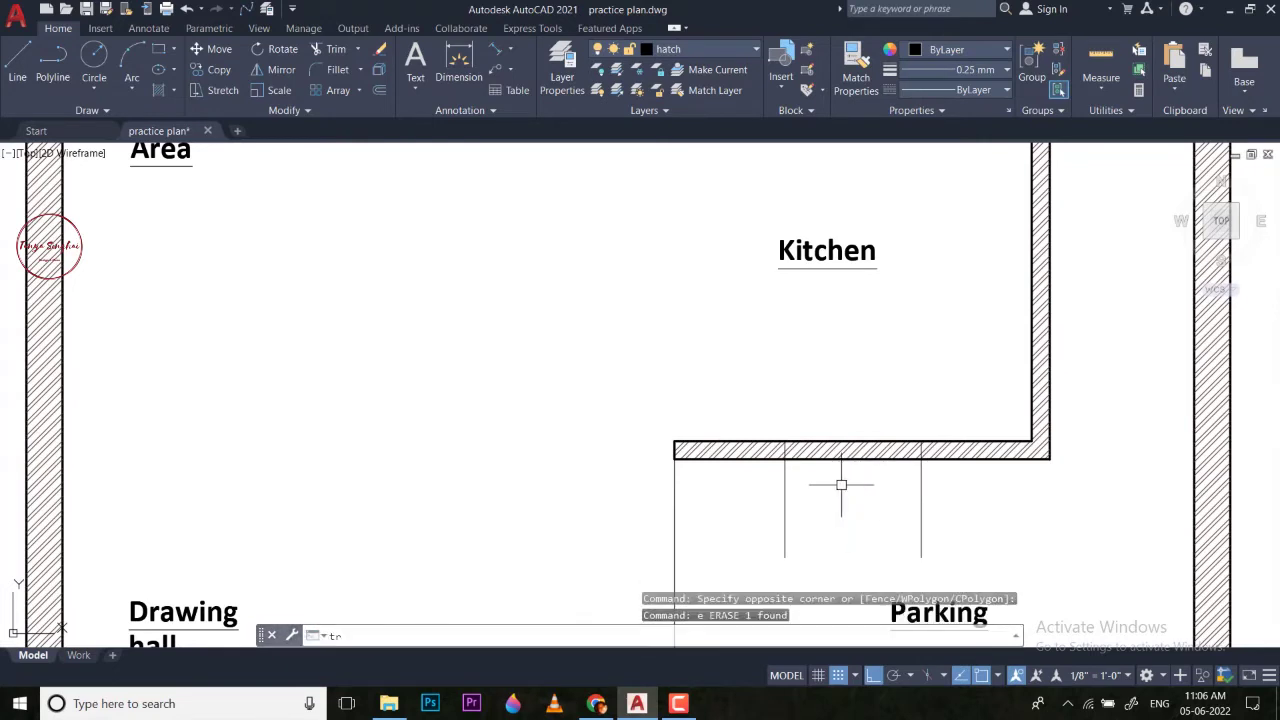
click(877, 488)
click(857, 419)
key(Return)
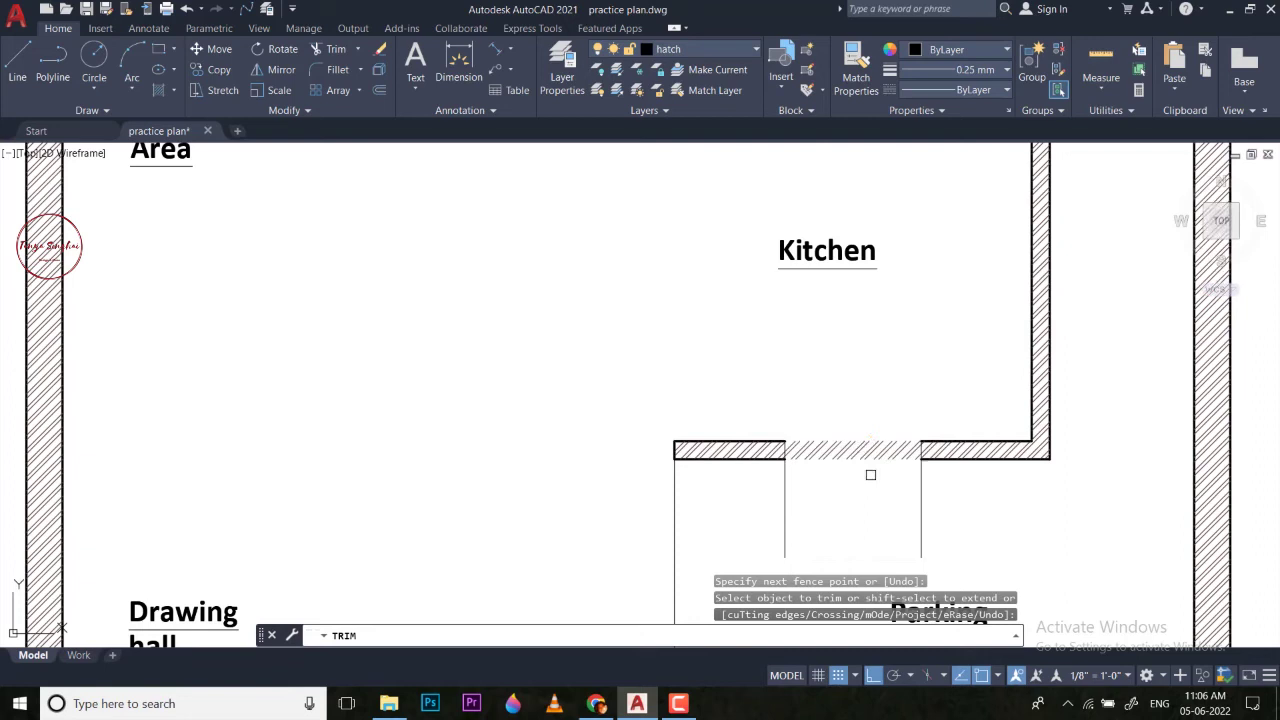
key(Escape)
key(Escape)
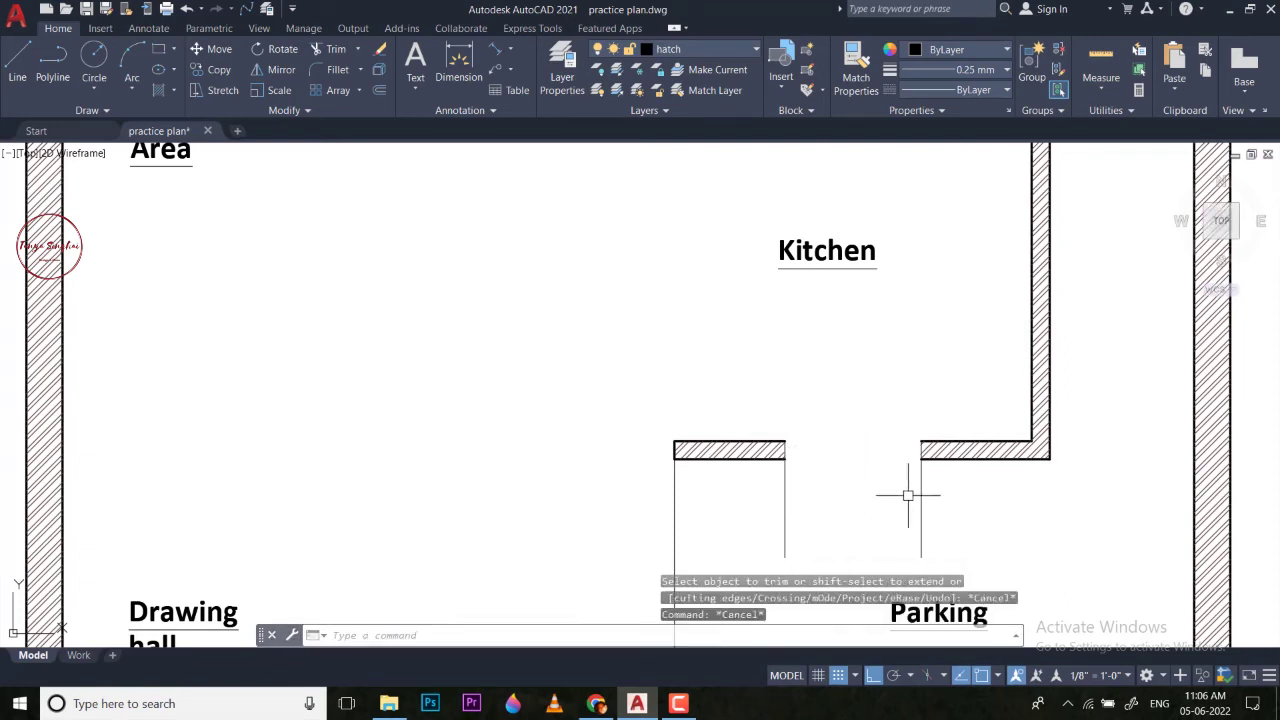
Erase the two vertical guide lines below the window gap.
click(990, 510)
click(768, 515)
text(e)
key(Return)
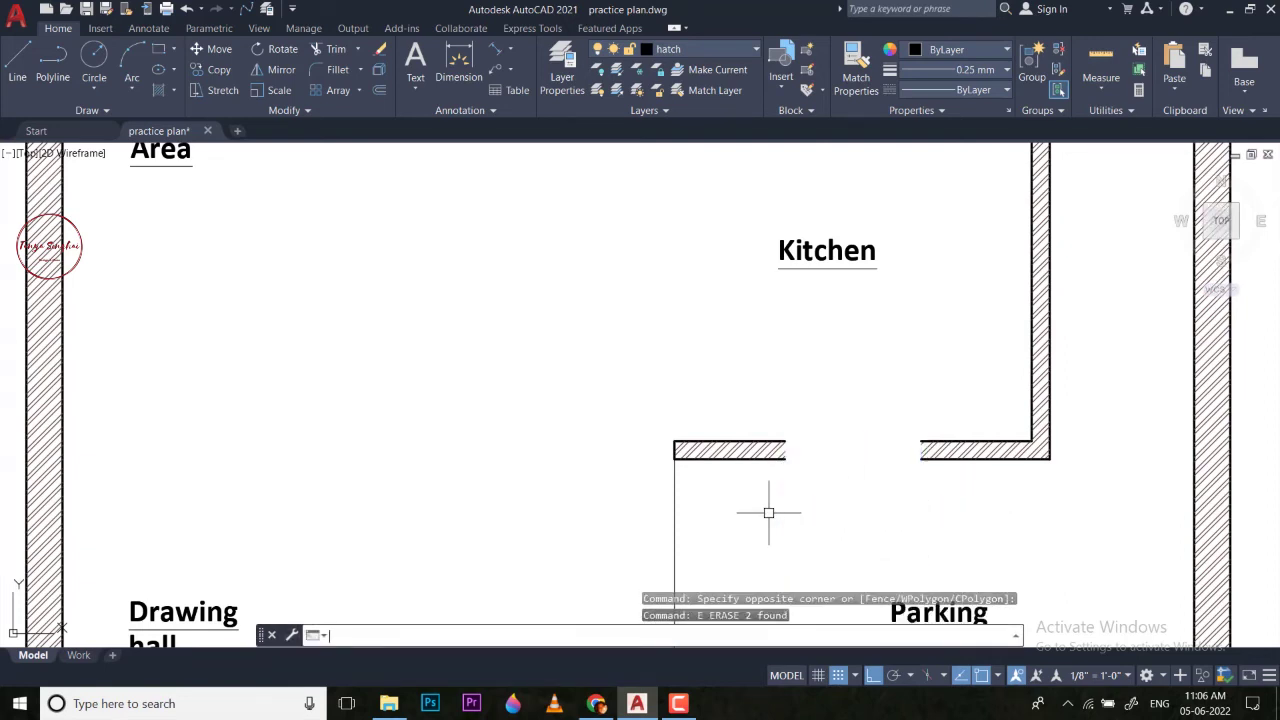
scroll(785, 490, down, 5)
scroll(841, 385, up, 5)
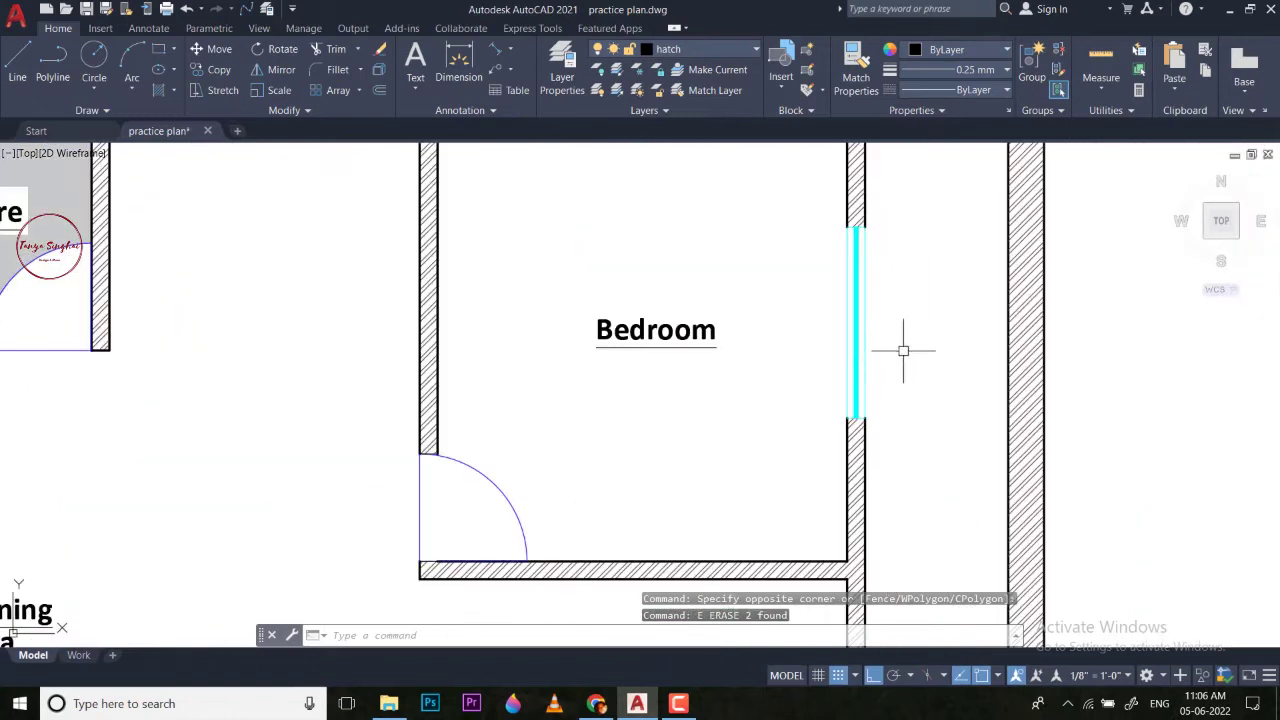
click(903, 351)
click(834, 343)
scroll(860, 453, up, 3)
middle_drag(900, 488, 863, 349)
key(Escape)
middle_click(863, 349)
middle_click(863, 349)
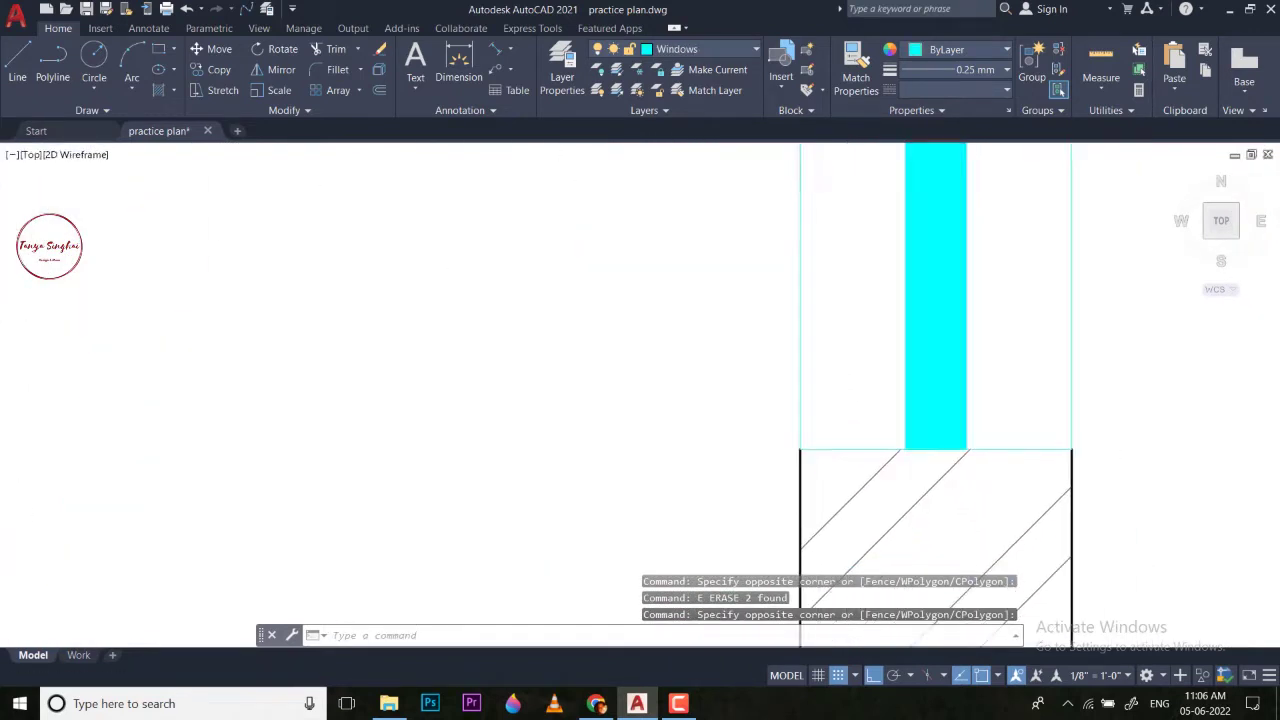
Copy the lower bedroom's window, including its end lines, into the passage just outside the kitchen's right wall.
click(903, 428)
scroll(520, 395, up, 15)
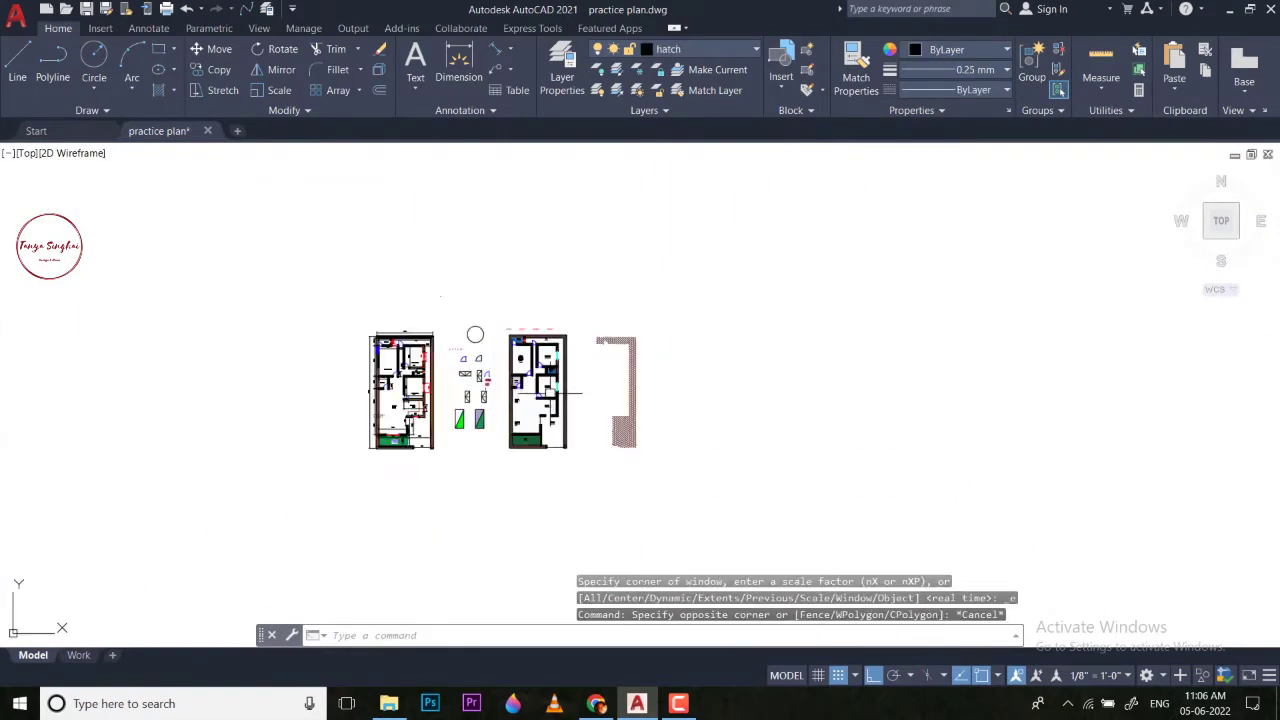
click(620, 366)
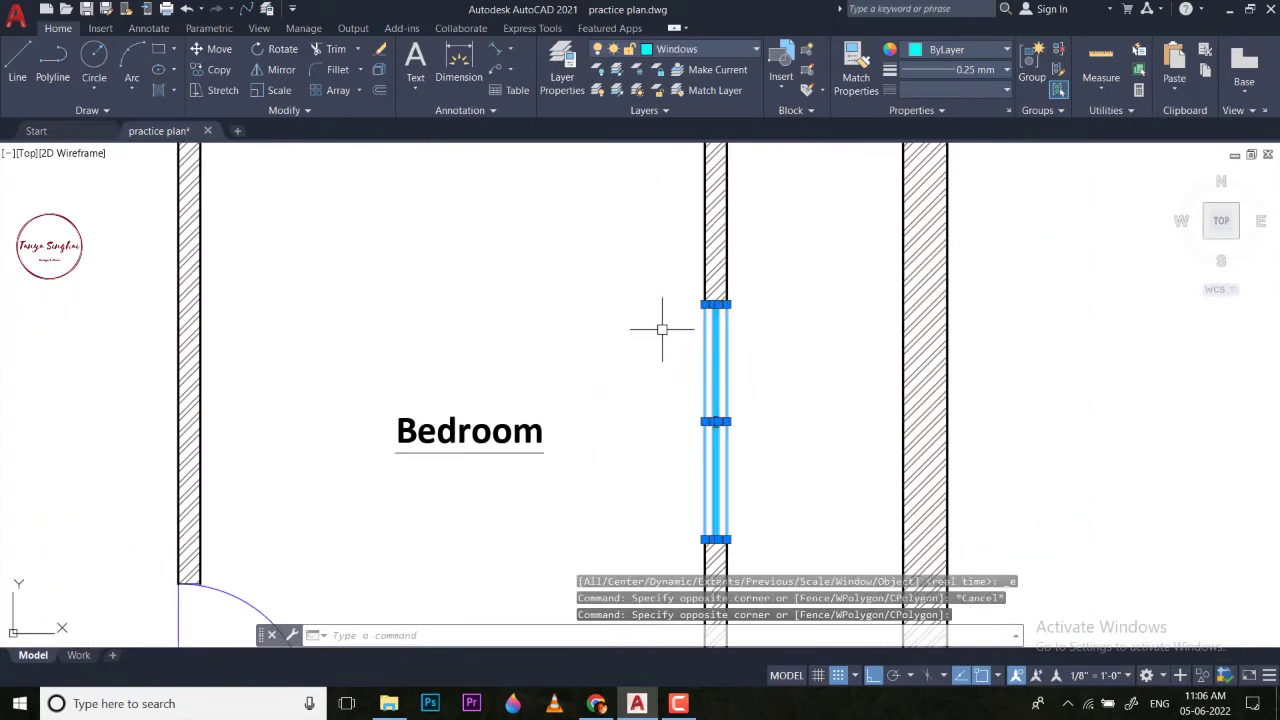
scroll(710, 340, up, 8)
scroll(695, 403, down, 5)
scroll(711, 327, up, 7)
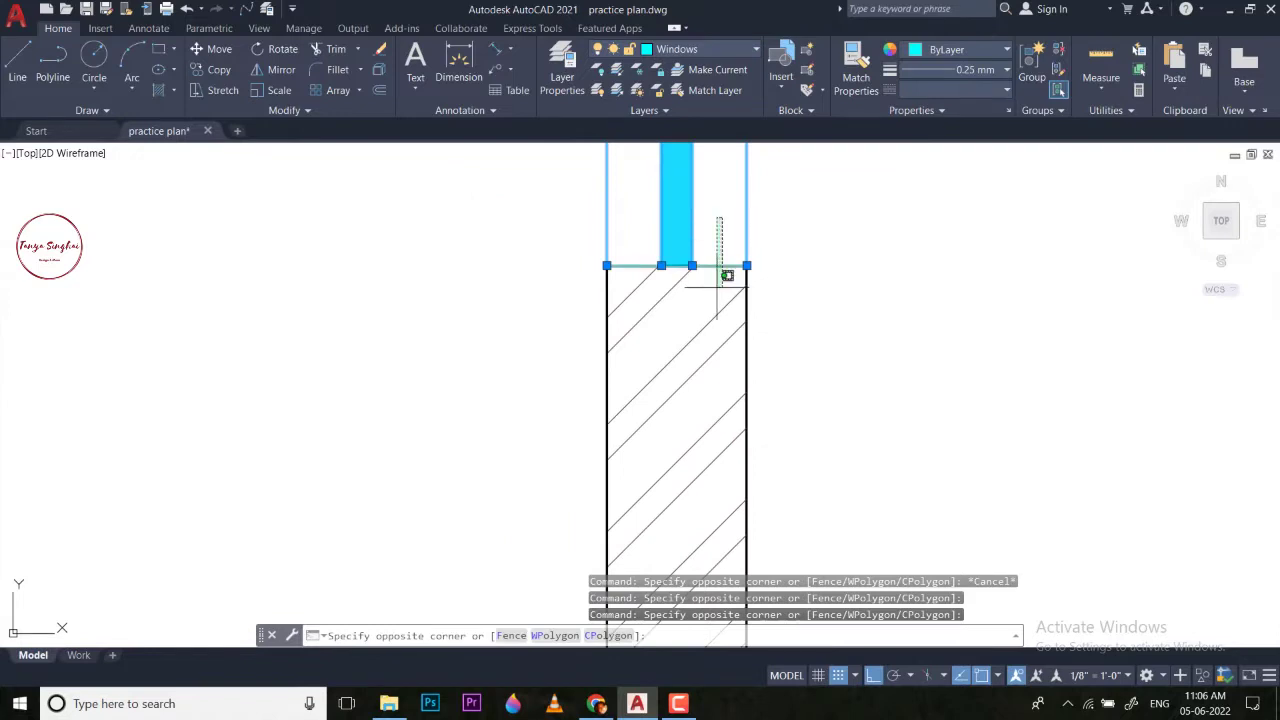
scroll(732, 275, down, 3)
text(c)
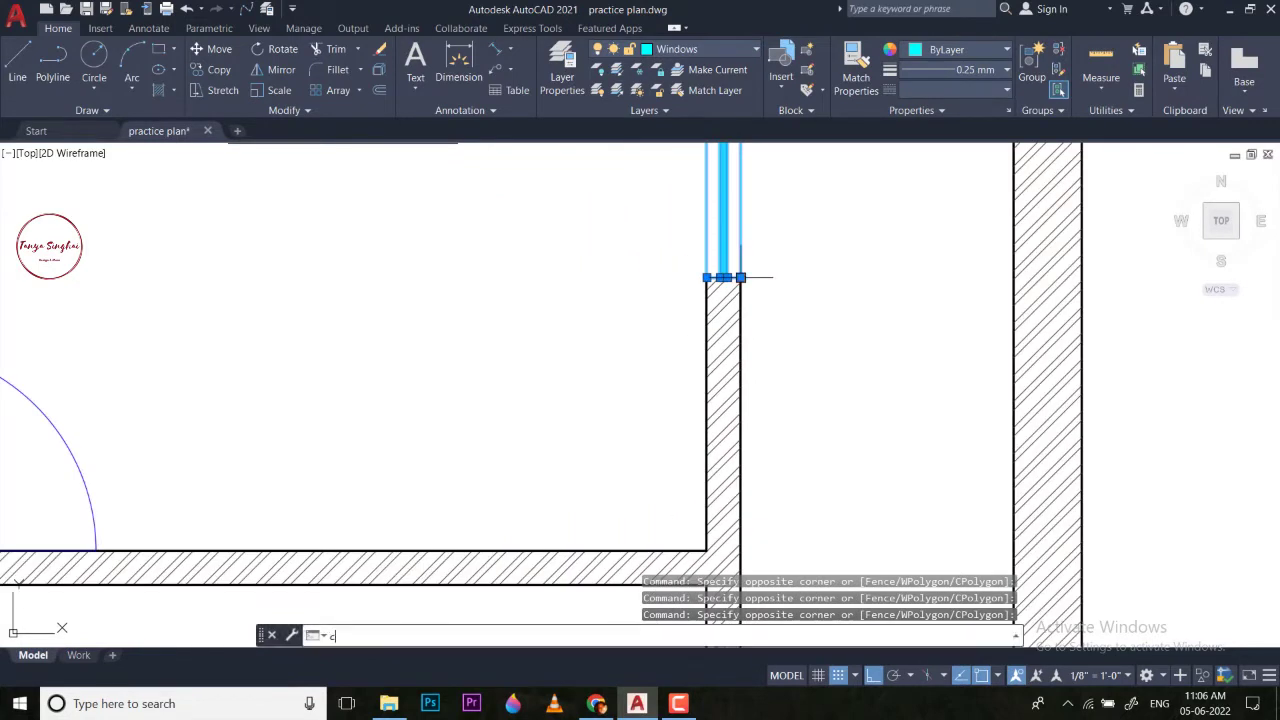
text(o)
key(Return)
click(823, 200)
scroll(823, 250, down, 6)
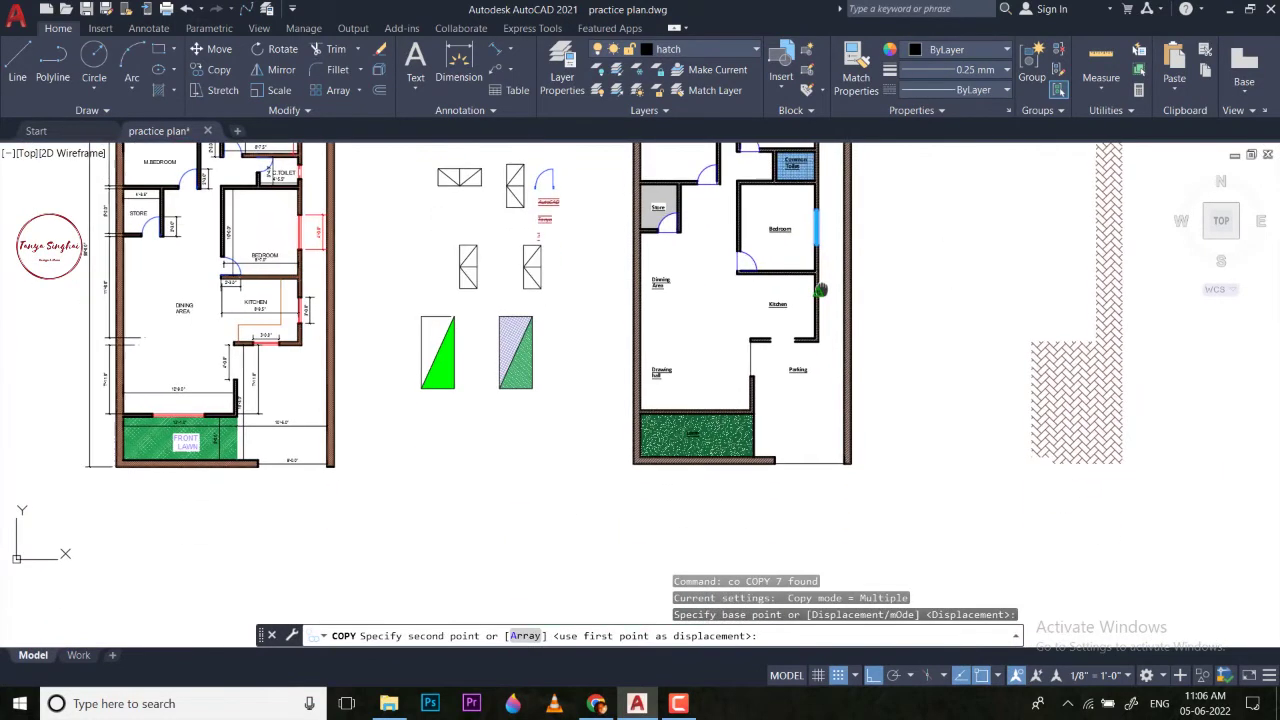
scroll(770, 333, up, 4)
scroll(791, 289, up, 2)
middle_drag(791, 289, 720, 540)
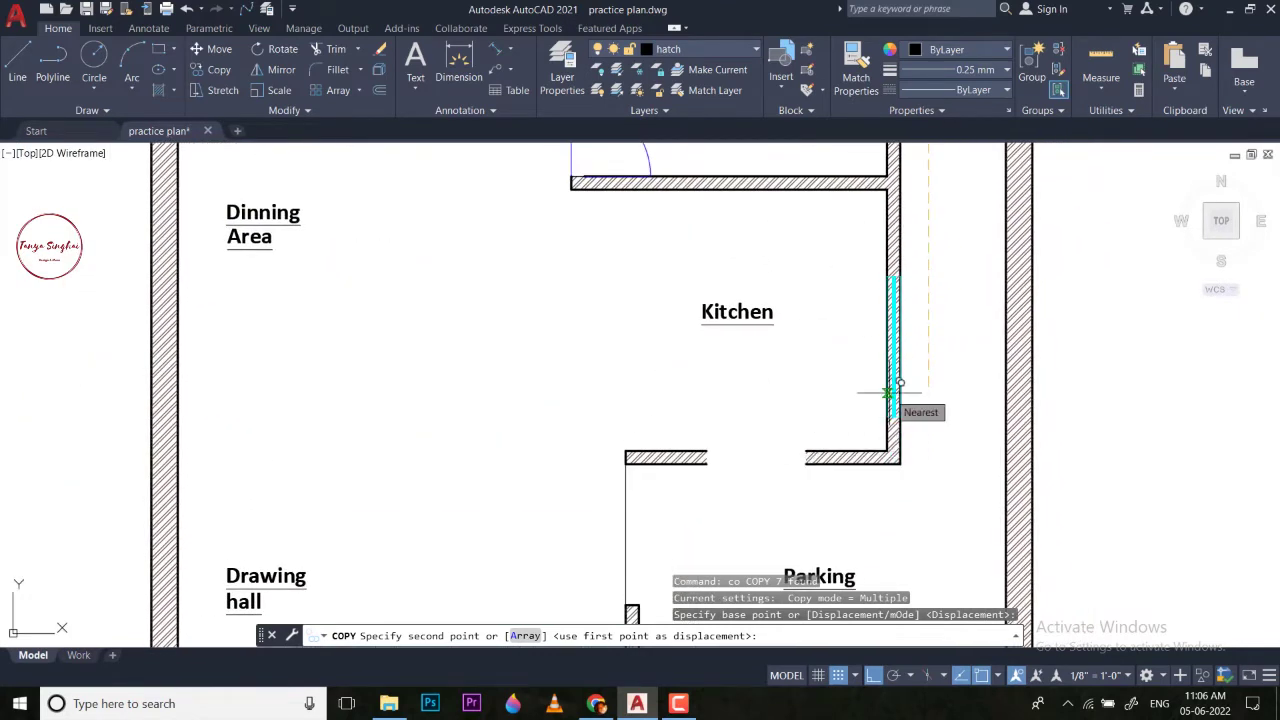
click(982, 360)
key(Escape)
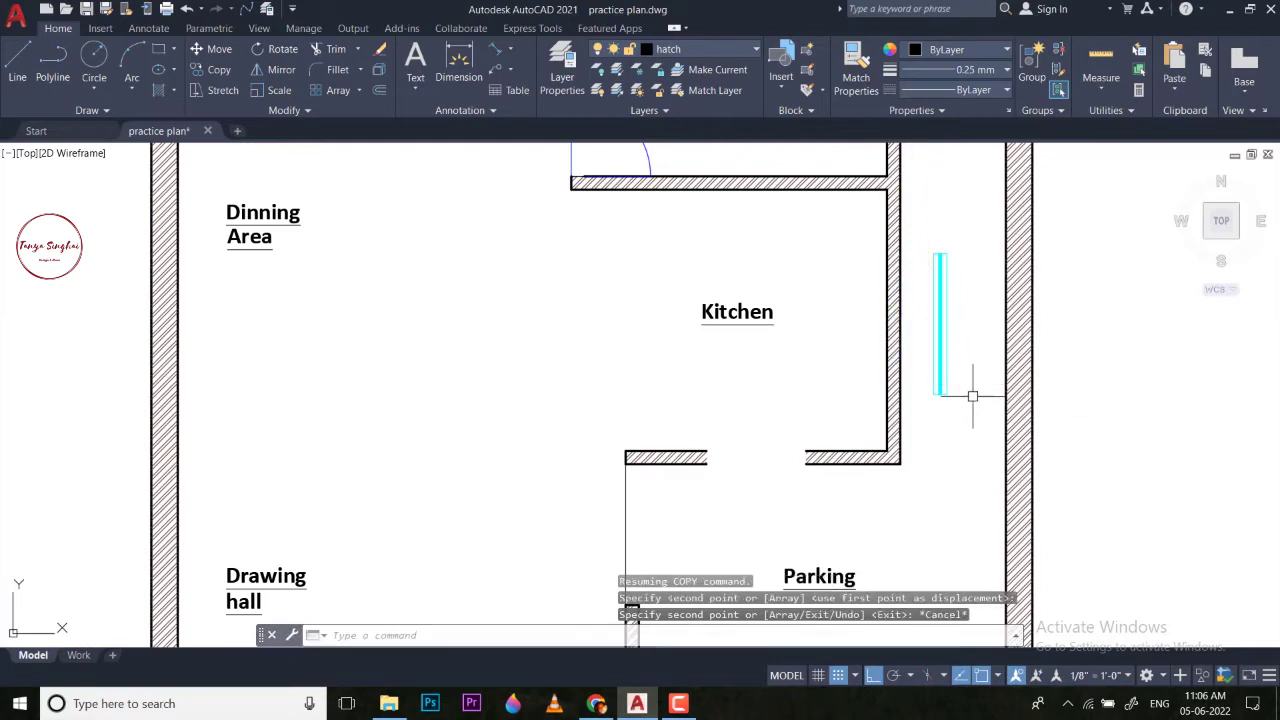
key(Escape)
Copy the window in the passage beside the kitchen straight down into the parking area.
click(974, 399)
click(924, 370)
text(co)
key(Return)
click(934, 417)
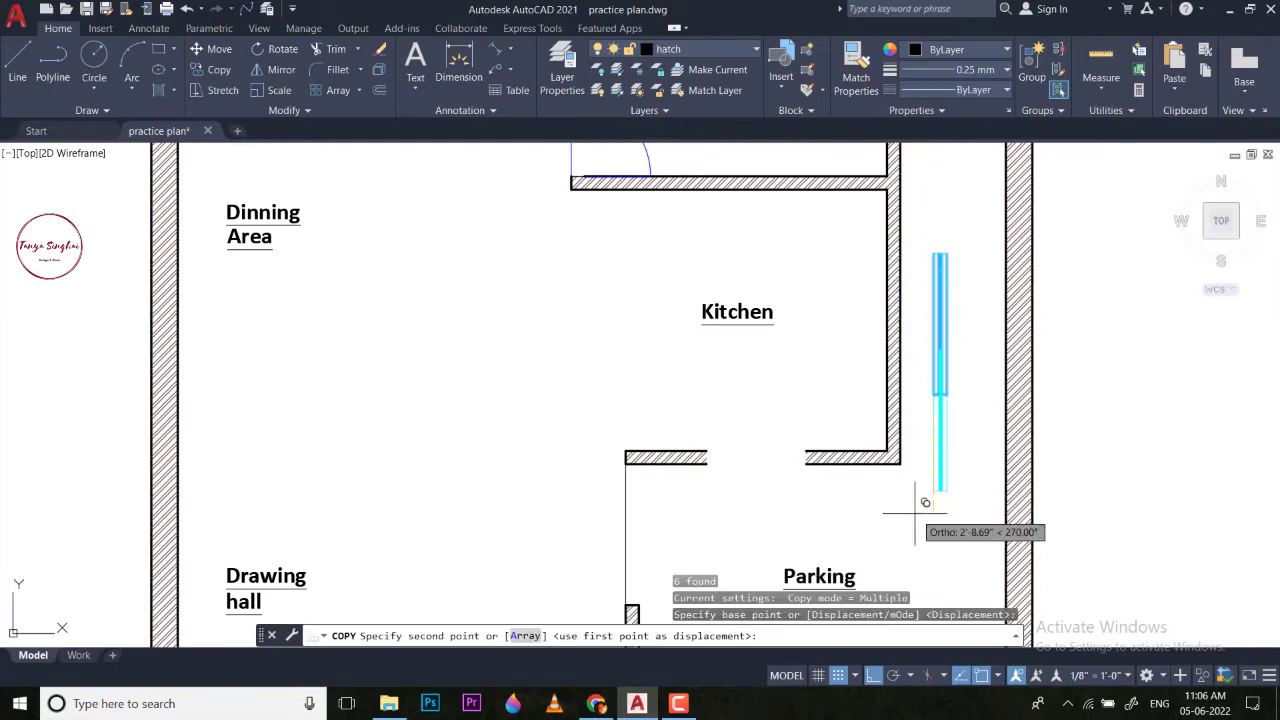
scroll(915, 515, down, 2)
click(932, 480)
key(Escape)
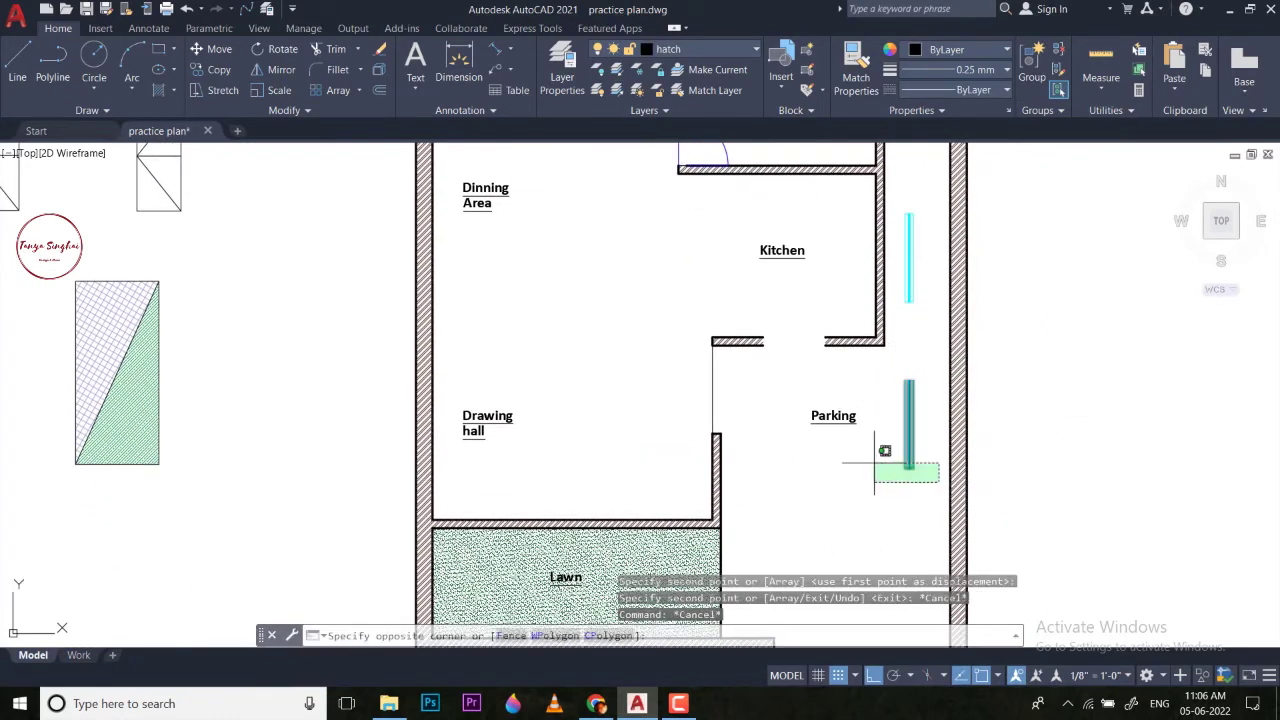
Rotate the copied window in the parking area about its lower corner so that it lies horizontally.
click(874, 462)
middle_drag(898, 460, 851, 468)
text(ro)
key(Return)
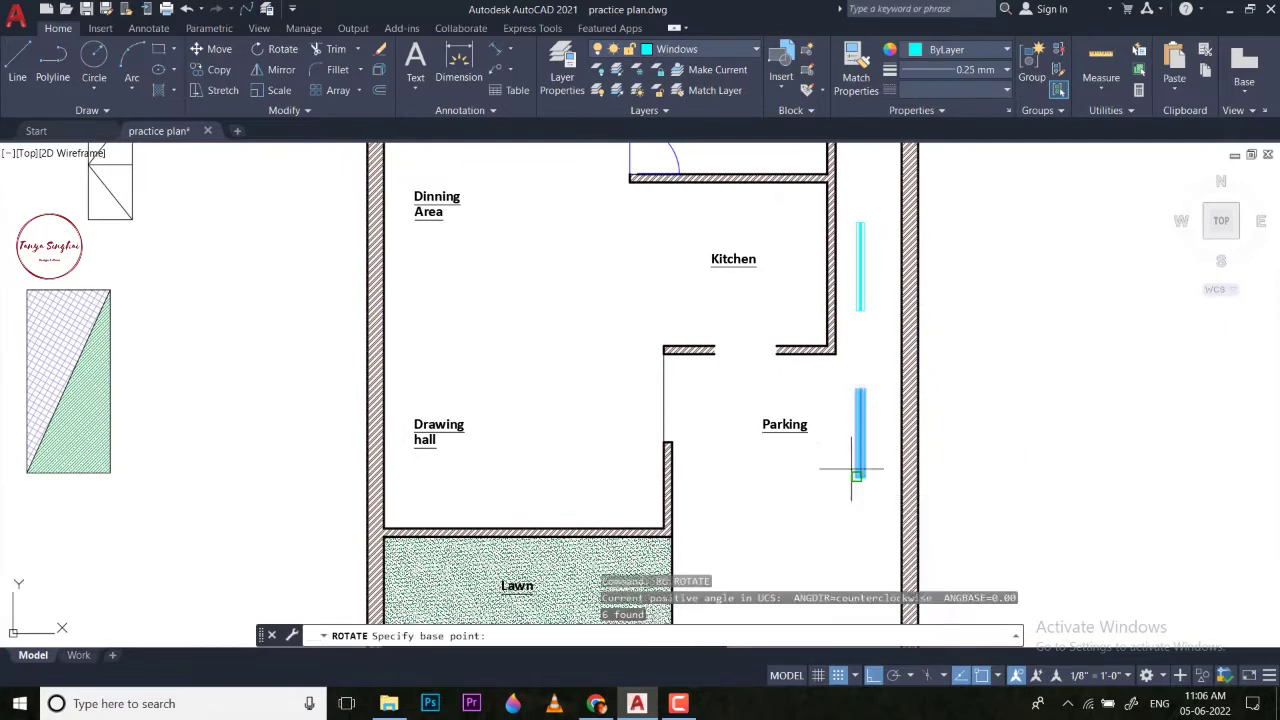
scroll(851, 468, up, 4)
click(829, 451)
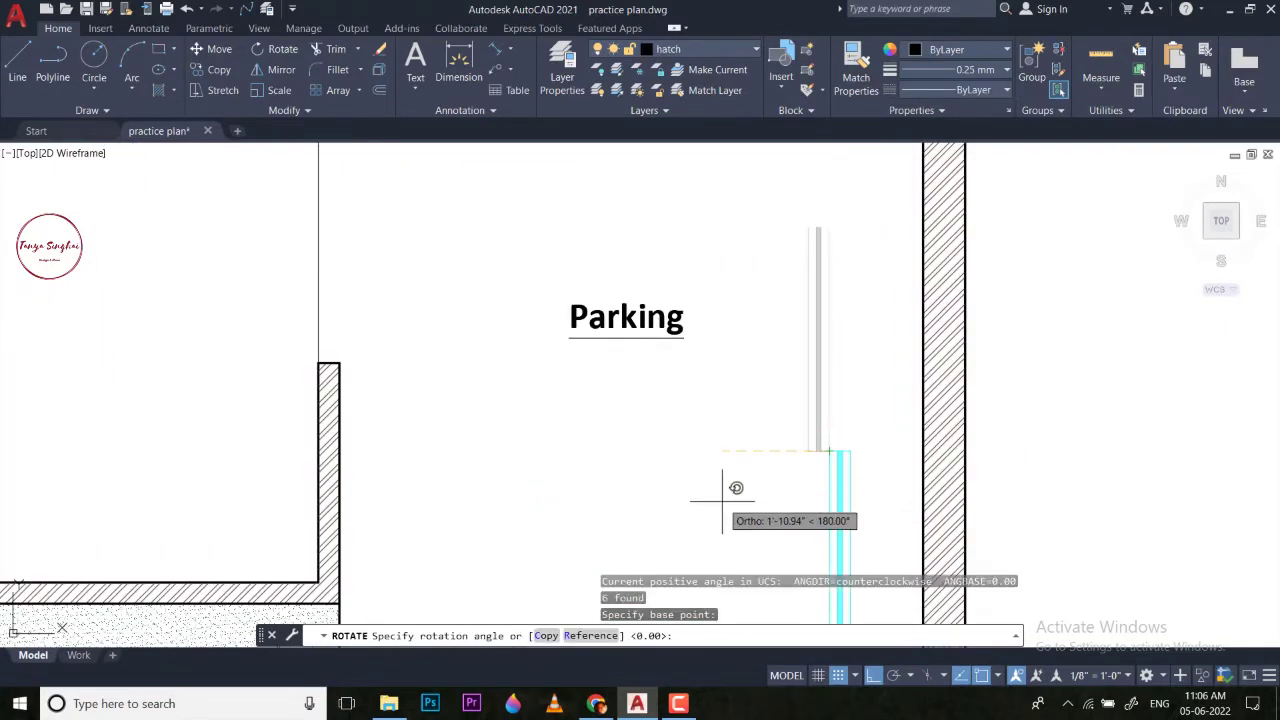
click(799, 509)
Move the horizontal window off the outer wall to the open space below the Parking label.
click(871, 486)
click(777, 352)
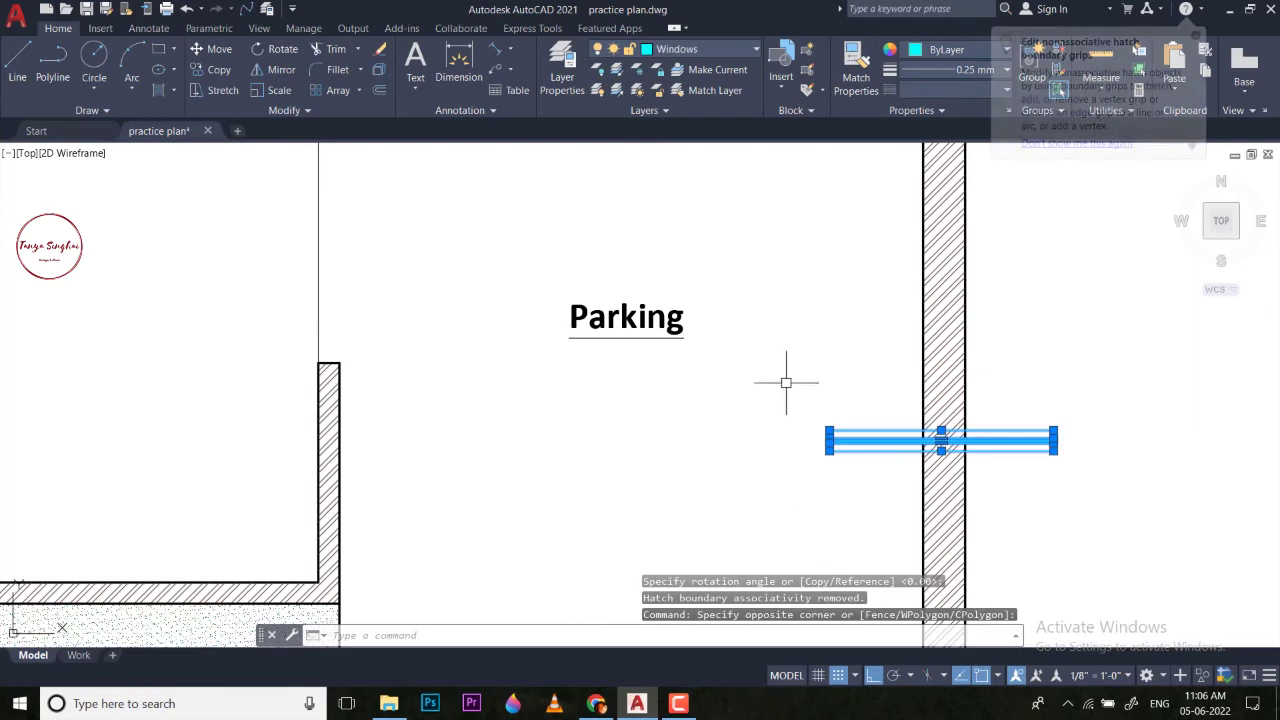
text(m)
key(Return)
click(803, 440)
click(576, 459)
scroll(626, 463, down, 4)
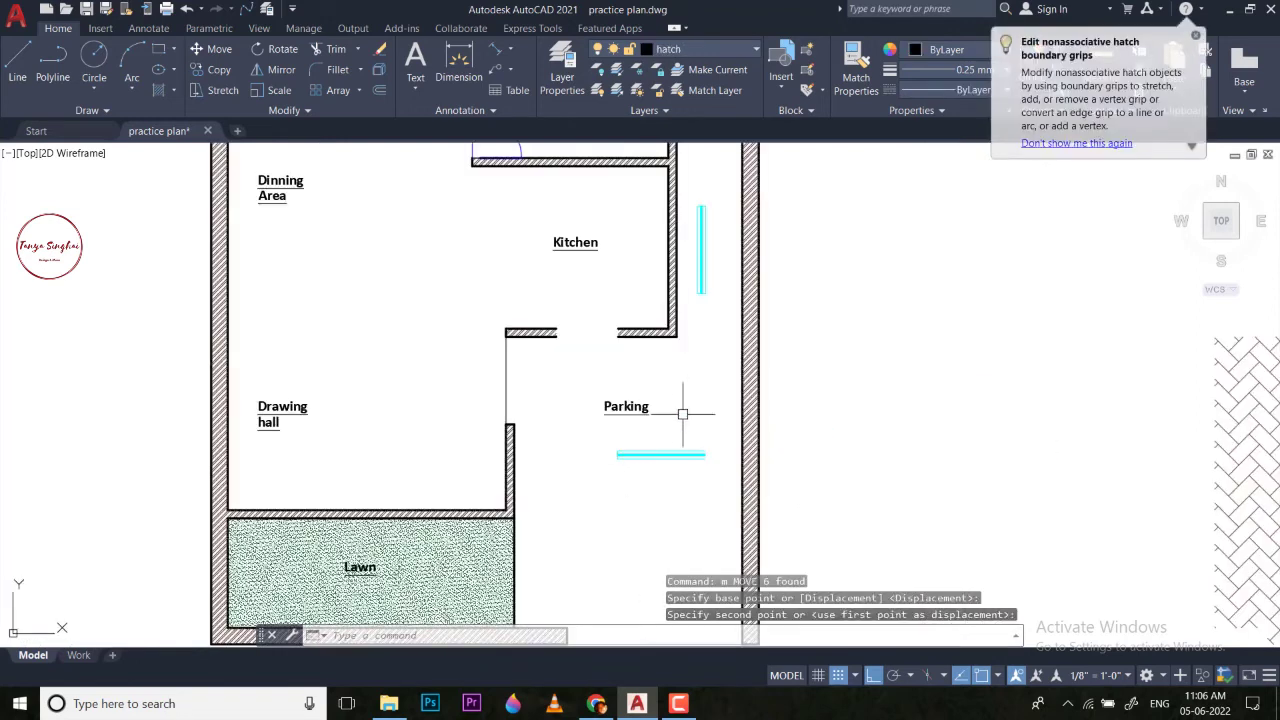
Draw a vertical line closing the open right end of the horizontal window.
scroll(682, 413, up, 8)
text(1)
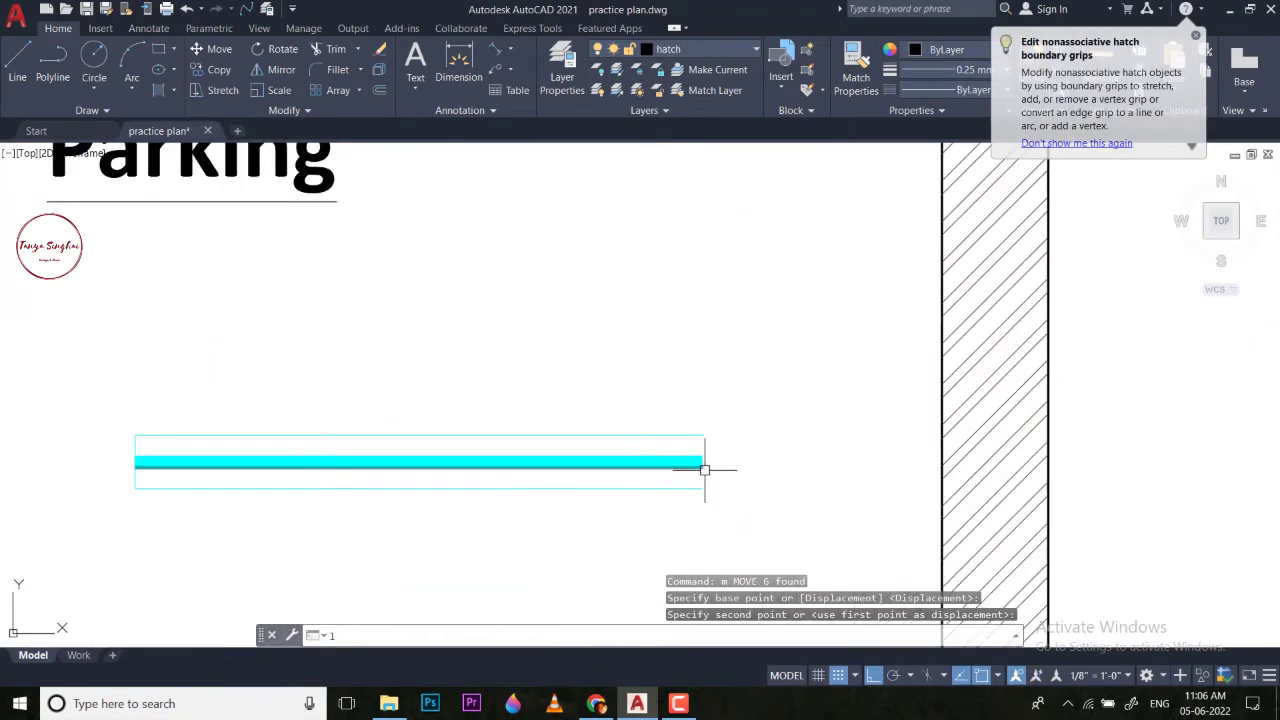
key(Return)
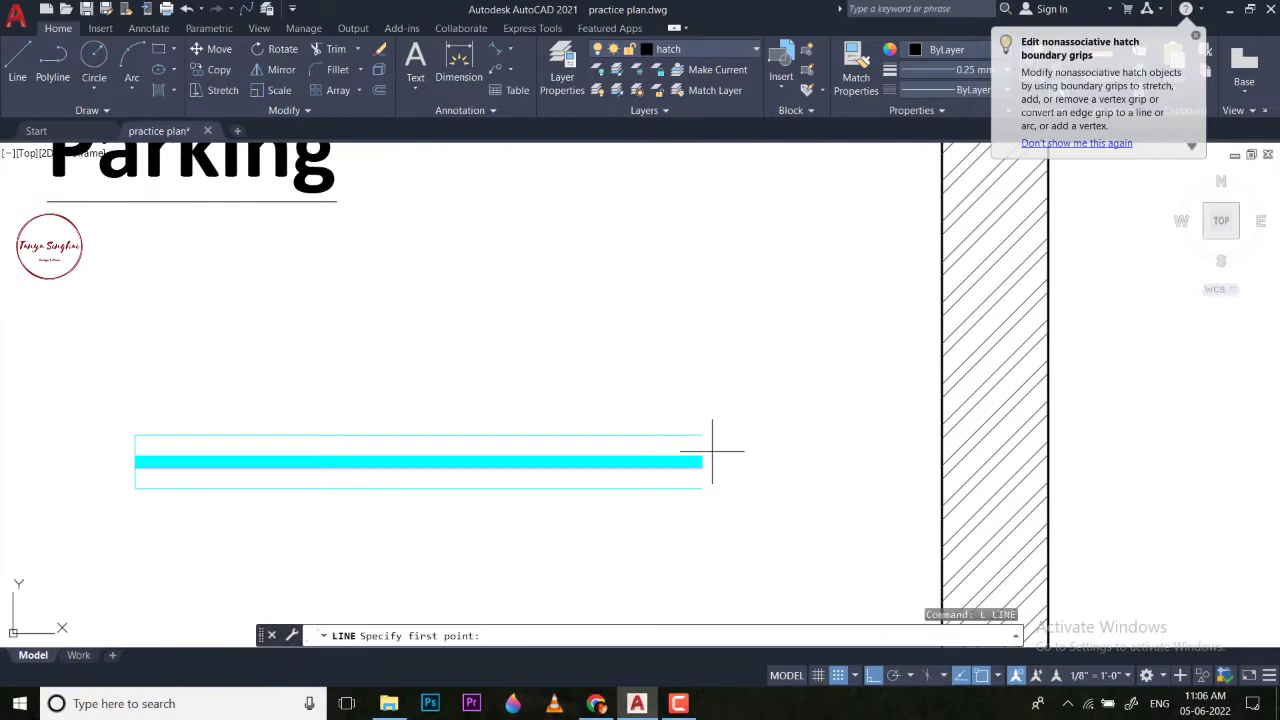
click(702, 466)
click(702, 488)
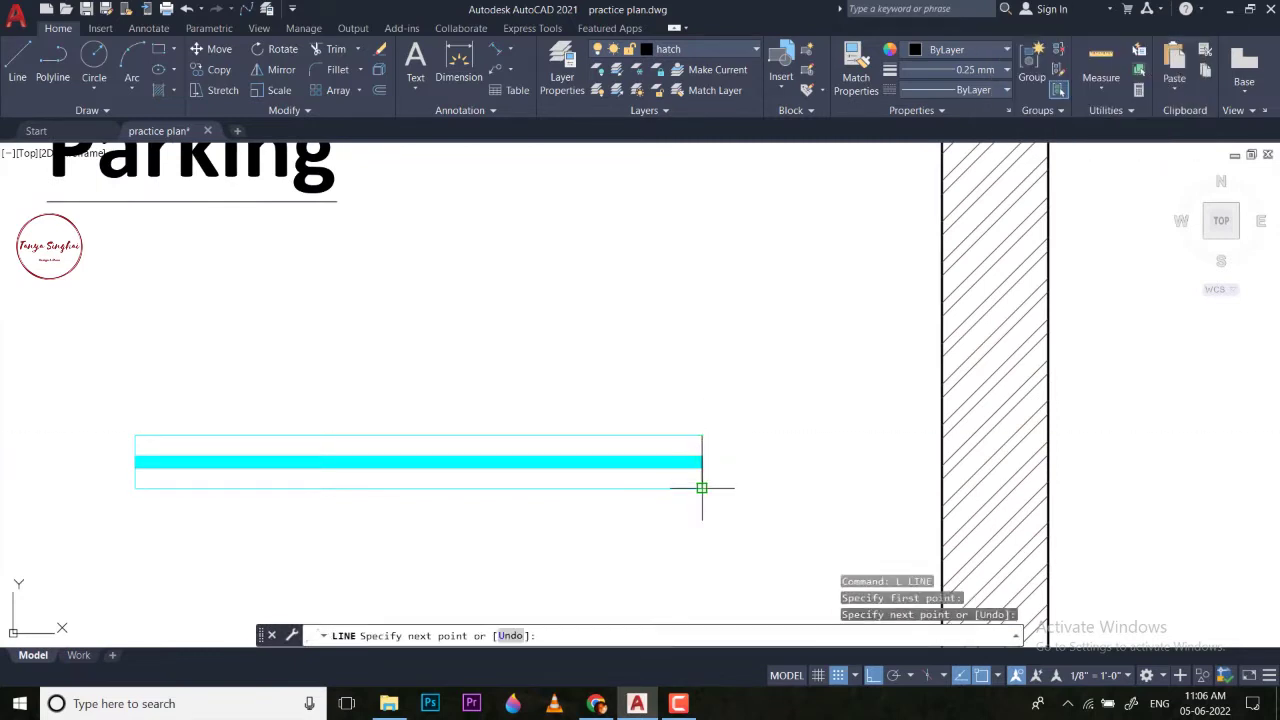
key(Escape)
Match the new end line's properties to the window's lower outline.
text(ma)
key(Return)
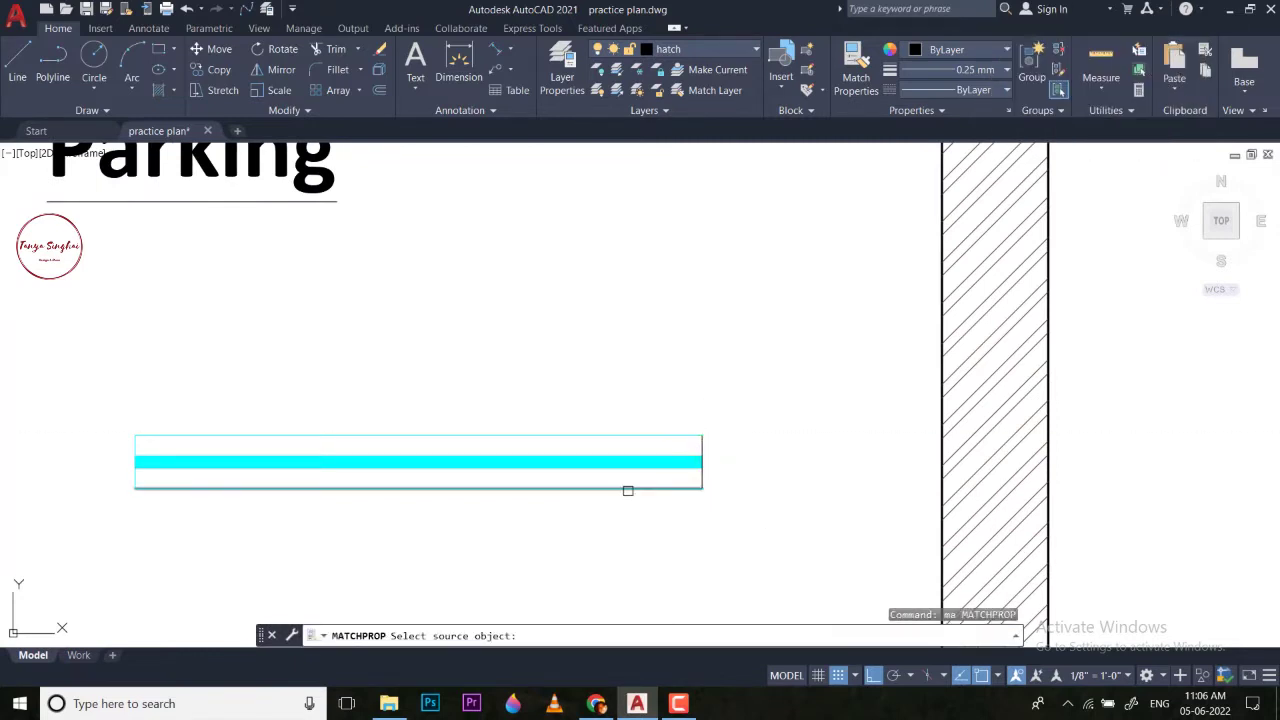
click(626, 489)
key(Escape)
key(Escape)
key(Escape)
scroll(690, 472, down, 3)
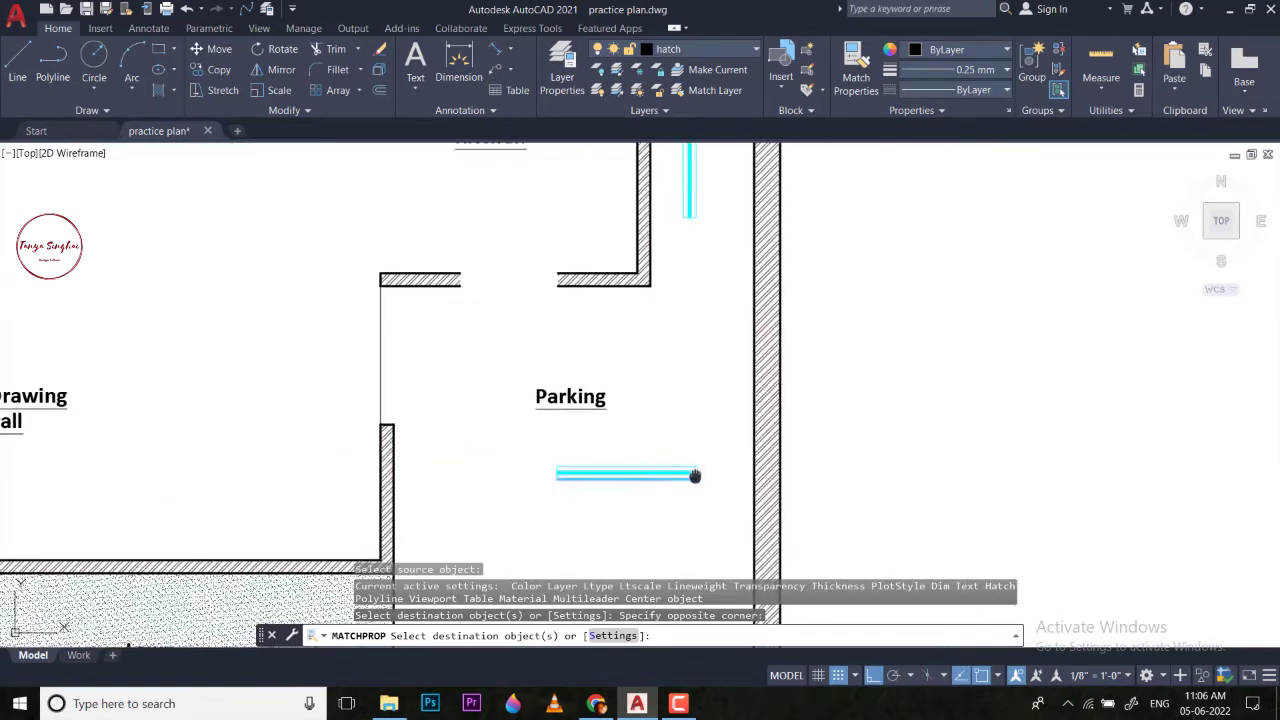
Dimension the horizontal window's length just above its upper outline.
scroll(695, 470, up, 4)
text(dim)
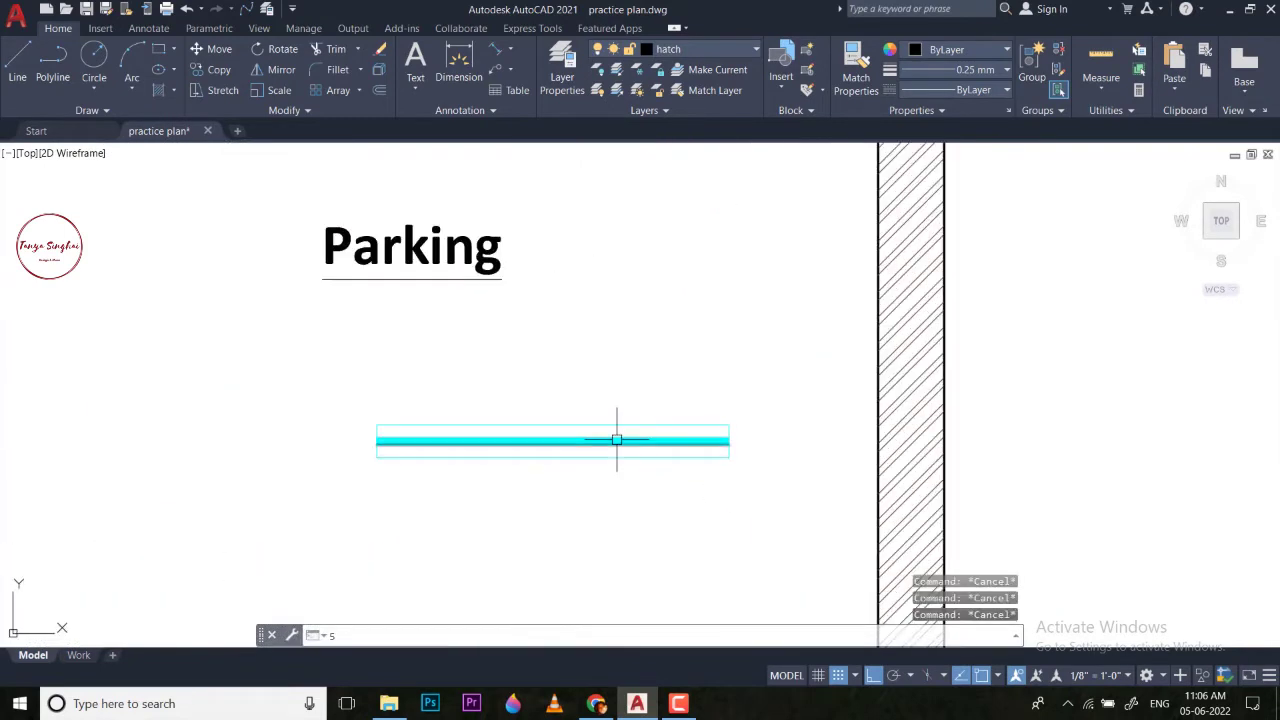
key(Return)
click(377, 424)
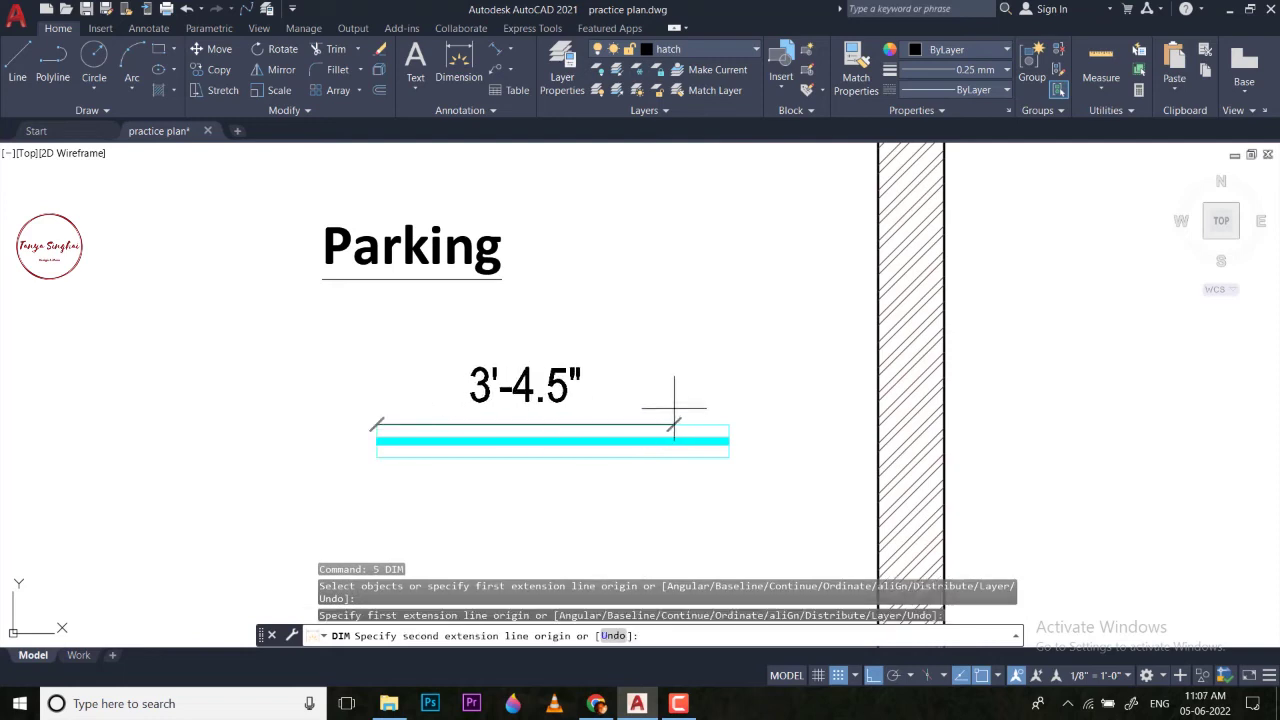
click(729, 424)
click(729, 403)
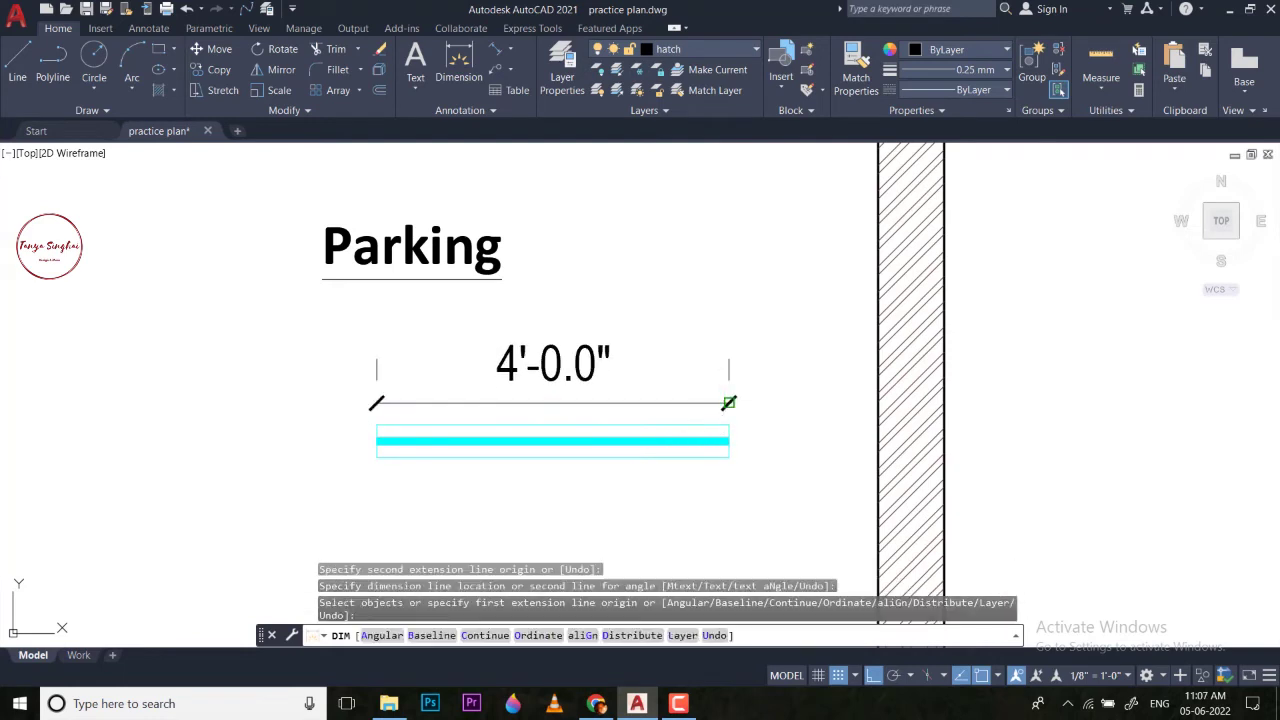
key(Escape)
Stretch the window's right end 12 inches to the left to shorten the window to 3'-0".
click(758, 503)
click(680, 340)
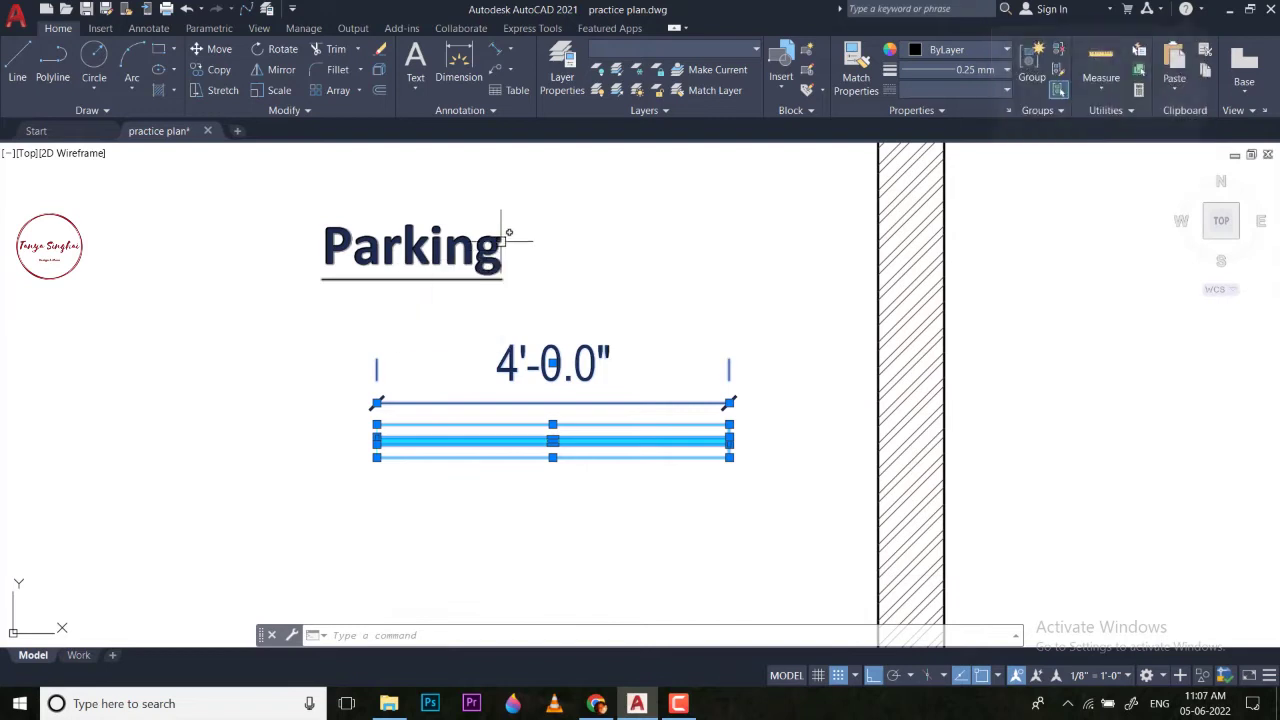
text(s)
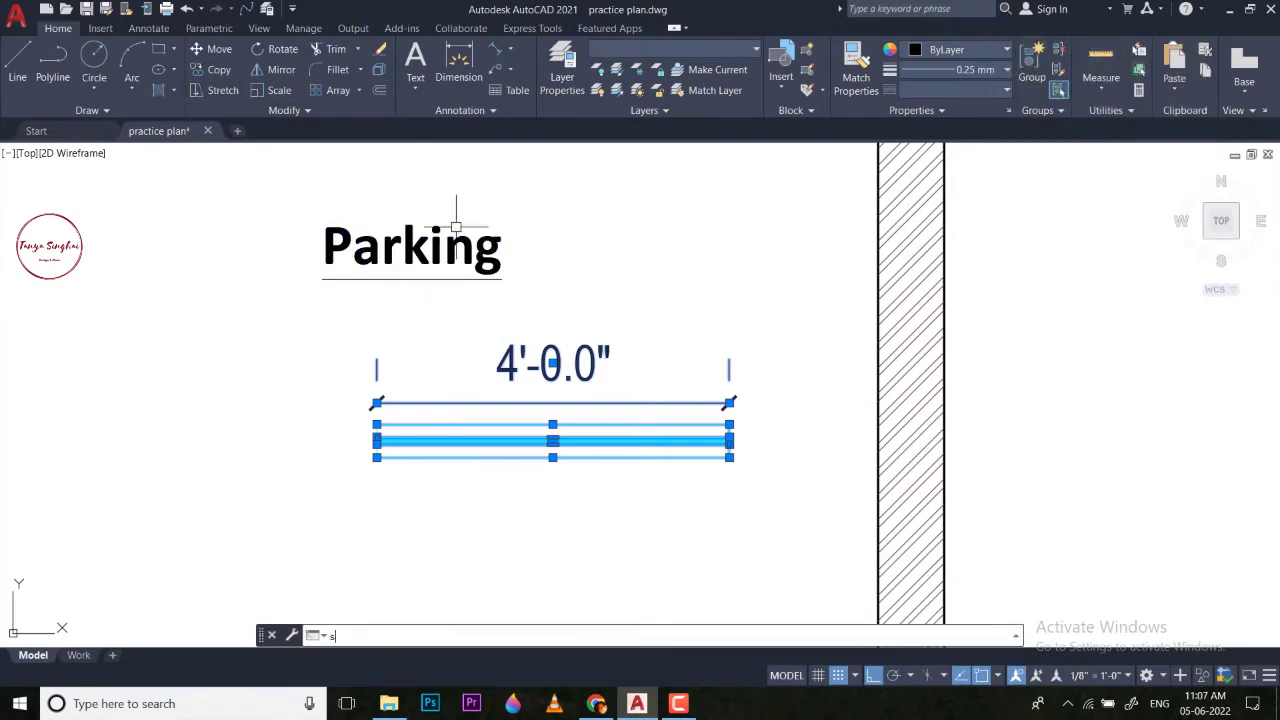
key(Return)
click(729, 457)
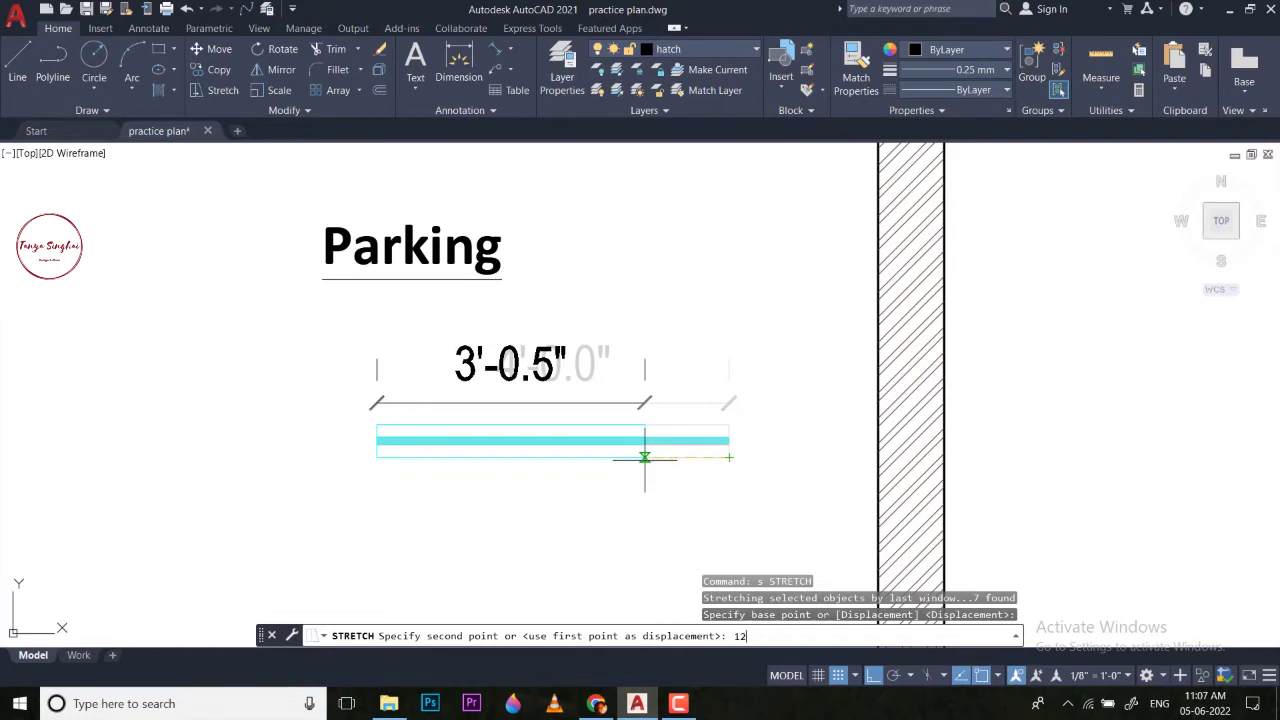
key(Return)
click(752, 478)
click(709, 400)
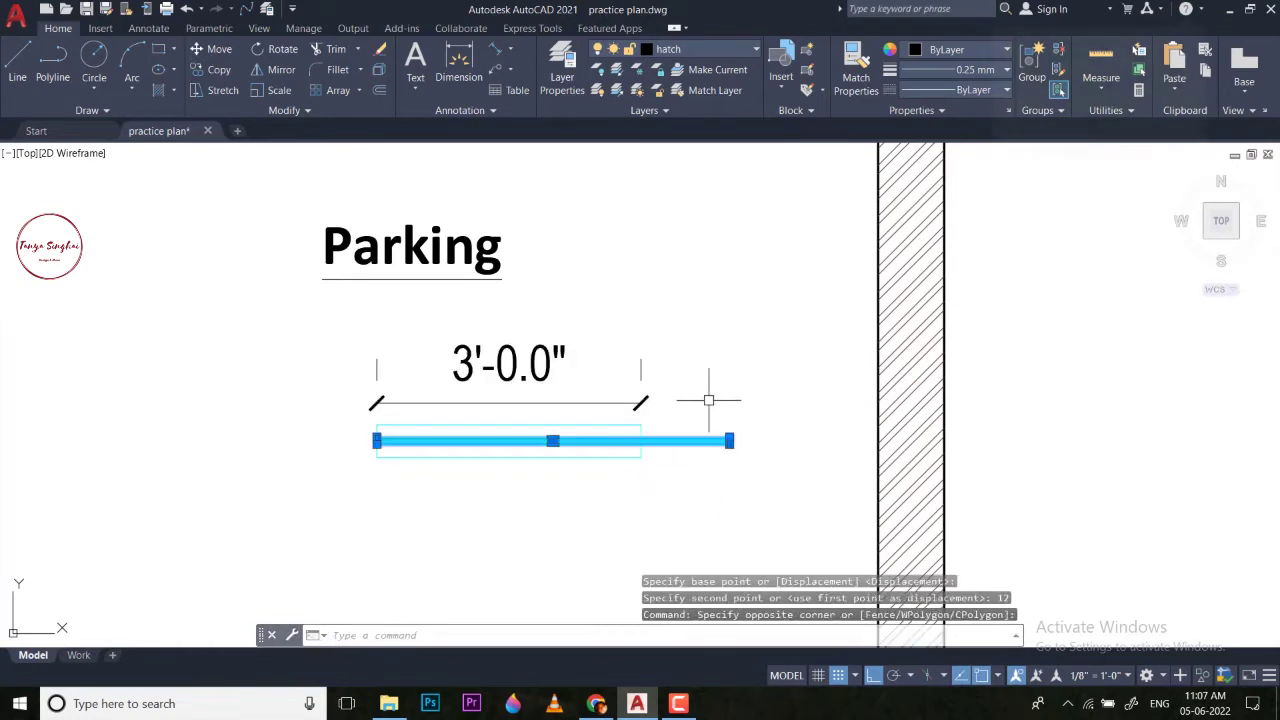
scroll(729, 428, up, 5)
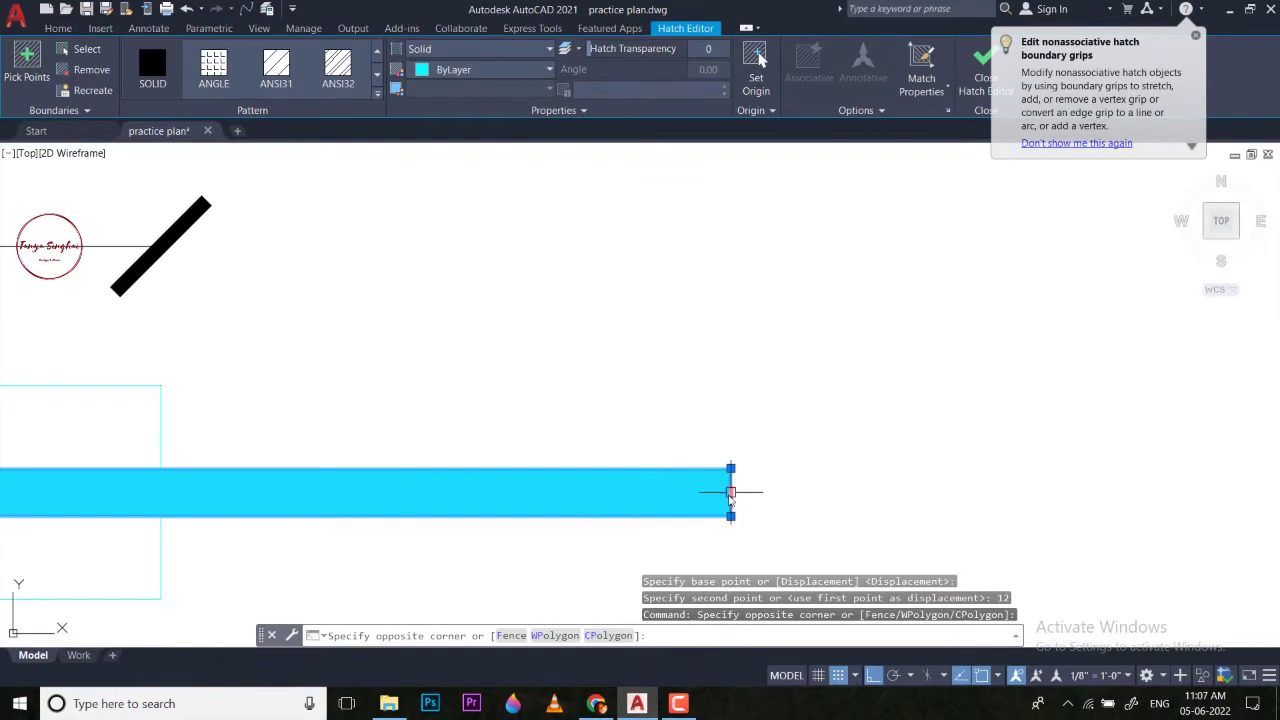
scroll(760, 490, down, 6)
key(Escape)
key(Escape)
scroll(788, 484, up, 5)
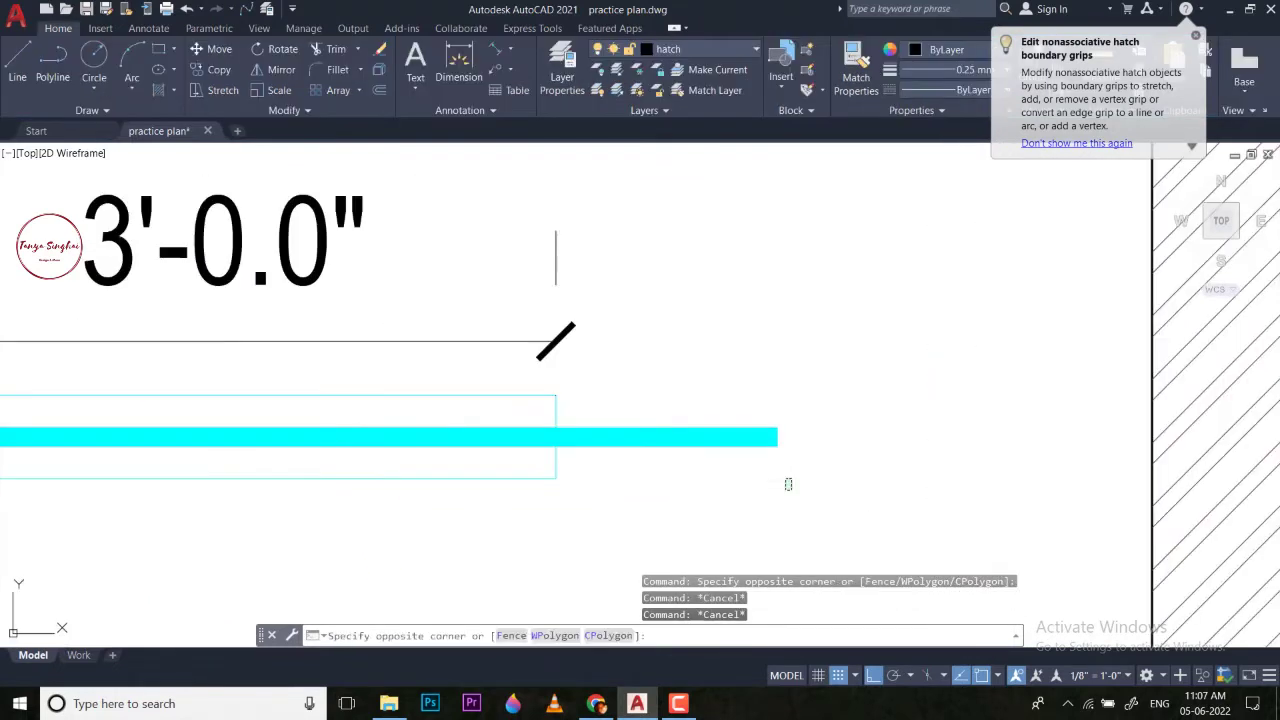
Try to stretch the solid hatch's right end back to the shortened window's end line, and undo the stretch.
click(757, 420)
scroll(777, 443, up, 4)
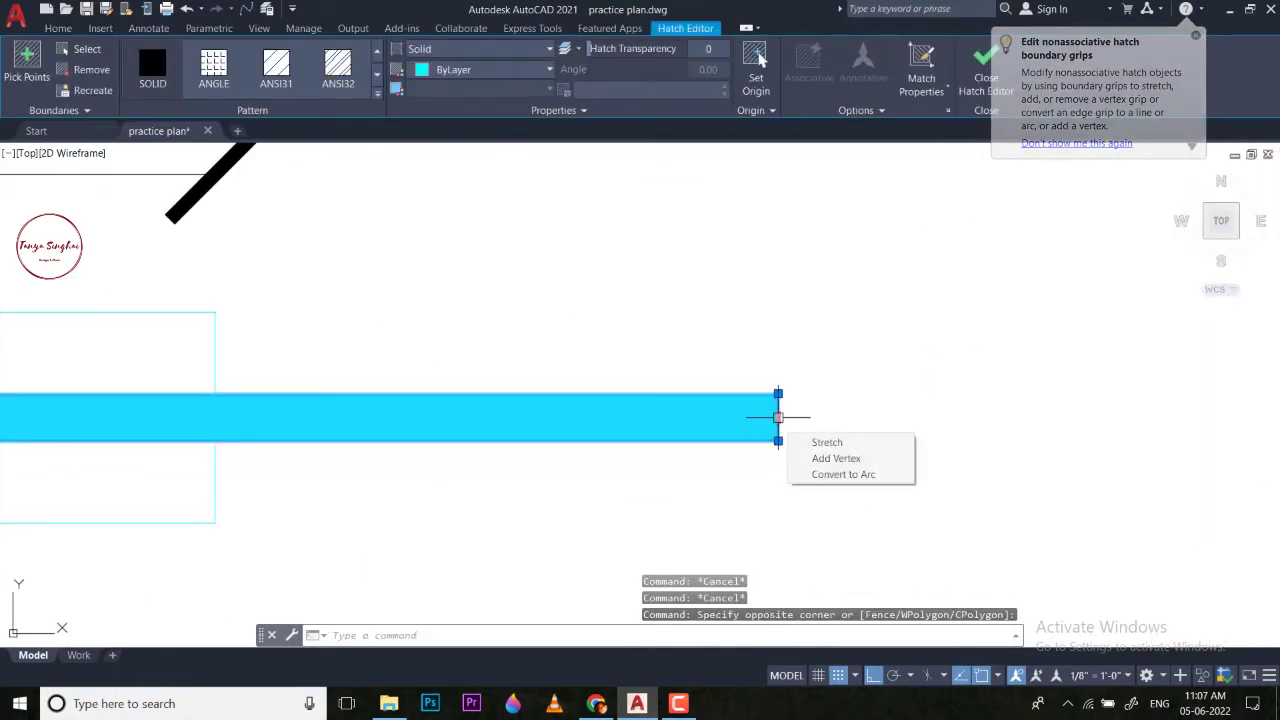
click(778, 417)
middle_drag(570, 420, 951, 434)
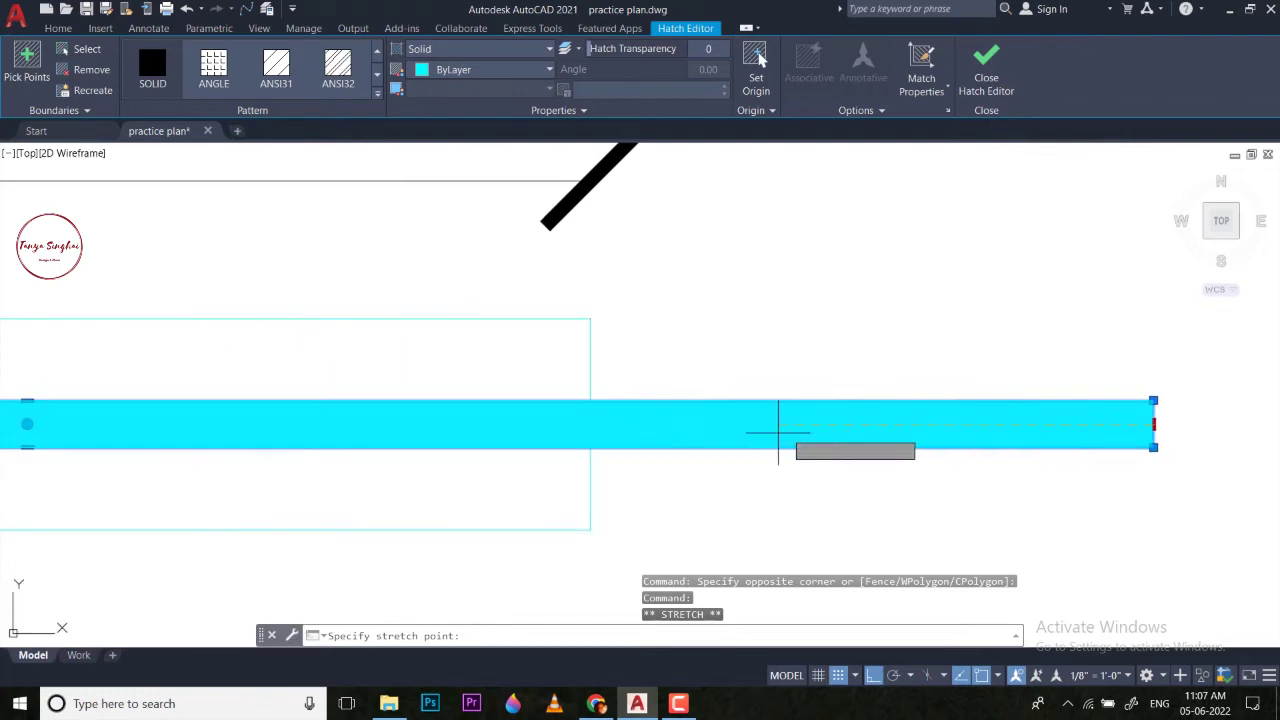
click(593, 432)
key(Escape)
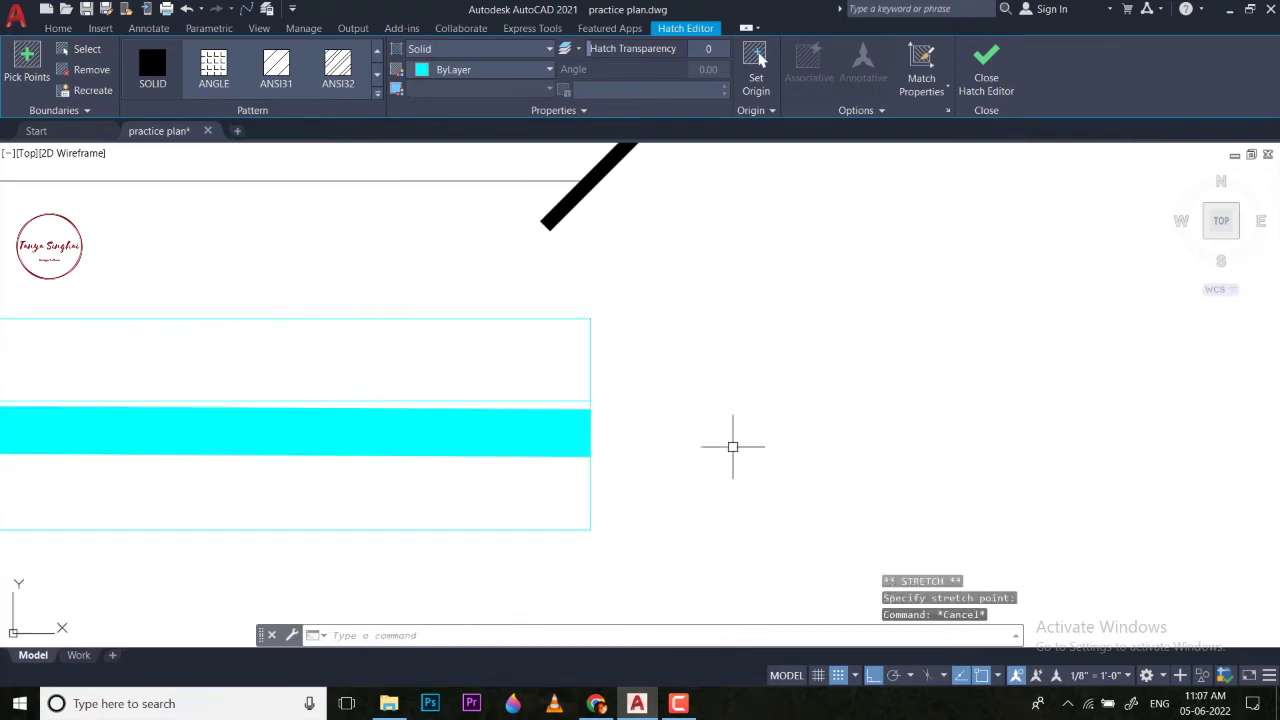
key(ctrl+z)
Stretch the solid hatch's right edge to the midpoint of the window's right end line.
click(815, 475)
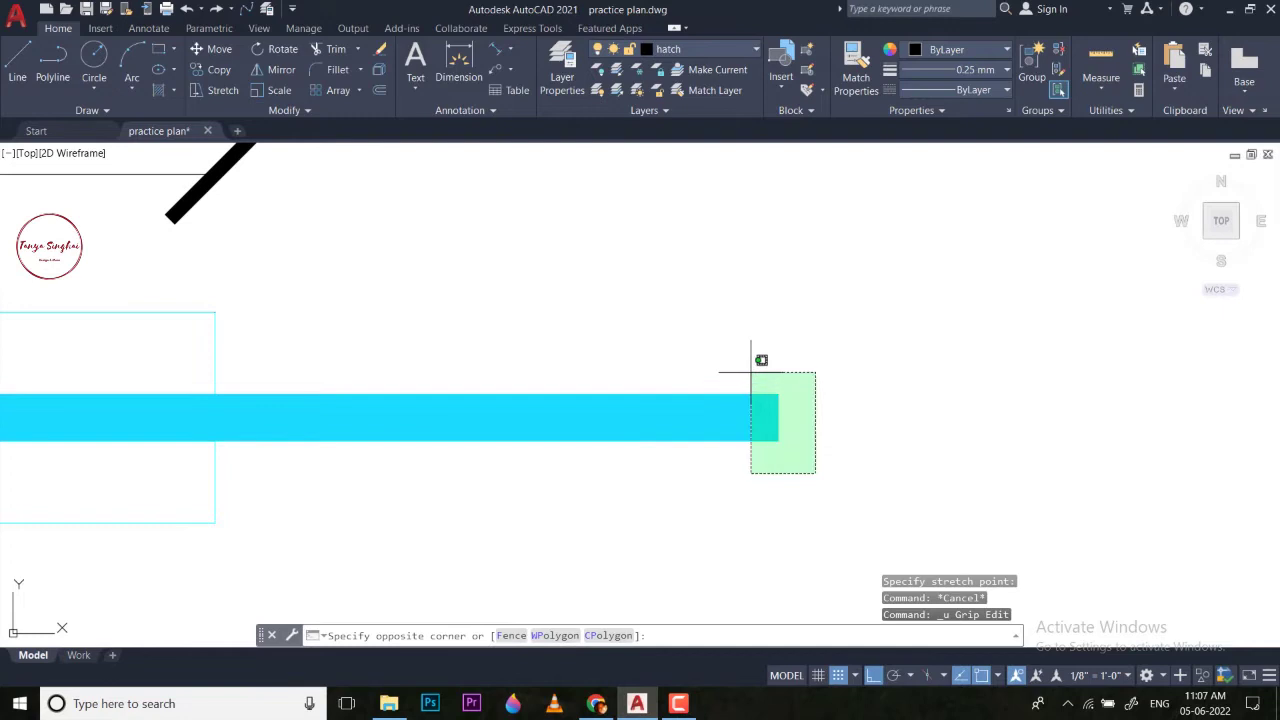
click(750, 372)
click(778, 417)
scroll(830, 413, down, 3)
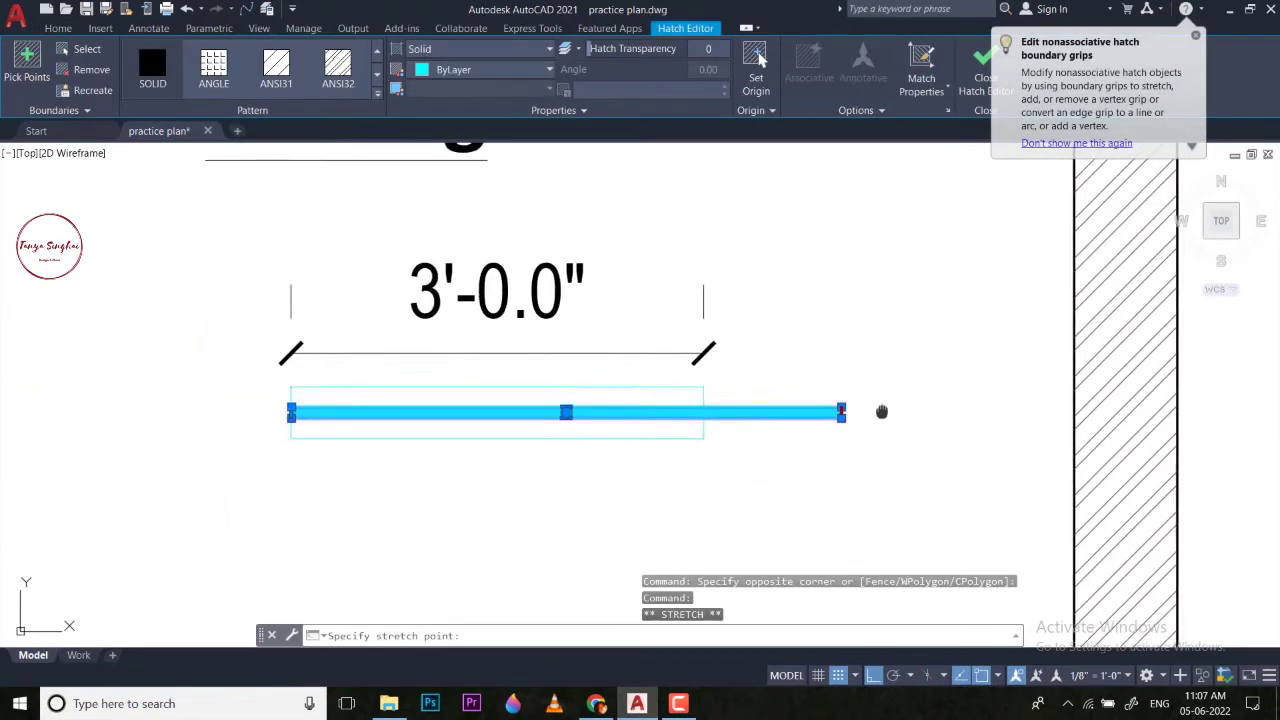
scroll(800, 402, up, 4)
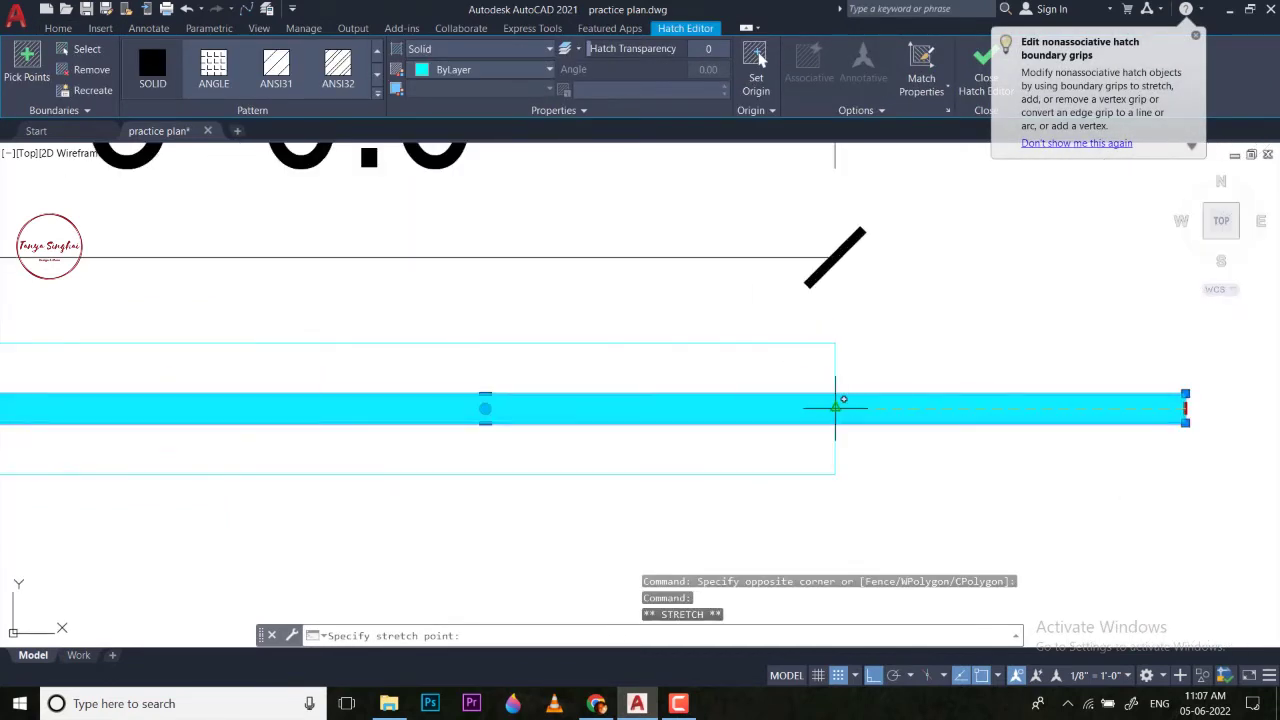
click(836, 407)
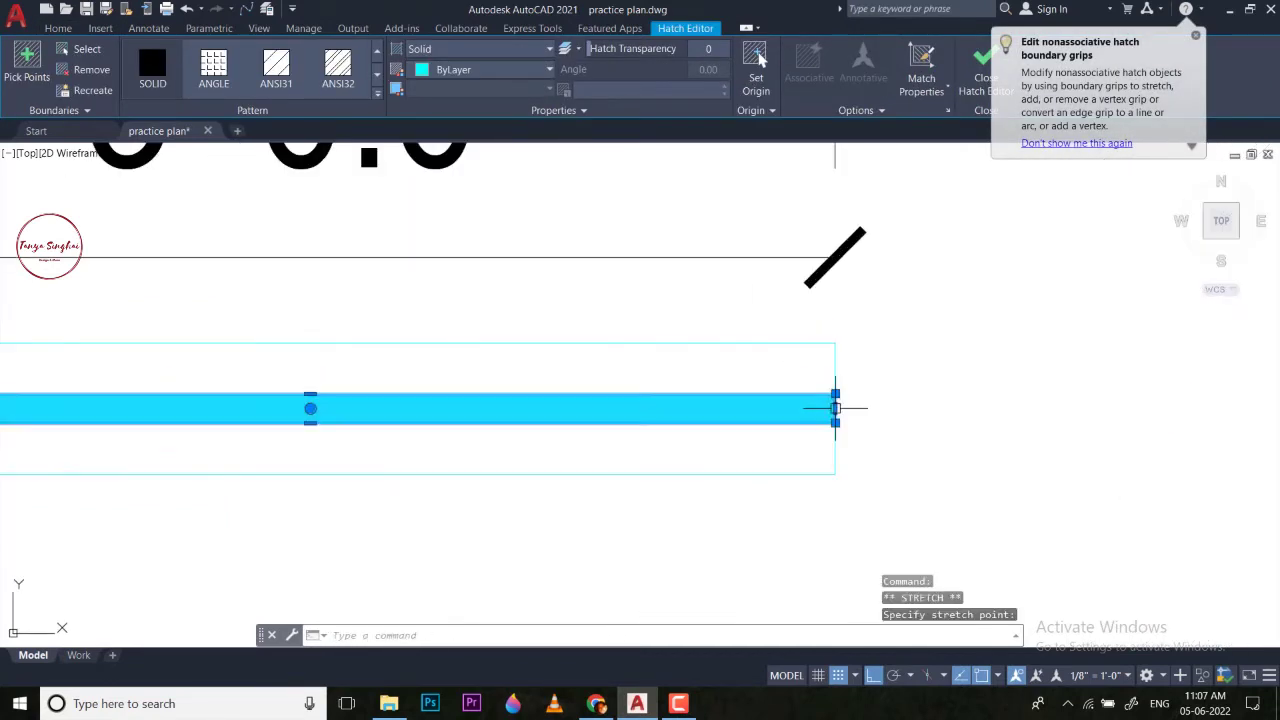
key(Escape)
key(Escape)
Move the 3'-0" window to the left edge of the gap in the kitchen's lower wall and fit the right wall end to it.
scroll(851, 457, down, 4)
click(920, 520)
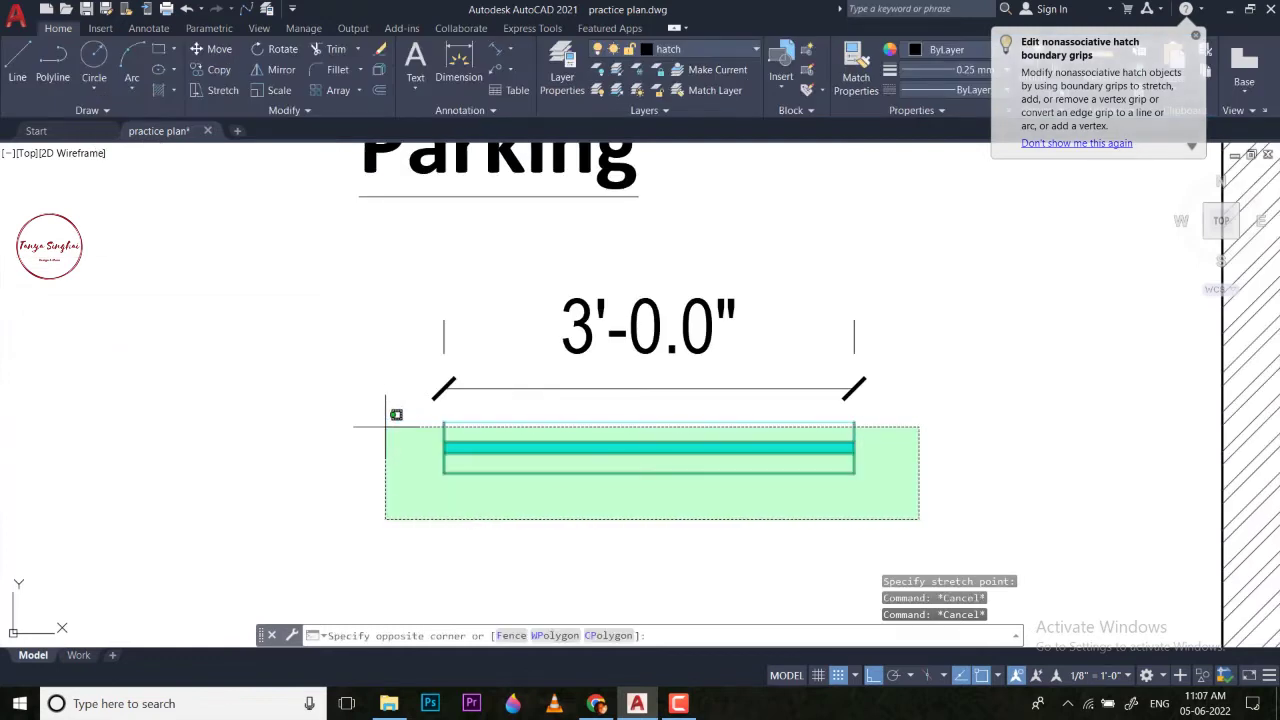
click(392, 416)
text(m)
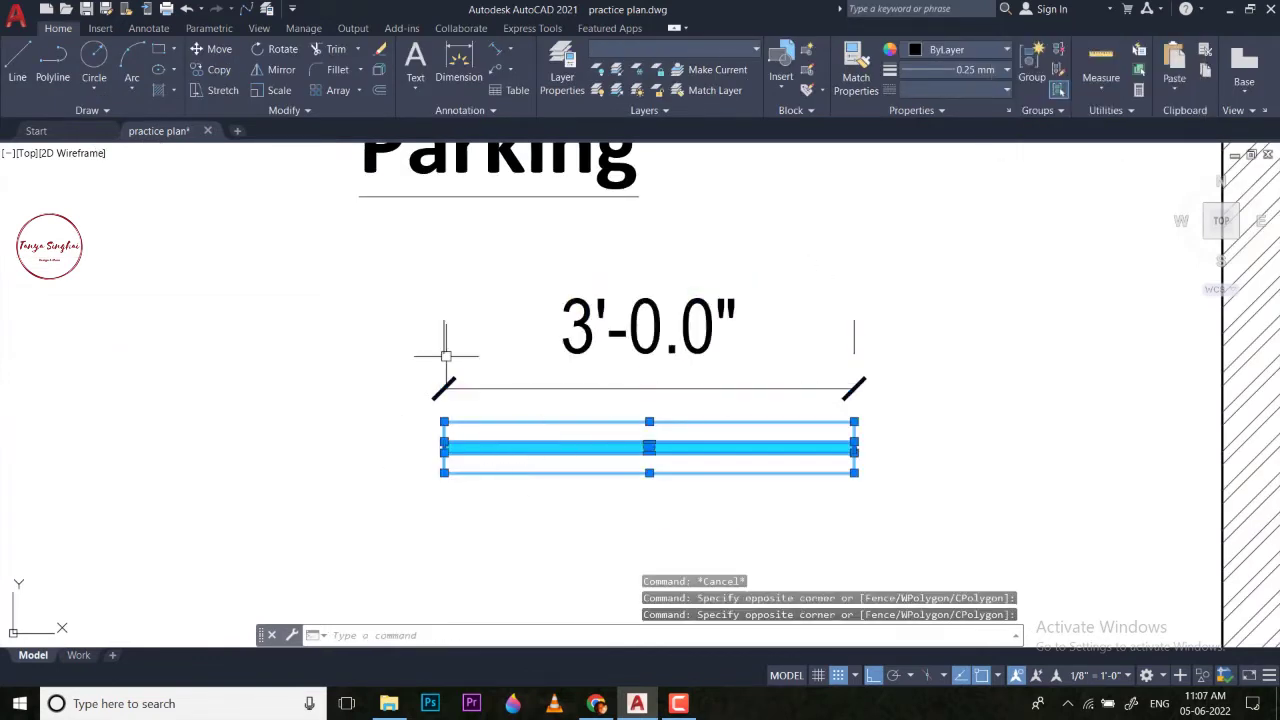
key(Return)
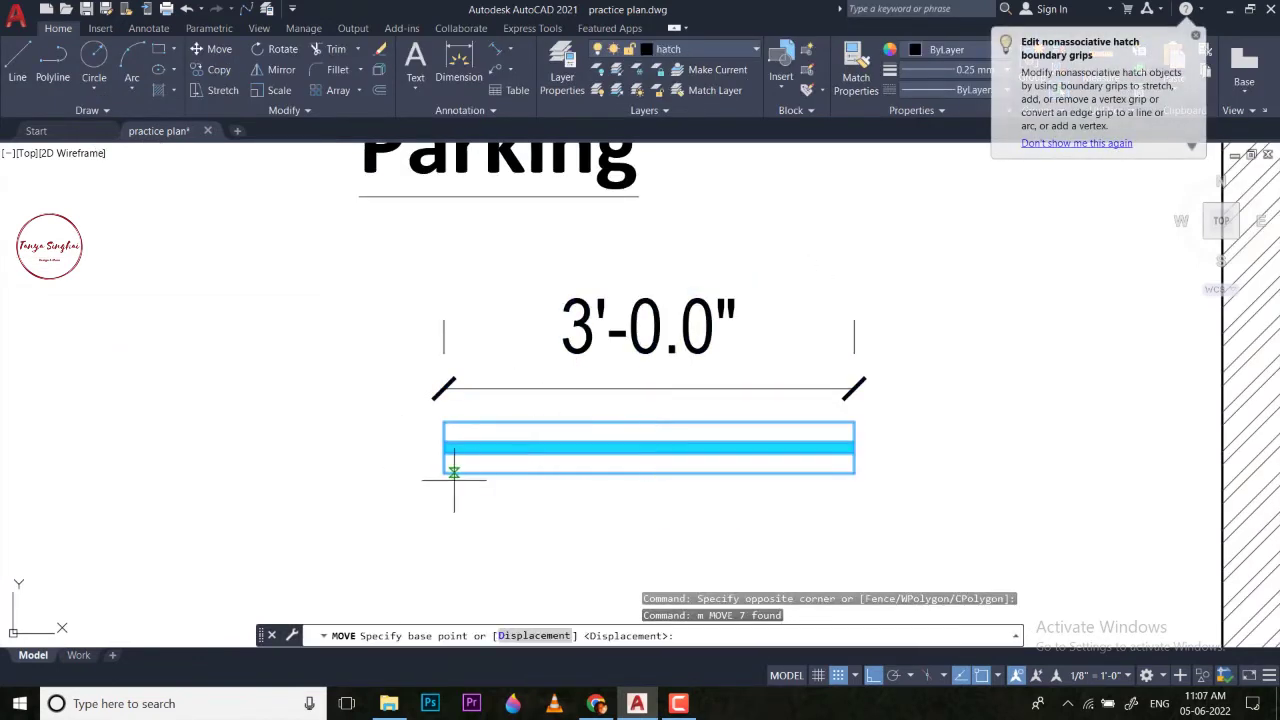
click(454, 472)
scroll(471, 446, down, 3)
scroll(586, 306, up, 6)
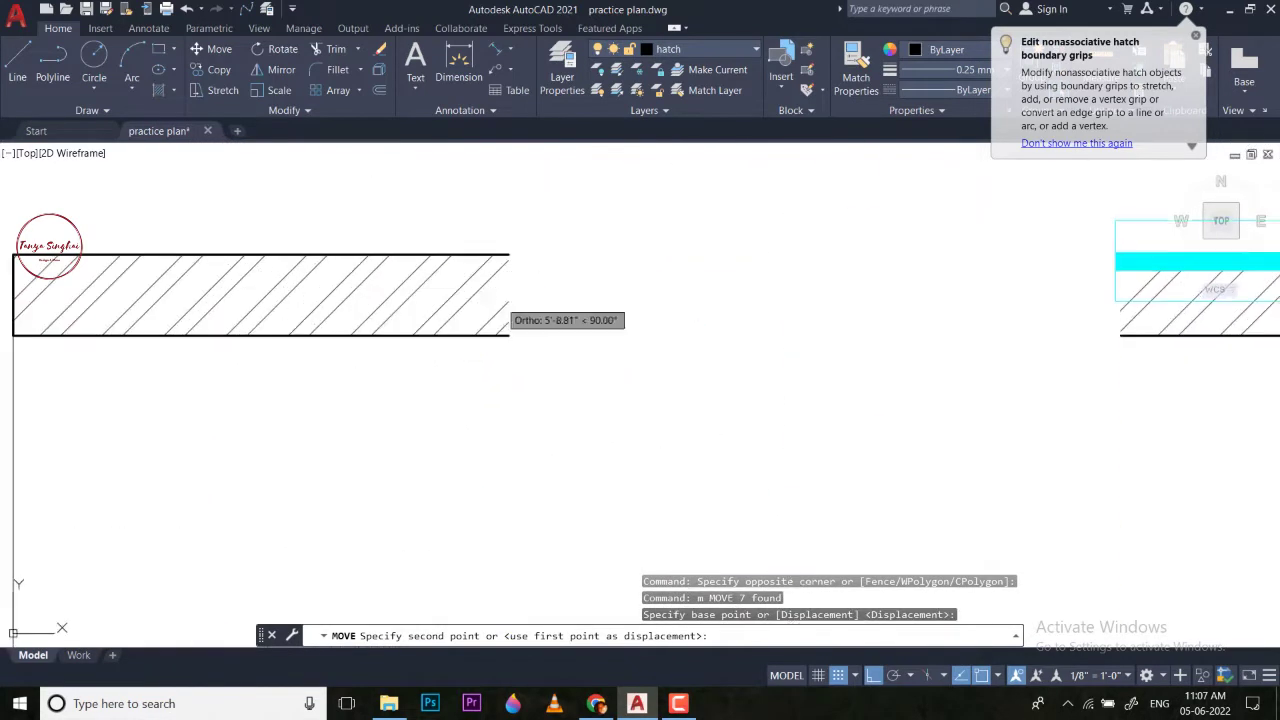
click(509, 336)
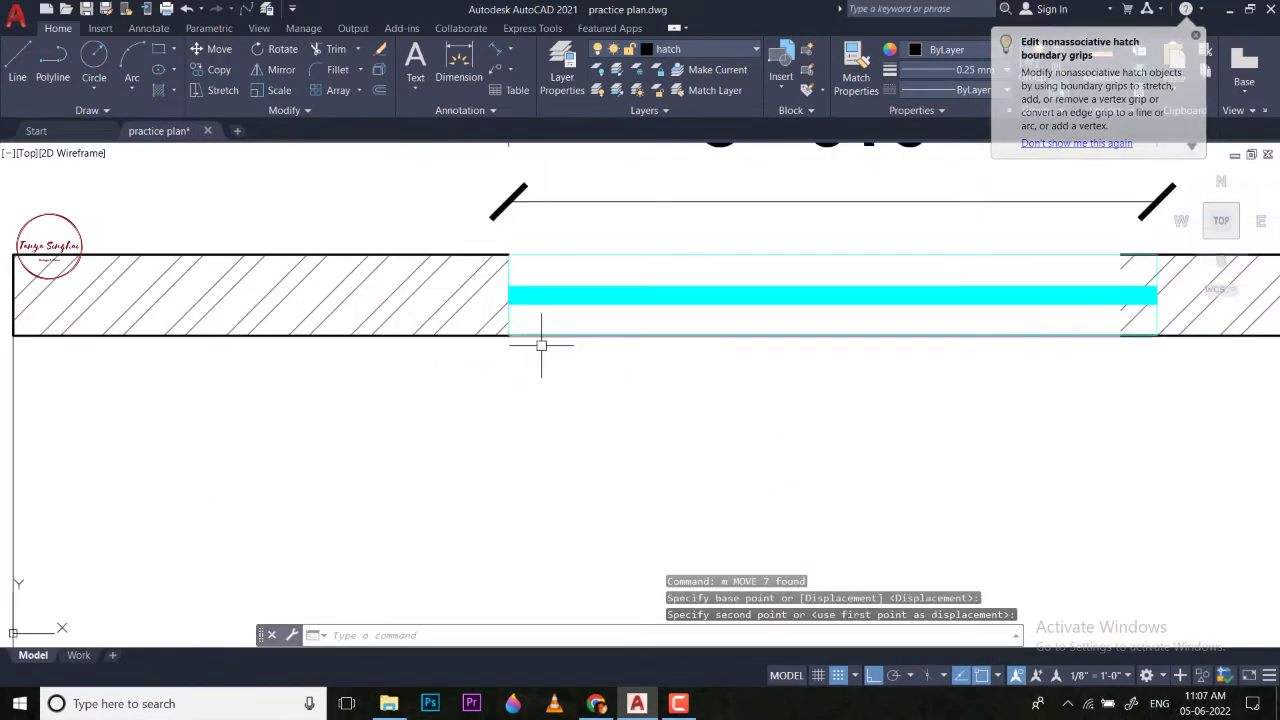
key(Escape)
key(Escape)
scroll(614, 420, down, 2)
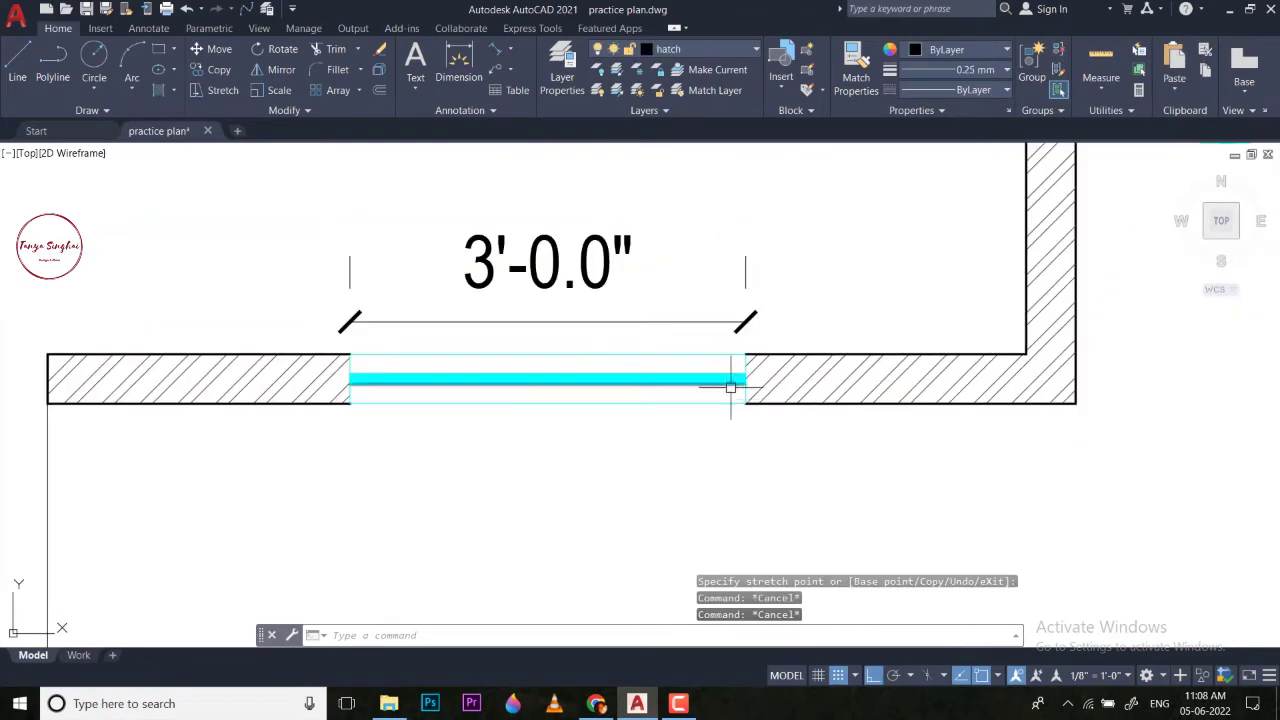
Erase the dimension above the window in the kitchen's lower wall.
click(777, 297)
click(429, 240)
scroll(512, 368, down, 6)
text(e)
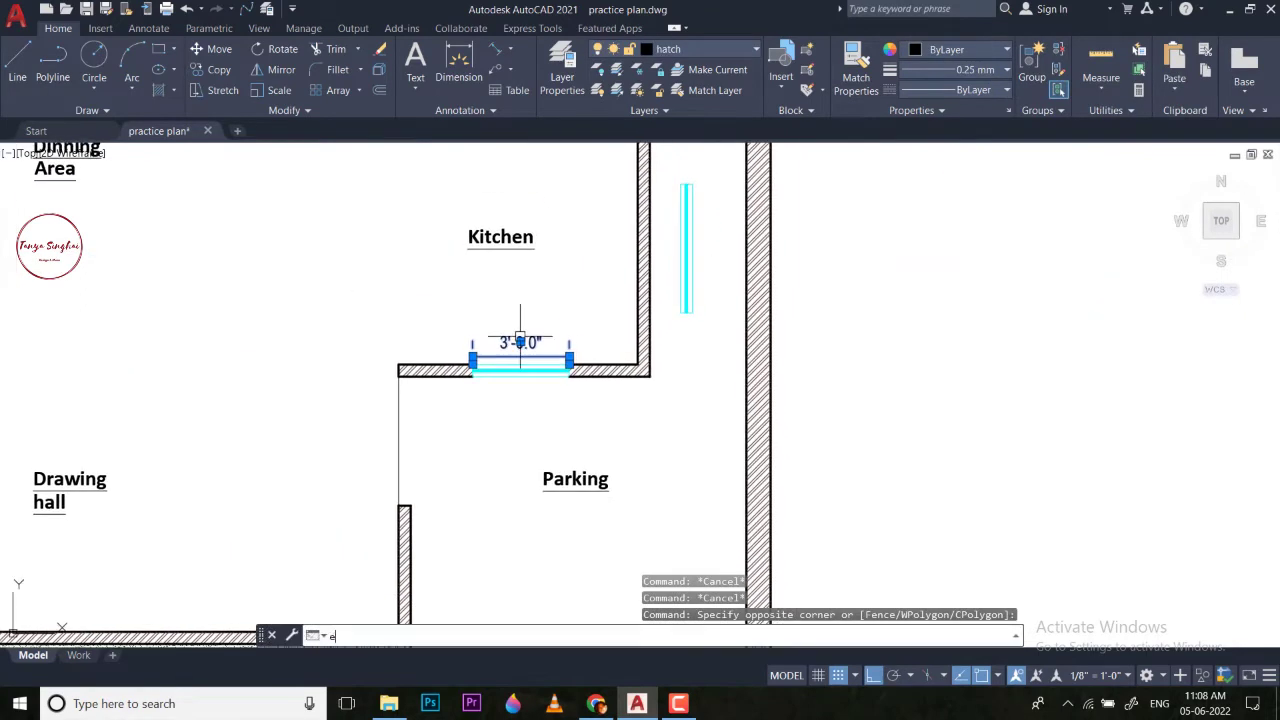
key(Return)
scroll(571, 349, up, 2)
scroll(565, 352, down, 5)
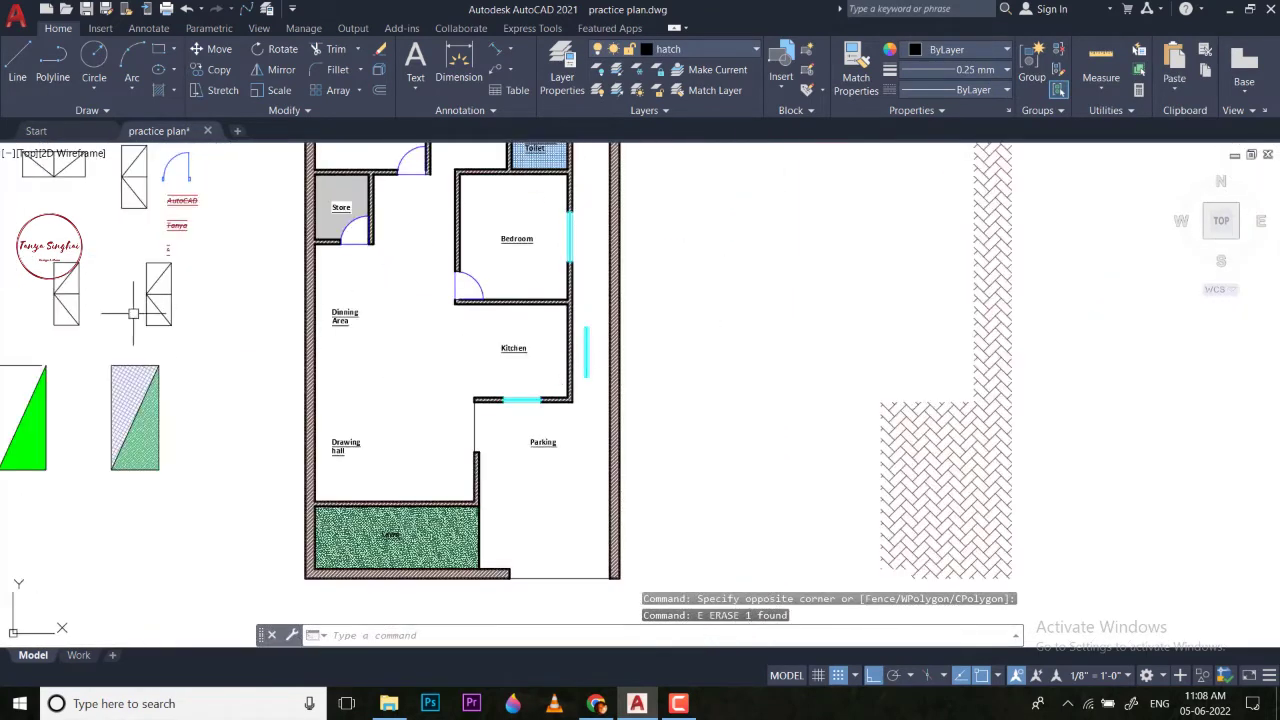
Draw a horizontal construction line outward from the midpoint of the inner edge of the kitchen's right wall.
middle_drag(133, 313, 717, 424)
scroll(418, 302, up, 2)
scroll(393, 366, down, 4)
scroll(831, 402, up, 5)
middle_drag(897, 394, 666, 223)
scroll(654, 349, up, 2)
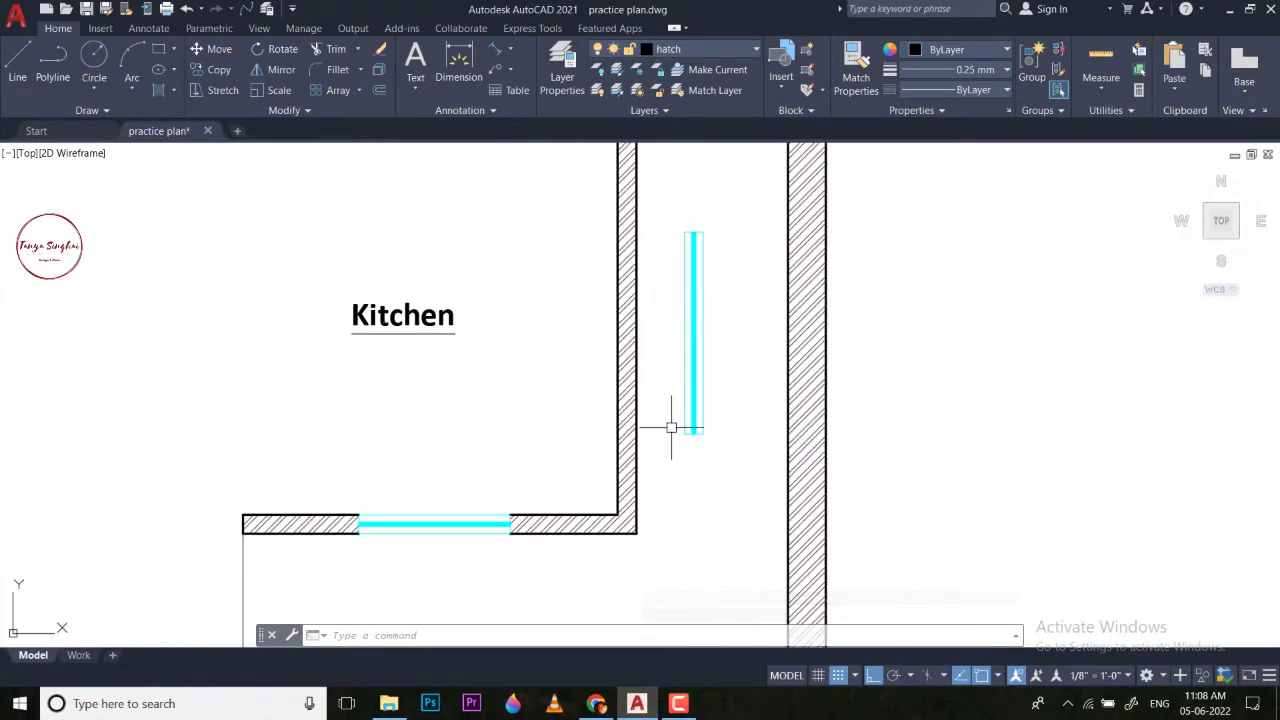
text(l)
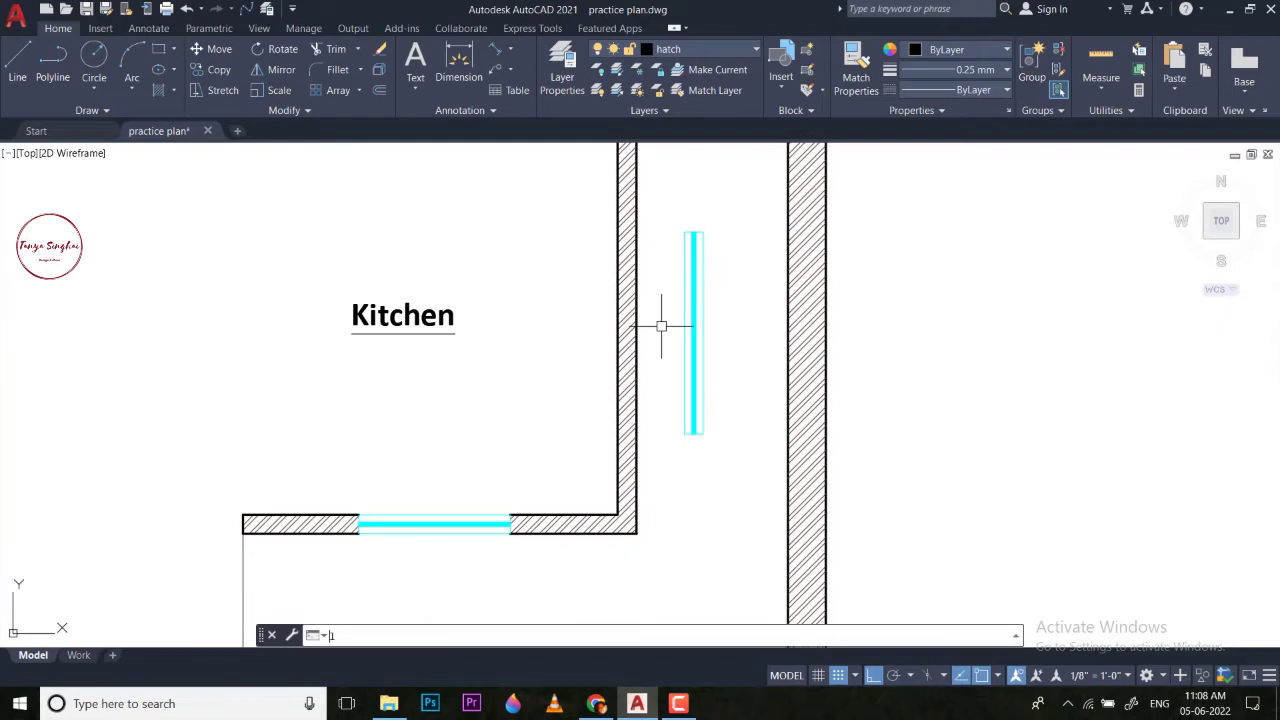
key(Return)
scroll(676, 271, down, 4)
scroll(676, 271, up, 2)
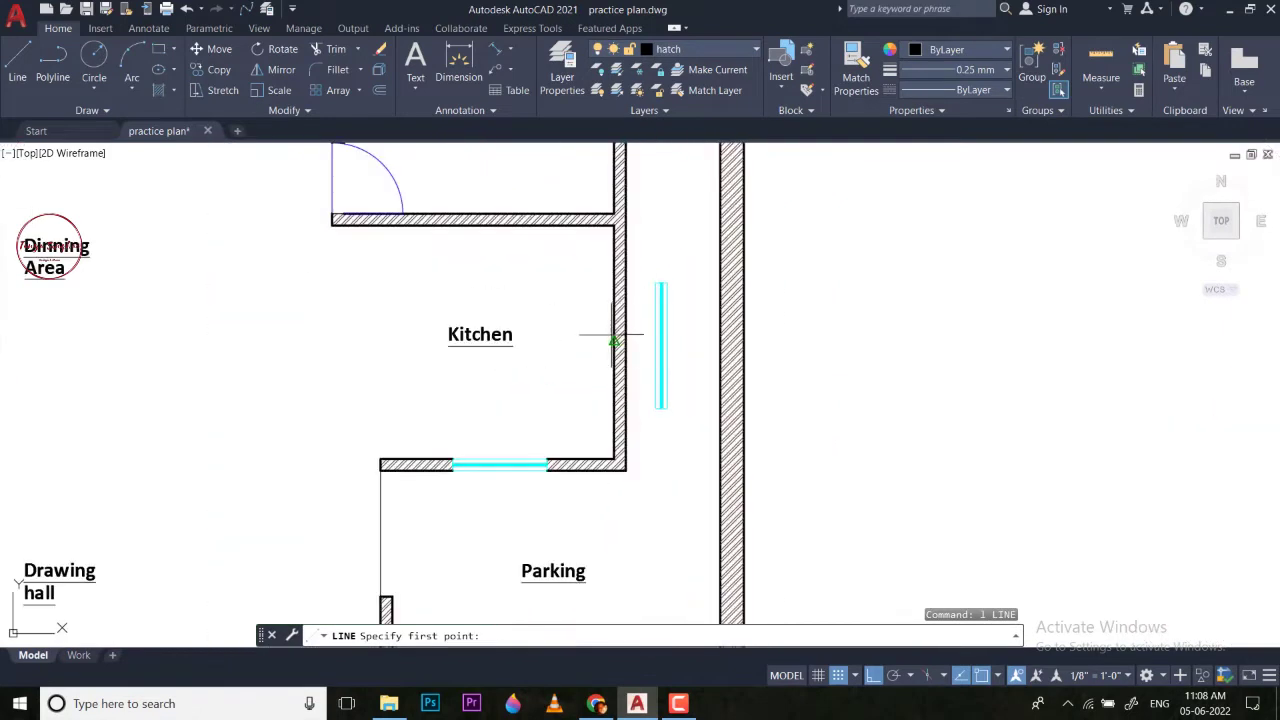
click(614, 342)
click(806, 342)
key(Escape)
Offset the construction line 24 inches to both sides, above and below.
text(o)
key(Return)
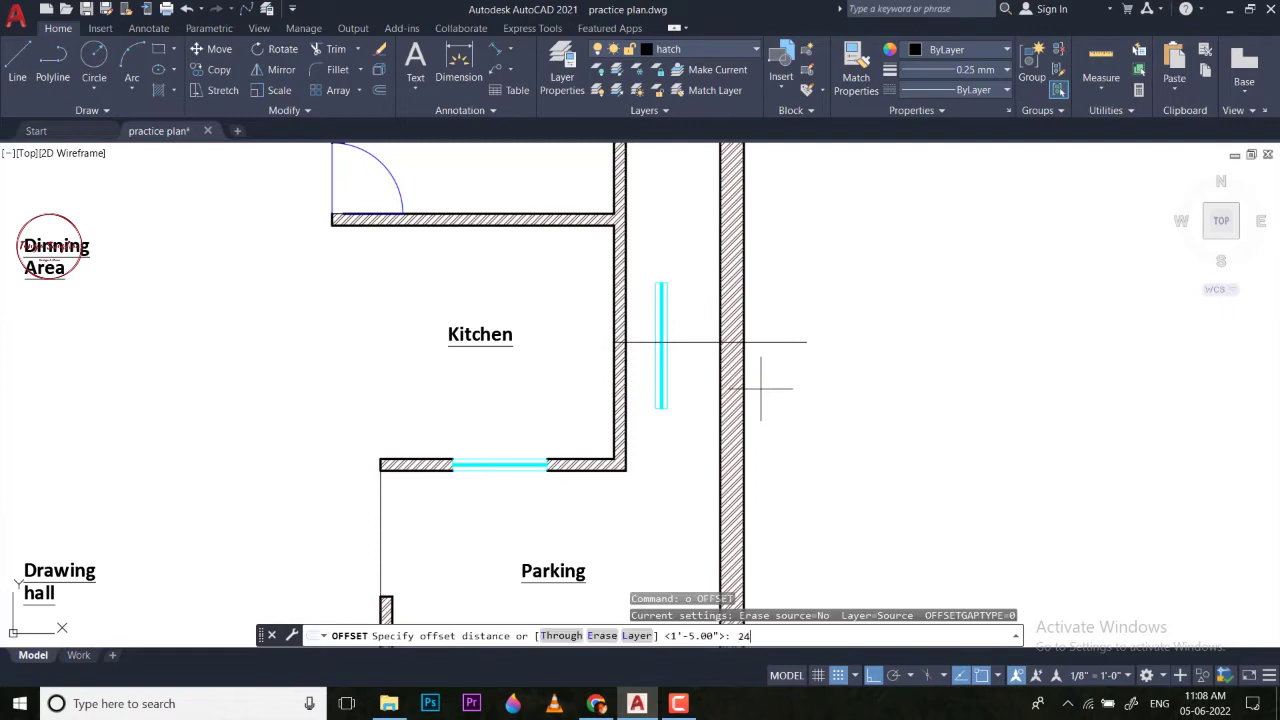
text(24)
key(Return)
click(778, 342)
click(767, 290)
click(768, 341)
click(771, 416)
key(Escape)
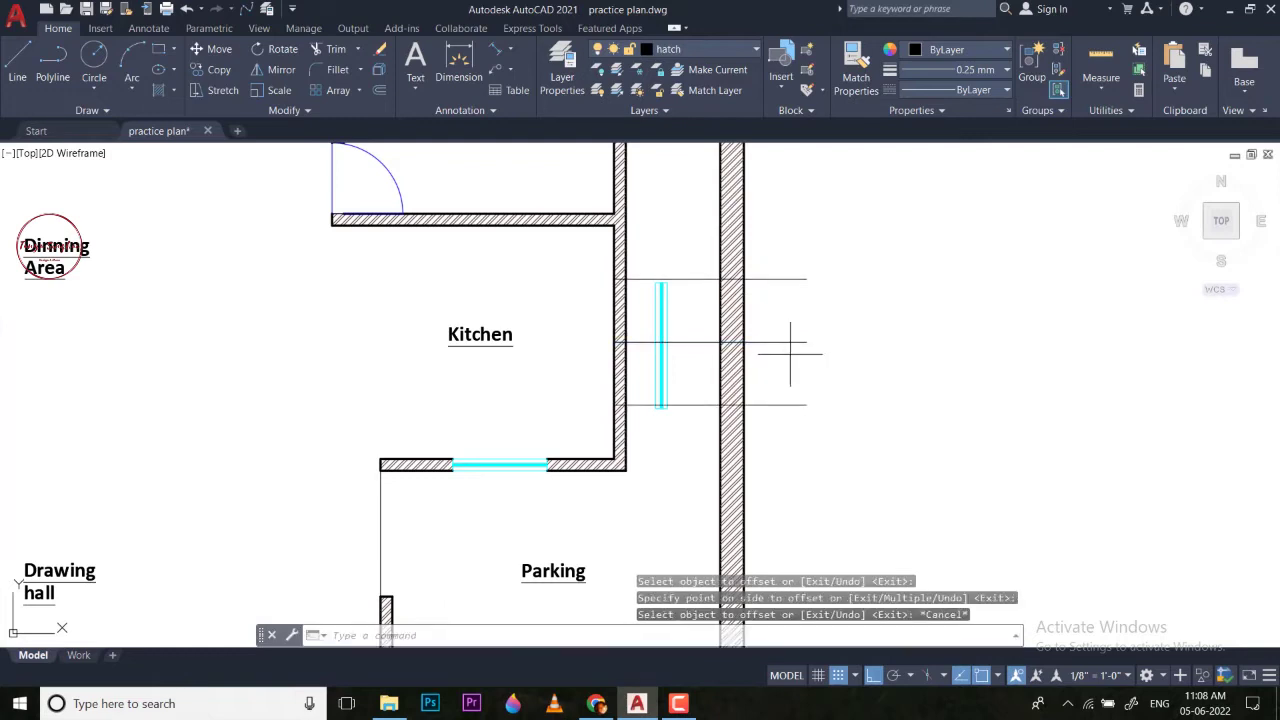
Erase the middle construction line and trim the kitchen's right wall, hatch included, between the two offset lines to form the window opening.
click(789, 355)
click(763, 313)
text(e)
key(Return)
text(tr)
key(Return)
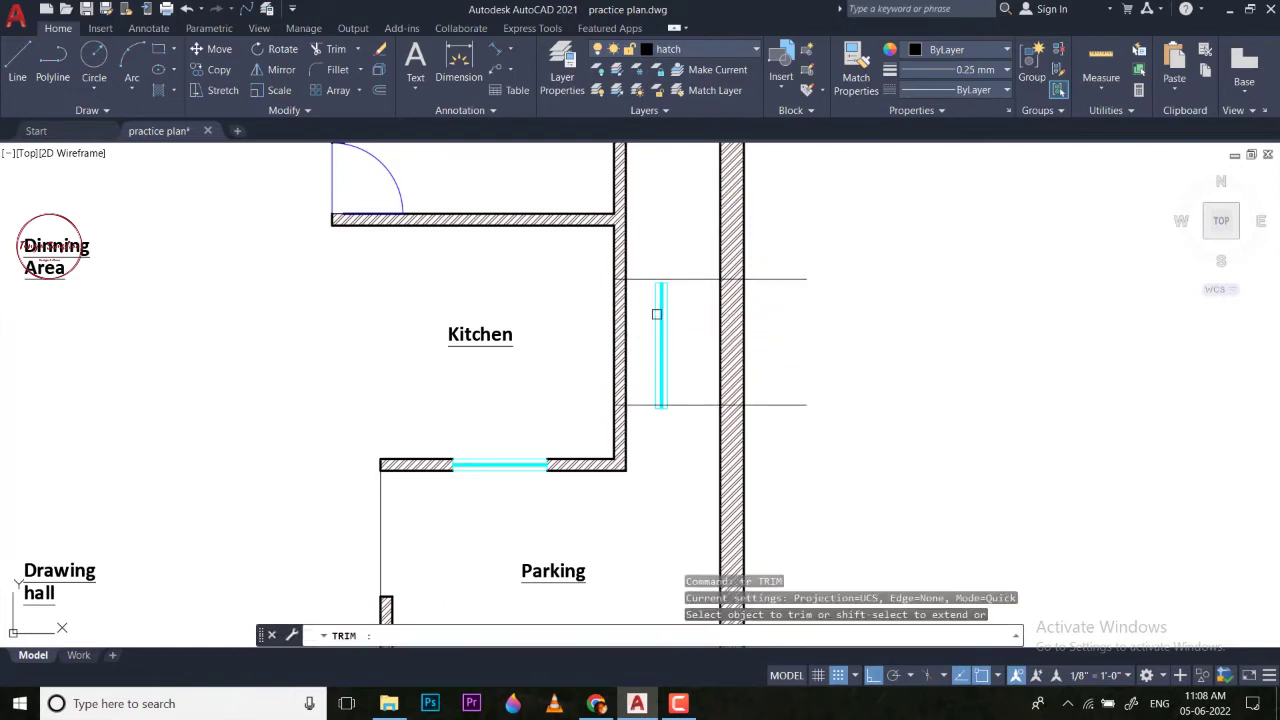
click(636, 330)
key(Return)
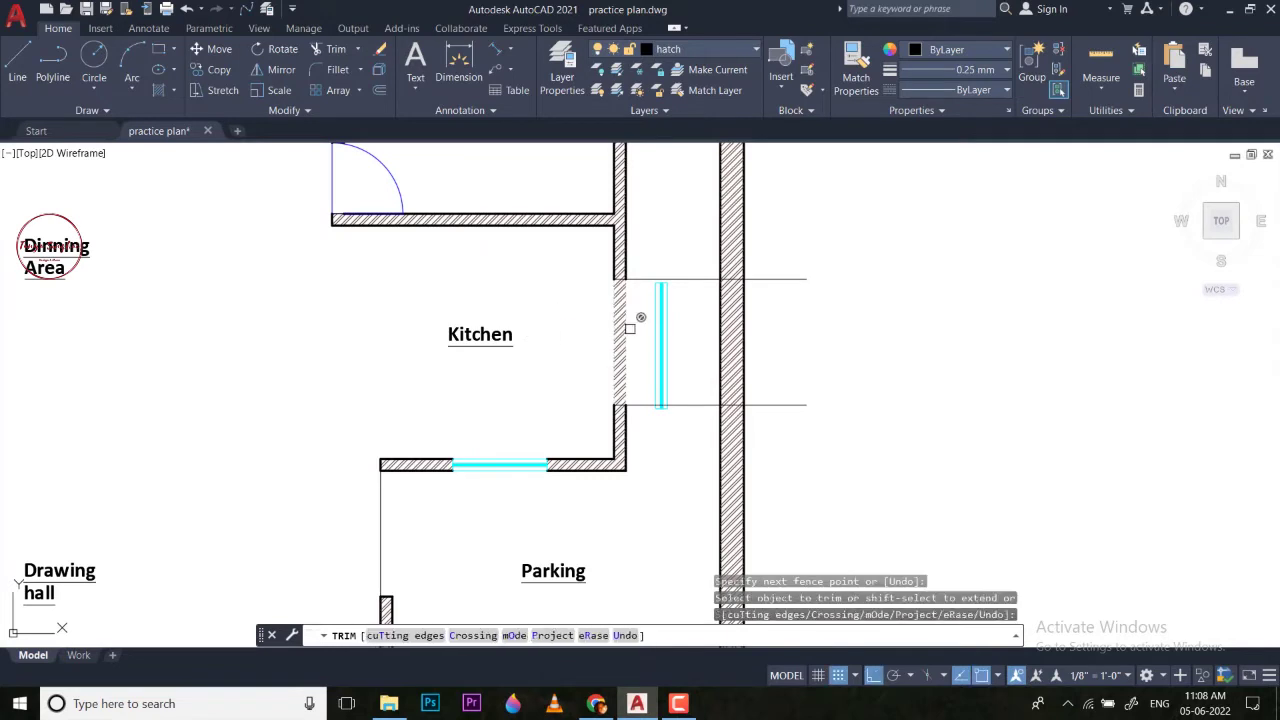
key(Escape)
key(Escape)
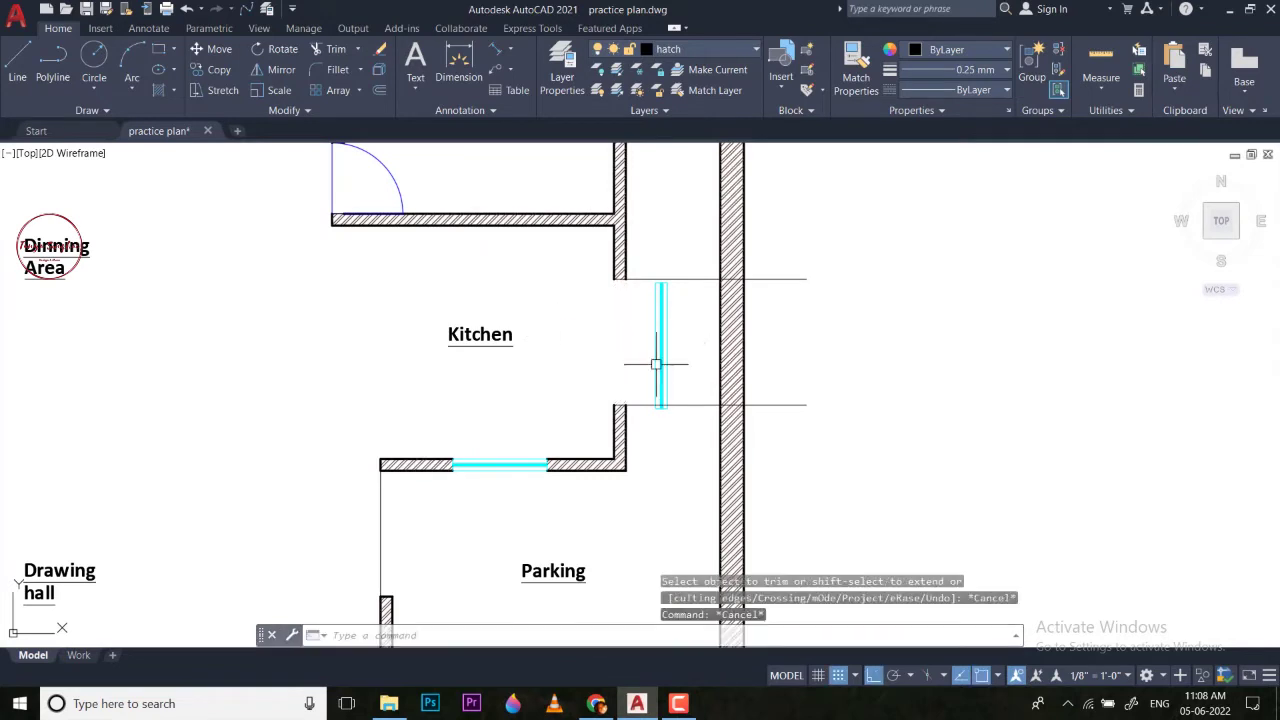
Erase the two remaining construction lines at the lower and upper ends of the kitchen's right wall opening.
scroll(656, 364, up, 4)
click(623, 491)
click(609, 421)
text(e)
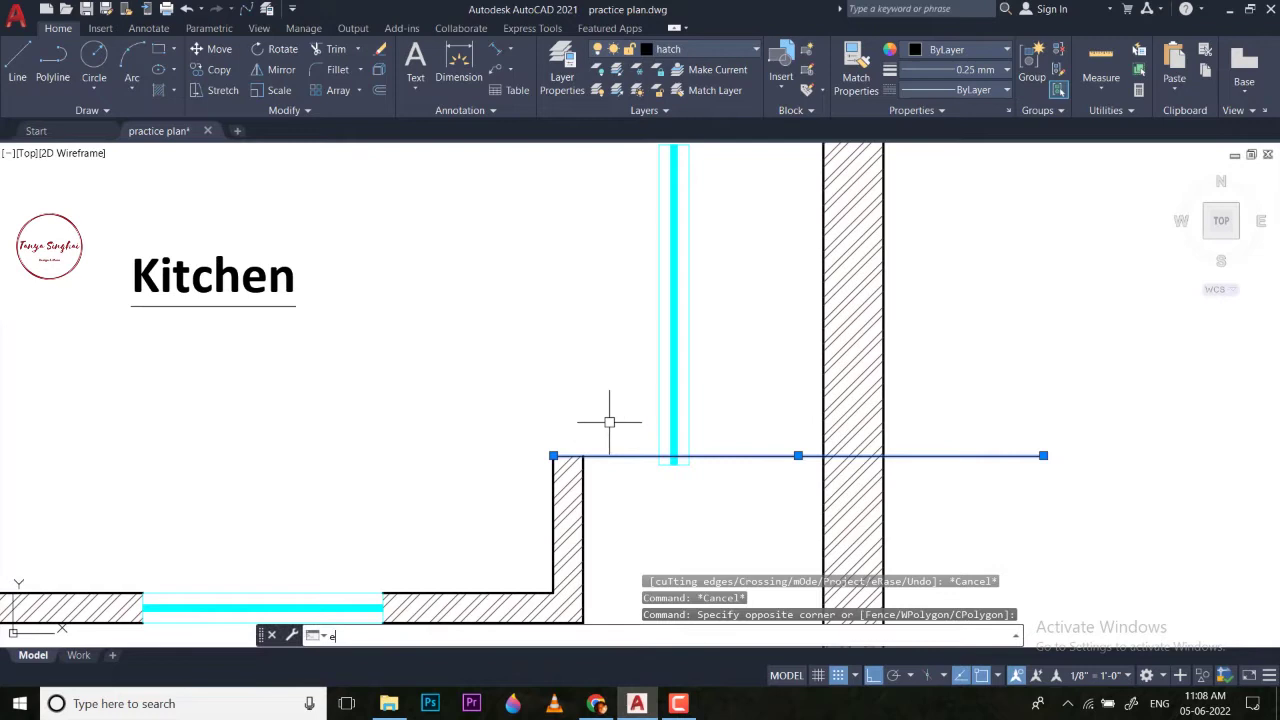
key(Return)
scroll(623, 280, down, 2)
scroll(623, 266, up, 3)
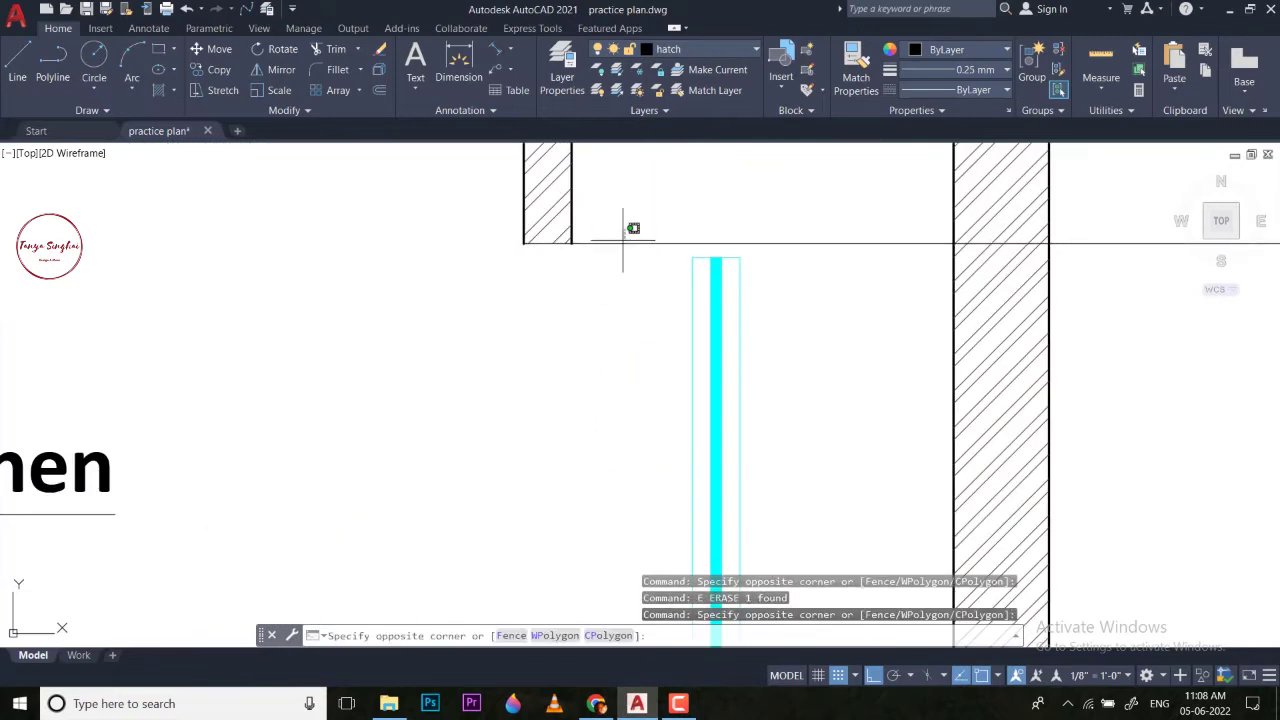
click(605, 280)
key(Delete)
Move the vertical window into the kitchen's right wall opening, aligning its lower-left corner with the inner corner of the lower wall end.
click(800, 325)
click(651, 200)
scroll(651, 205, down, 4)
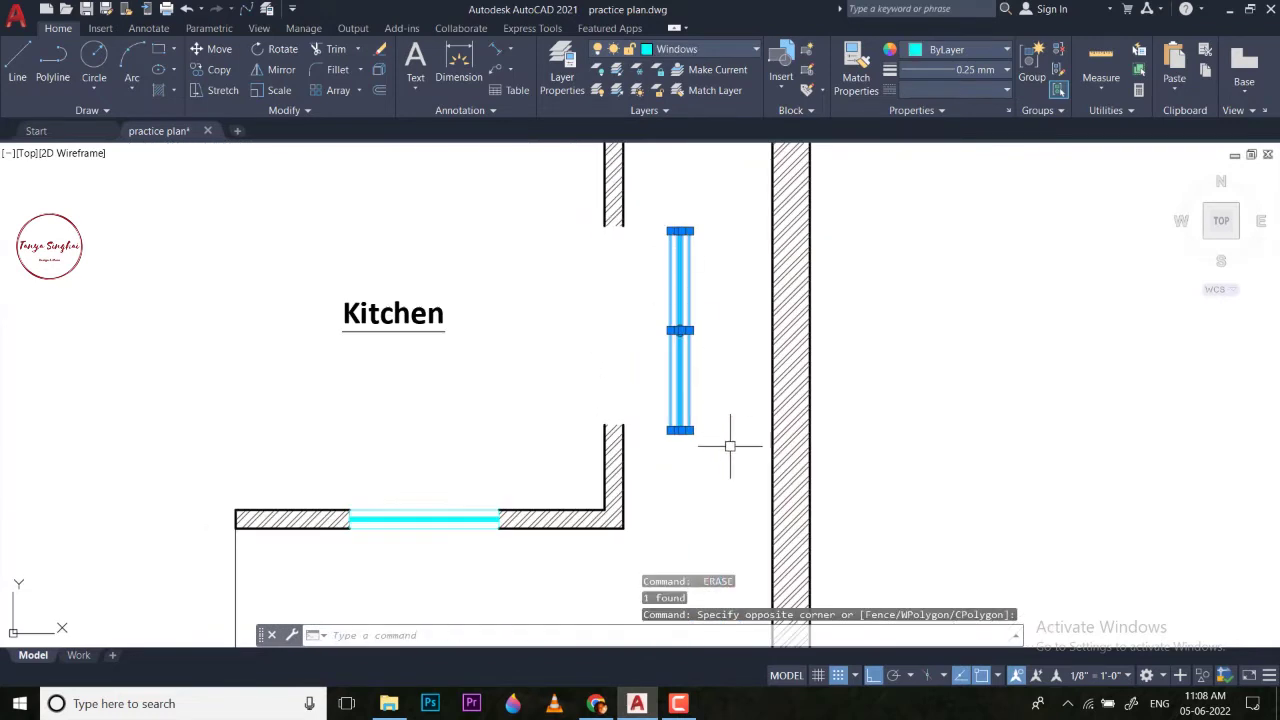
scroll(730, 446, up, 2)
click(714, 451)
click(610, 392)
text(m)
key(Return)
scroll(615, 405, up, 3)
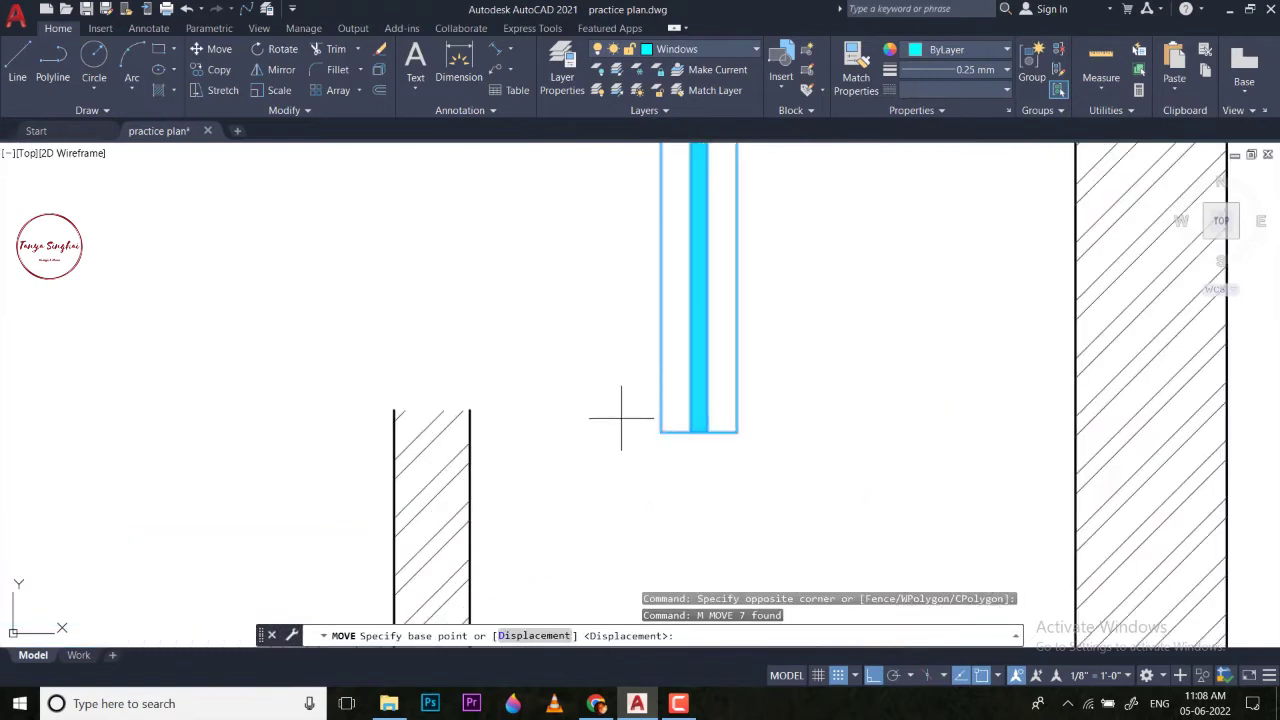
click(661, 432)
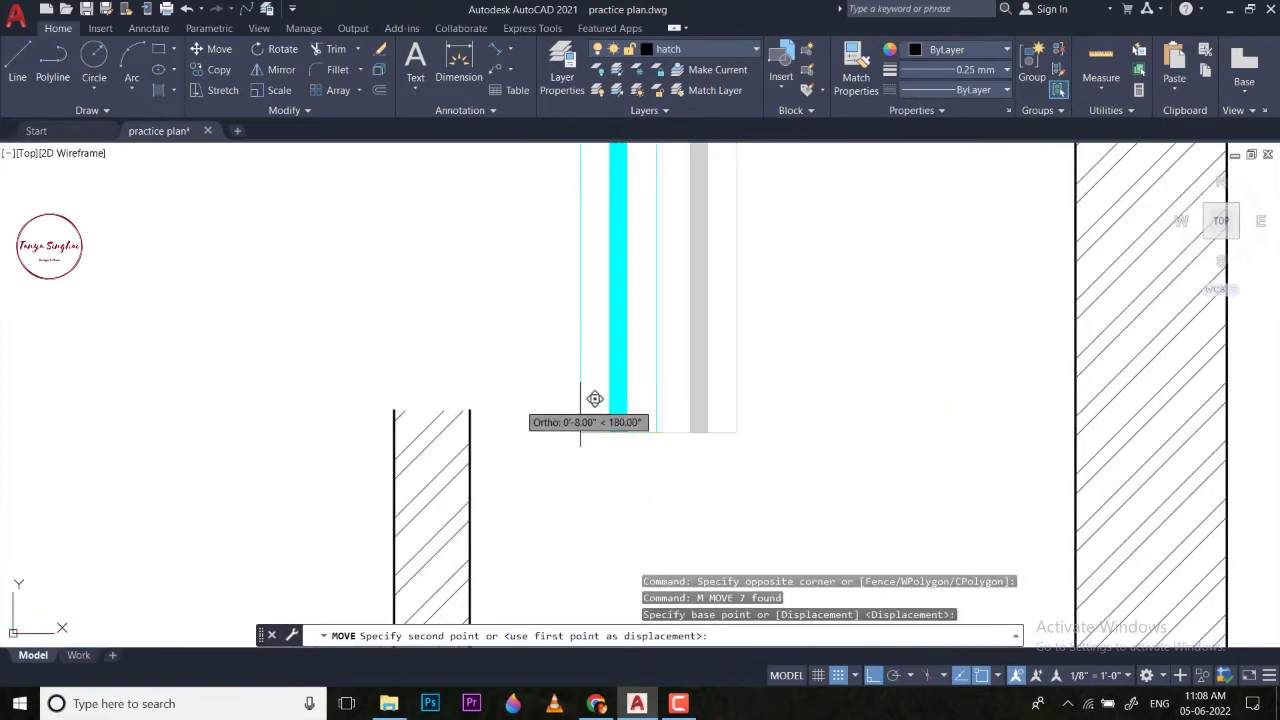
click(396, 410)
scroll(456, 396, down, 4)
key(Escape)
scroll(456, 397, down, 4)
scroll(449, 277, up, 6)
key(Escape)
scroll(489, 349, down, 6)
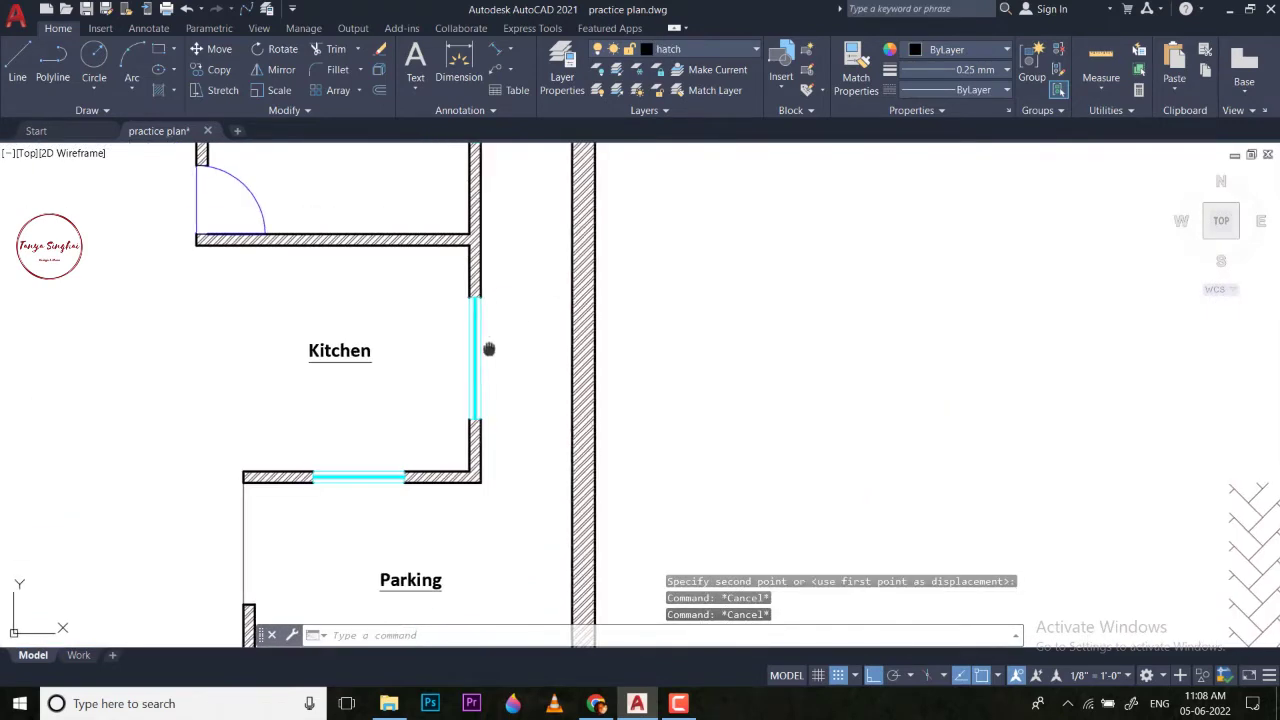
Erase the existing label and dimensions inside the kitchen of the dimensioned reference plan.
scroll(636, 410, down, 1)
scroll(636, 410, down, 6)
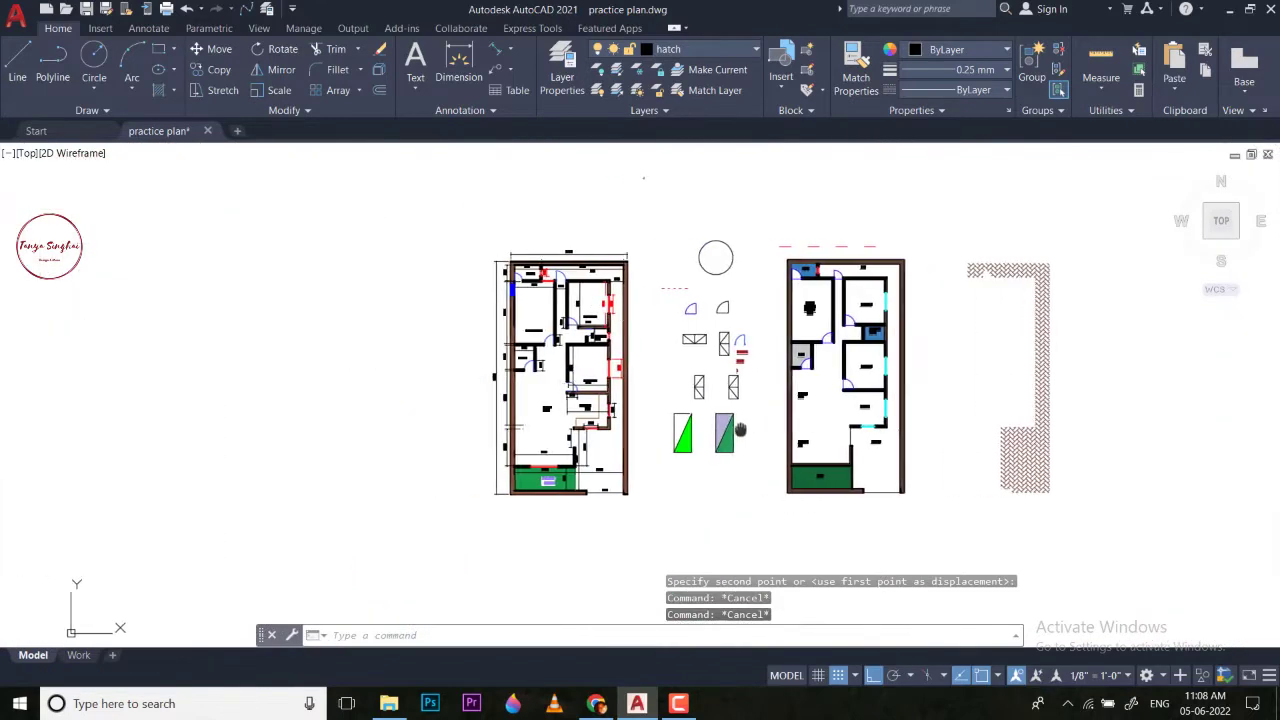
scroll(617, 420, up, 6)
scroll(609, 465, up, 6)
scroll(608, 470, down, 2)
middle_drag(608, 474, 609, 452)
click(758, 458)
click(712, 466)
click(964, 355)
click(686, 371)
click(466, 182)
text(e)
key(Return)
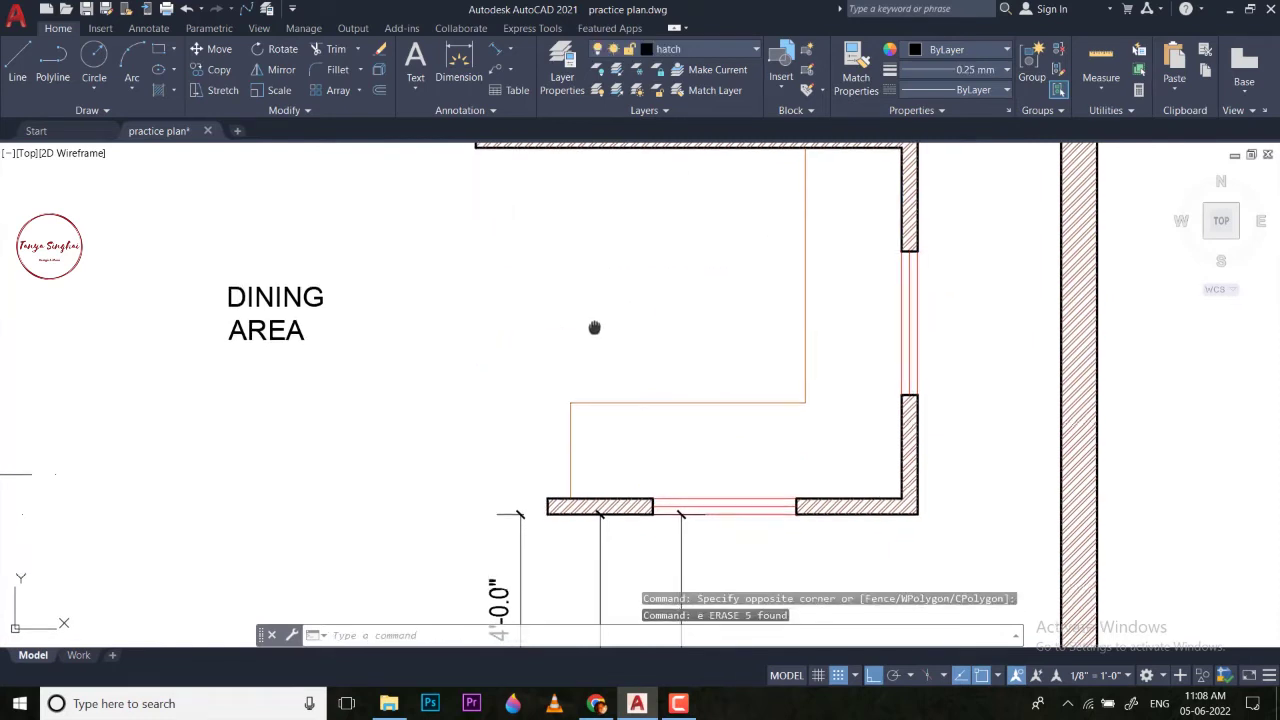
click(460, 65)
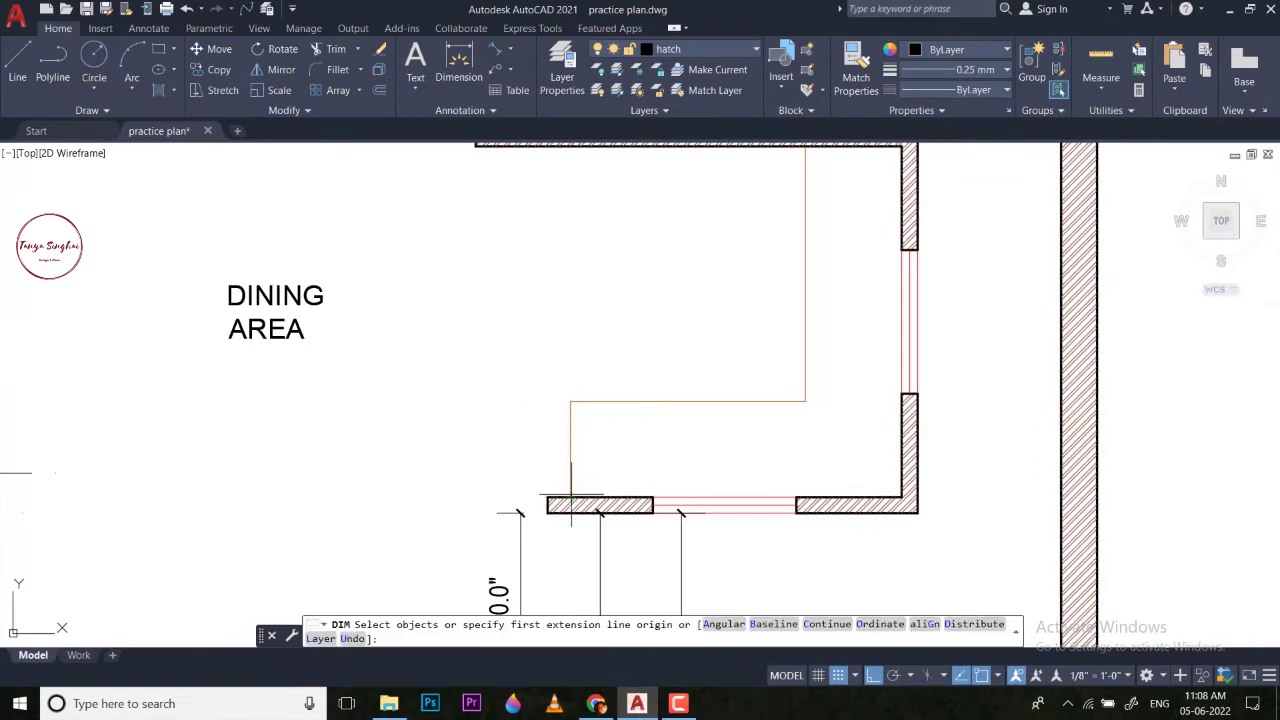
click(571, 401)
key(Escape)
key(Escape)
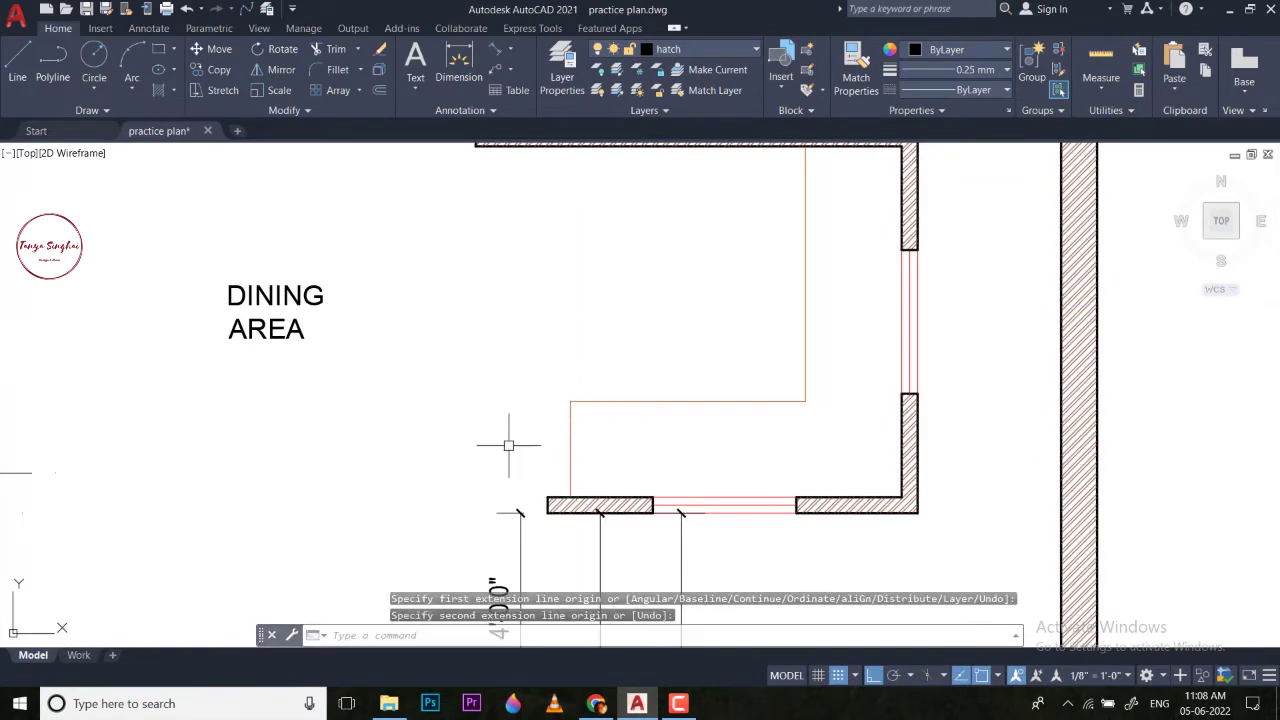
Dimension the short left edge and the horizontal edge of the reference kitchen's counter.
key(Return)
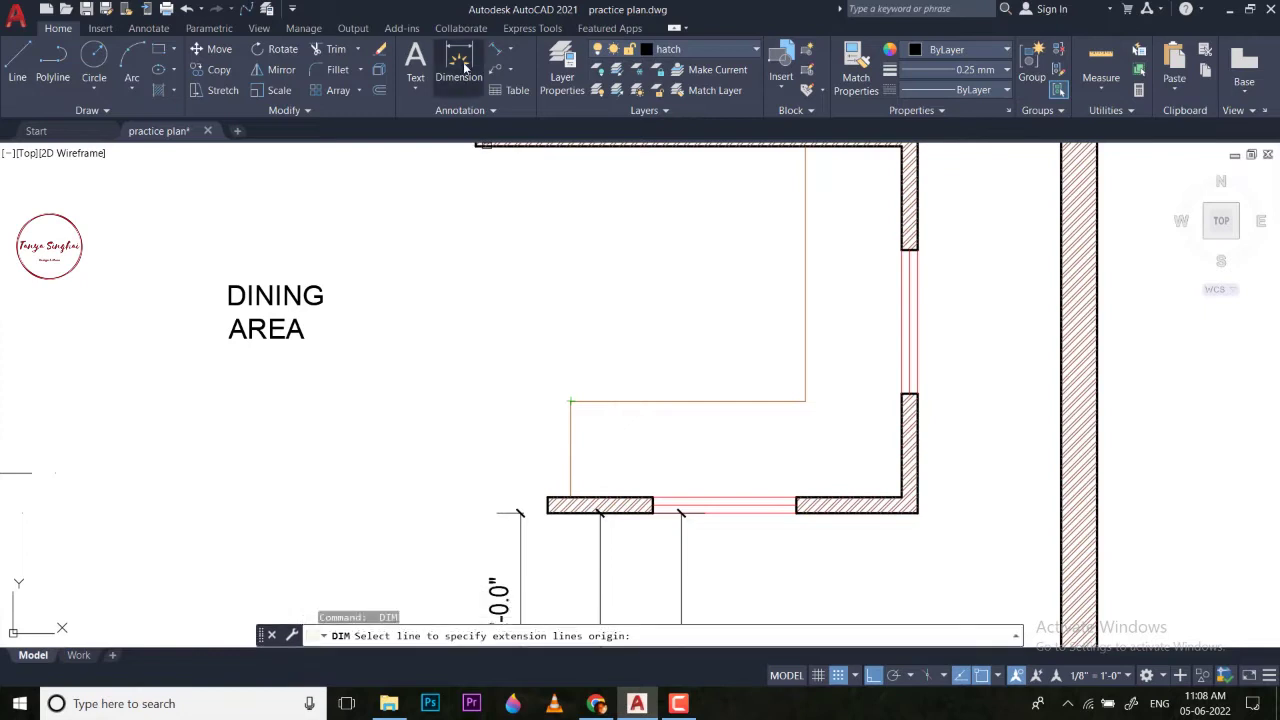
click(572, 497)
click(570, 401)
click(486, 405)
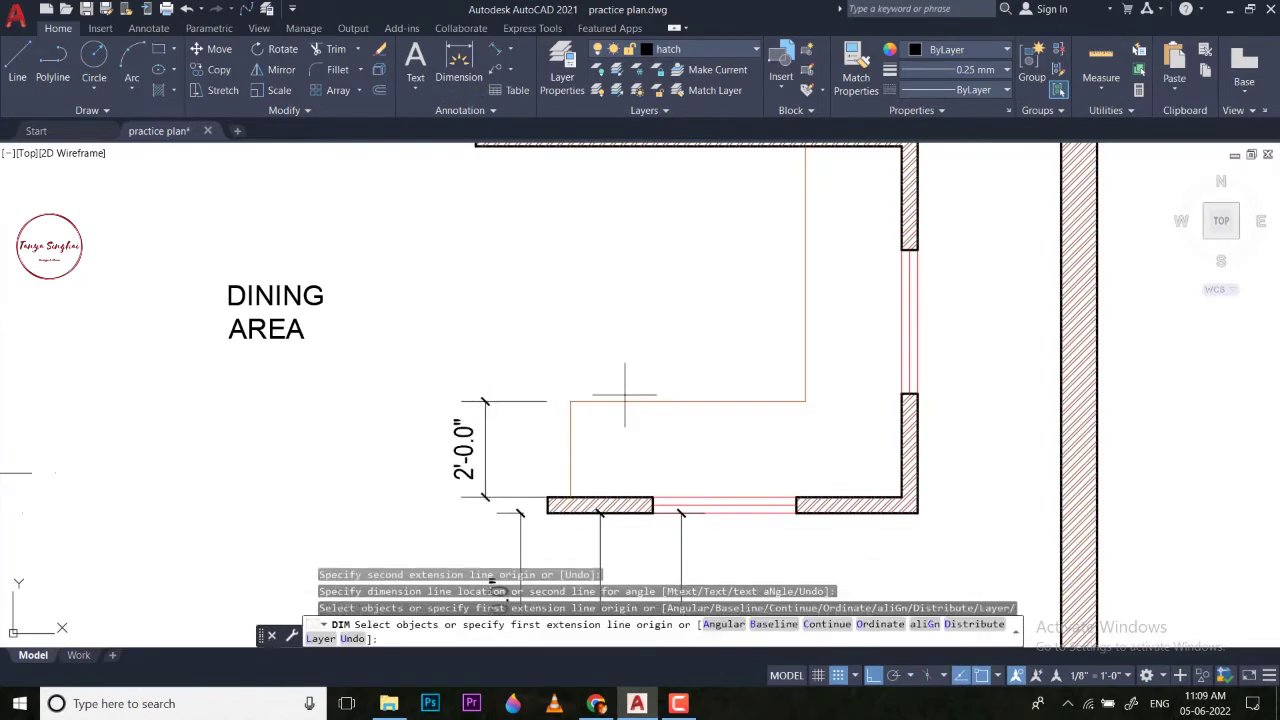
click(571, 401)
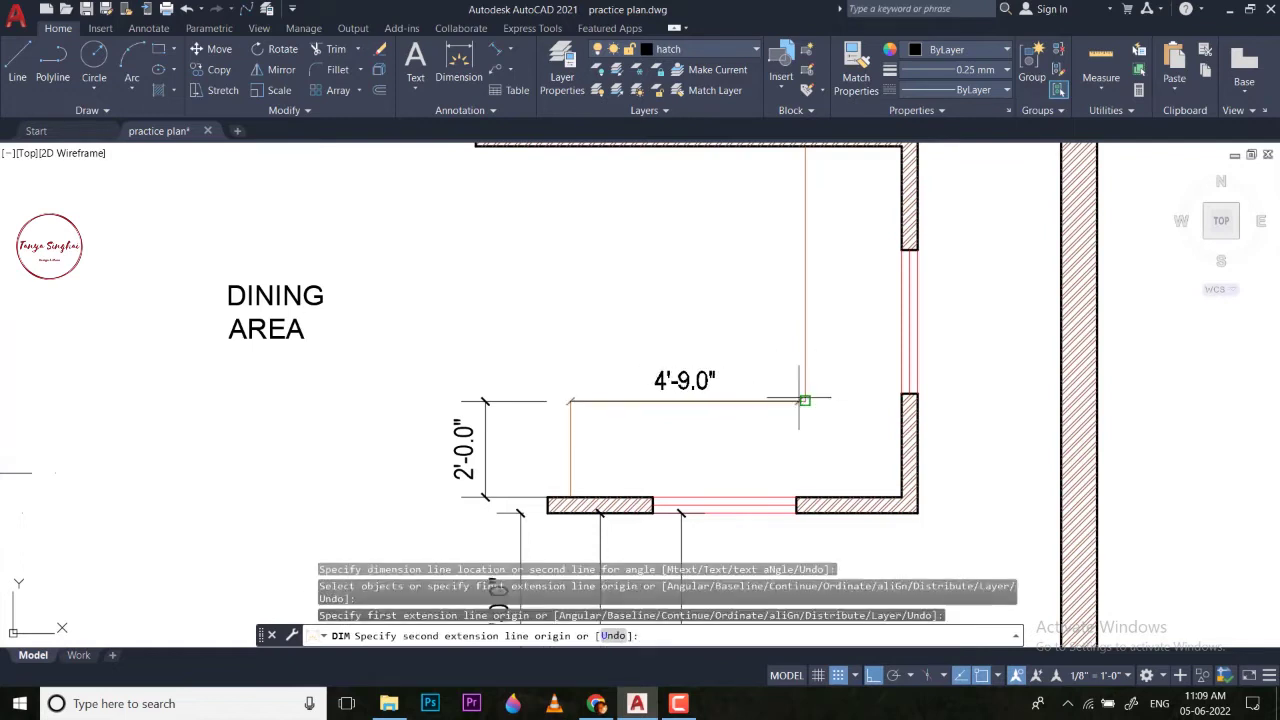
click(805, 401)
click(805, 353)
Dimension the counter's long vertical edge from the kitchen's upper wall down to the counter corner.
scroll(766, 324, down, 3)
scroll(780, 257, up, 3)
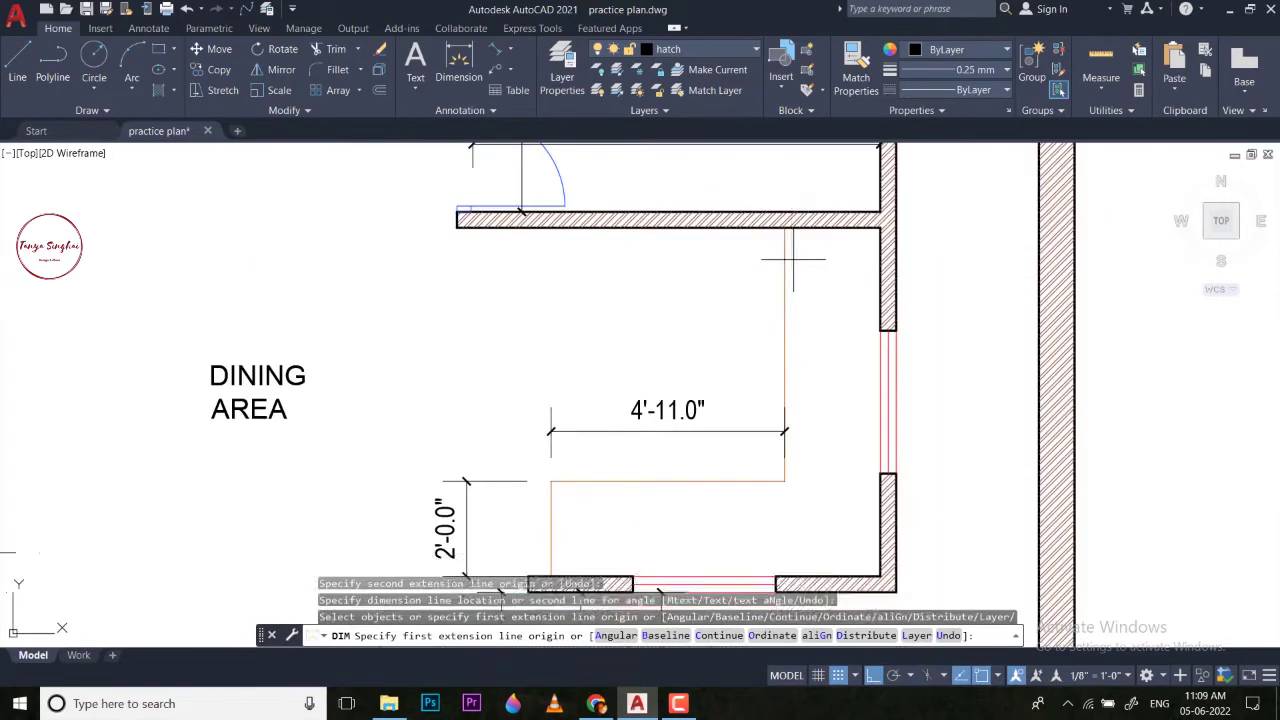
click(785, 228)
click(785, 480)
click(727, 477)
key(Escape)
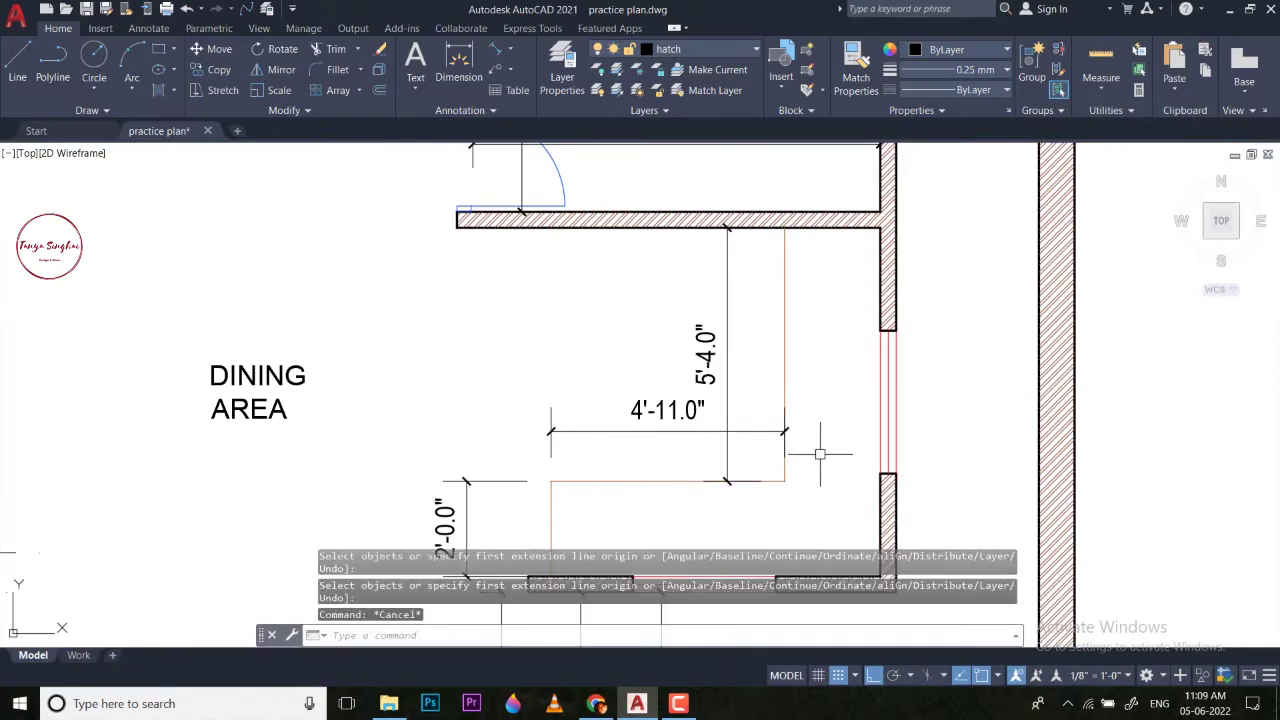
Dimension the setback between the end of the reference kitchen's lower wall and the counter's left edge.
scroll(820, 453, down, 6)
middle_drag(820, 453, 715, 445)
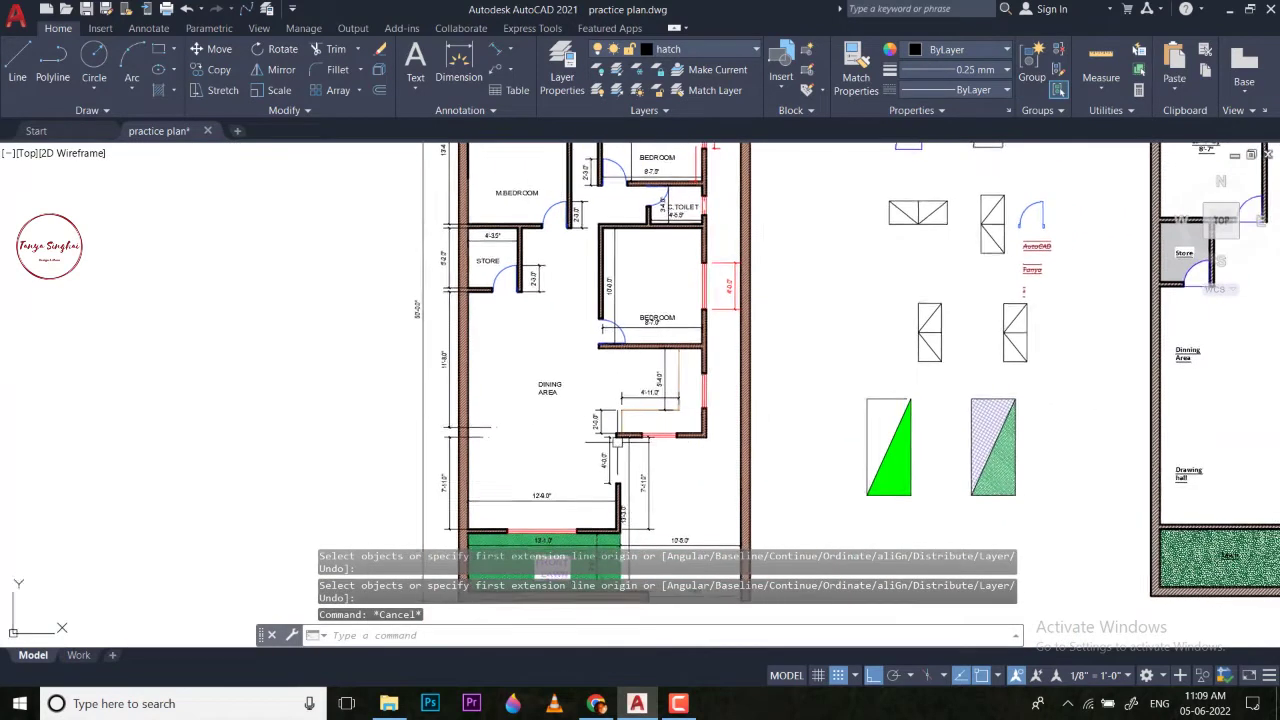
scroll(615, 438, up, 7)
scroll(620, 435, down, 9)
scroll(650, 430, up, 10)
scroll(640, 420, down, 6)
scroll(620, 410, up, 6)
text(dim)
key(Return)
key(Return)
click(625, 412)
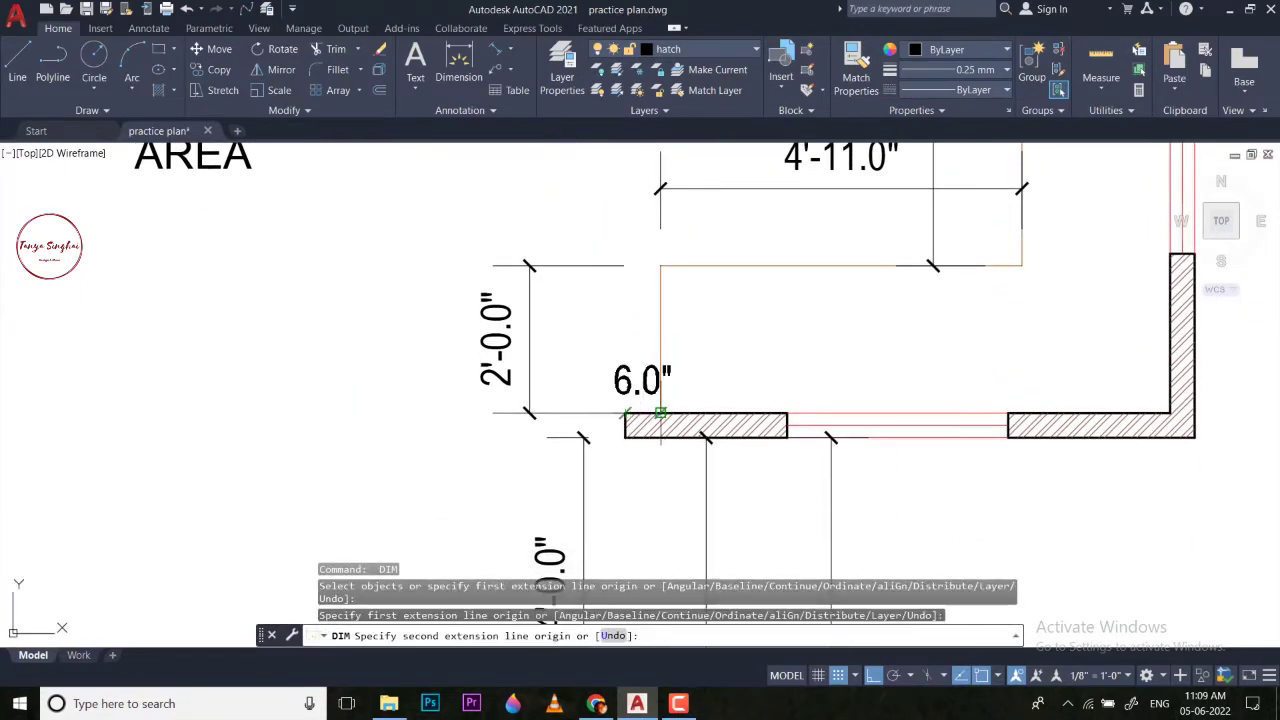
click(660, 412)
click(642, 383)
key(Return)
key(Return)
scroll(598, 387, down, 10)
scroll(1002, 423, up, 12)
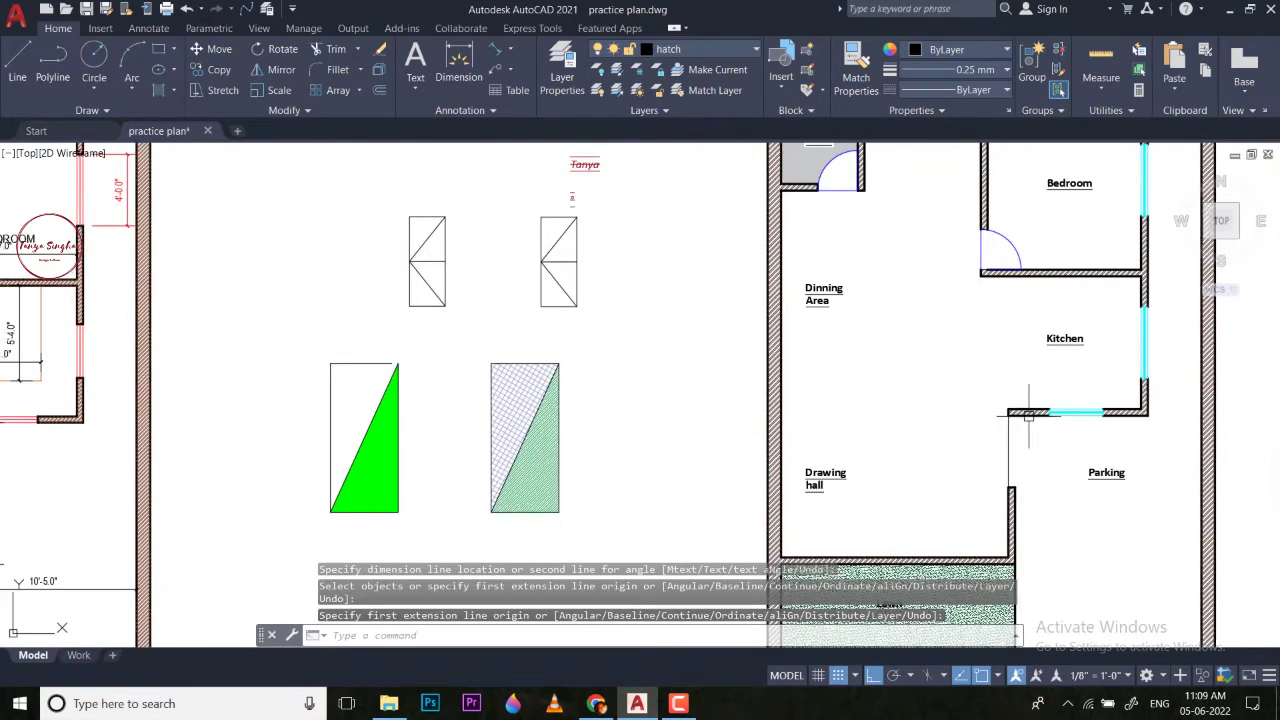
click(738, 463)
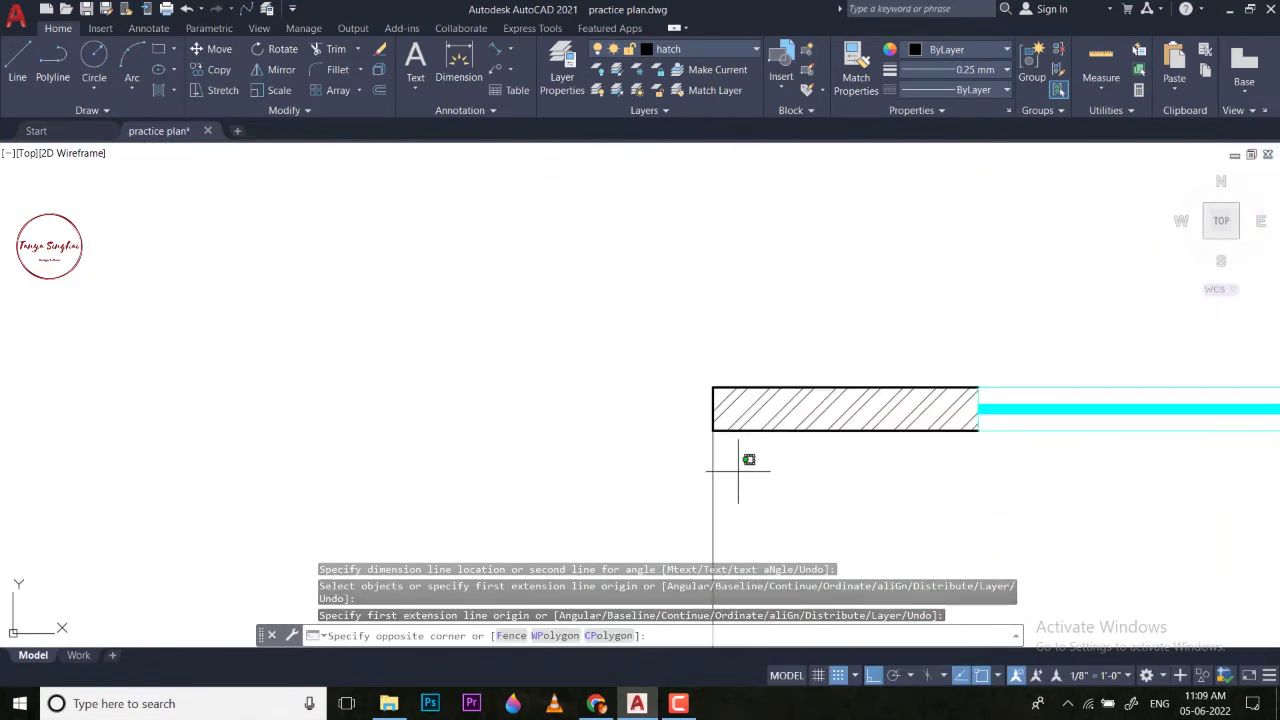
key(Escape)
key(Escape)
text(l)
key(Return)
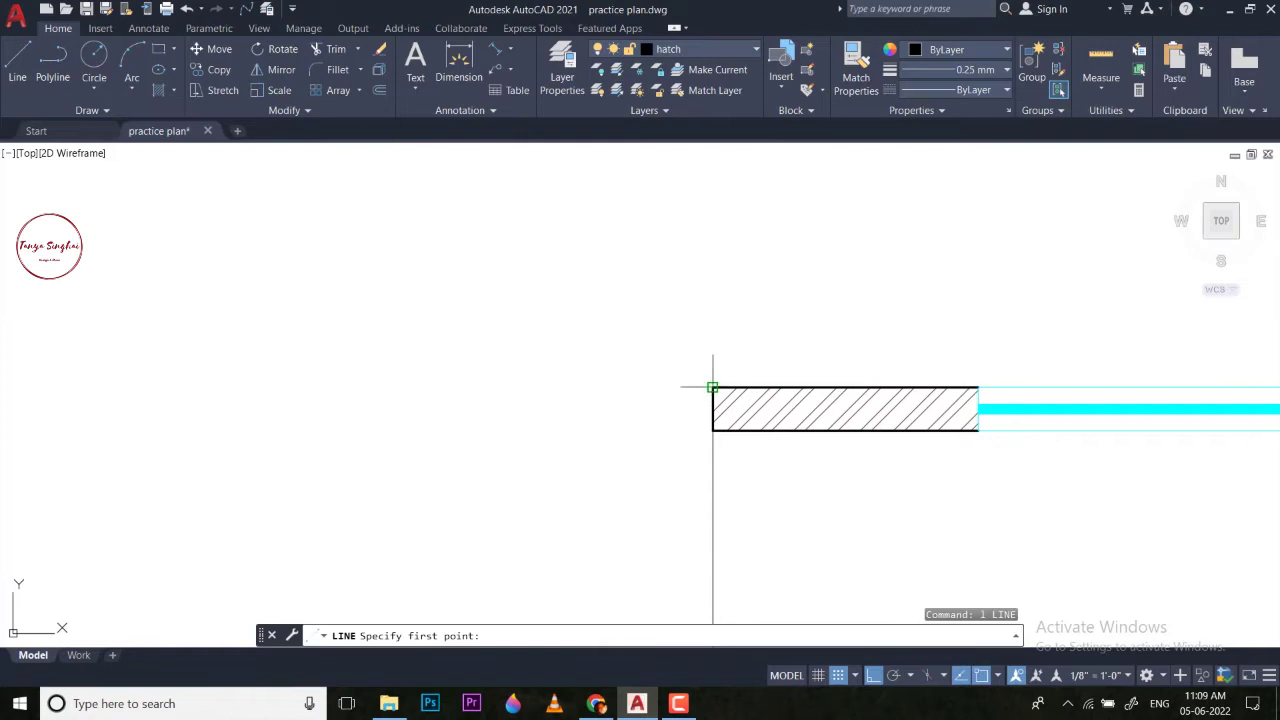
click(712, 387)
click(712, 241)
key(Escape)
click(757, 283)
click(486, 249)
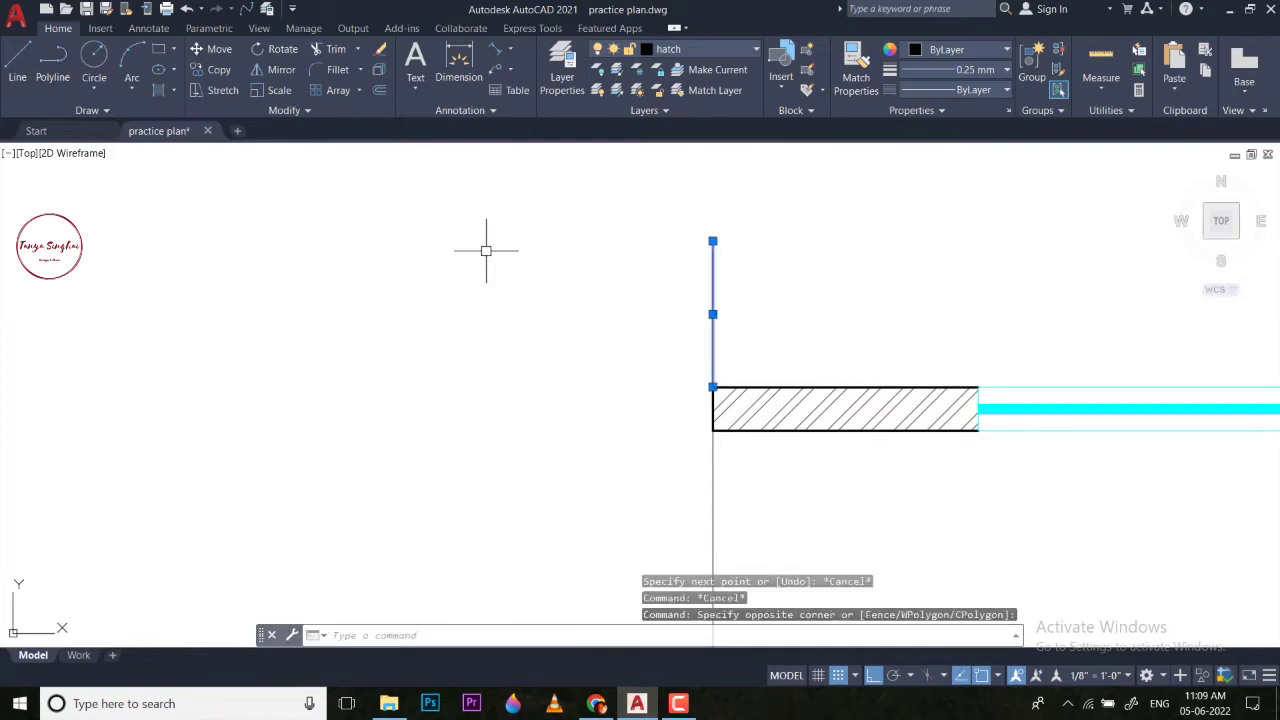
text(e)
key(Return)
Draw a 24-inch line straight up from the upper-left corner of the practice kitchen's lower wall.
text(l)
key(Return)
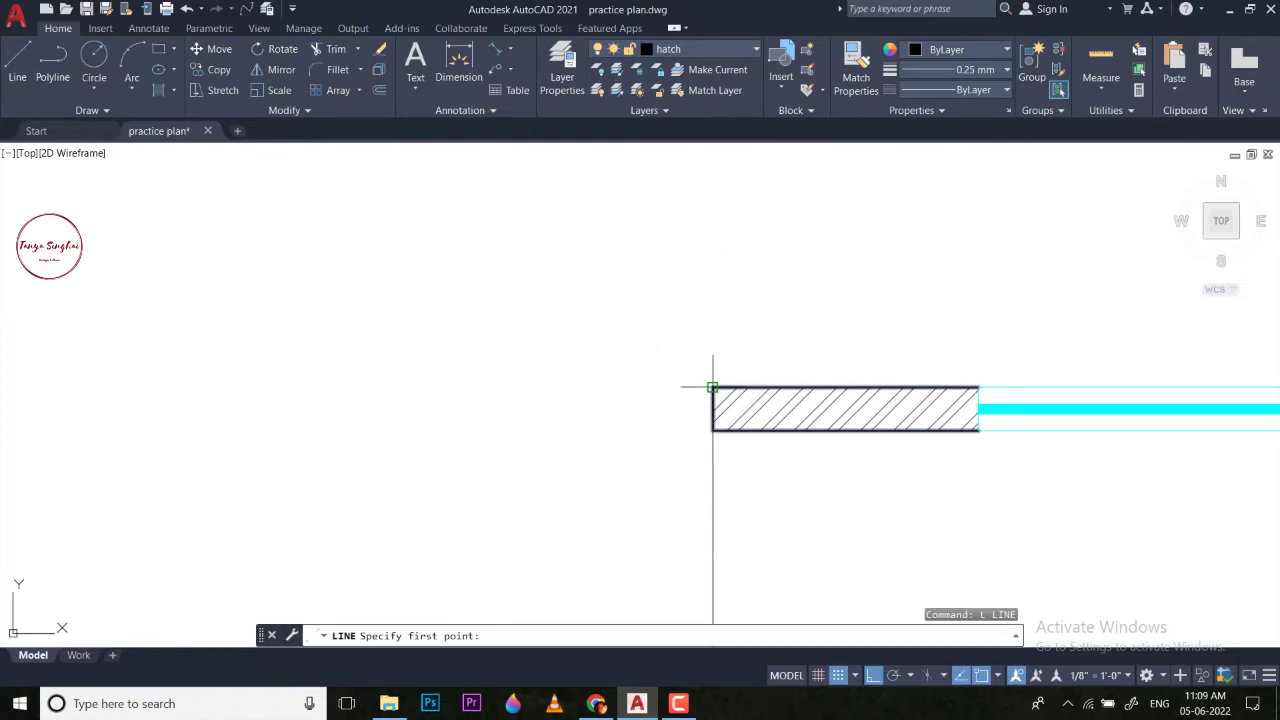
click(712, 387)
text(2)
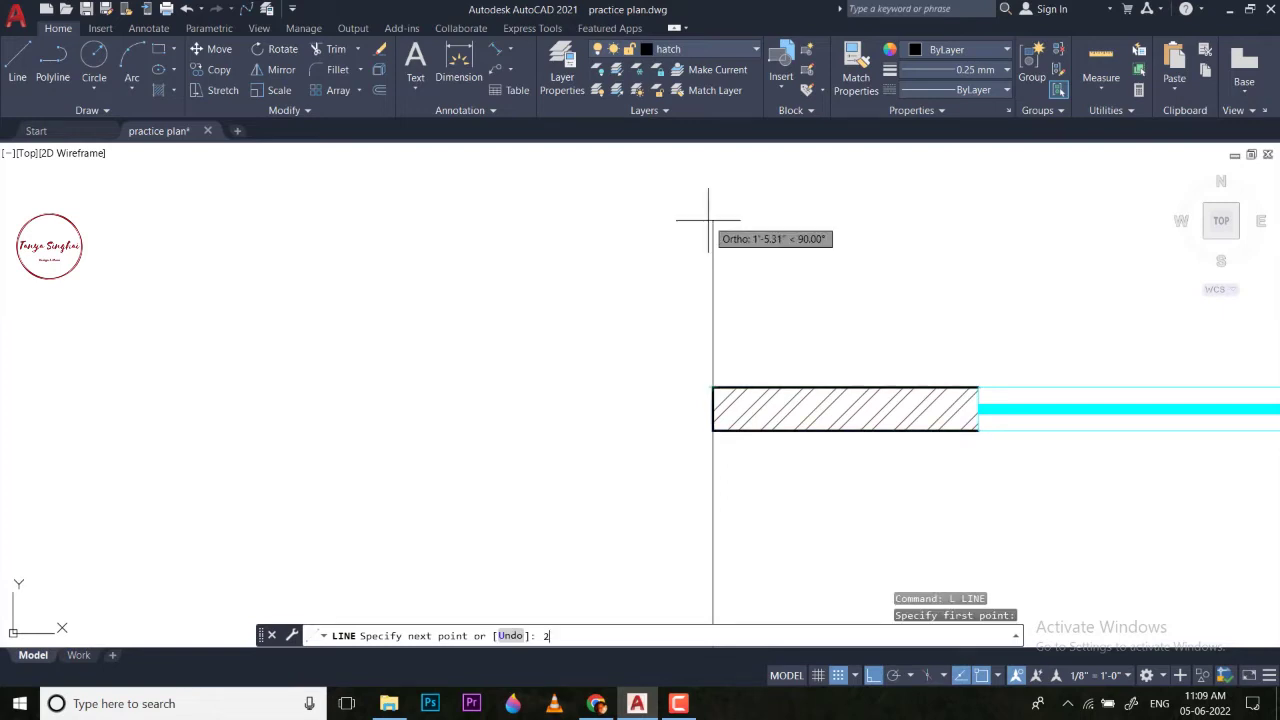
text(4)
key(Return)
key(Escape)
scroll(766, 294, down, 3)
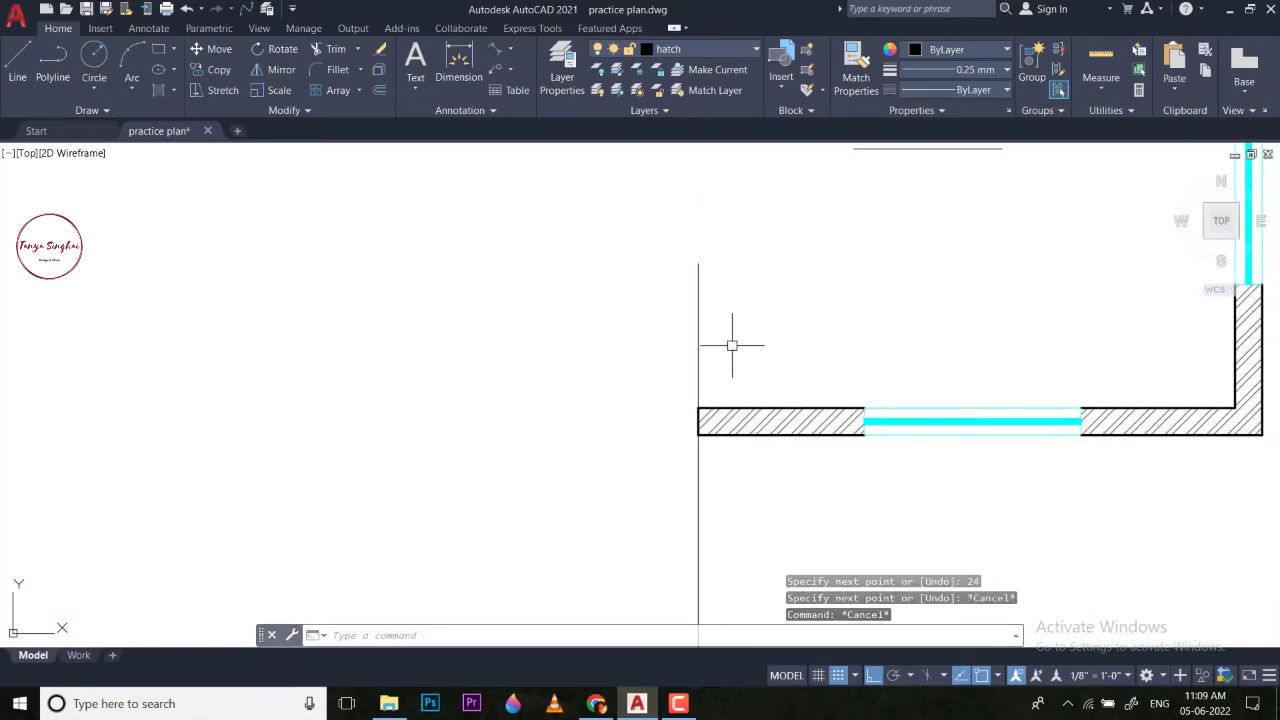
Offset the 24-inch line 6 inches to the right, into the kitchen, and erase the original line.
text(o)
key(Return)
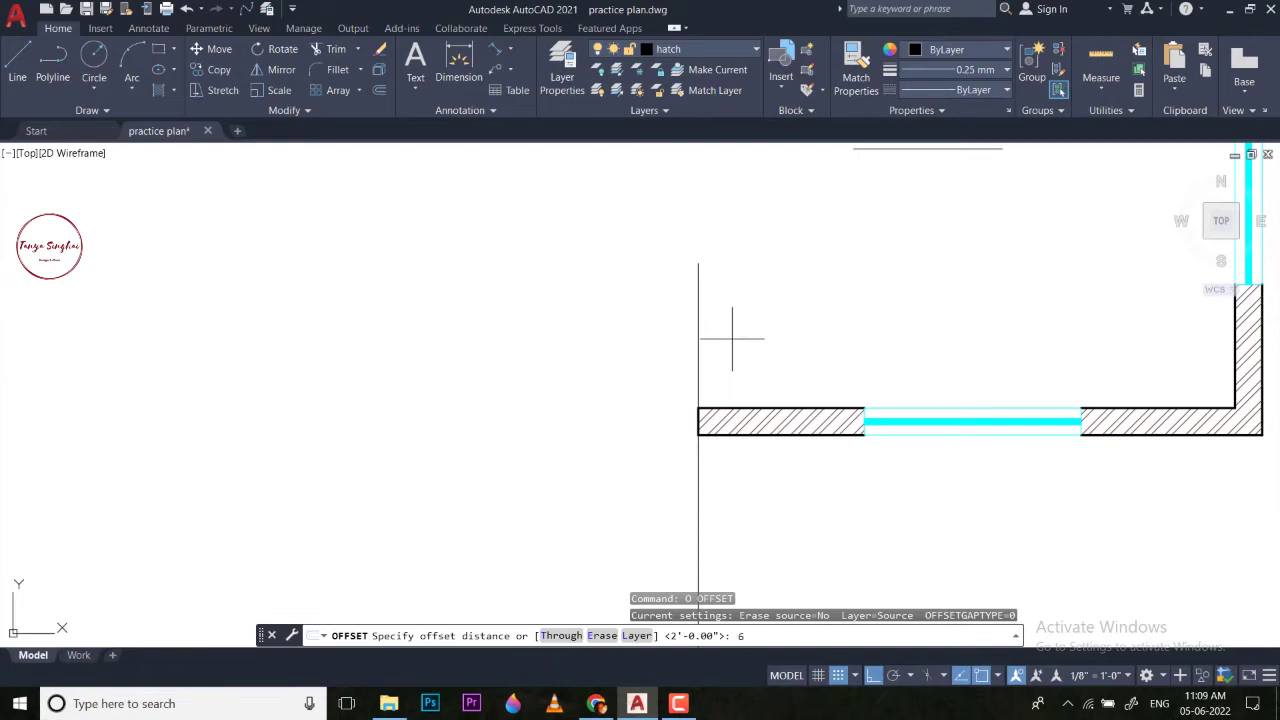
text(6)
key(Return)
click(699, 311)
click(740, 305)
key(Escape)
click(714, 322)
click(666, 317)
text(e)
key(Return)
scroll(633, 313, down, 2)
Examine the counter dimensions in the reference kitchen and return to the practice plan's kitchen.
scroll(633, 313, down, 3)
middle_drag(187, 291, 317, 326)
scroll(317, 326, up, 6)
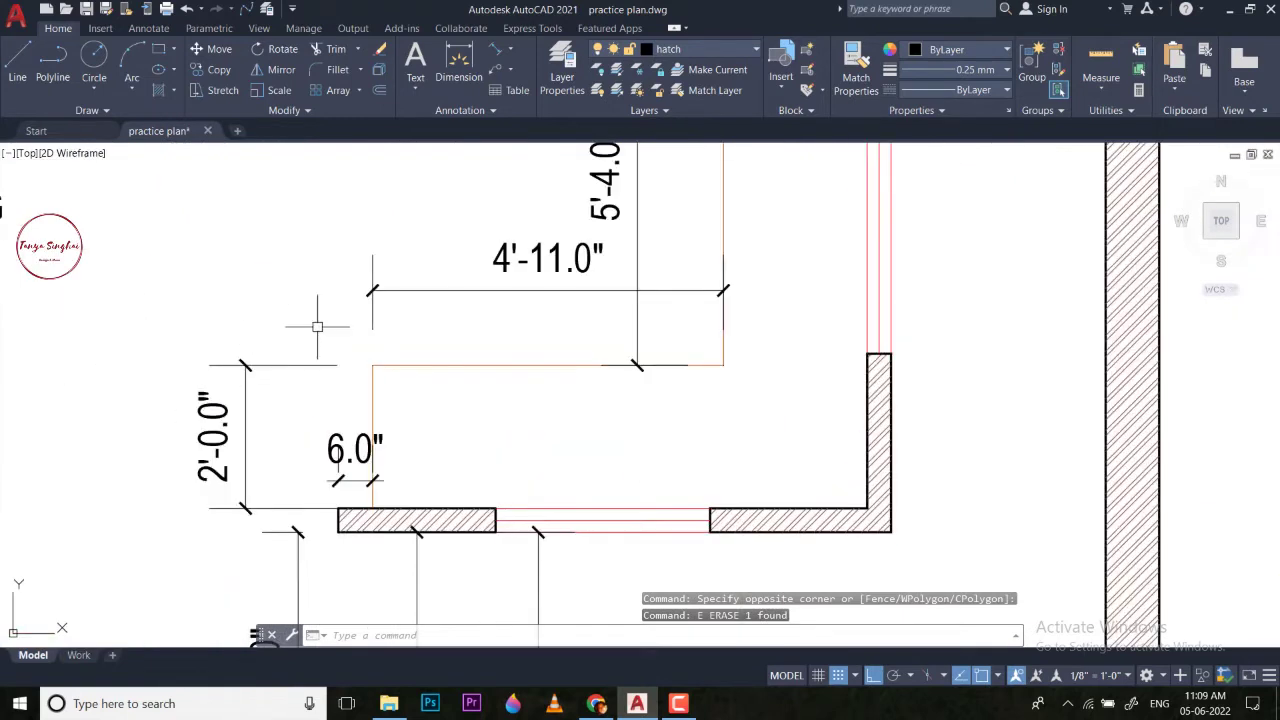
scroll(429, 317, down, 6)
middle_drag(755, 330, 183, 365)
scroll(279, 376, up, 2)
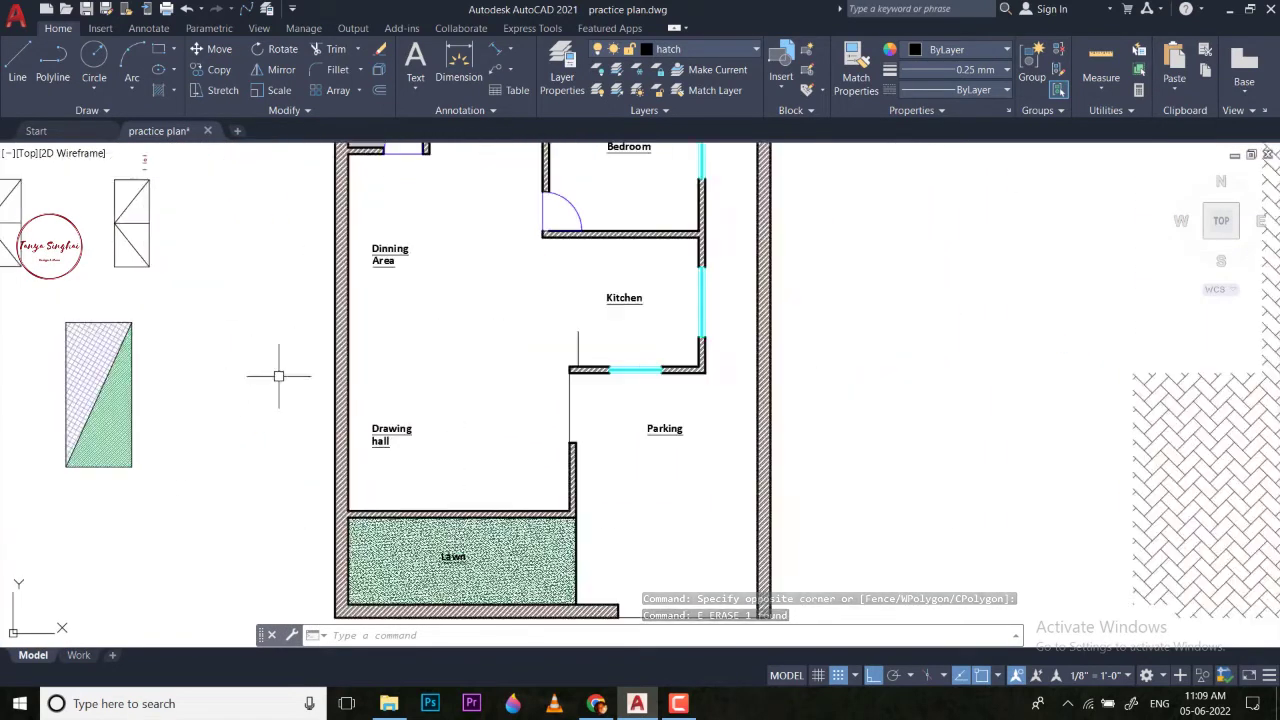
Offset the 24-inch vertical line in the practice kitchen 4'11" to the right.
scroll(577, 358, up, 2)
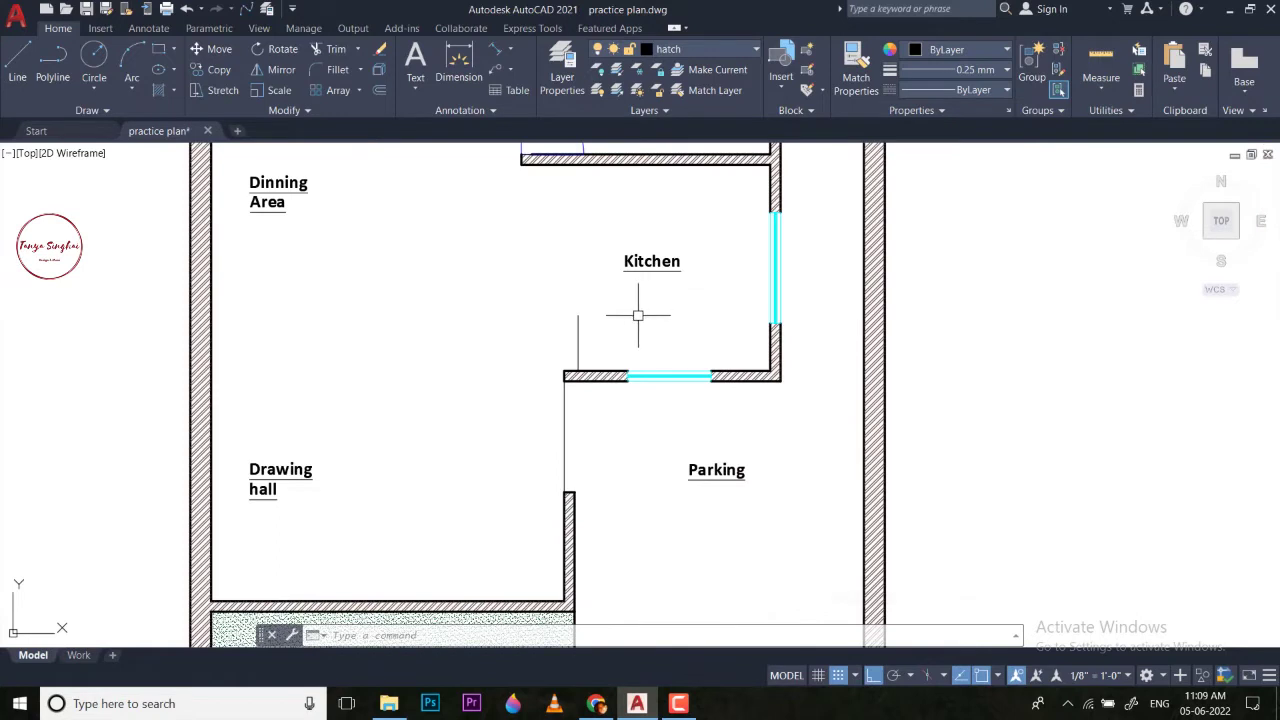
scroll(640, 333, up, 2)
middle_drag(574, 335, 577, 360)
text(o)
key(Return)
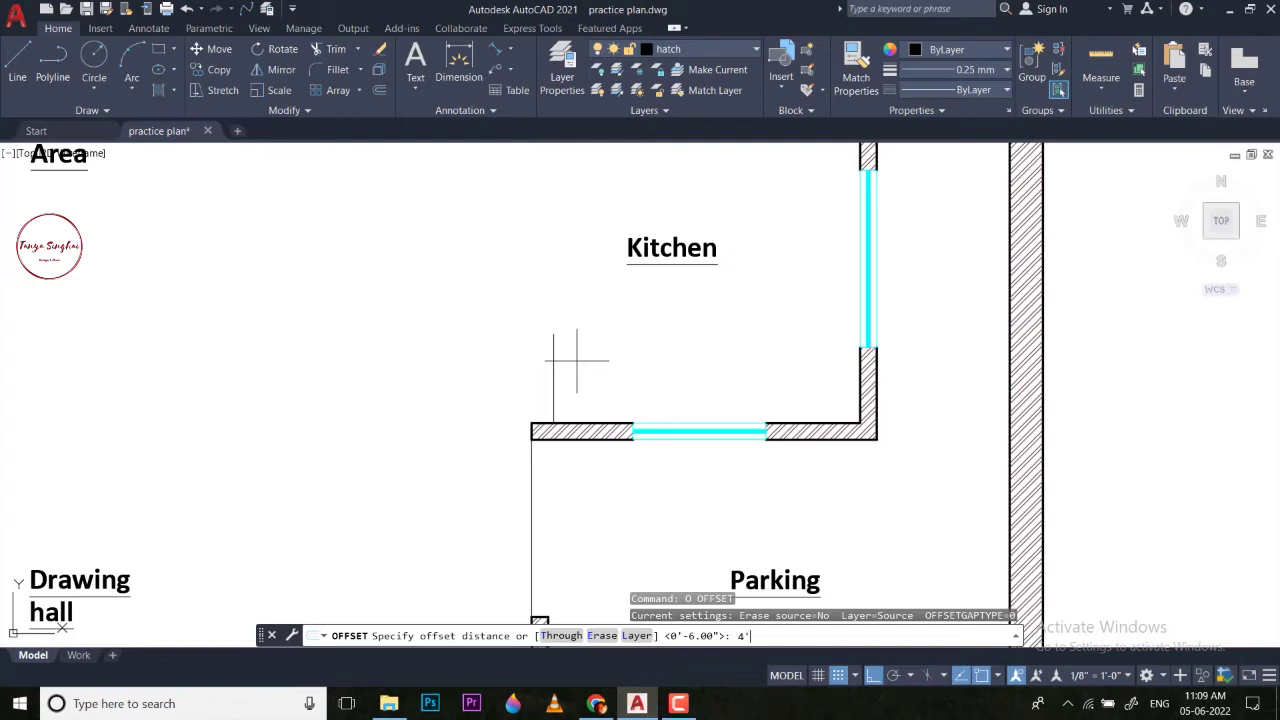
text(4'11)
key(Return)
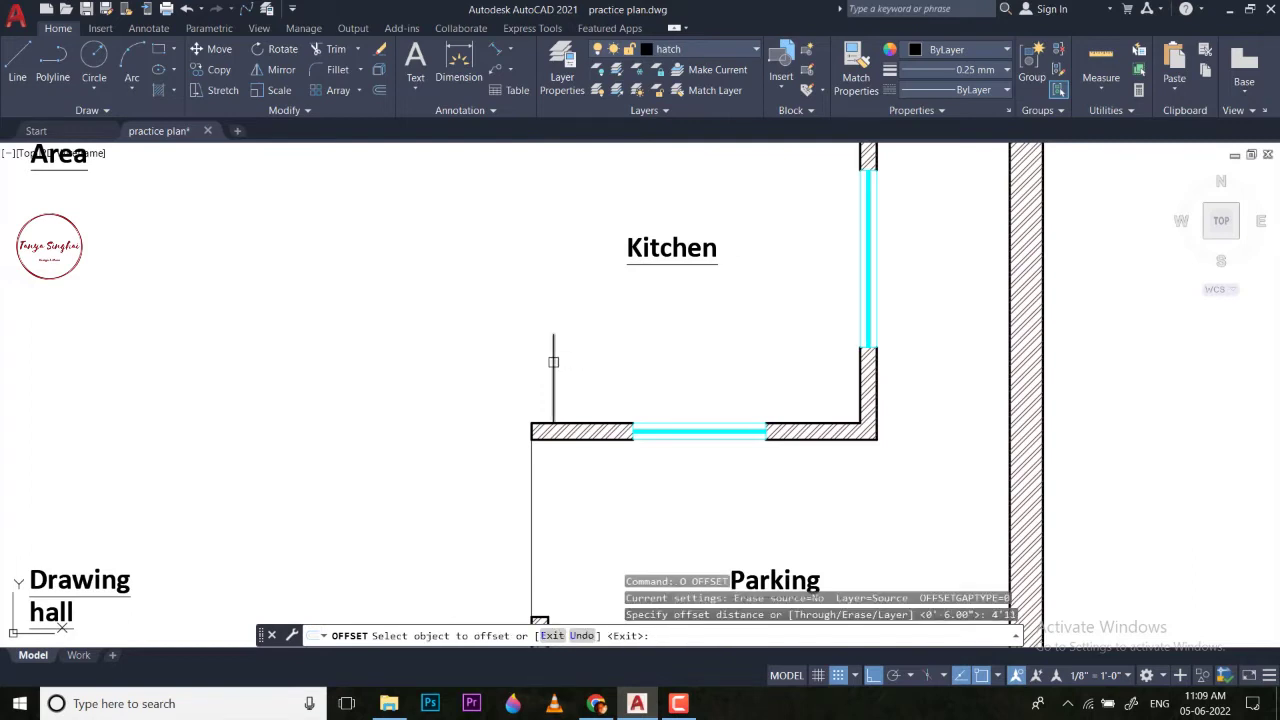
click(553, 362)
click(894, 354)
middle_drag(713, 325, 671, 424)
key(Escape)
key(Escape)
Extend the right offset line up to the kitchen's upper wall.
text(e)
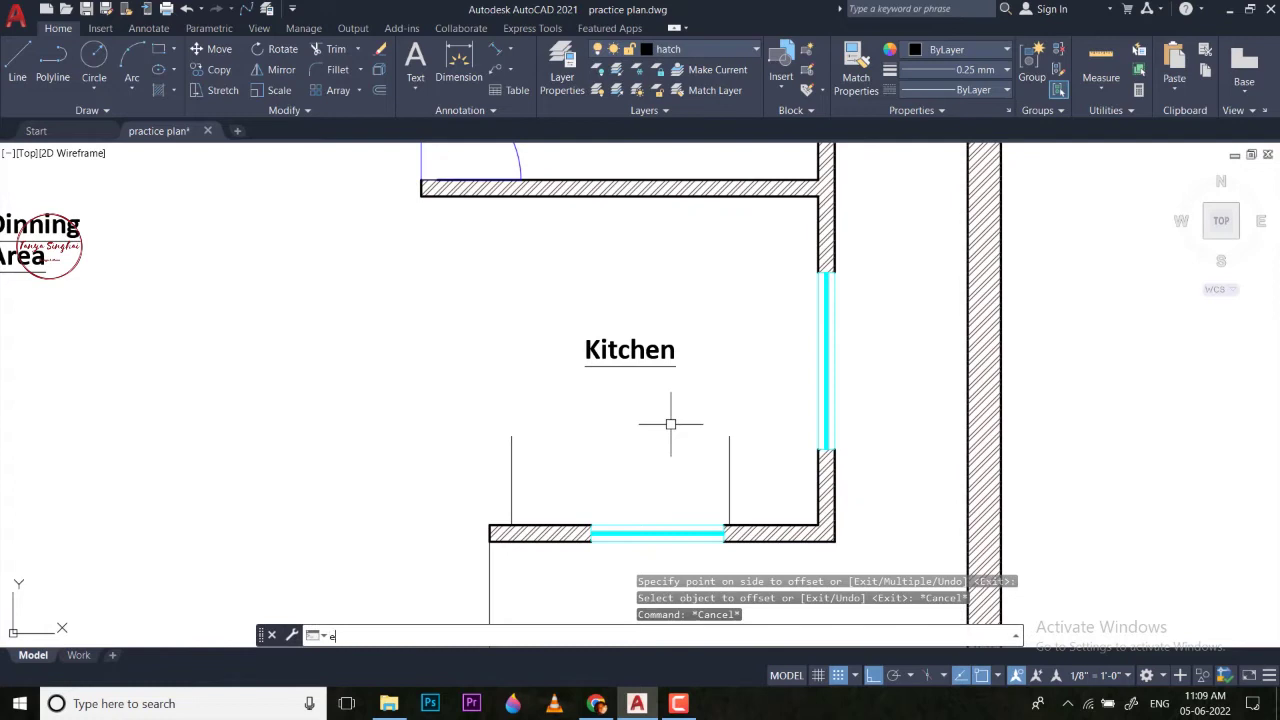
key(Return)
click(784, 491)
click(657, 449)
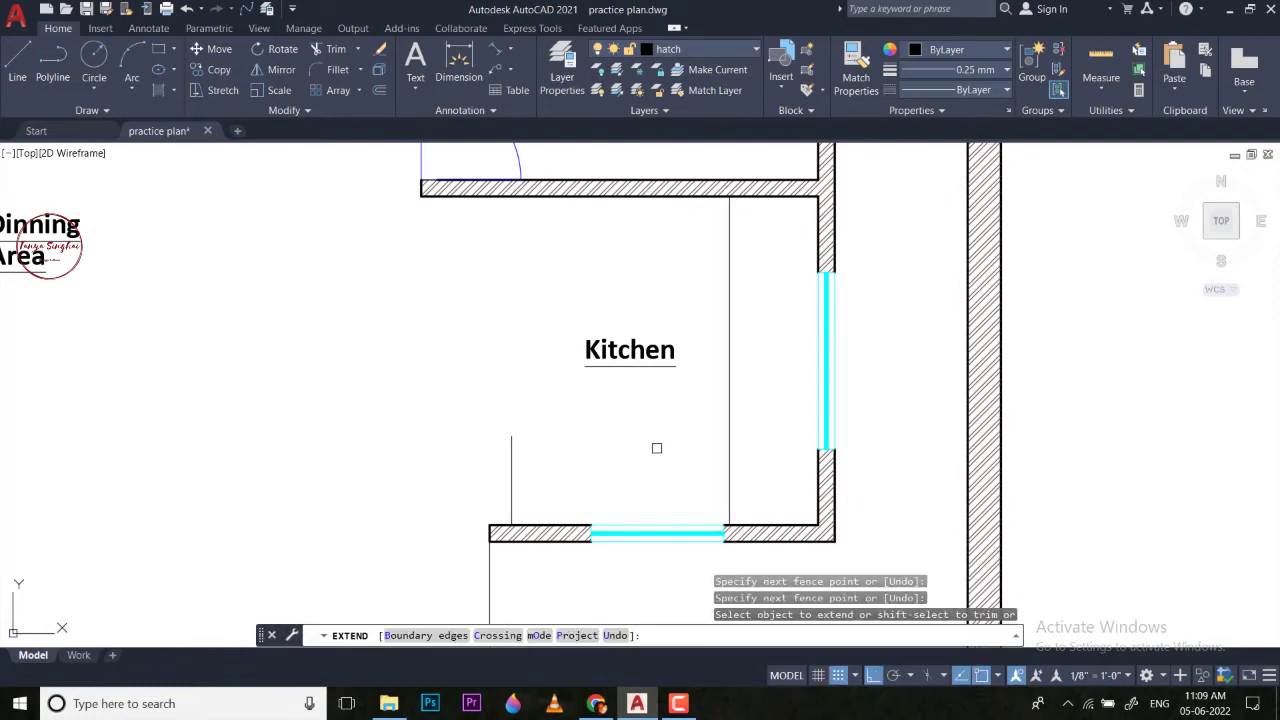
key(Escape)
Draw a horizontal line from the top of the short left line to just past the long vertical line.
text(l)
key(Return)
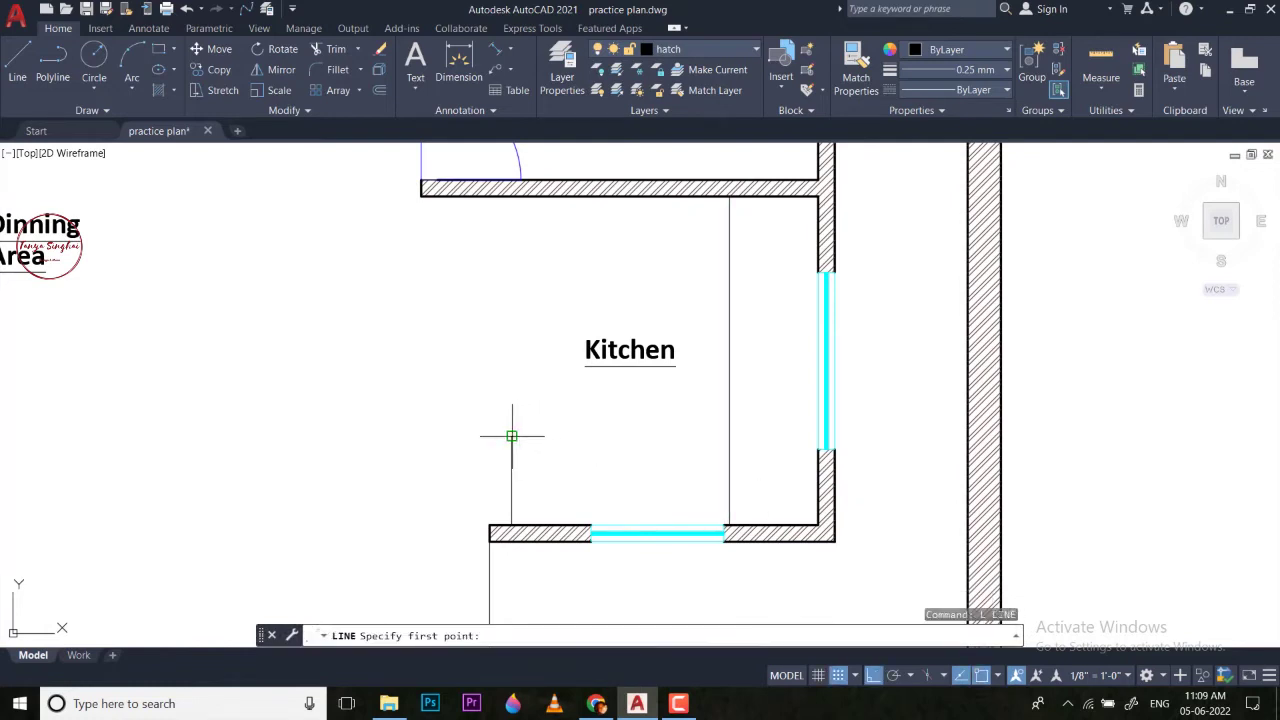
click(747, 432)
key(Escape)
Fillet the long vertical line and the horizontal line into a sharp corner to complete the counter outline.
text(f)
key(Return)
click(729, 376)
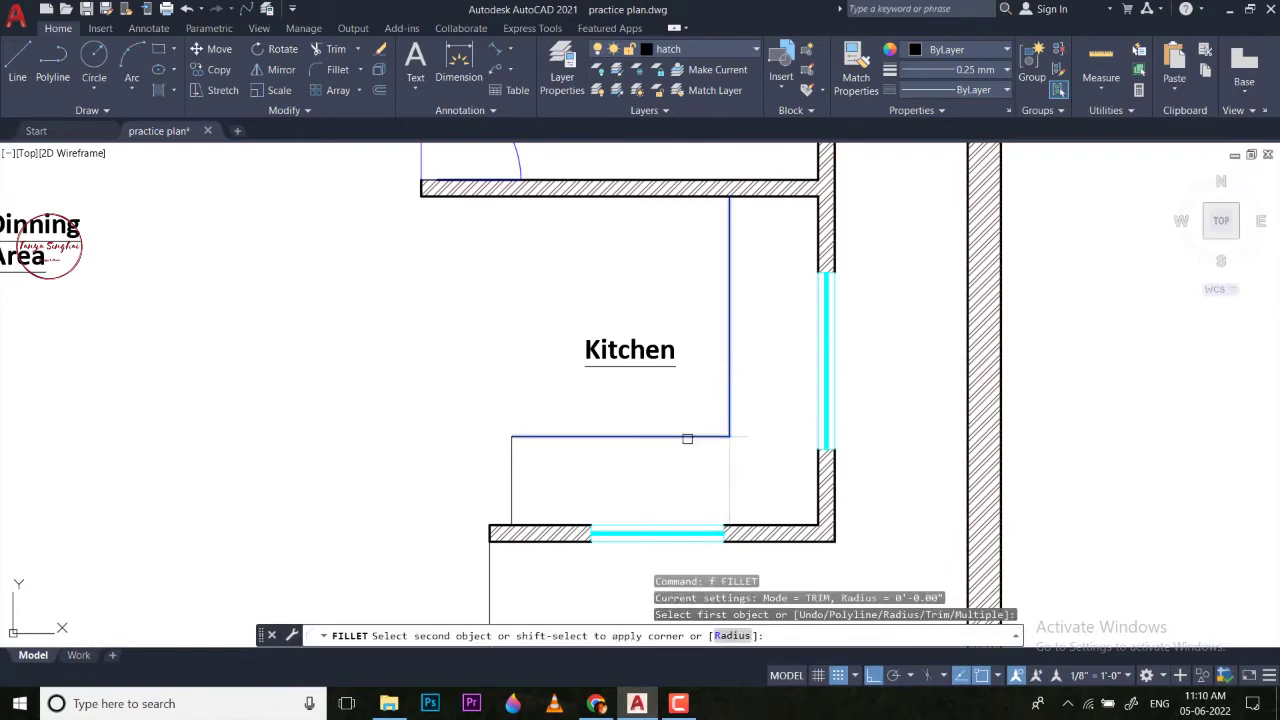
key(Escape)
key(Escape)
key(Escape)
Examine which layer the reference kitchen's counter outline uses and return to the practice kitchen.
scroll(737, 449, down, 5)
scroll(737, 449, up, 5)
click(749, 448)
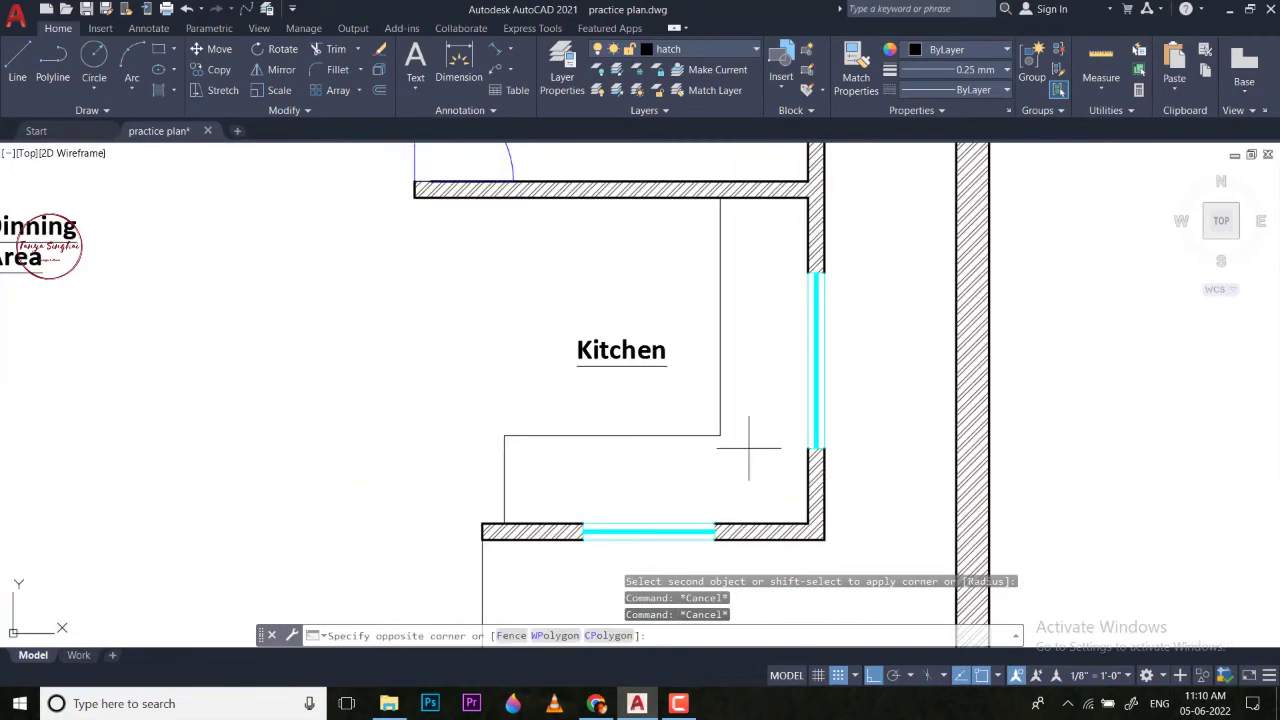
key(Escape)
scroll(490, 410, down, 5)
scroll(654, 458, up, 3)
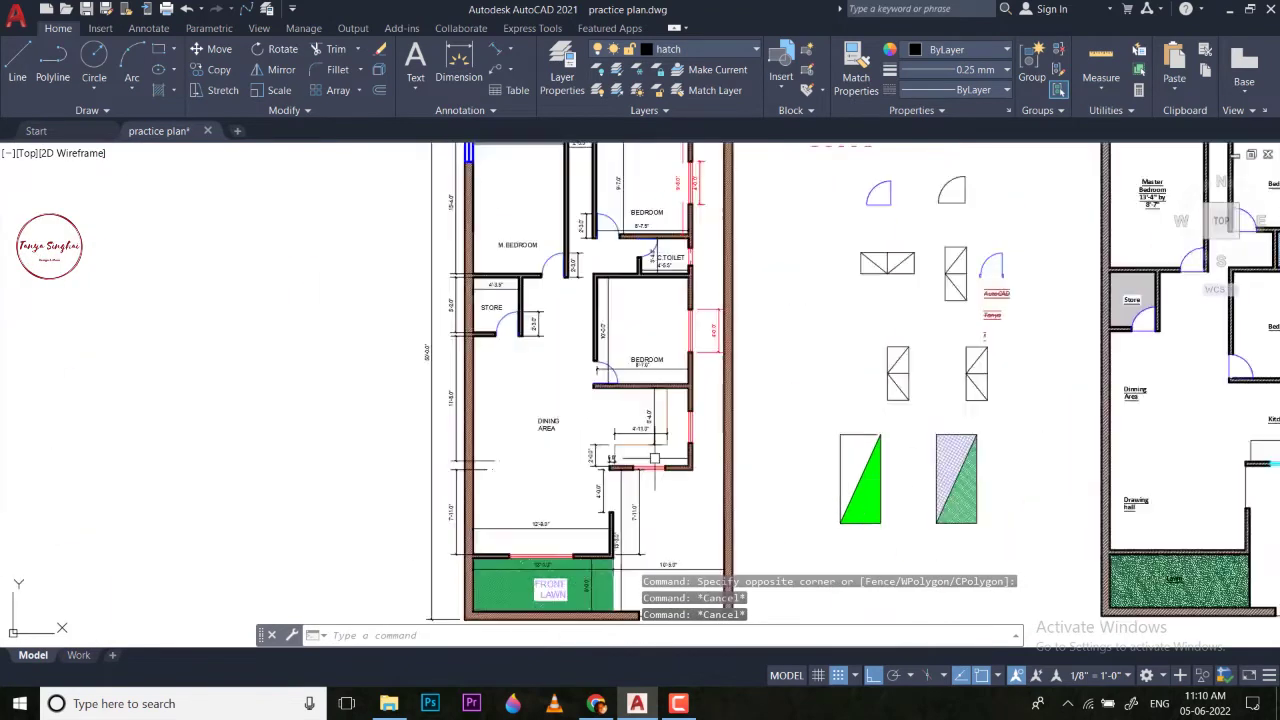
scroll(654, 458, up, 7)
click(560, 415)
key(Escape)
scroll(560, 415, down, 8)
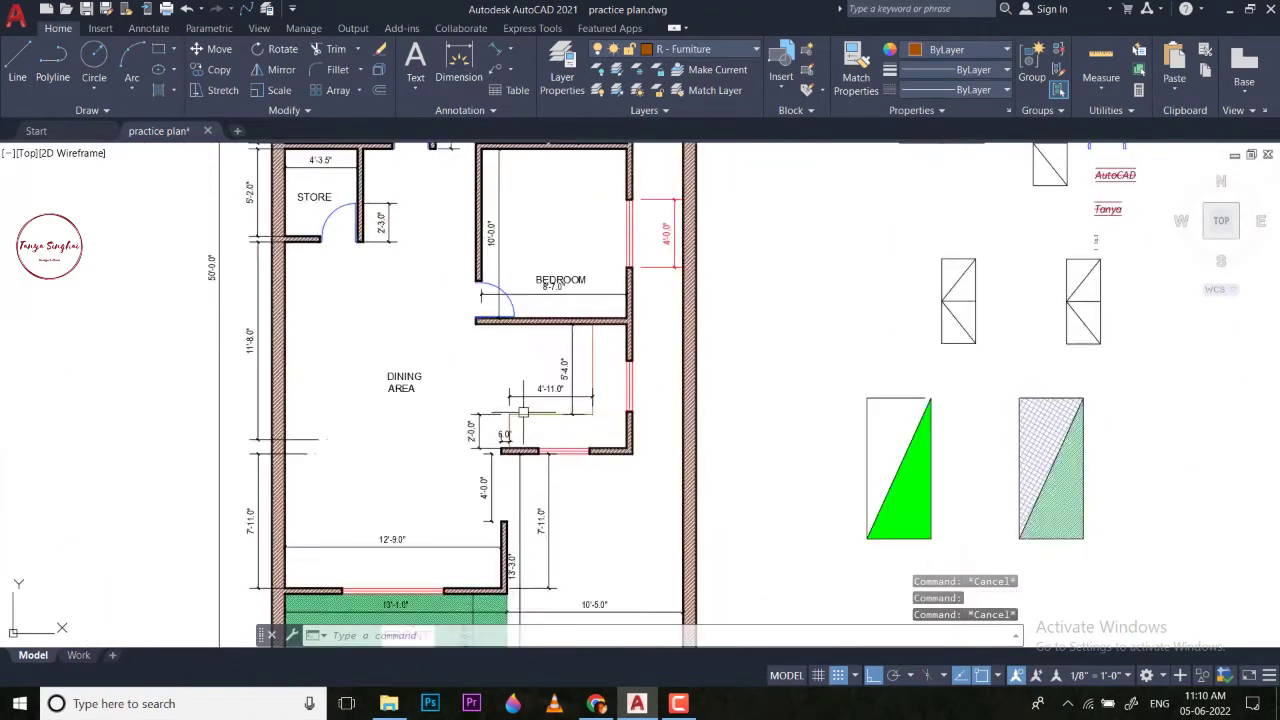
scroll(755, 498, up, 8)
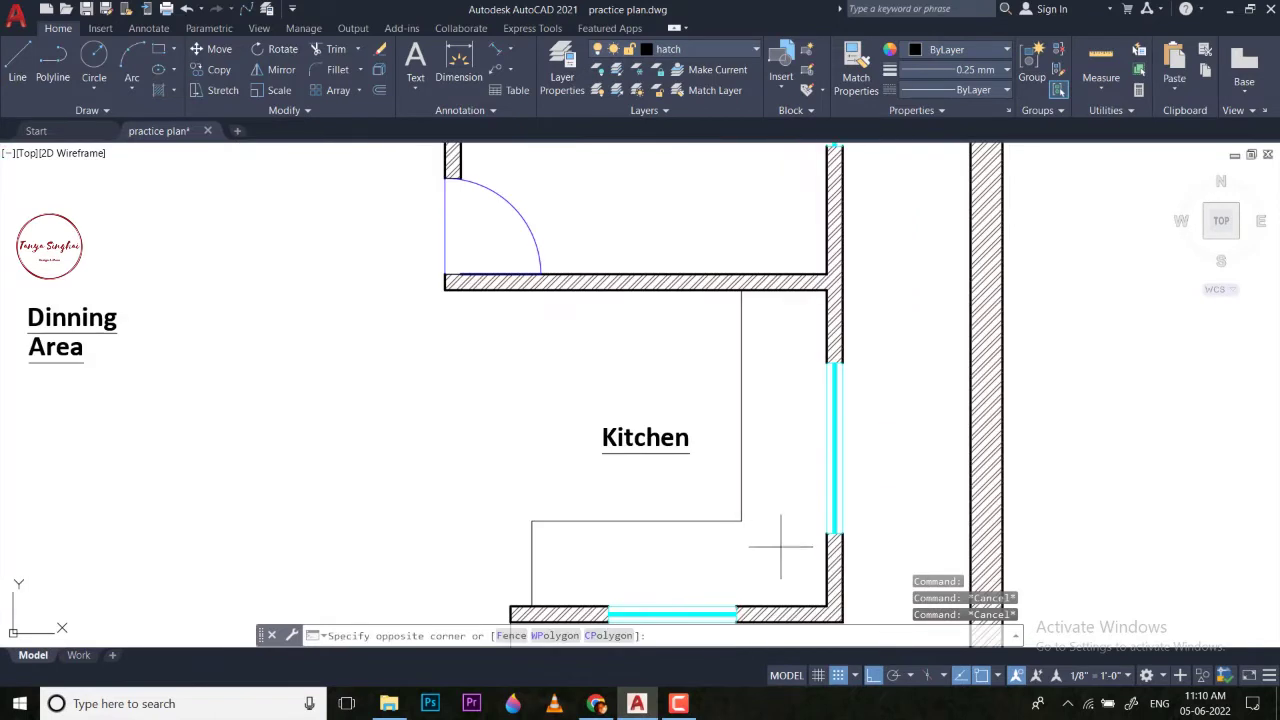
click(316, 500)
key(Escape)
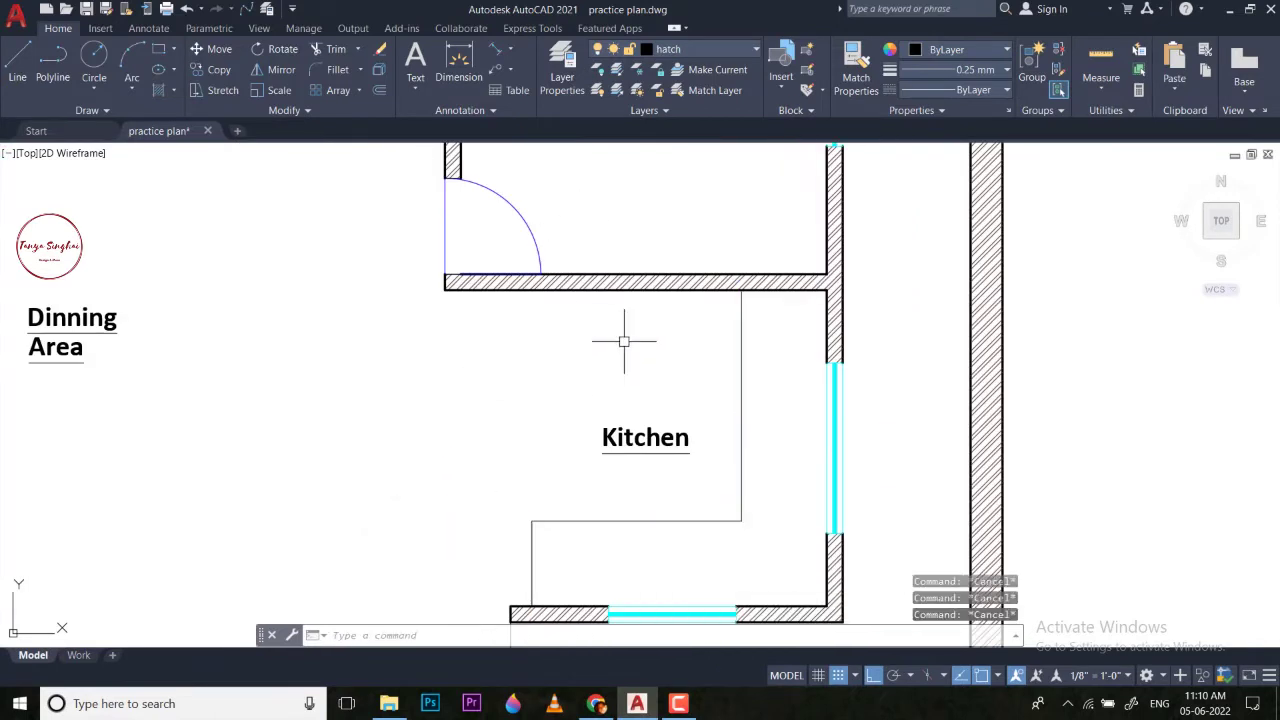
Create a new layer named elevation with colour 16.
scroll(624, 341, down, 3)
text(la)
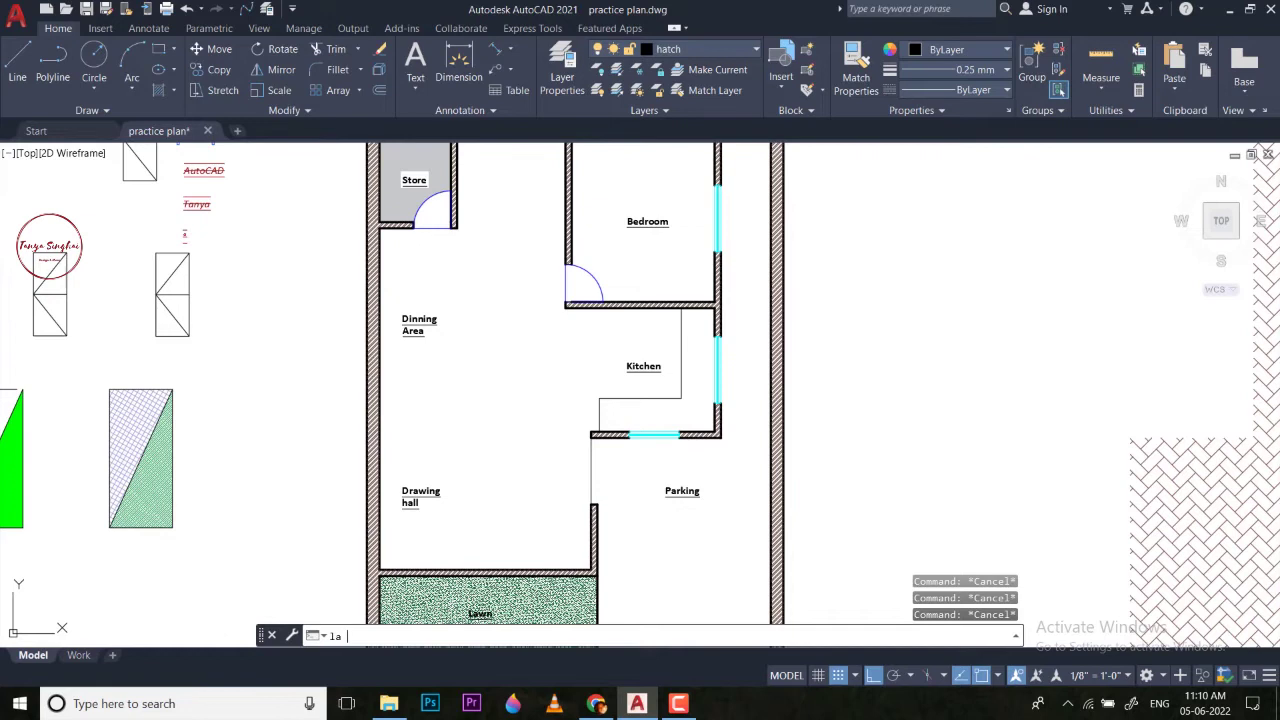
key(Return)
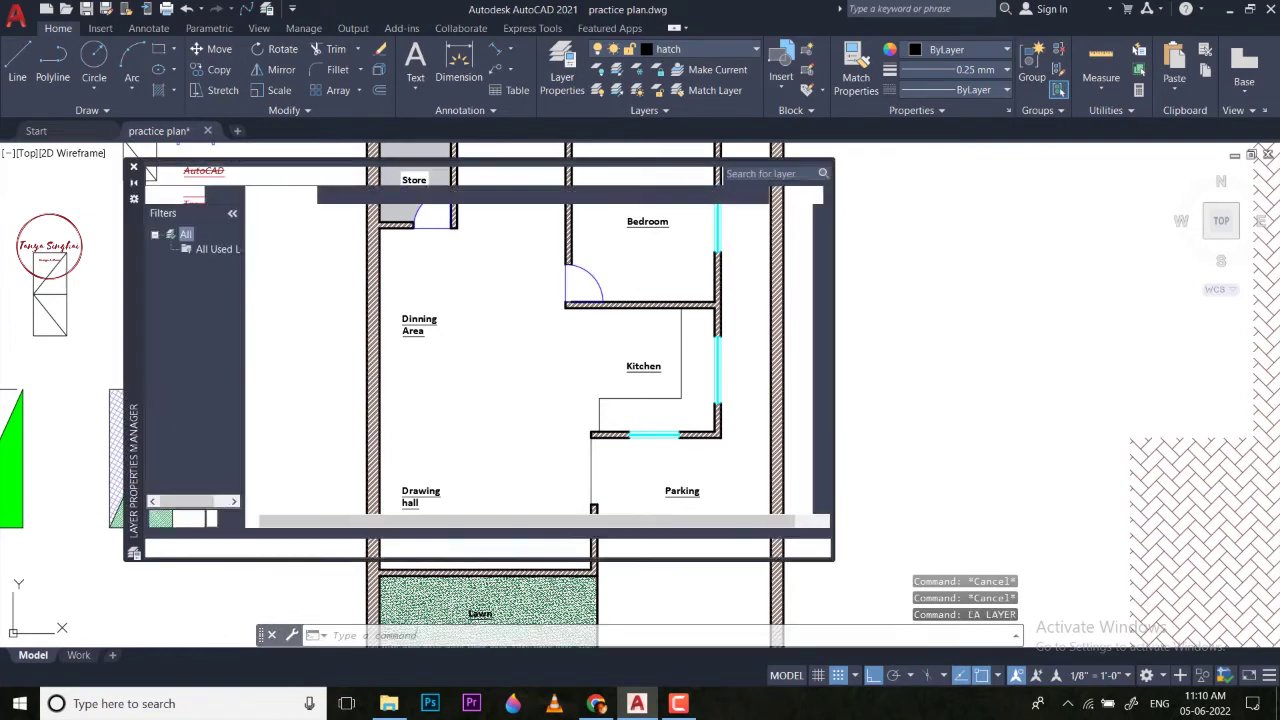
click(253, 194)
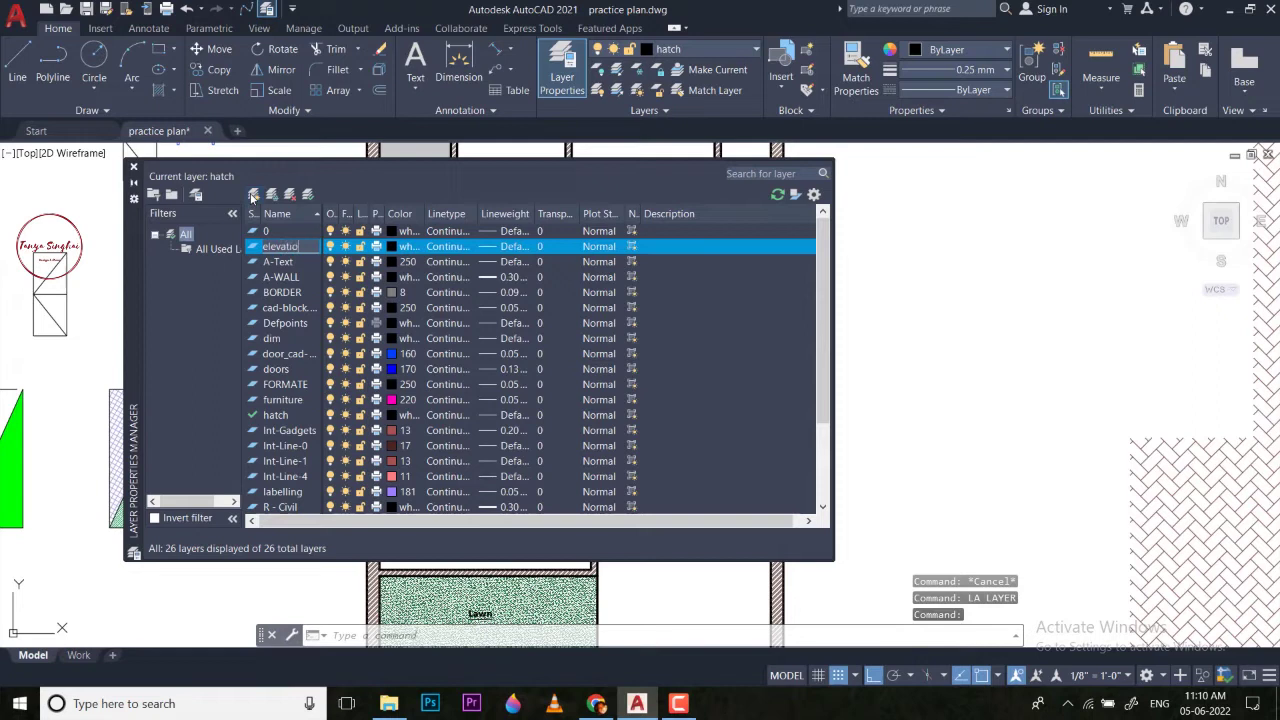
click(390, 246)
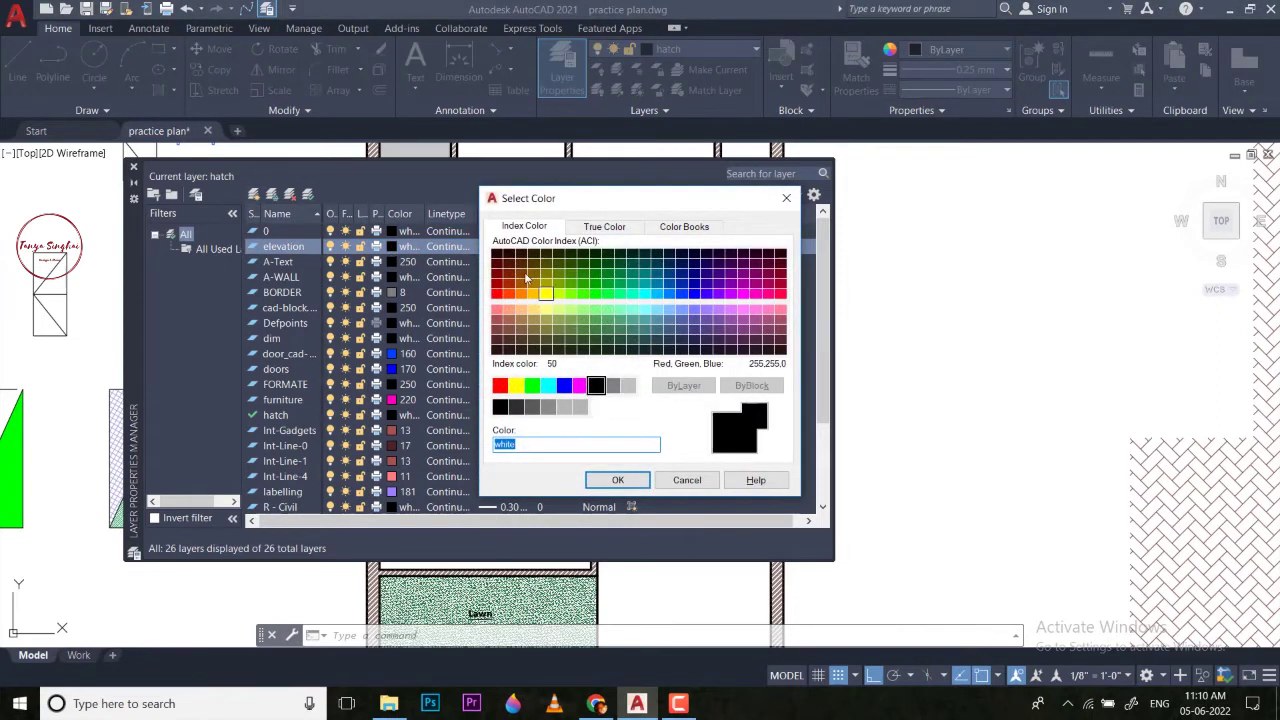
click(615, 480)
Set the elevation layer's lineweight to 0.15 mm and close the layer manager.
click(494, 247)
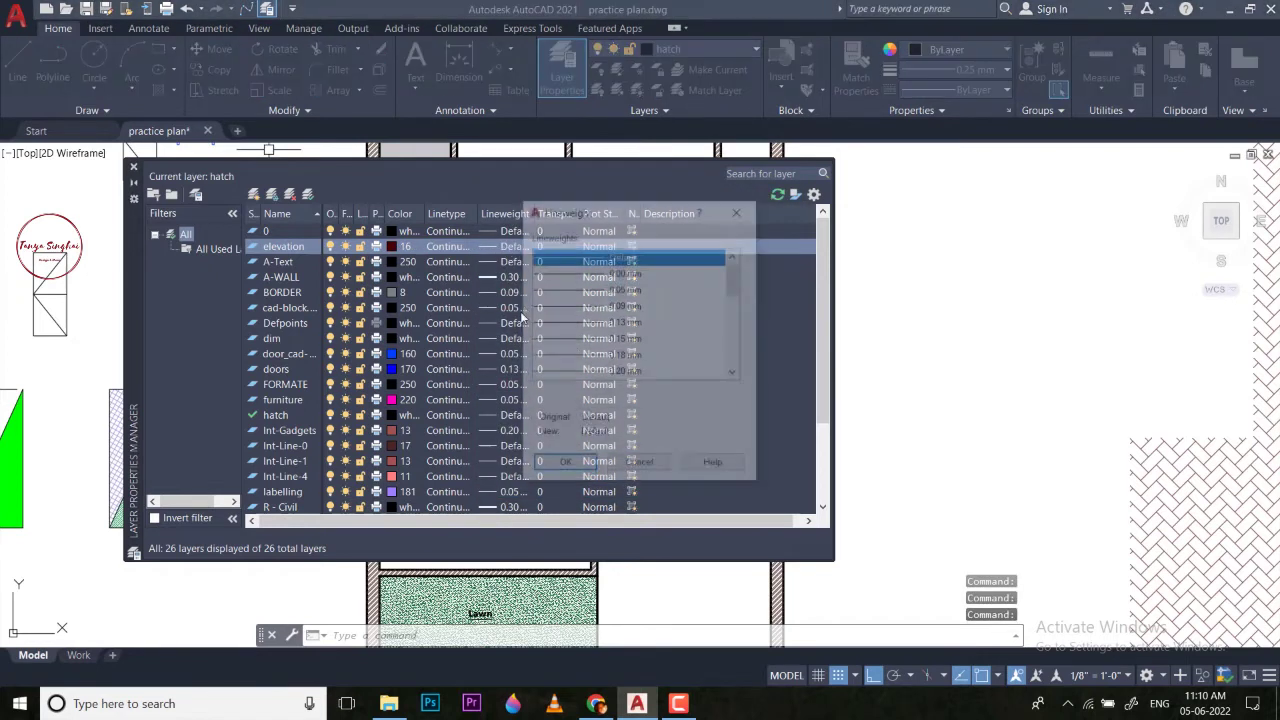
click(585, 341)
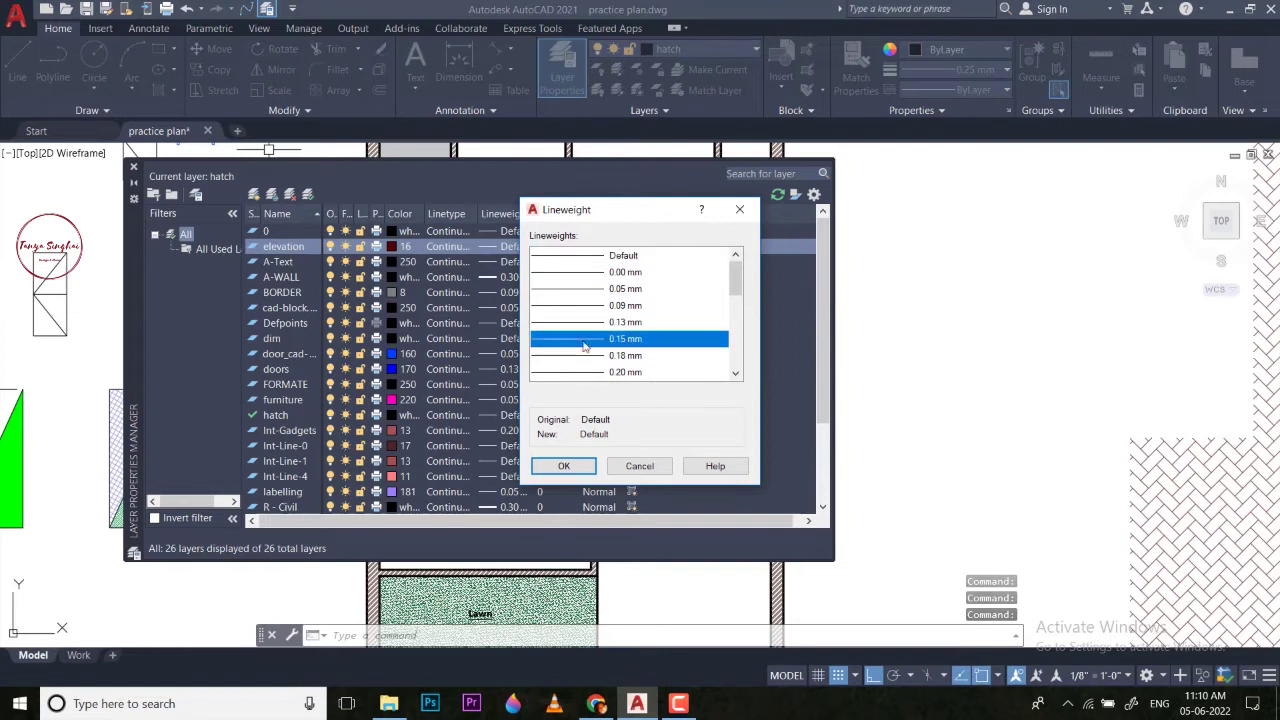
click(564, 467)
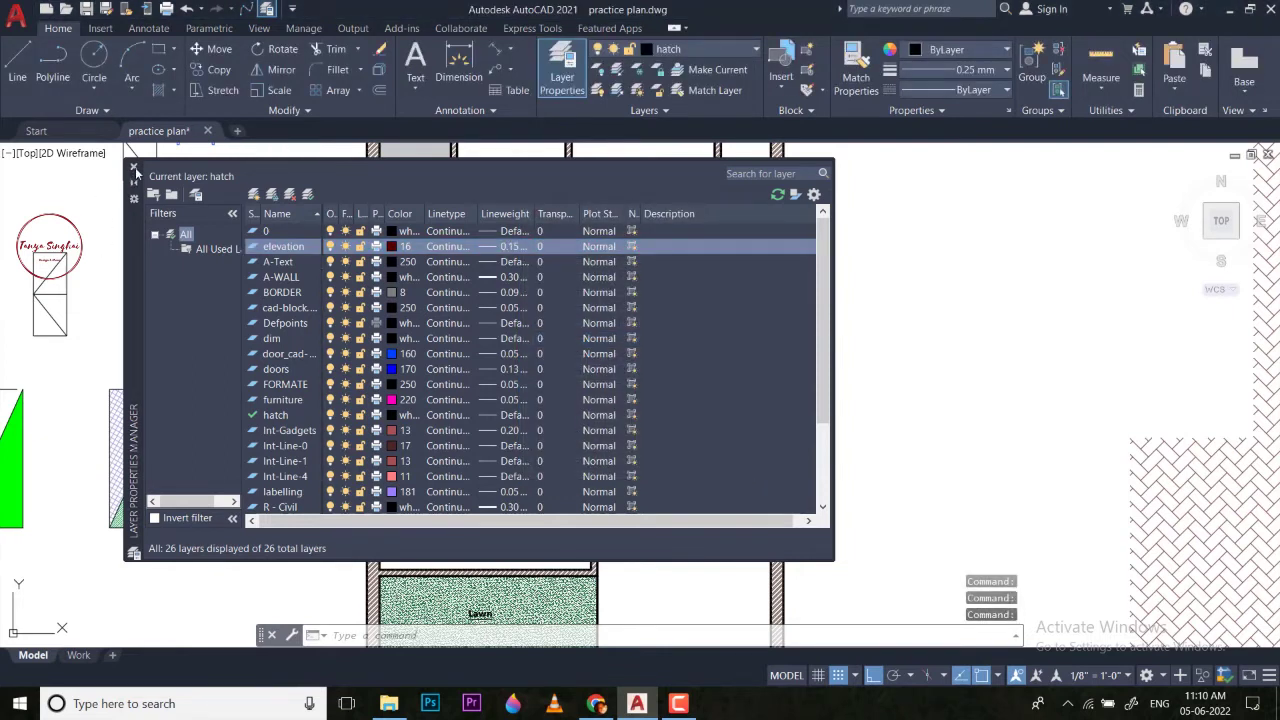
click(133, 166)
Move the counter outline, the drawing hall's opening line beside the parking and the parking gate line to the elevation layer.
scroll(279, 203, down, 5)
scroll(525, 305, up, 8)
click(665, 247)
click(508, 248)
click(524, 373)
click(411, 346)
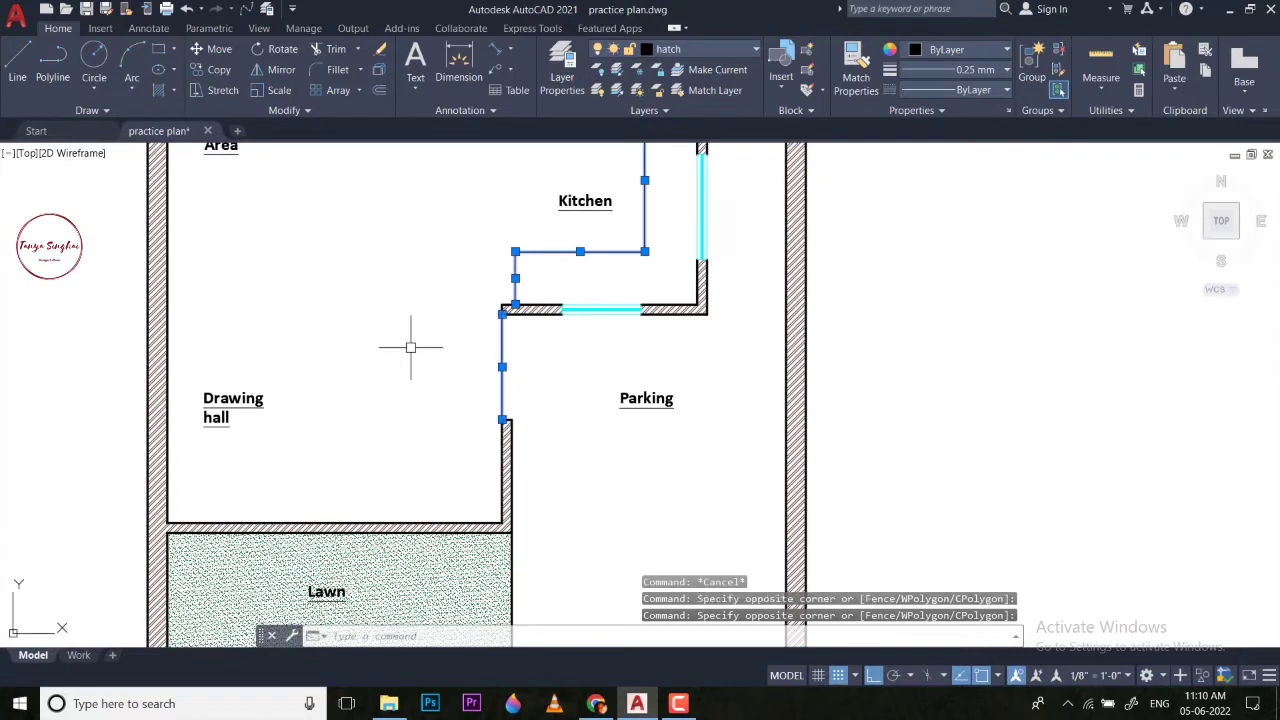
scroll(470, 320, down, 5)
scroll(497, 536, up, 4)
click(517, 490)
click(479, 380)
scroll(489, 353, down, 6)
middle_drag(515, 228, 531, 419)
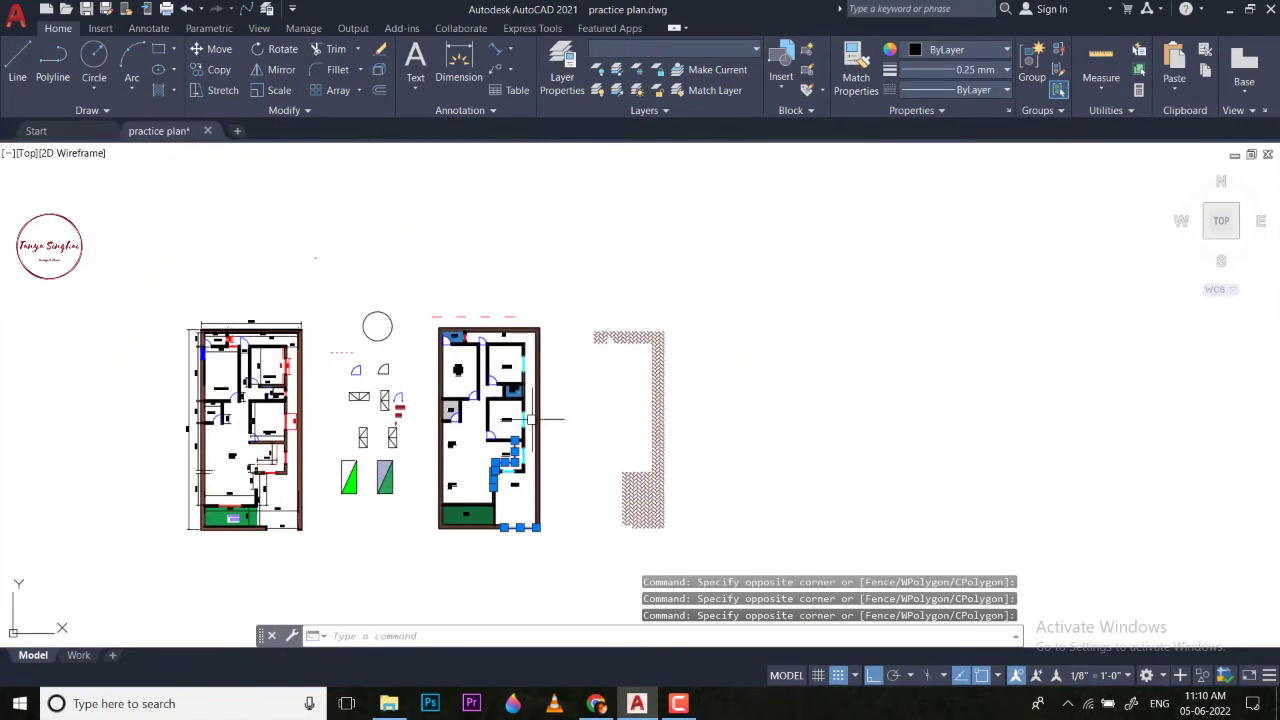
click(718, 48)
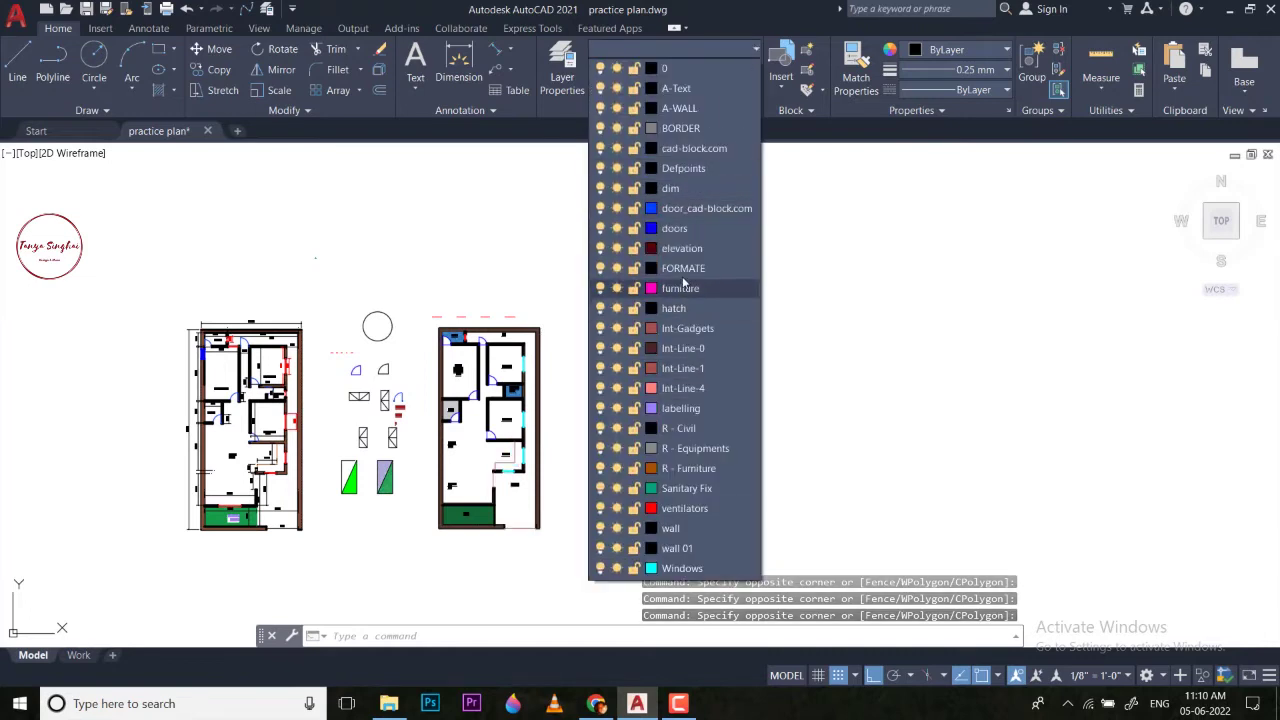
click(693, 249)
key(Escape)
Compare the whole practice plan with the reference plan to find what is still missing.
scroll(478, 462, up, 6)
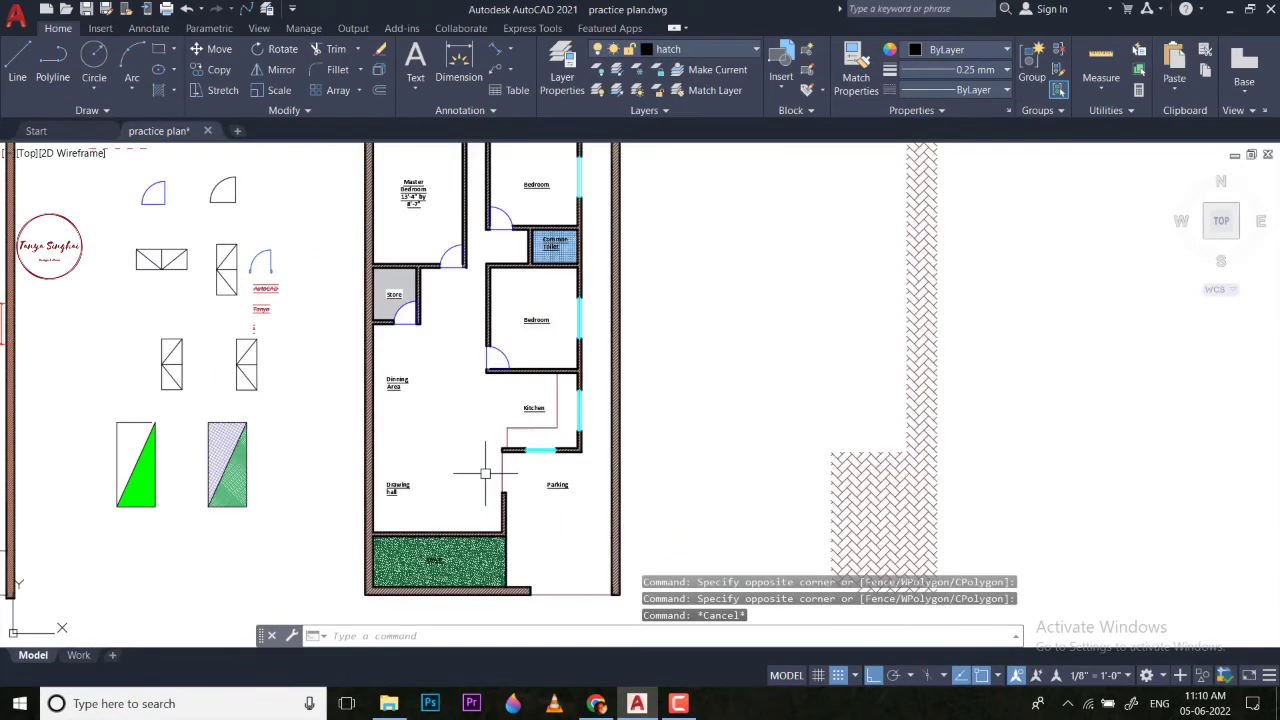
scroll(565, 322, down, 5)
scroll(562, 384, up, 4)
scroll(556, 381, down, 2)
middle_drag(560, 377, 560, 451)
scroll(623, 356, up, 2)
scroll(628, 355, down, 2)
middle_drag(632, 355, 706, 394)
middle_drag(602, 281, 723, 435)
scroll(730, 425, down, 2)
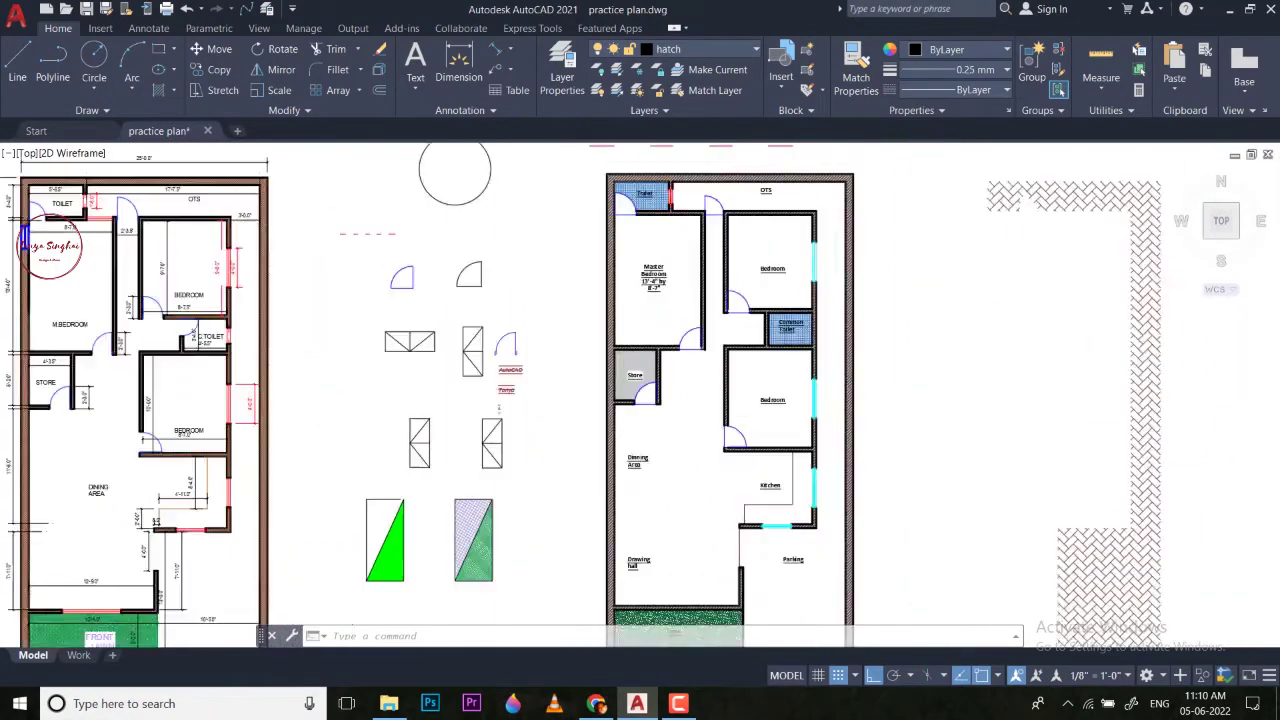
scroll(722, 420, down, 2)
scroll(712, 525, up, 2)
scroll(713, 532, down, 2)
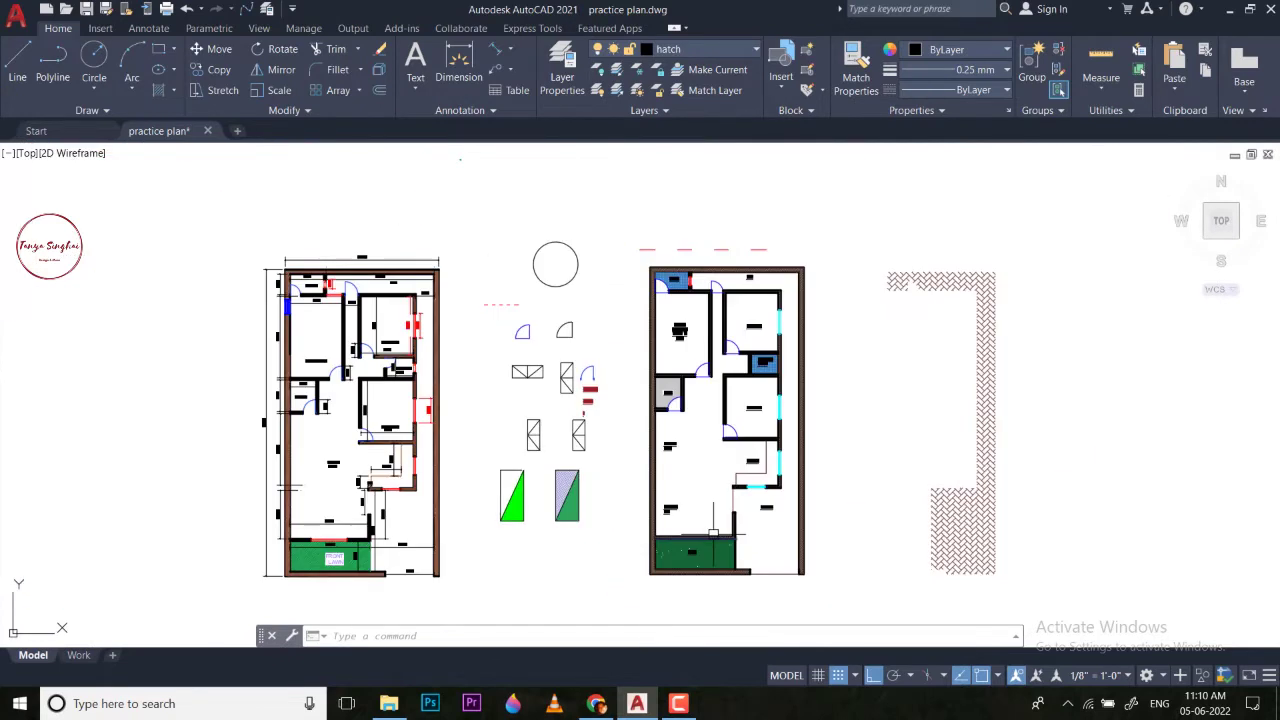
scroll(706, 500, up, 2)
scroll(700, 480, down, 2)
Dimension the width of the window in the wall above the reference plan's front lawn.
scroll(405, 418, up, 6)
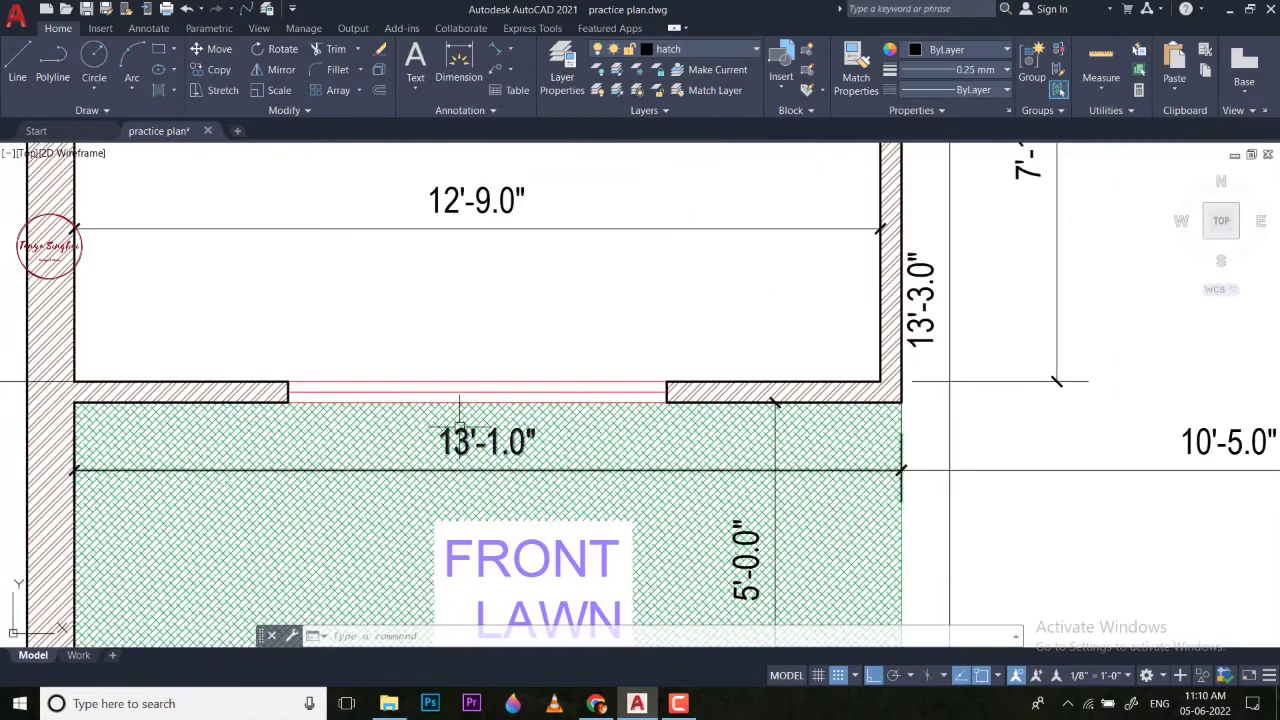
click(456, 57)
click(288, 382)
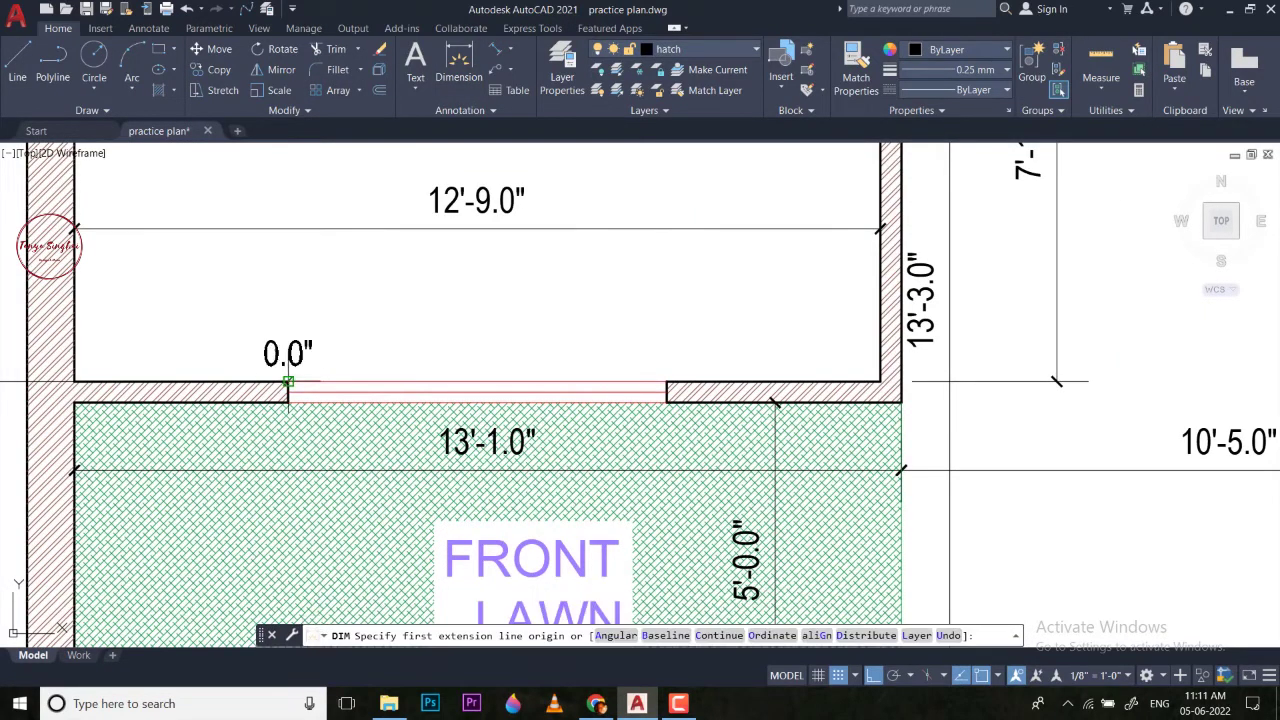
click(667, 382)
click(606, 333)
Draw a vertical line upward from the midpoint of the practice drawing hall's lower wall.
scroll(594, 340, down, 6)
middle_drag(592, 341, 440, 384)
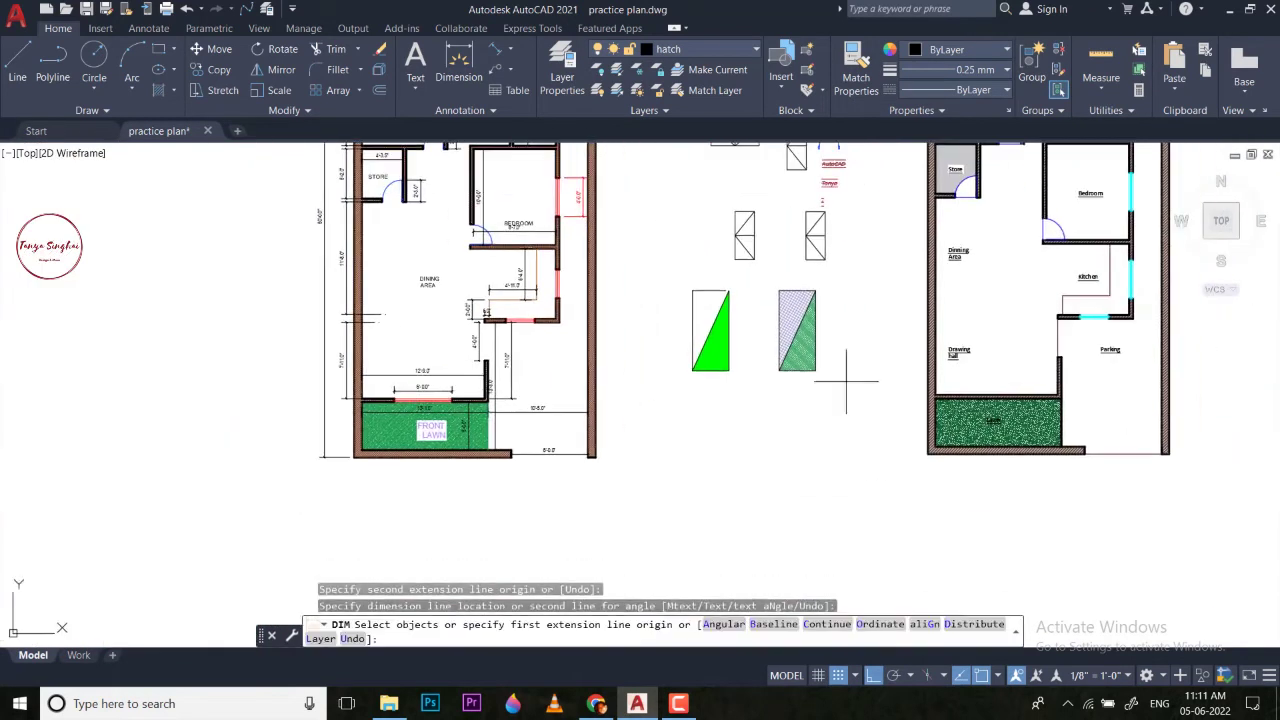
scroll(1030, 371, up, 5)
middle_drag(970, 441, 906, 429)
text(l)
key(Return)
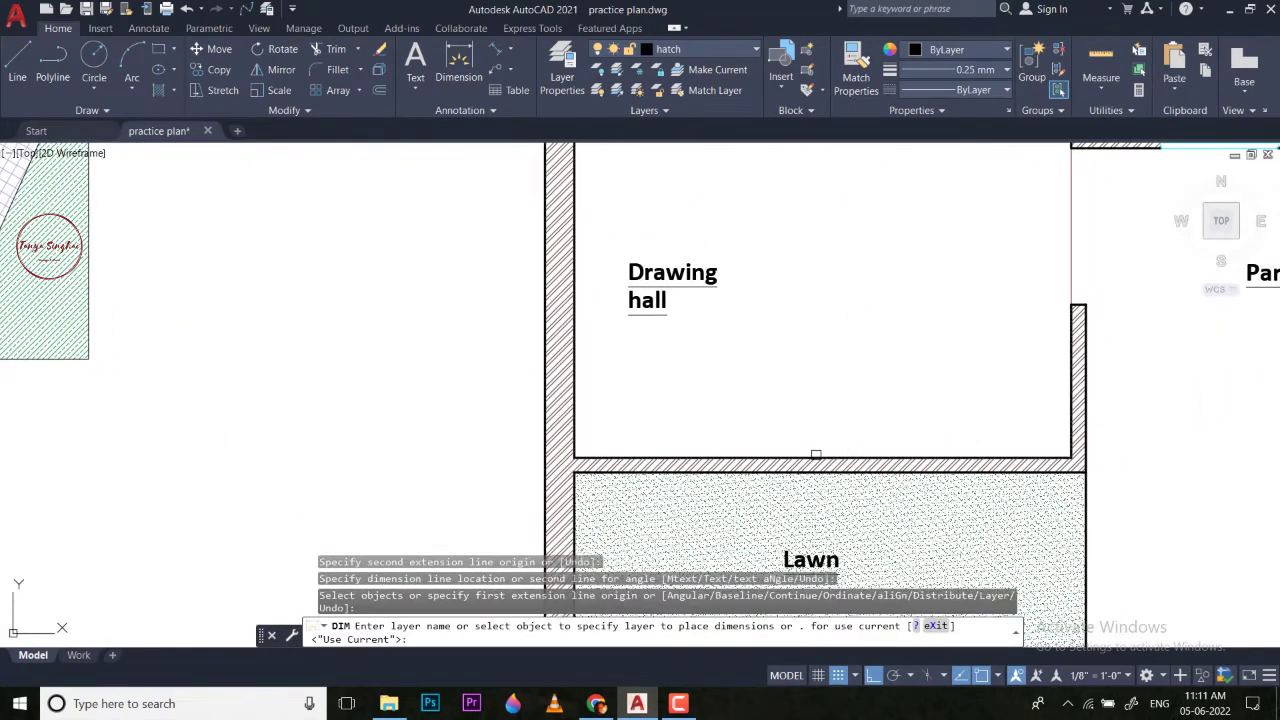
key(Escape)
text(l)
key(Return)
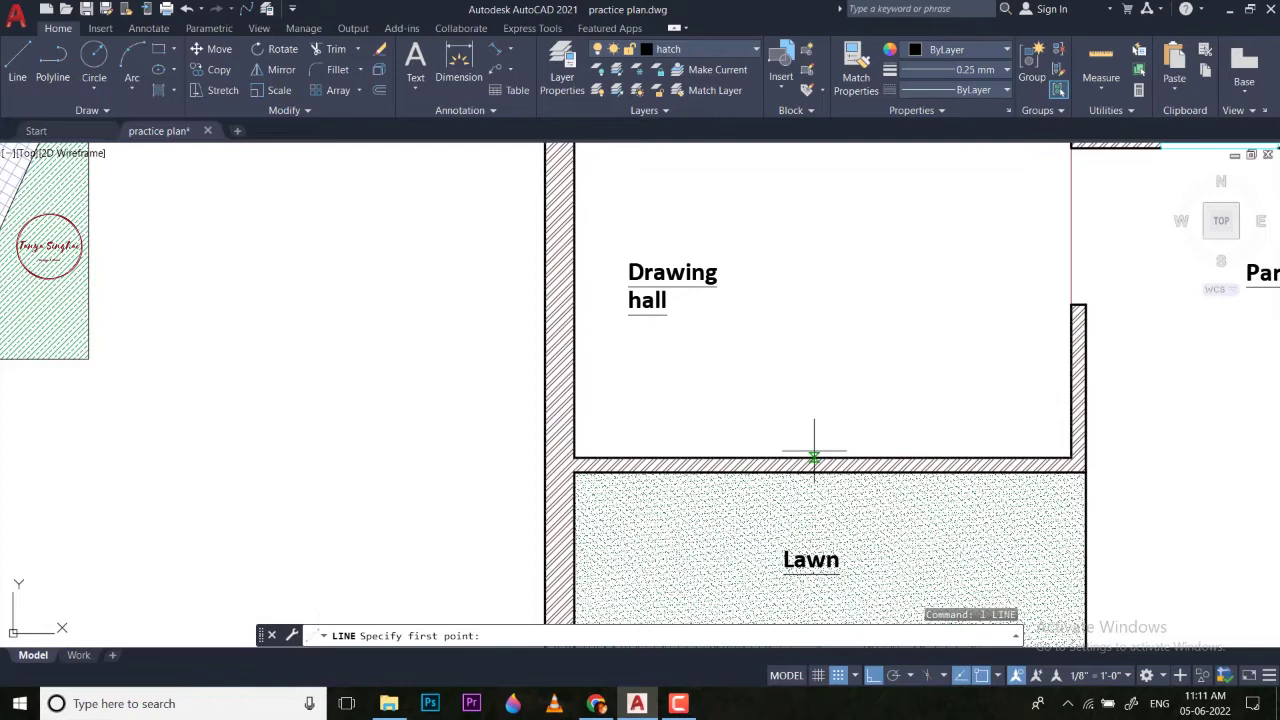
click(822, 458)
click(822, 321)
key(Return)
Offset the vertical centre line 3' to each side.
text(o)
key(Return)
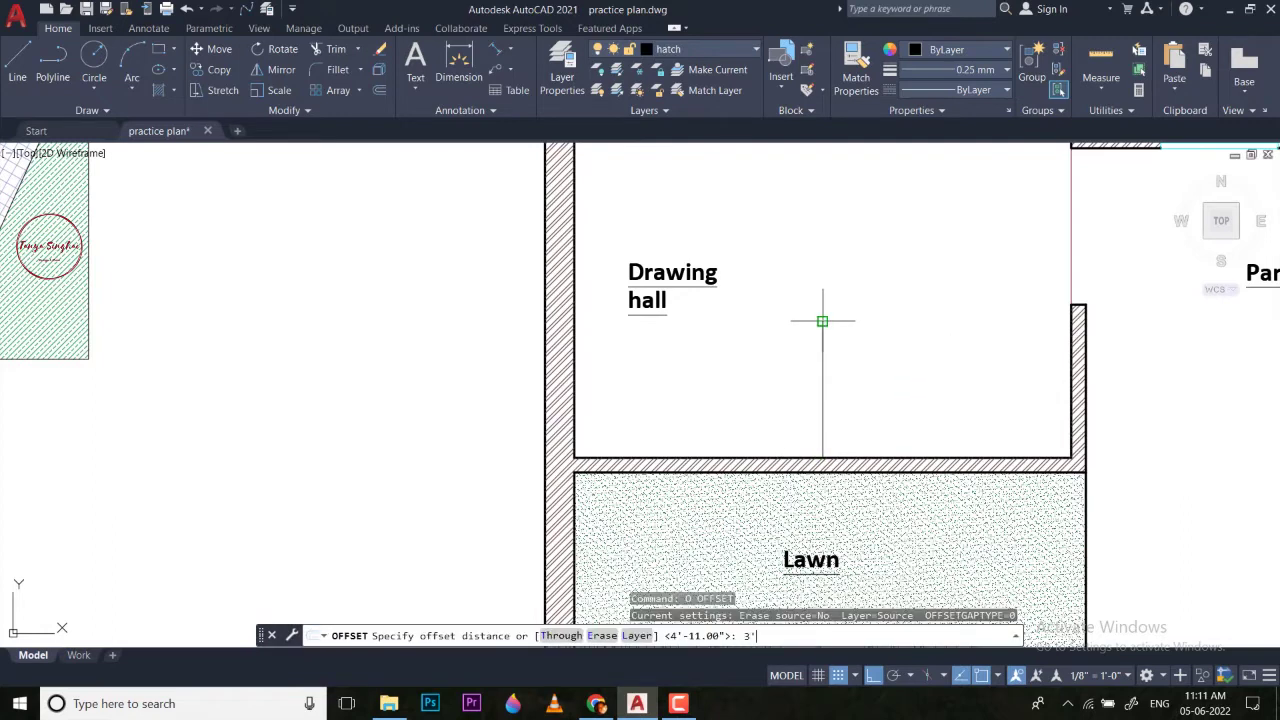
key(Return)
click(824, 321)
click(756, 336)
click(823, 347)
click(886, 349)
key(Escape)
Try to extend the left offset line down through the wall.
text(ex)
key(Return)
mouse_move(785, 380)
mouse_down()
mouse_move(613, 384)
mouse_move(700, 414)
mouse_move(620, 443)
mouse_move(700, 460)
mouse_up()
scroll(705, 457, up, 10)
key(Escape)
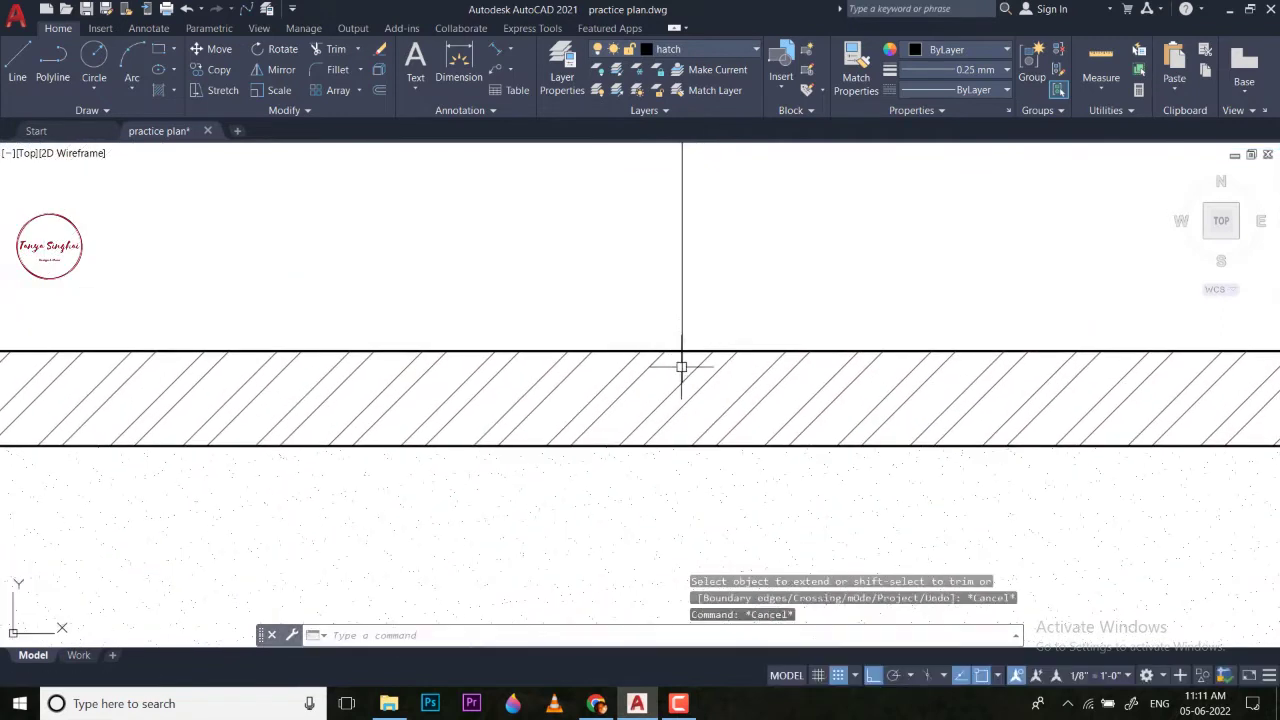
Stretch the left offset line's lower end down past the lawn side of the wall.
click(682, 368)
click(682, 382)
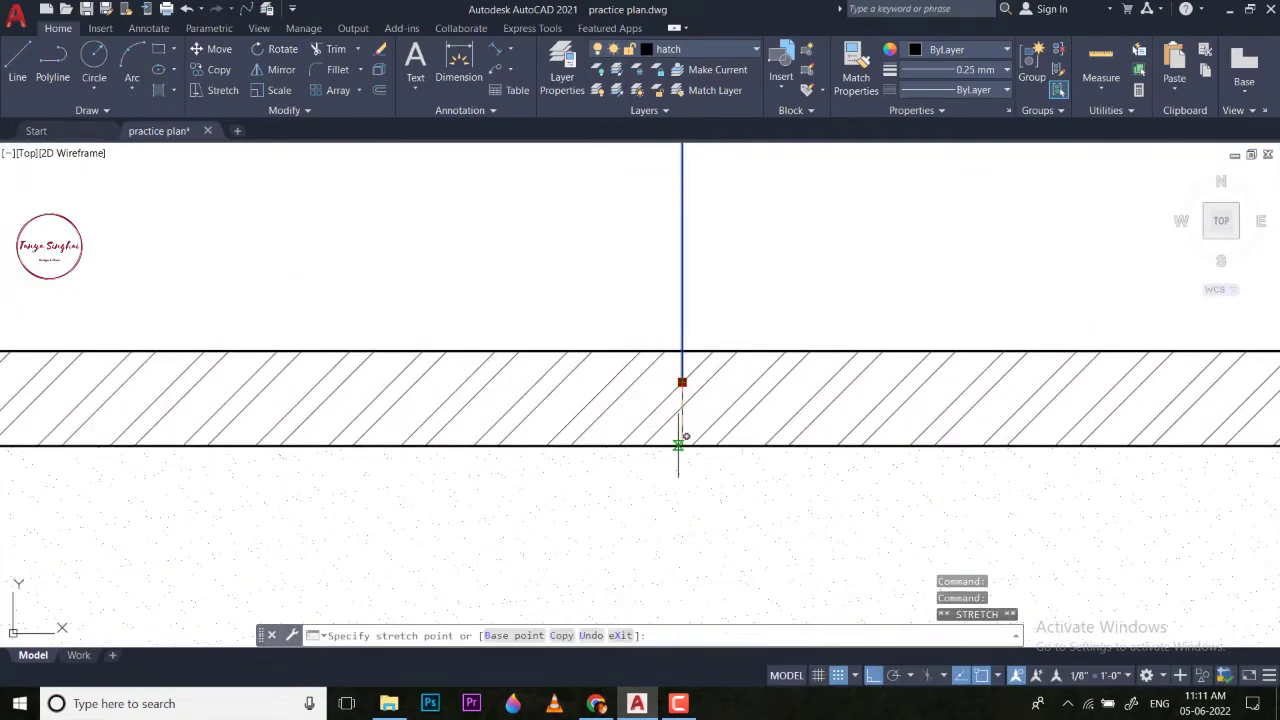
click(680, 472)
key(Escape)
key(Escape)
scroll(714, 471, down, 5)
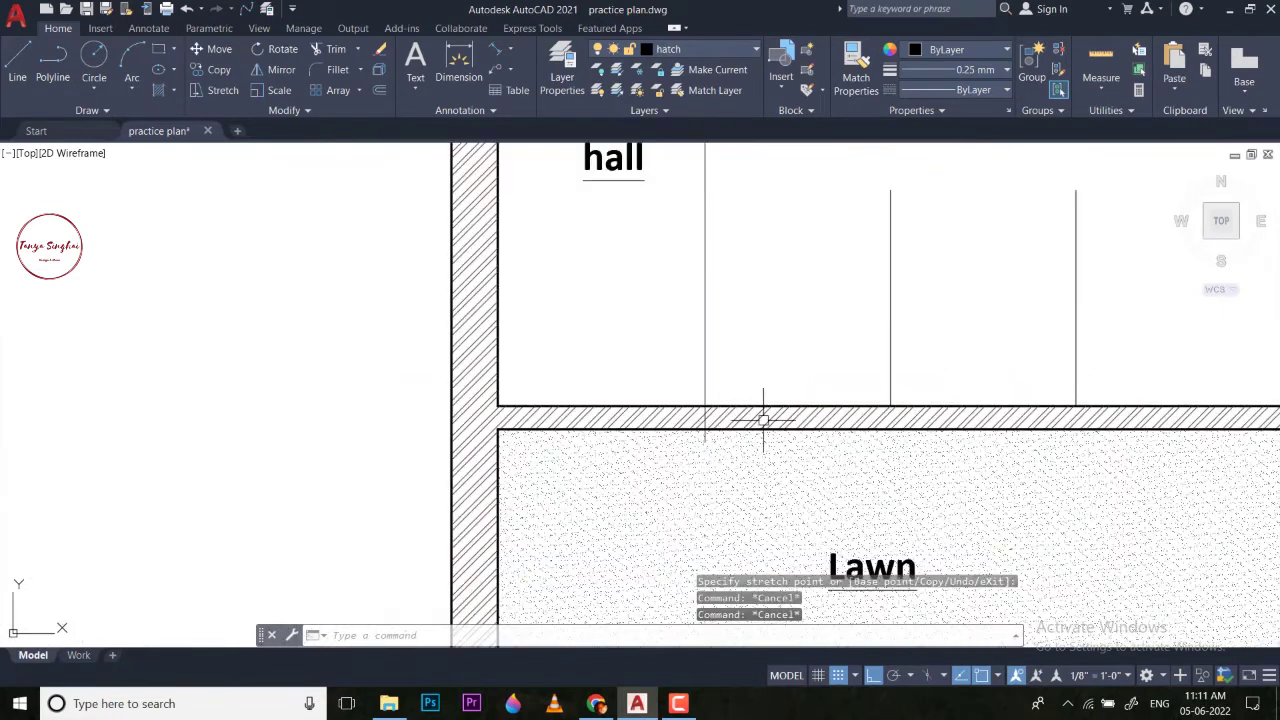
Stretch the lower end of the right offset line down past the lawn side of the wall.
middle_drag(766, 420, 921, 420)
click(921, 380)
scroll(889, 423, up, 5)
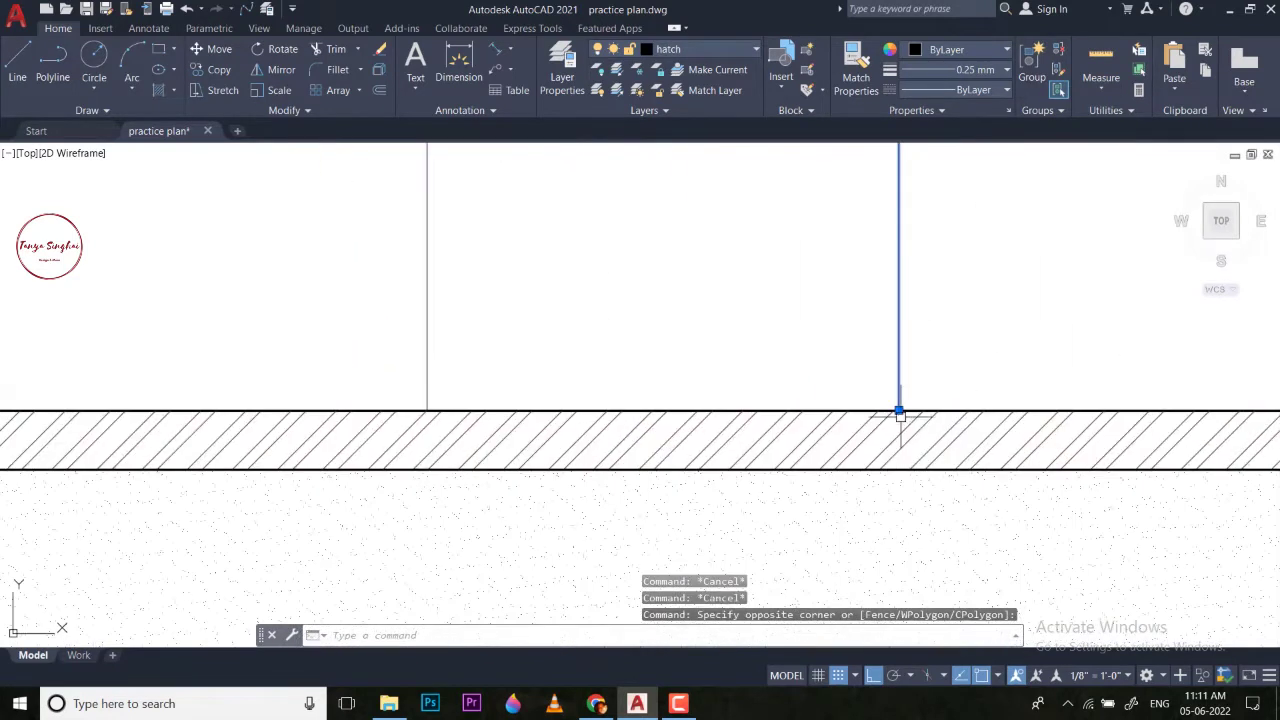
click(898, 410)
click(898, 504)
key(Escape)
key(Escape)
scroll(770, 407, down, 5)
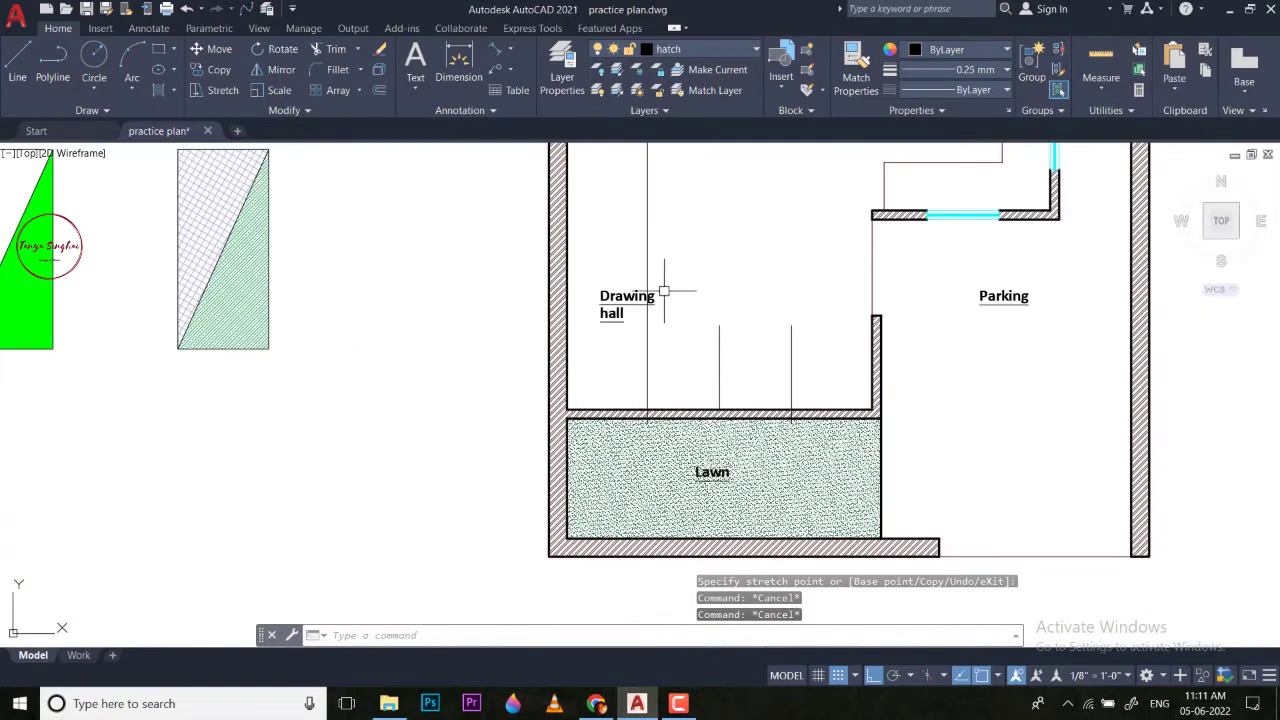
Erase the vertical centre line between the two offset lines in the drawing hall.
middle_drag(686, 324, 685, 306)
click(677, 328)
text(E)
key(Return)
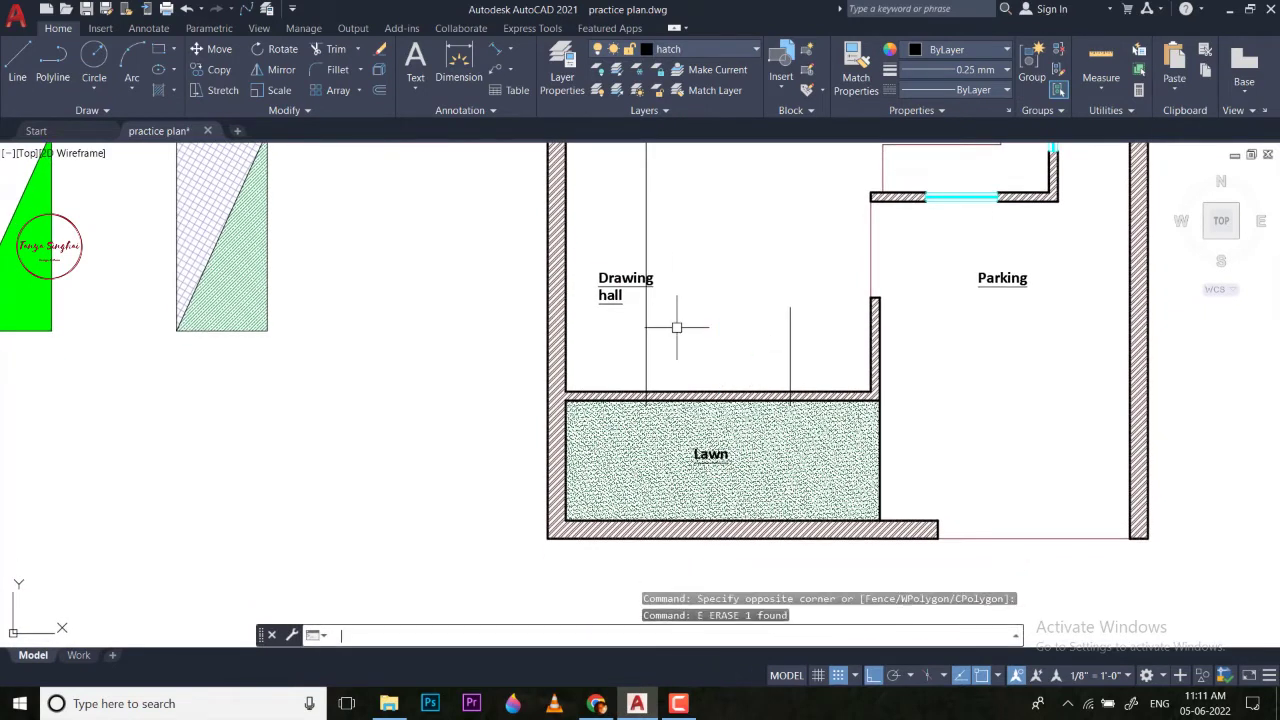
Trim the wall lines and wall hatch between the two offset lines to open the drawing hall's window gap.
text(tr)
key(Return)
scroll(677, 328, up, 4)
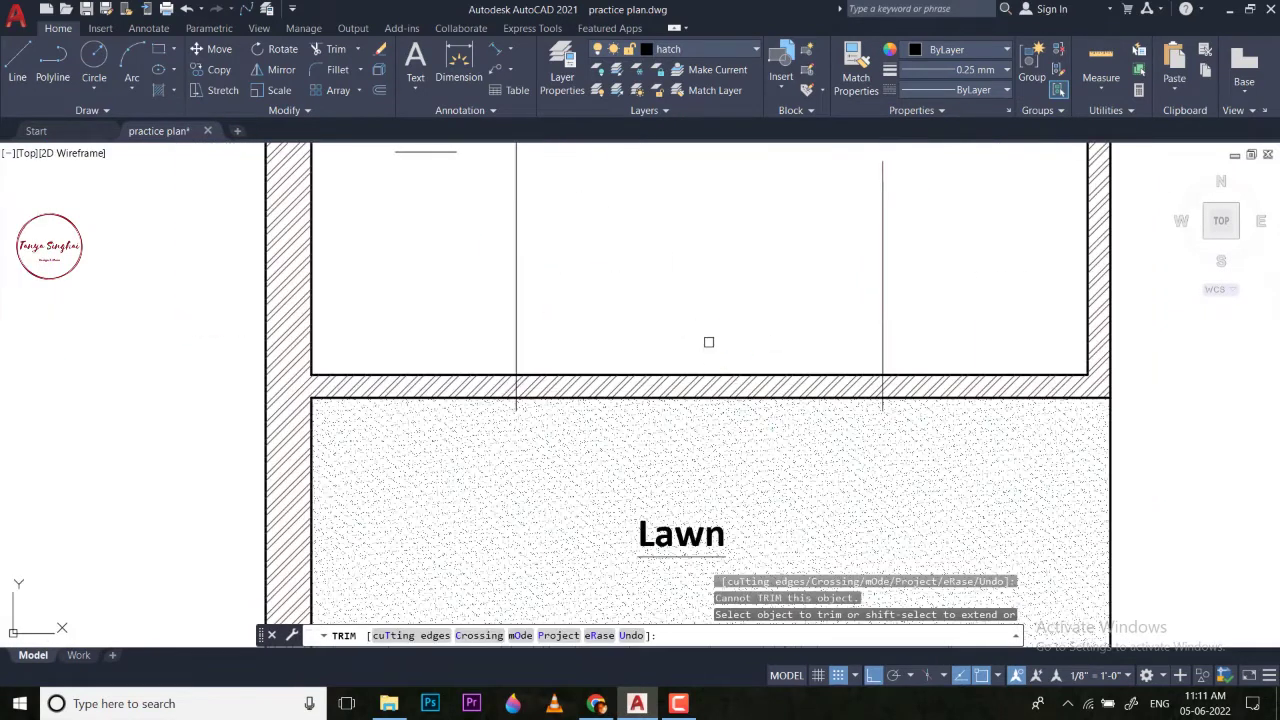
key(Escape)
text(tr)
key(Return)
drag(706, 342, 681, 396)
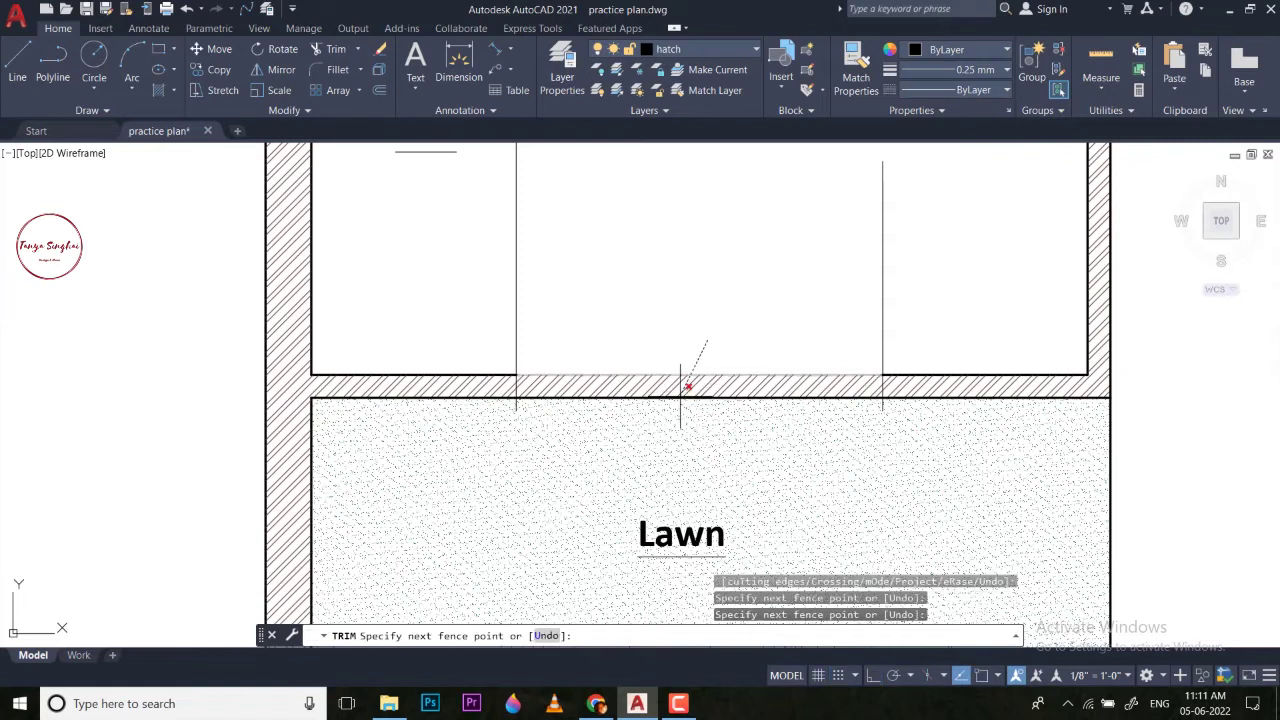
key(Return)
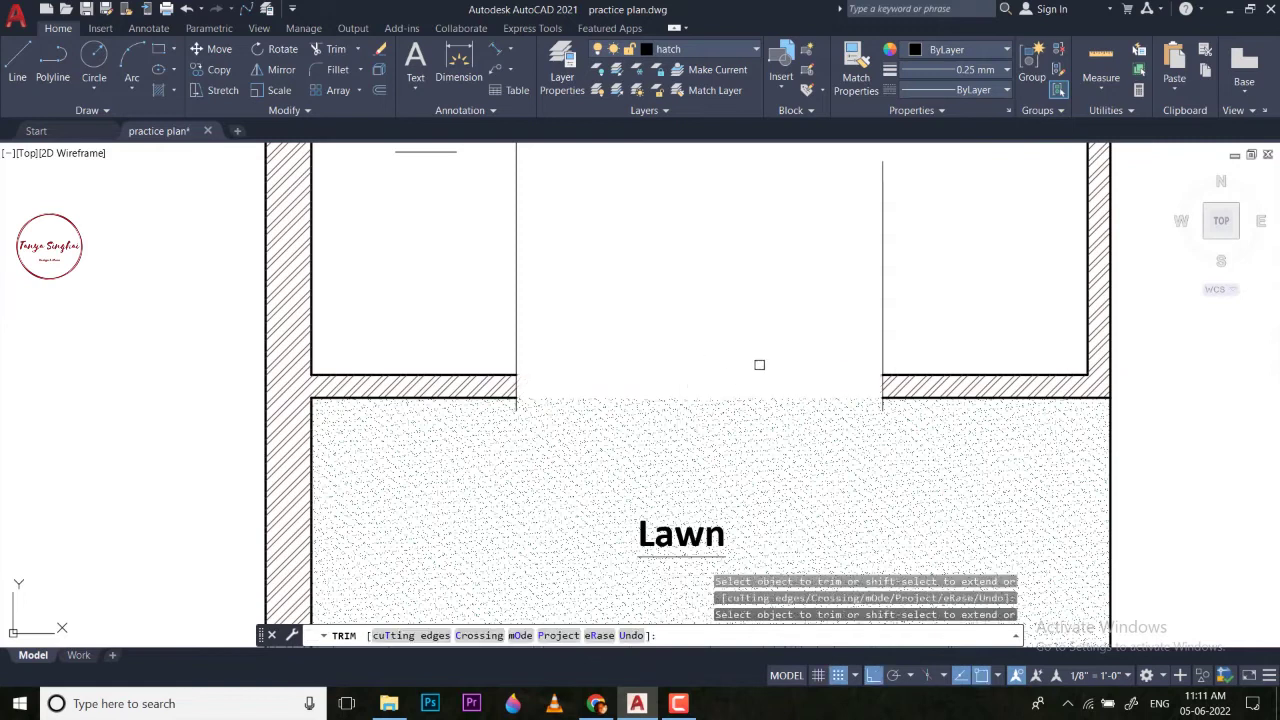
key(Escape)
Erase the two vertical offset lines beside the drawing hall's window opening.
click(958, 310)
click(480, 263)
text(e)
key(Return)
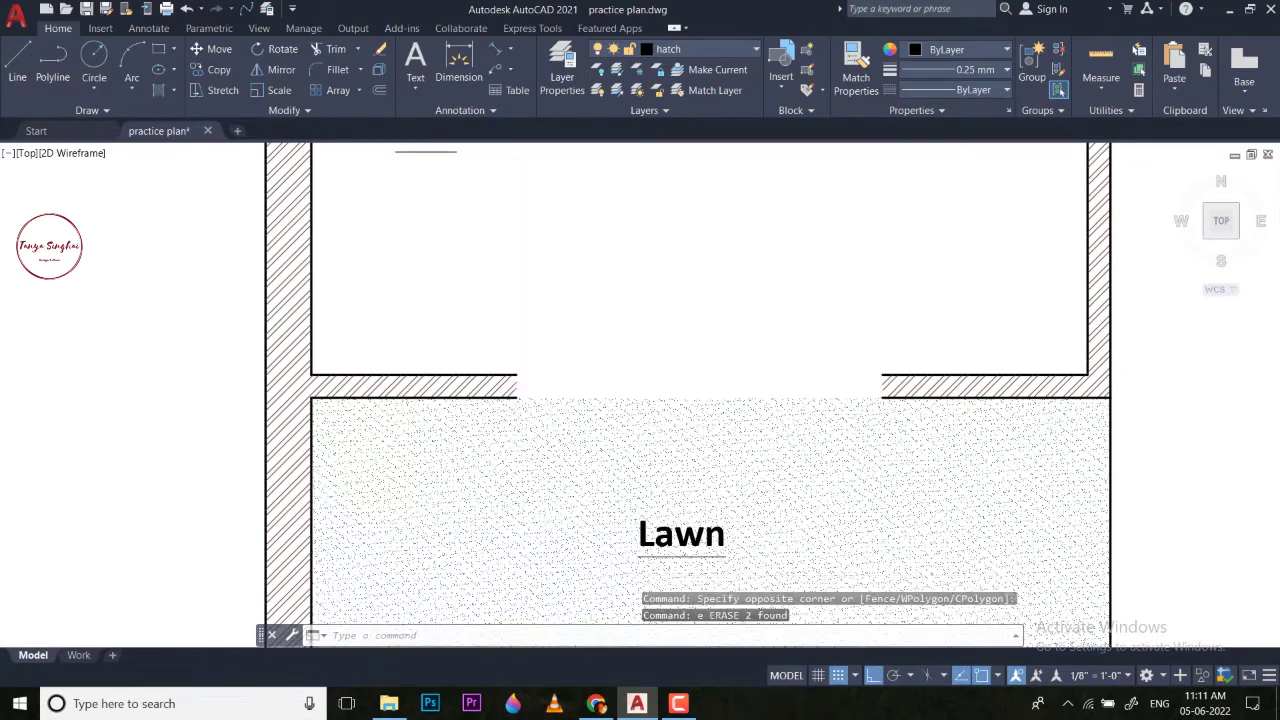
Copy the complete kitchen window on the parking side, from its lower-left corner to the left end of the drawing hall's wall opening.
scroll(617, 293, down, 6)
scroll(617, 293, up, 8)
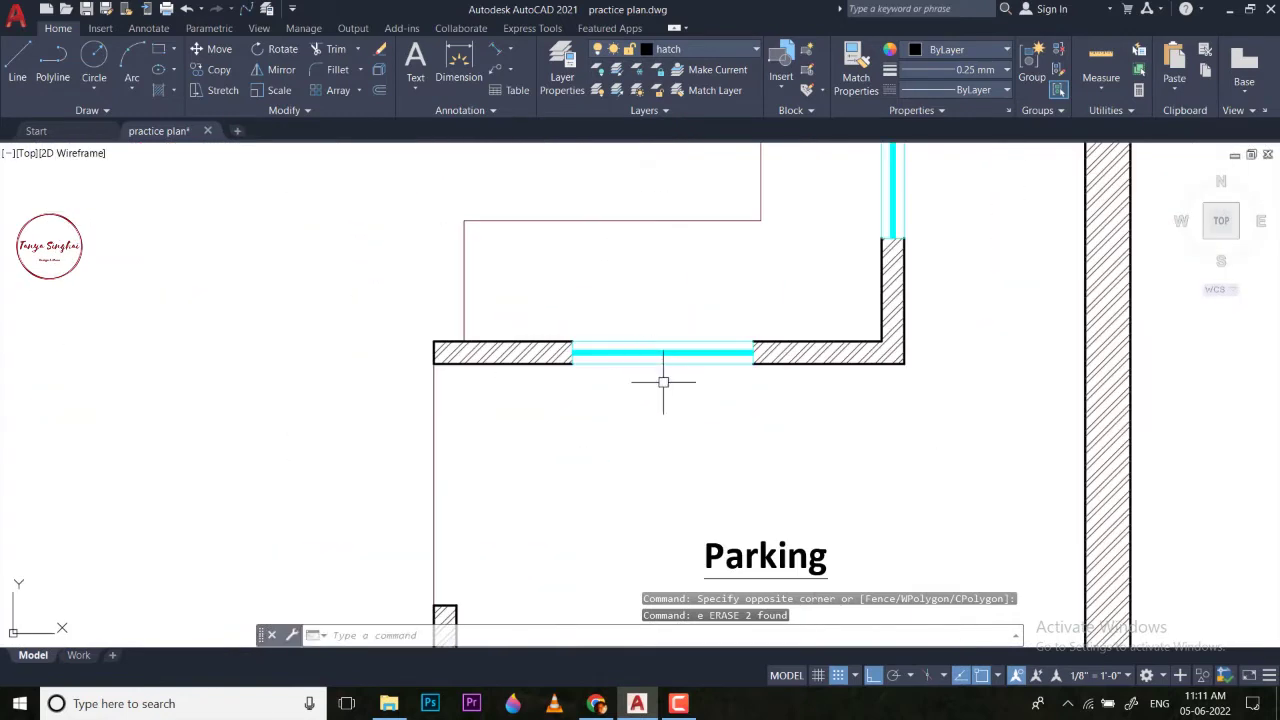
click(663, 377)
click(644, 303)
scroll(755, 350, up, 8)
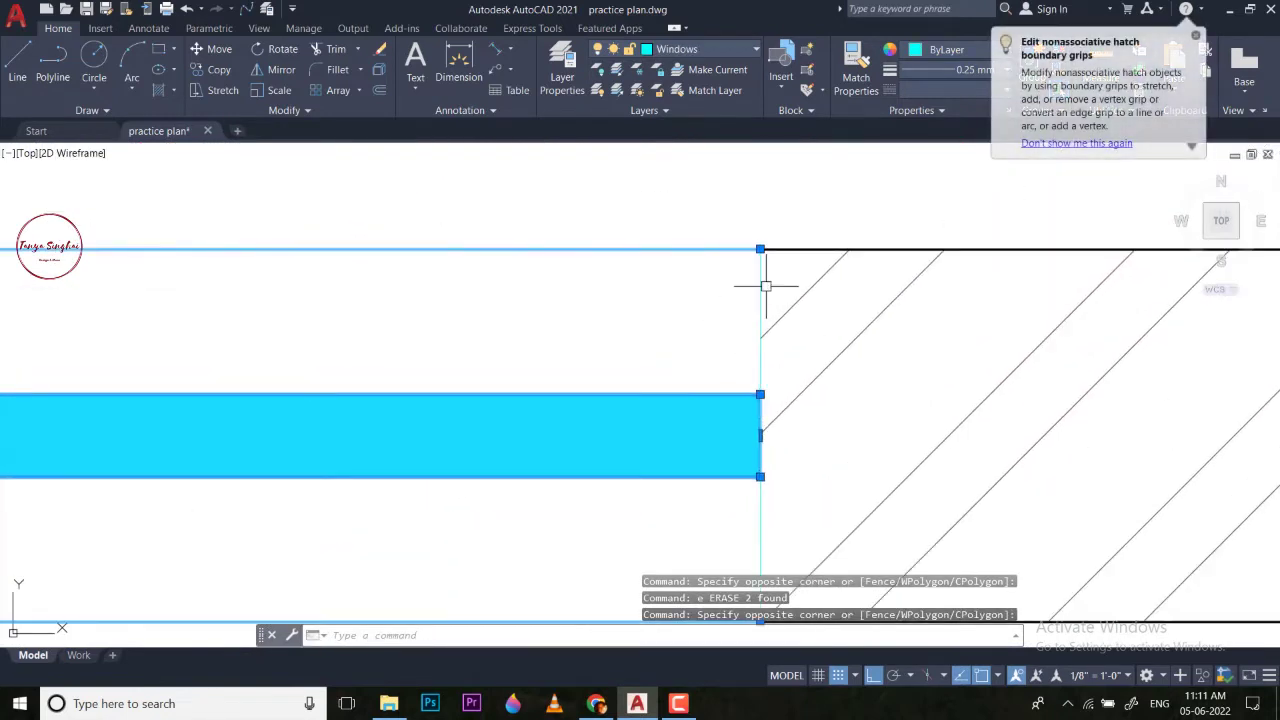
scroll(1034, 309, down, 6)
scroll(394, 306, up, 6)
click(371, 333)
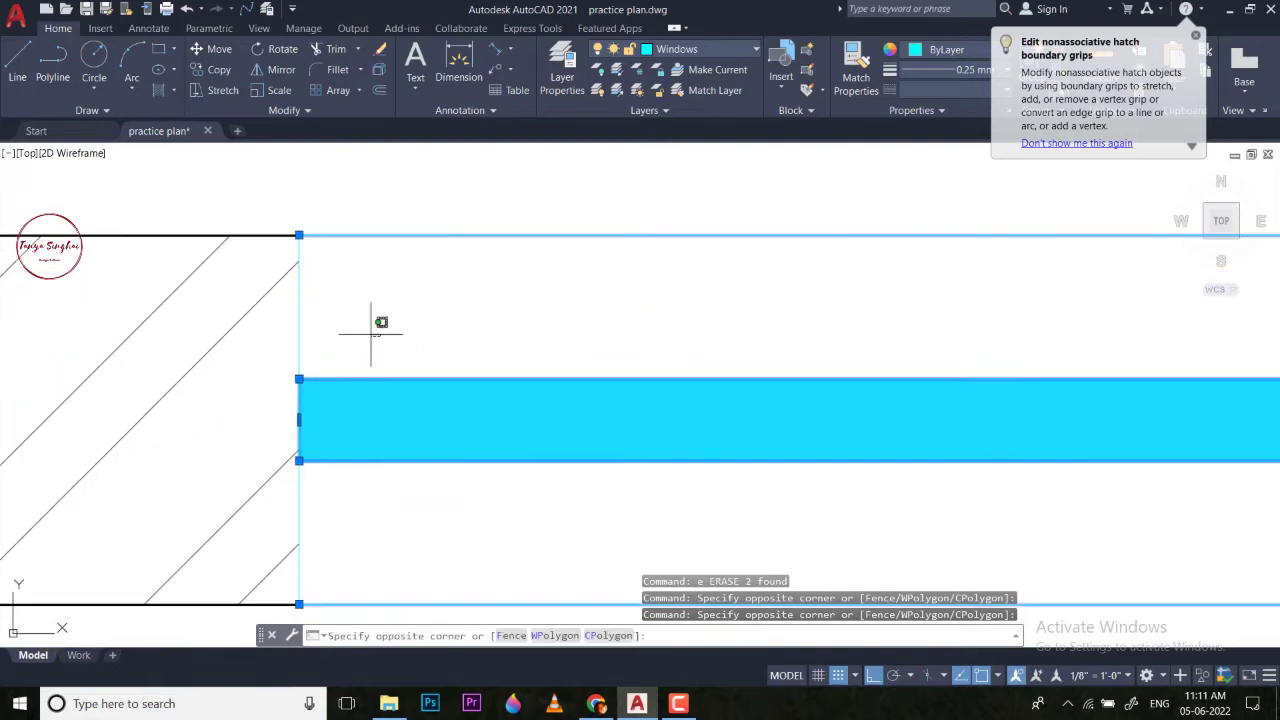
click(363, 357)
scroll(477, 314, down, 6)
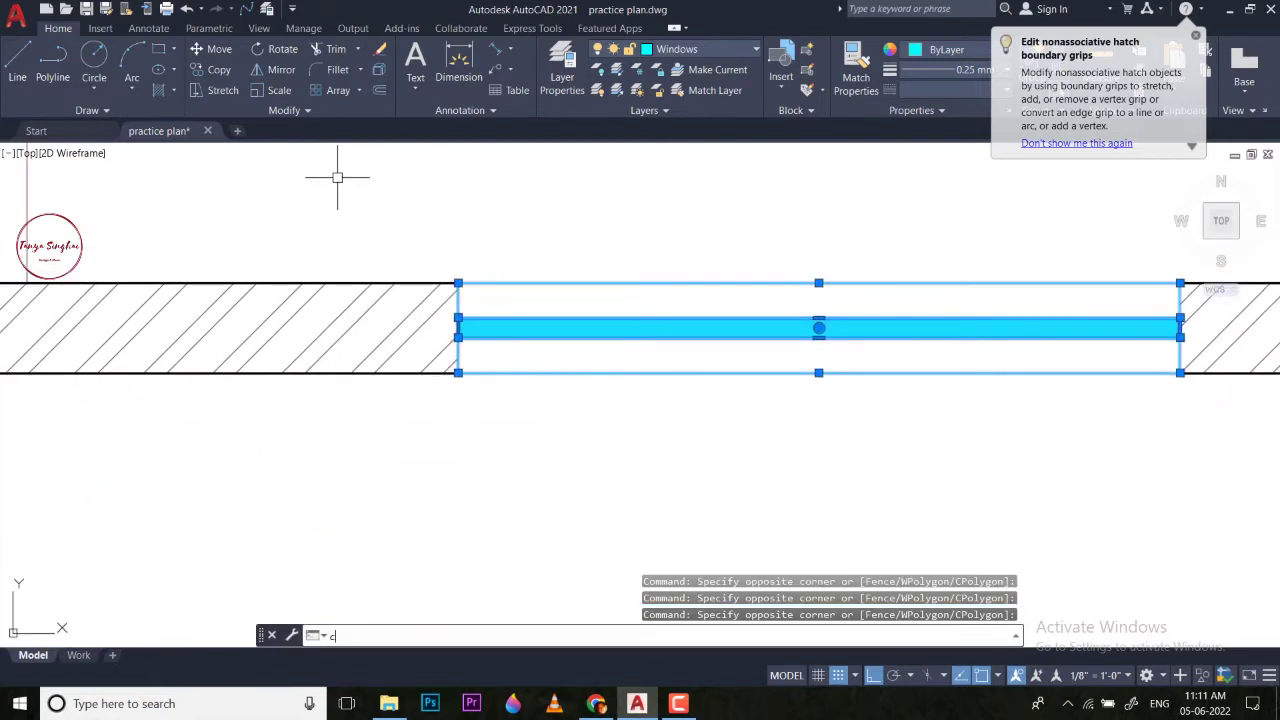
key(Return)
click(458, 372)
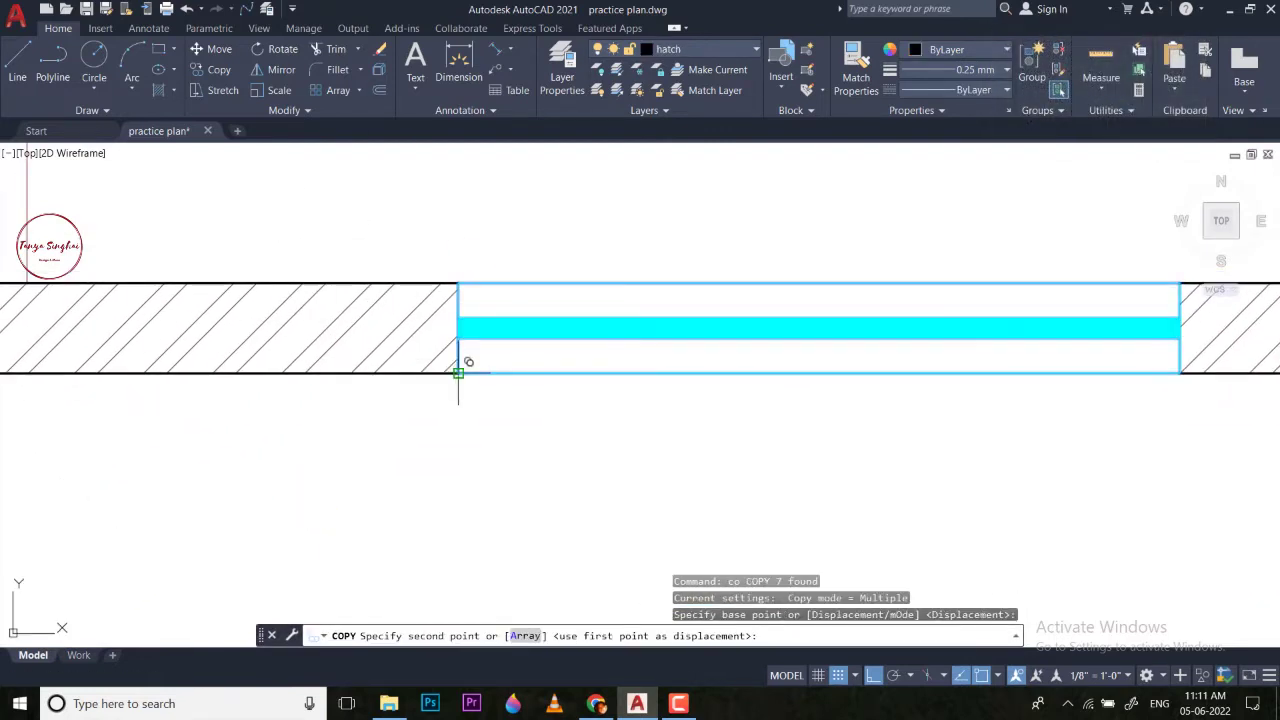
scroll(458, 370, down, 10)
middle_drag(268, 524, 429, 433)
scroll(383, 452, up, 2)
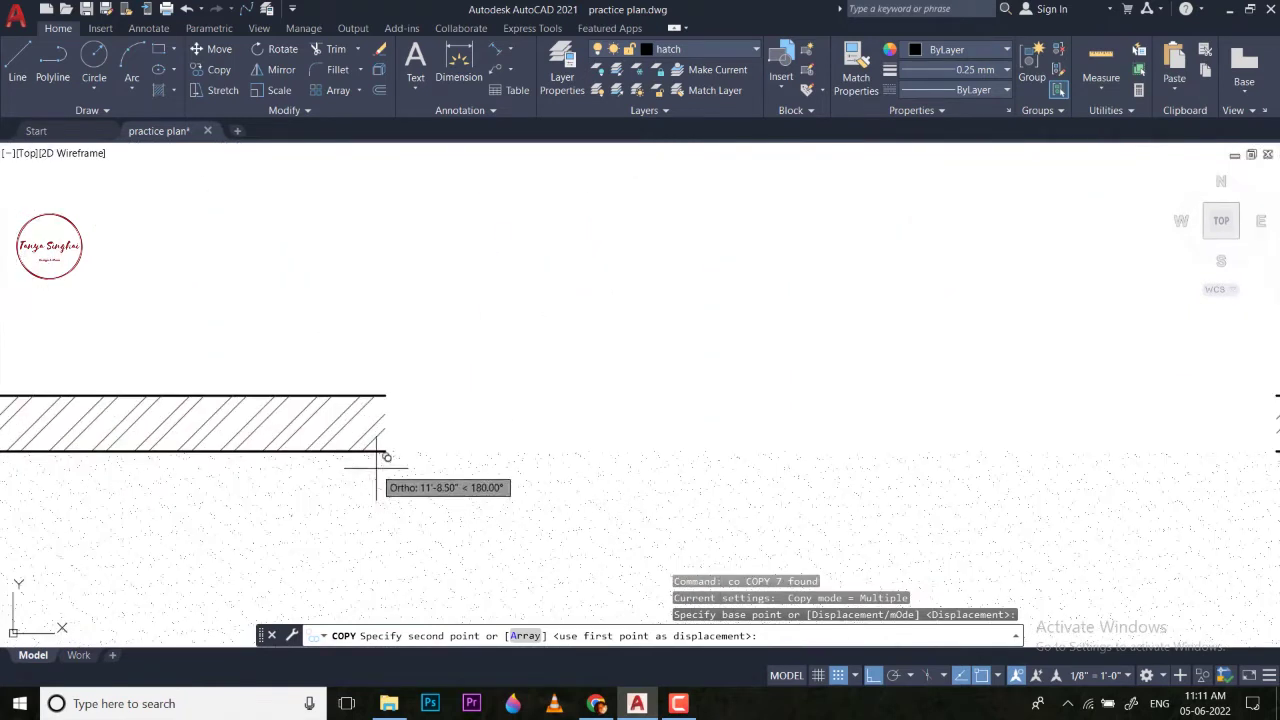
click(389, 443)
key(Escape)
Stretch the right end of the copied window to the opening's right wall edge, leaving the lawn hatch out of the selection.
middle_drag(776, 391, 714, 337)
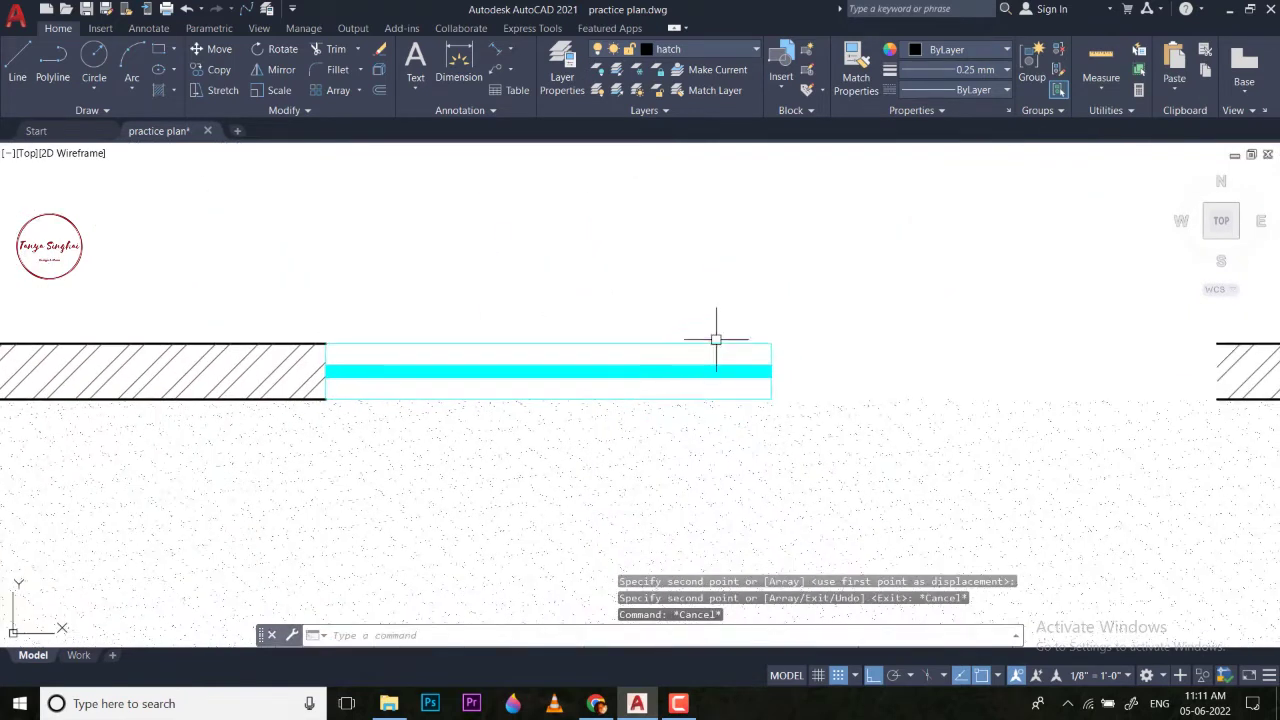
click(797, 283)
click(723, 489)
shift+click(976, 346)
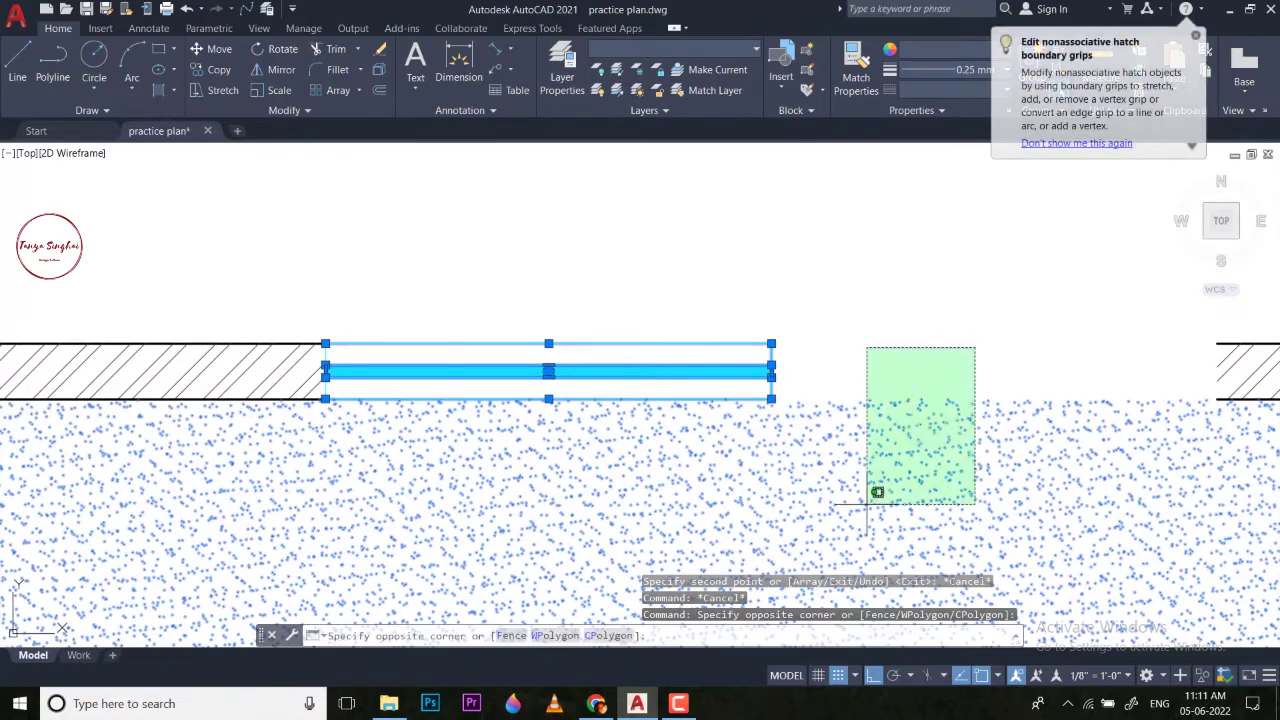
shift+click(859, 511)
middle_drag(860, 405, 785, 369)
text(s)
key(Return)
click(707, 369)
middle_drag(824, 339, 581, 366)
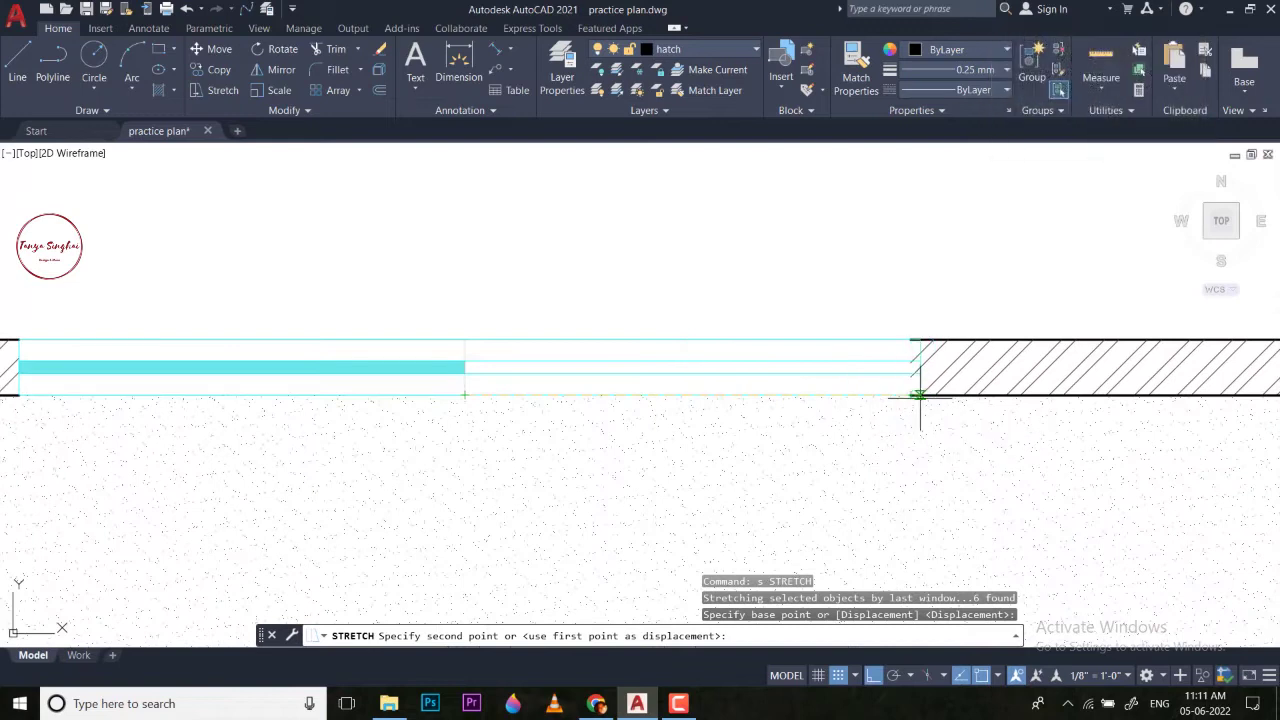
click(910, 395)
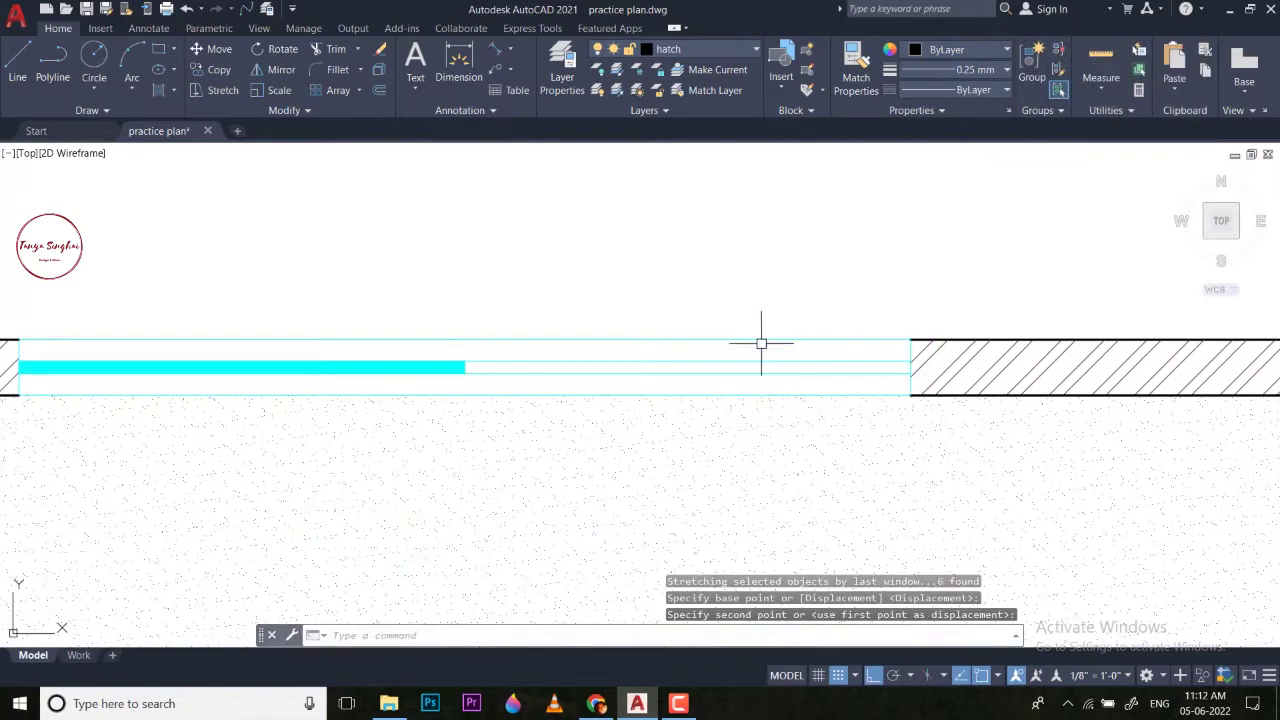
Stretch the window's solid cyan hatch to the right end of the drawing hall window.
scroll(429, 366, up, 4)
click(430, 372)
click(509, 371)
click(509, 372)
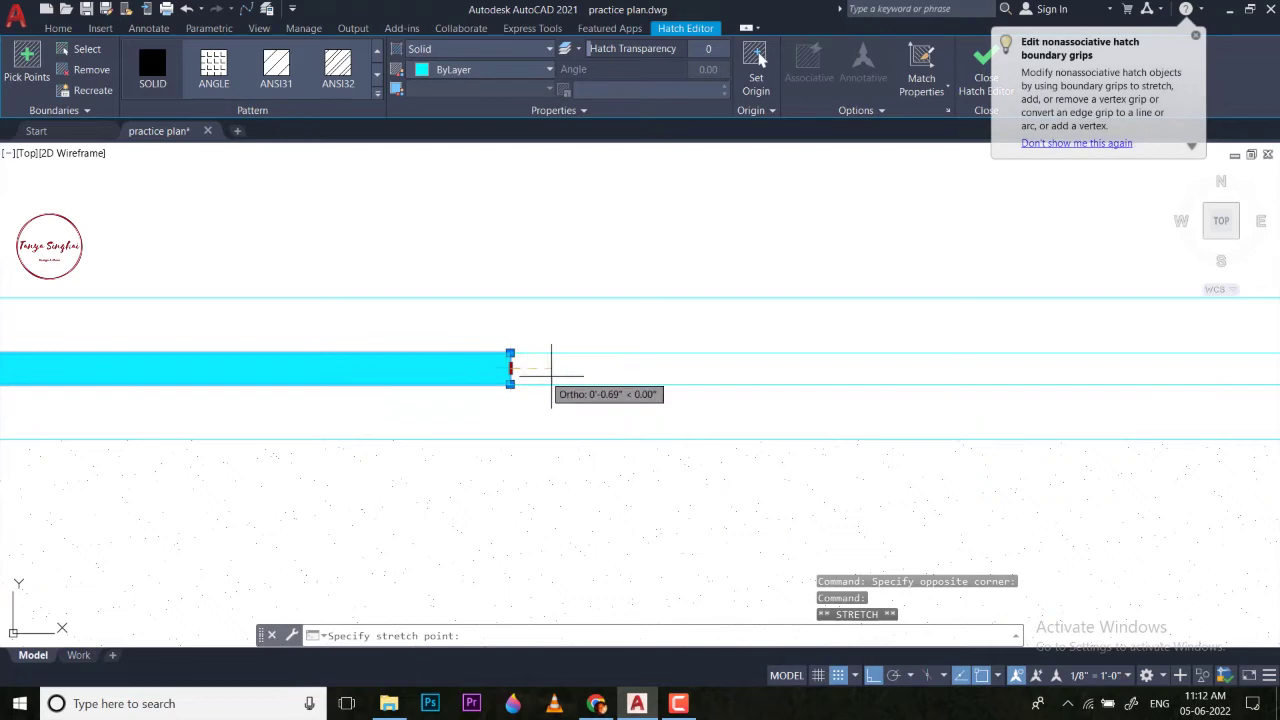
scroll(375, 374, down, 3)
scroll(620, 378, up, 5)
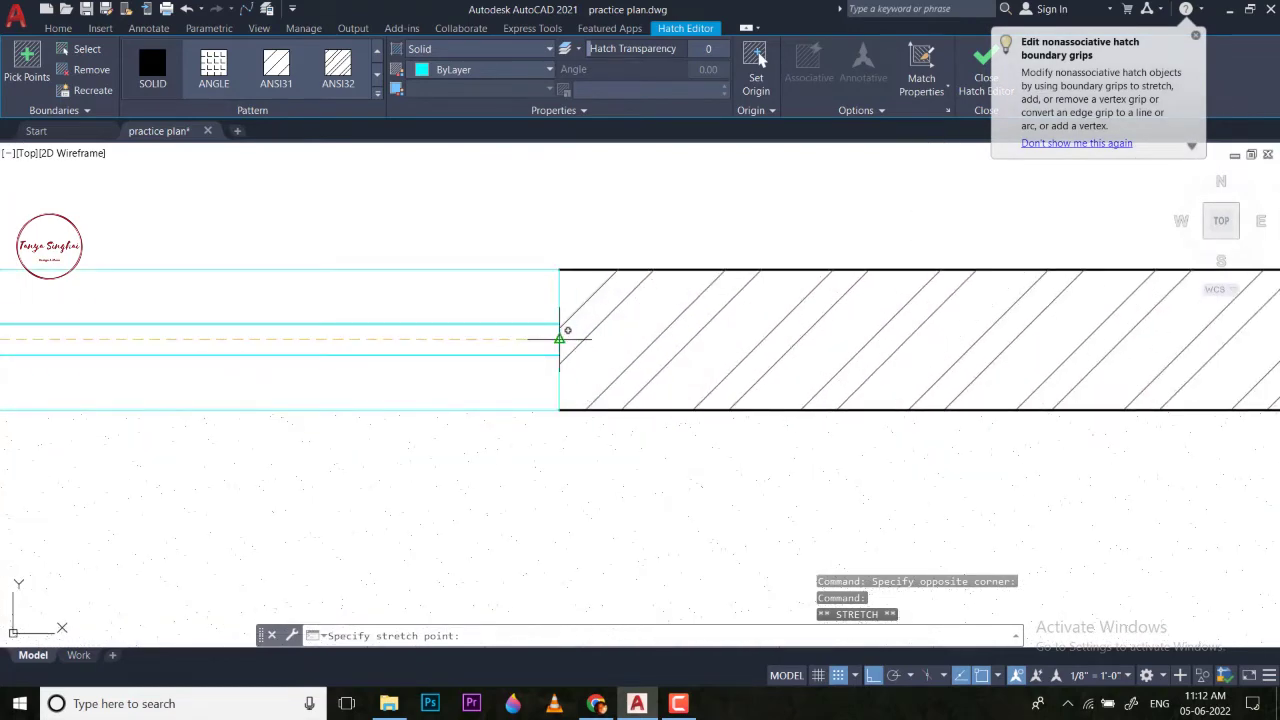
key(Escape)
key(Escape)
Examine the practice plan alongside the reference plan, including the new window and the Store hatch.
scroll(660, 354, down, 6)
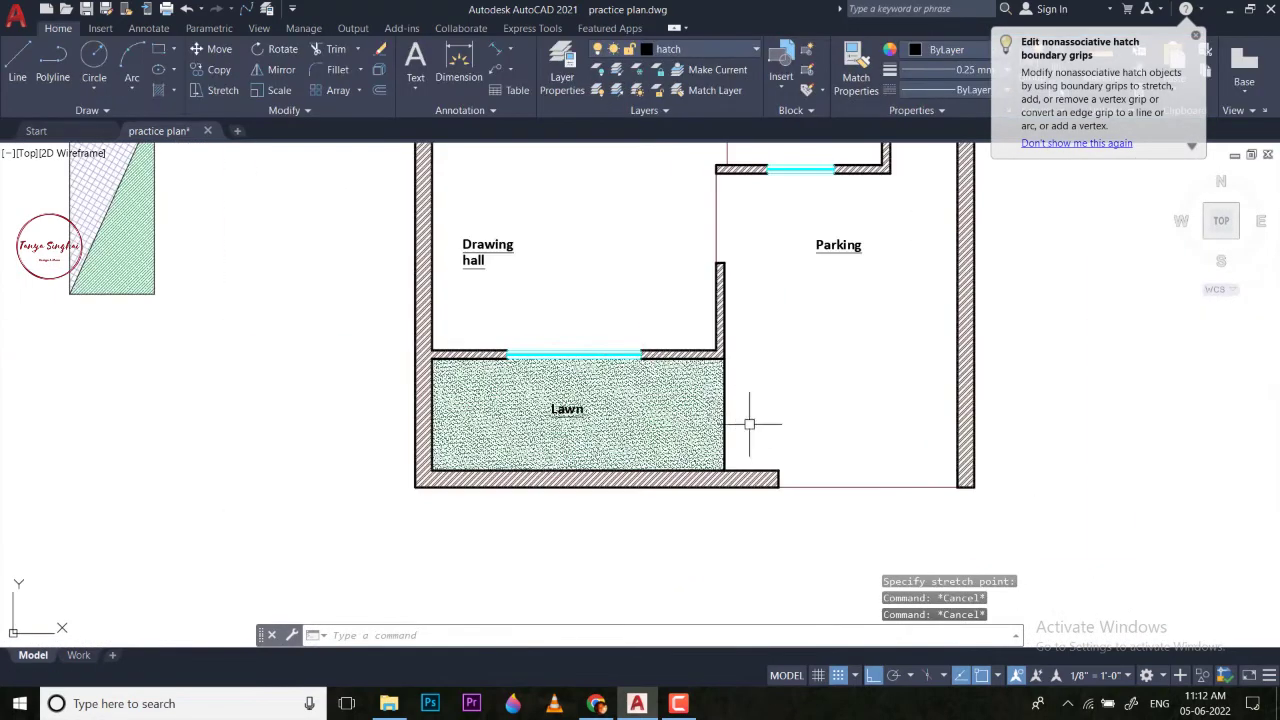
scroll(472, 377, up, 5)
scroll(497, 360, down, 7)
scroll(497, 360, up, 1)
scroll(620, 405, down, 4)
middle_drag(623, 411, 645, 469)
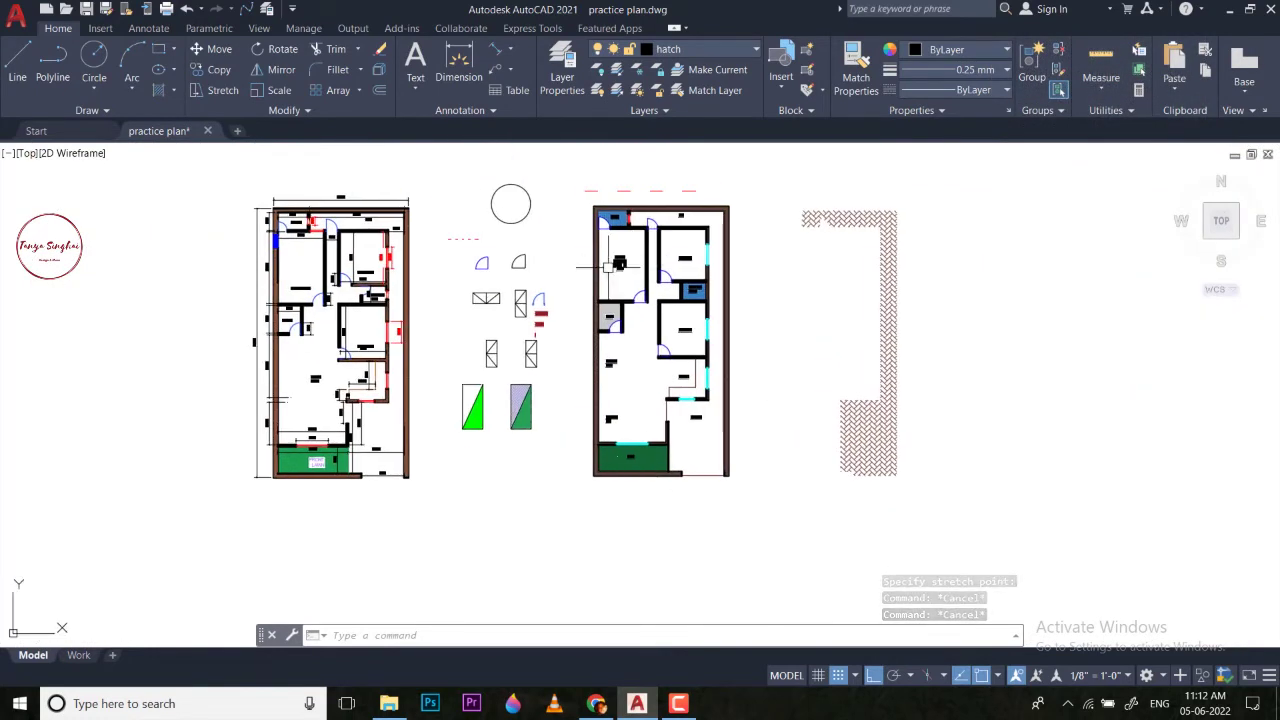
scroll(692, 402, up, 2)
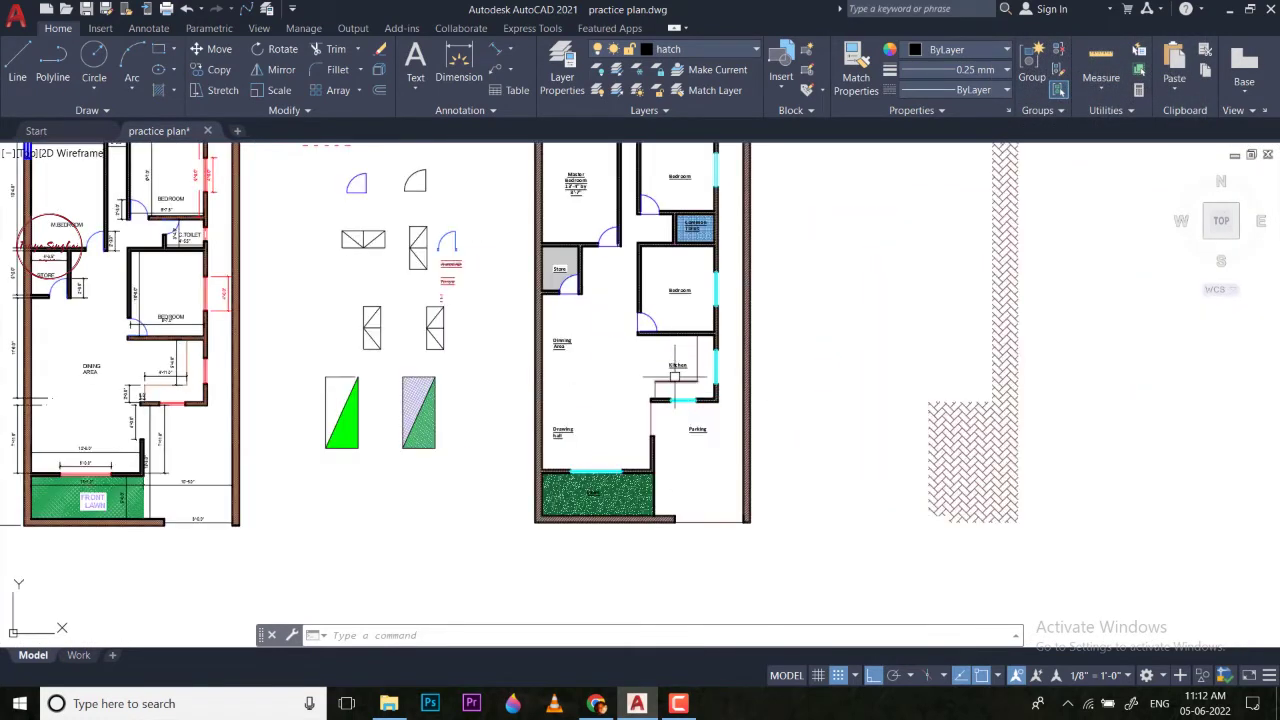
scroll(570, 268, up, 5)
middle_drag(463, 213, 490, 312)
scroll(513, 352, down, 2)
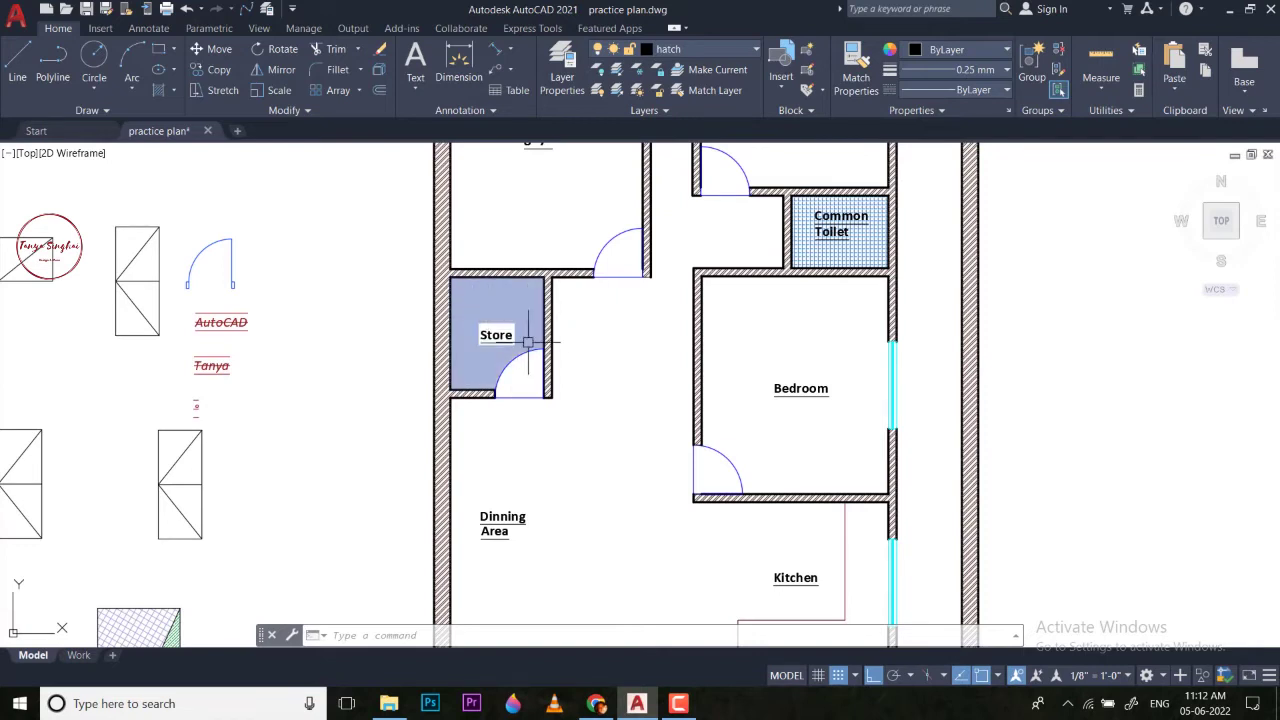
scroll(818, 230, down, 5)
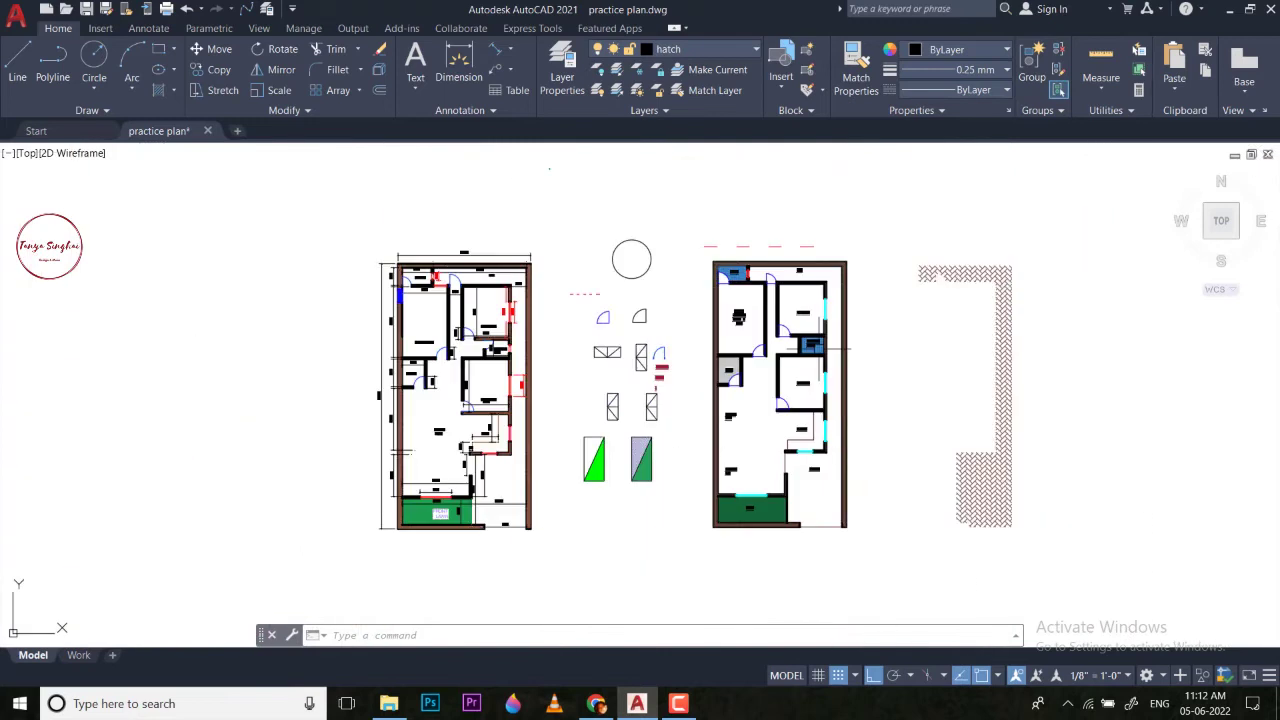
Remove the tile hatch from the Common Toilet with Trim.
scroll(812, 345, up, 6)
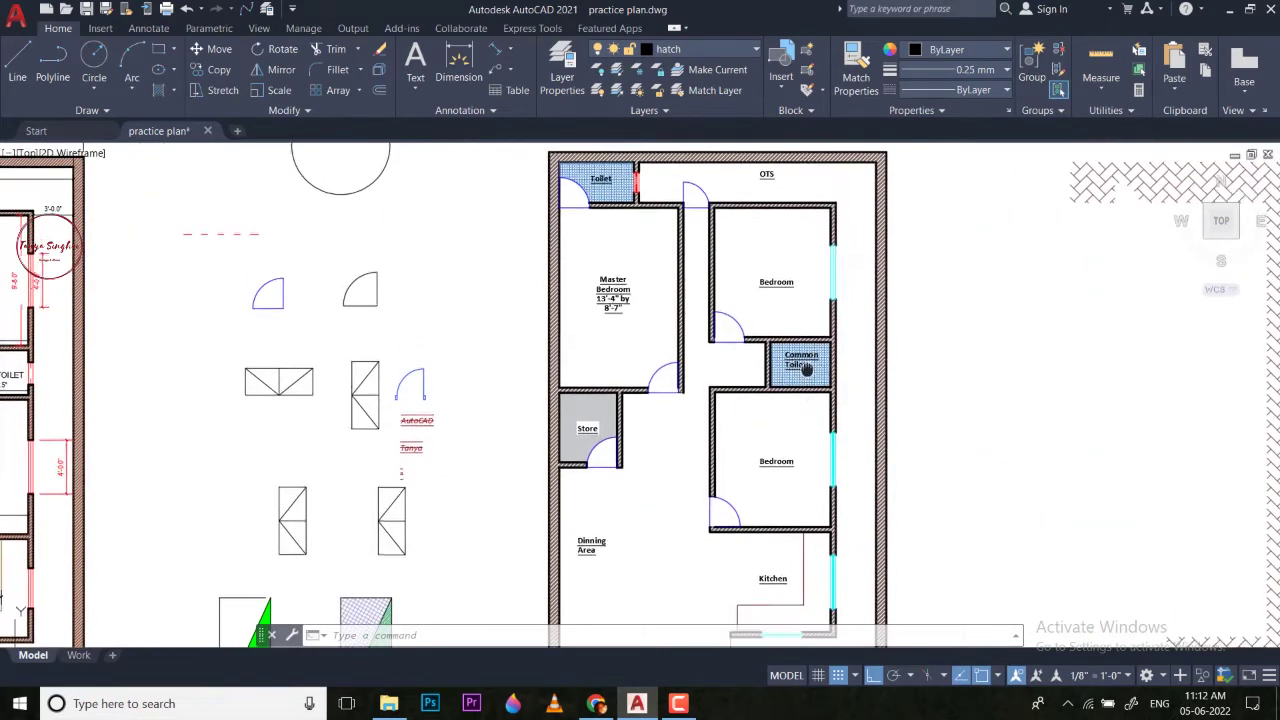
key(Escape)
key(Escape)
key(Escape)
text(tr)
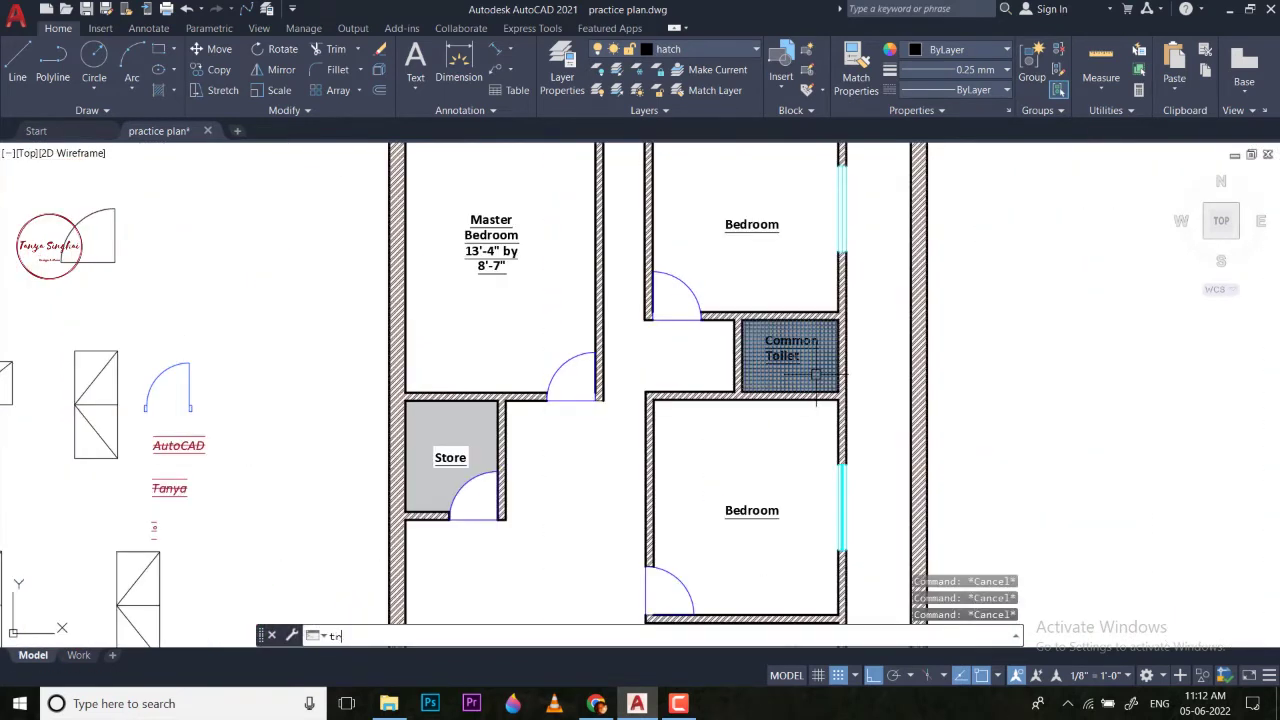
key(Return)
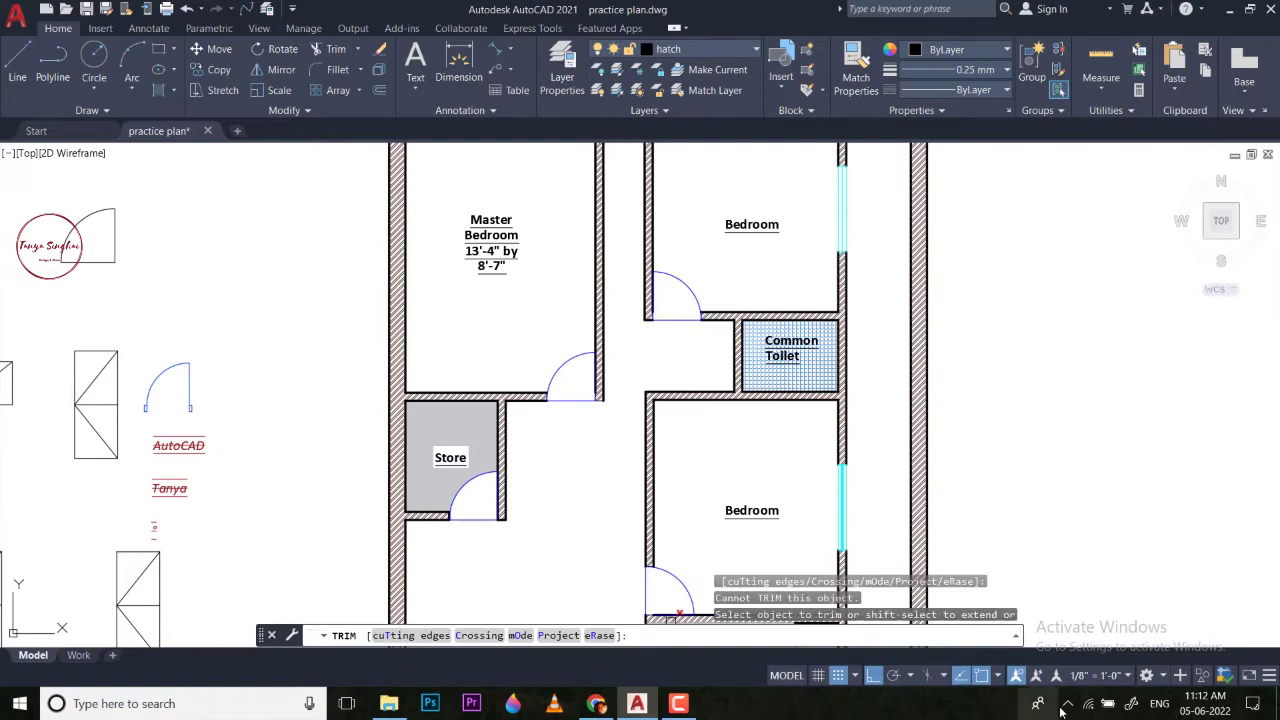
click(819, 367)
click(821, 367)
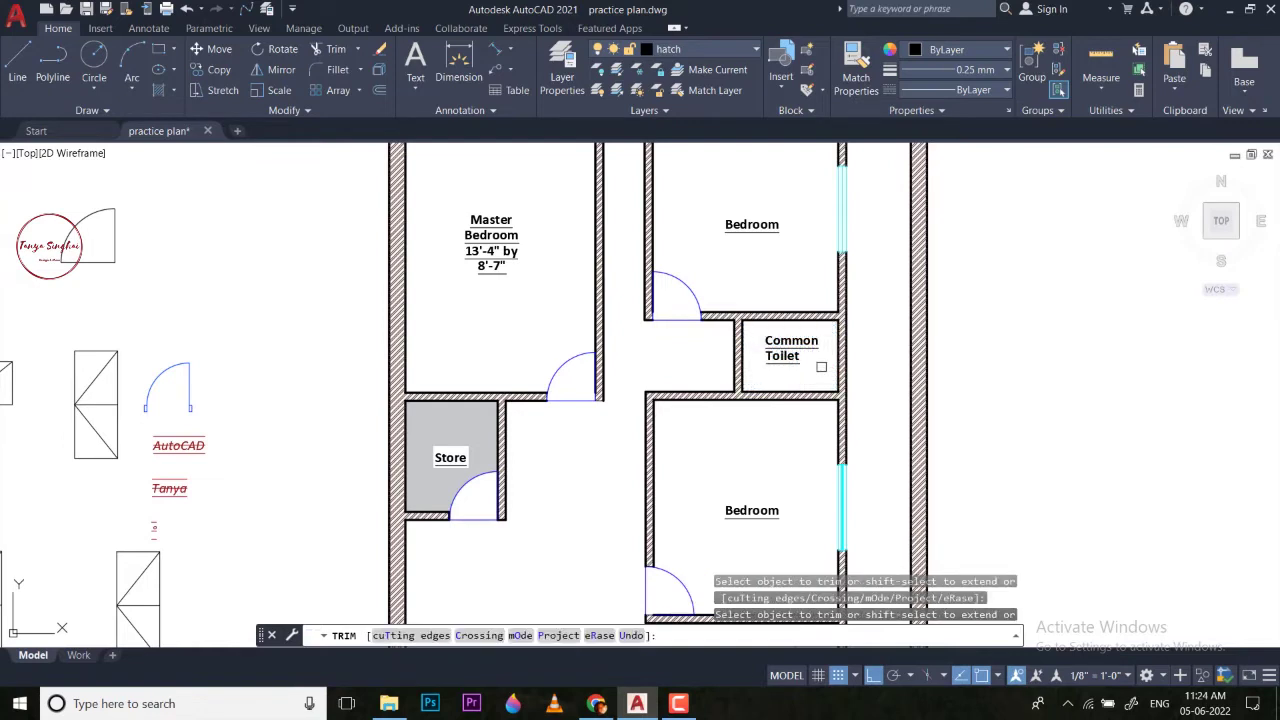
click(822, 329)
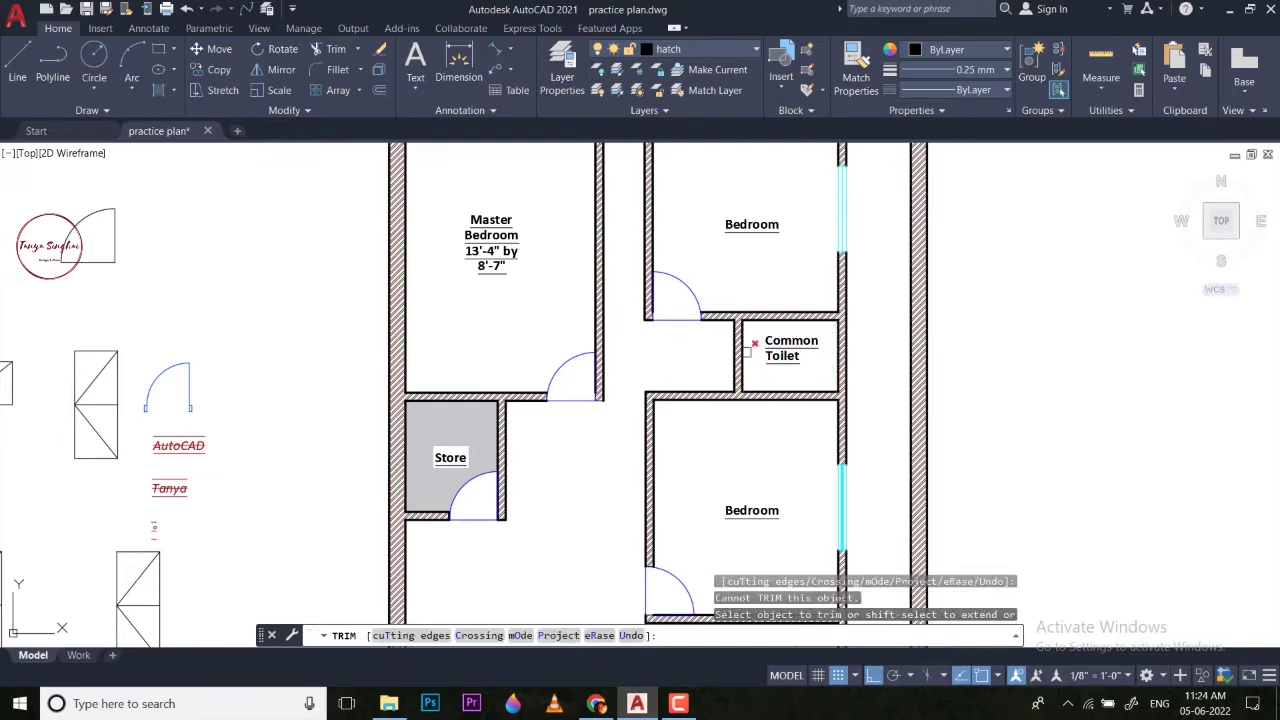
Move the Common Toilet label straight down toward the middle of its room.
key(Escape)
click(792, 345)
text(m)
key(Return)
click(806, 329)
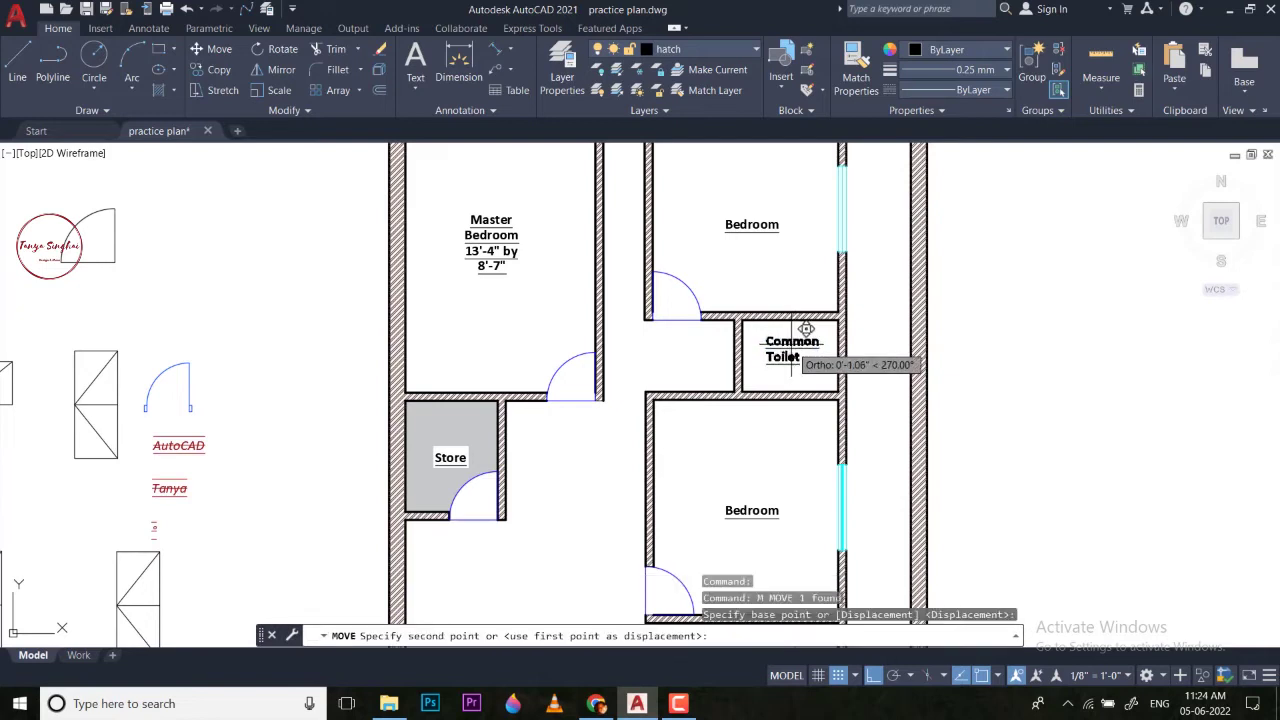
key(Escape)
scroll(778, 318, down, 2)
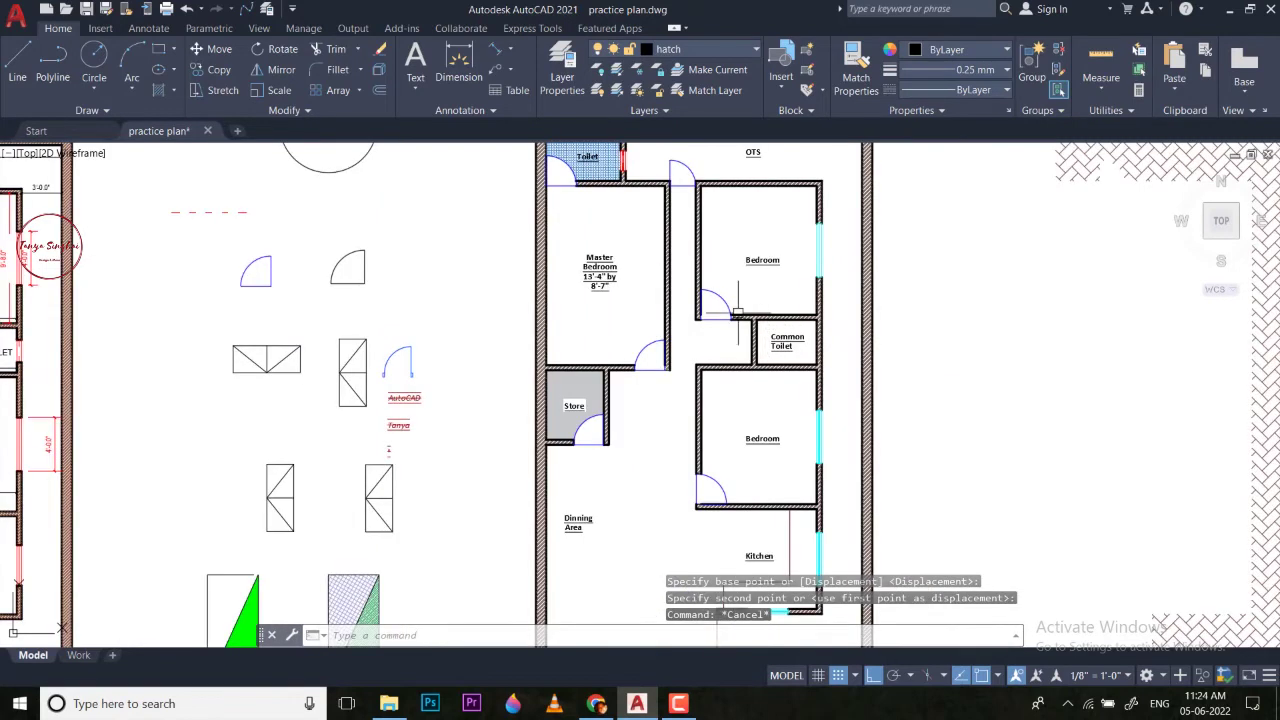
middle_drag(738, 313, 731, 362)
text(h)
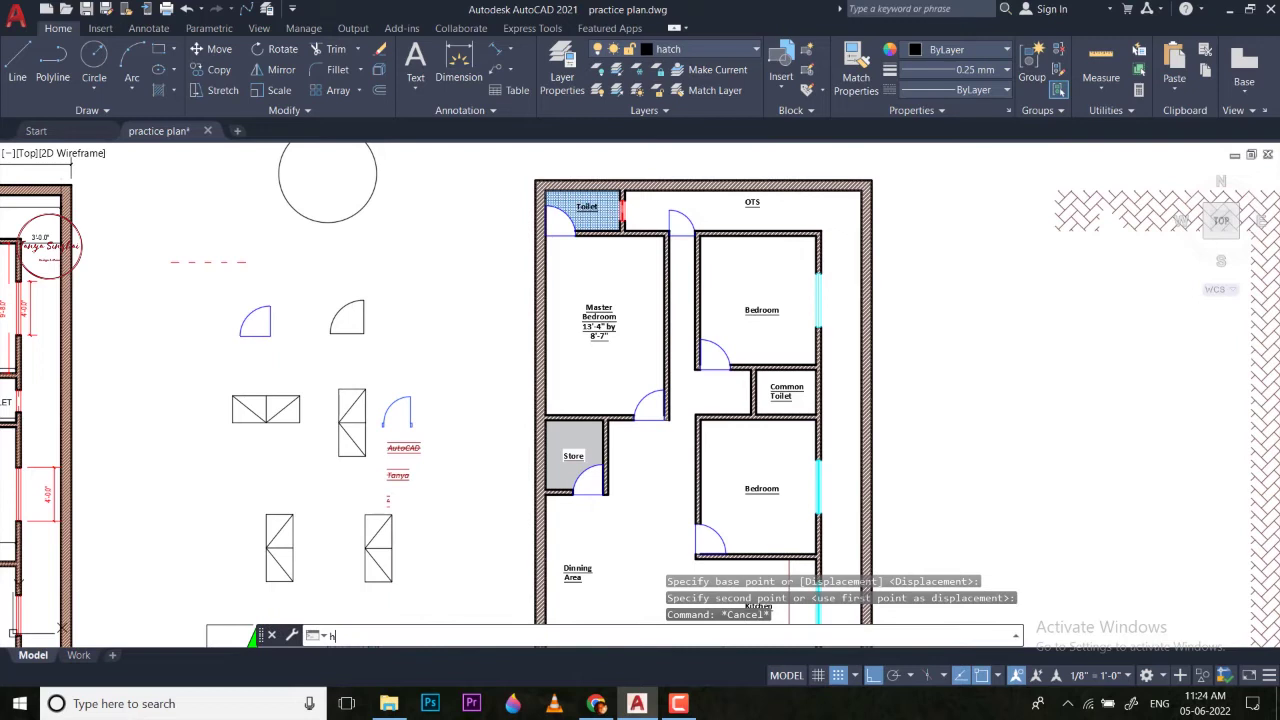
key(Escape)
Extend the Toilet's blue tile hatch to the Common Toilet by adding that room as a picked hatch boundary.
scroll(600, 207, up, 4)
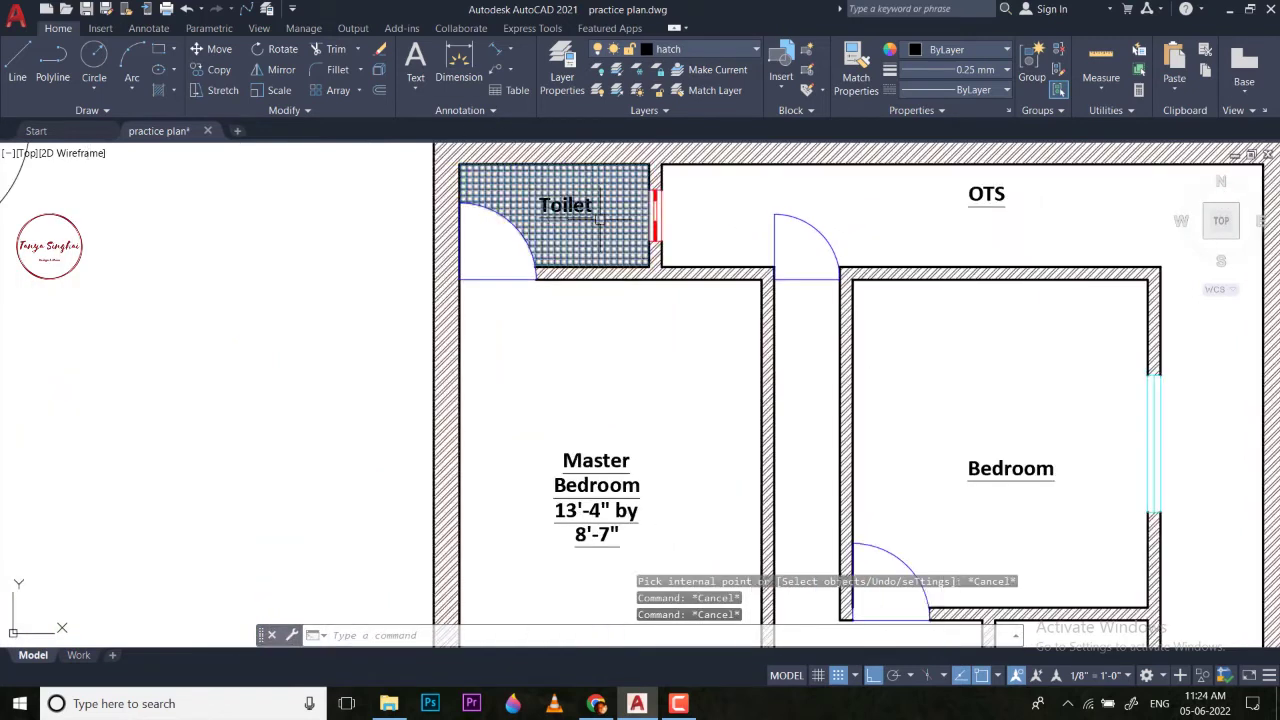
click(600, 218)
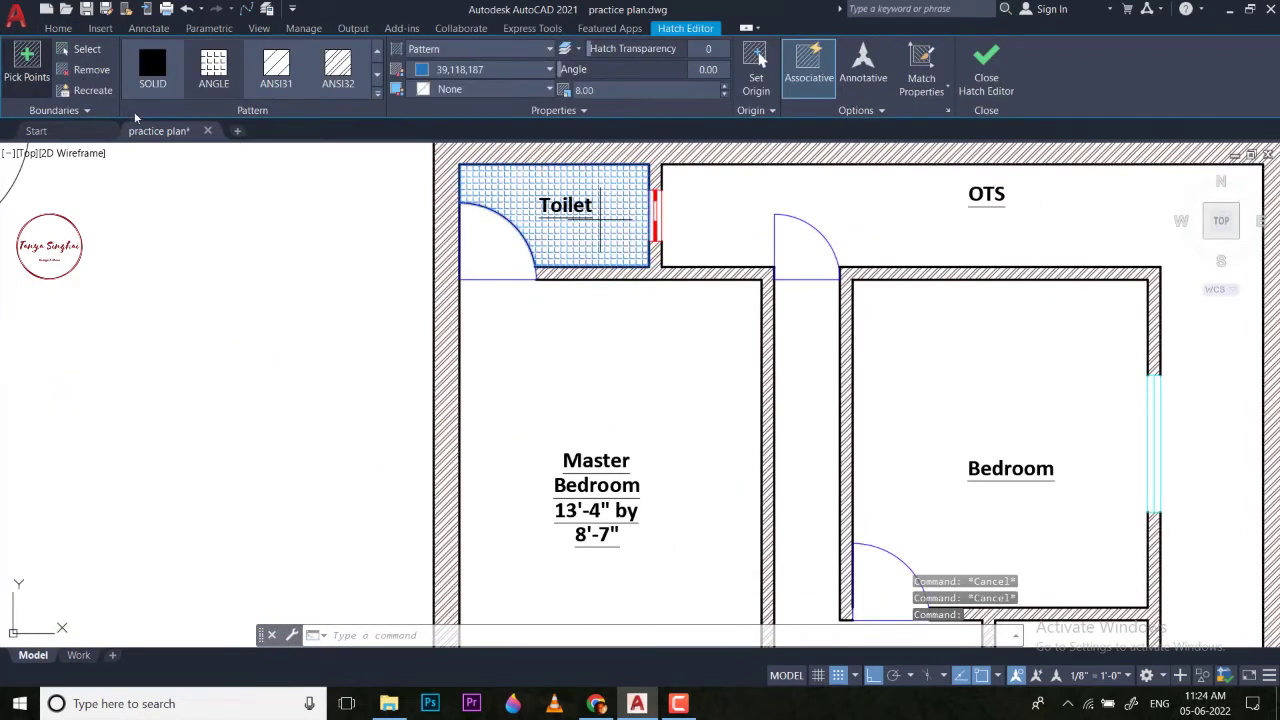
scroll(278, 183, down, 2)
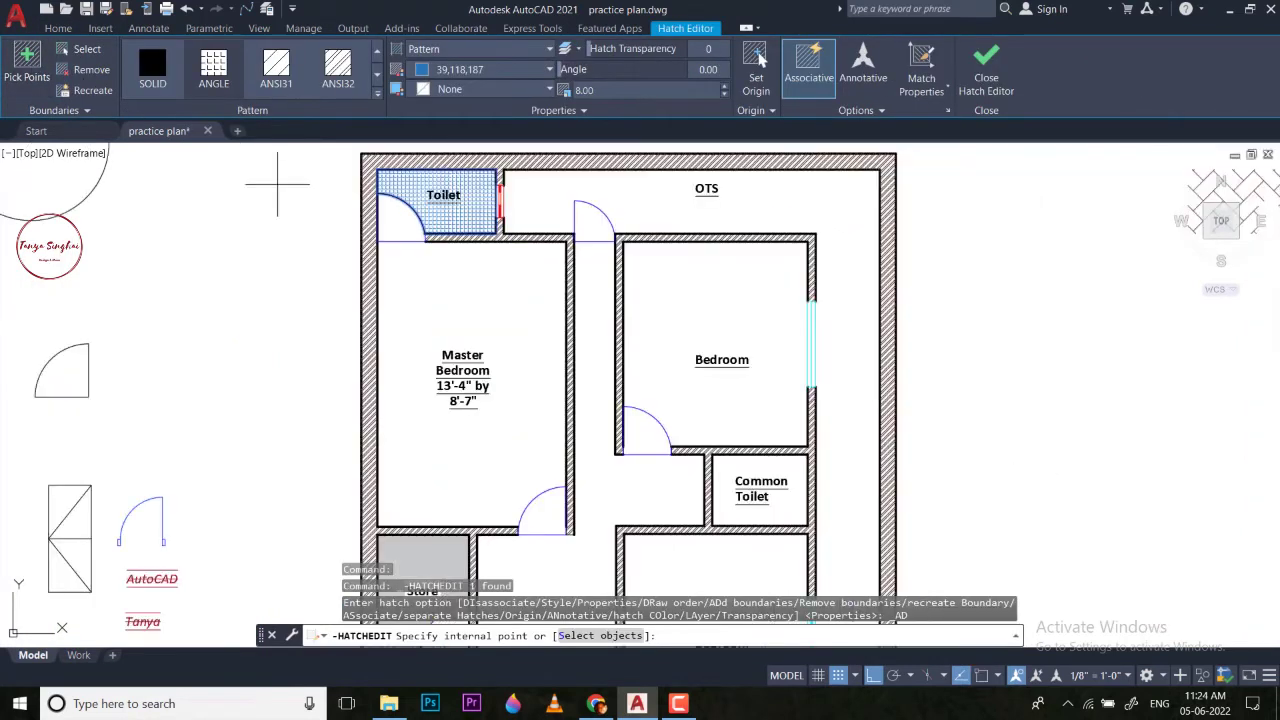
click(786, 505)
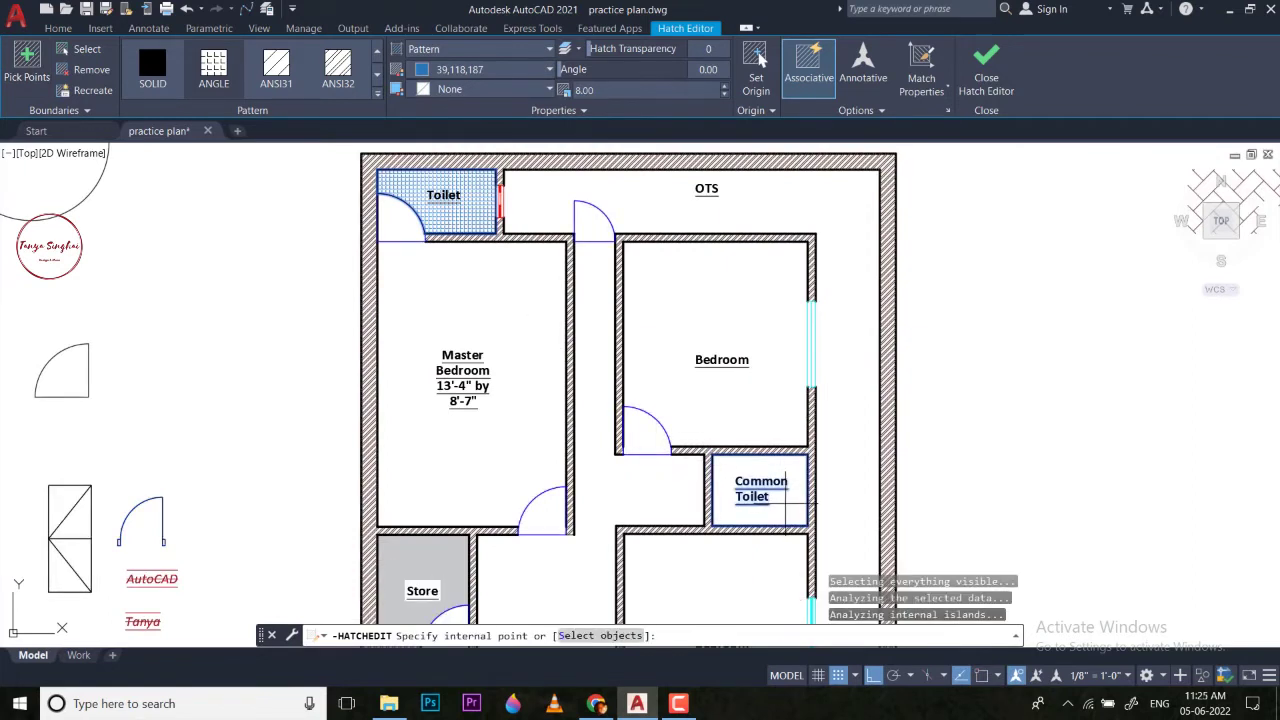
key(Escape)
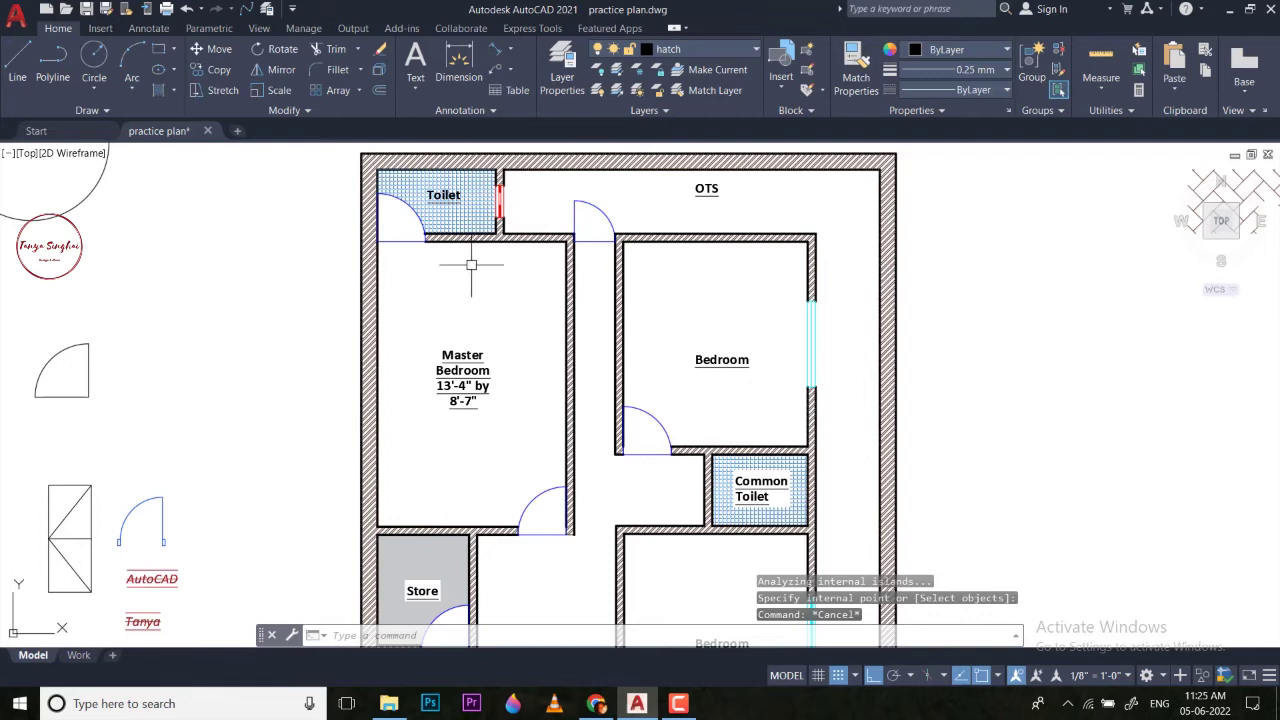
Remove the tile hatch from the Toilet beside the Master Bedroom with Trim.
middle_drag(471, 265, 475, 315)
text(TR)
key(Return)
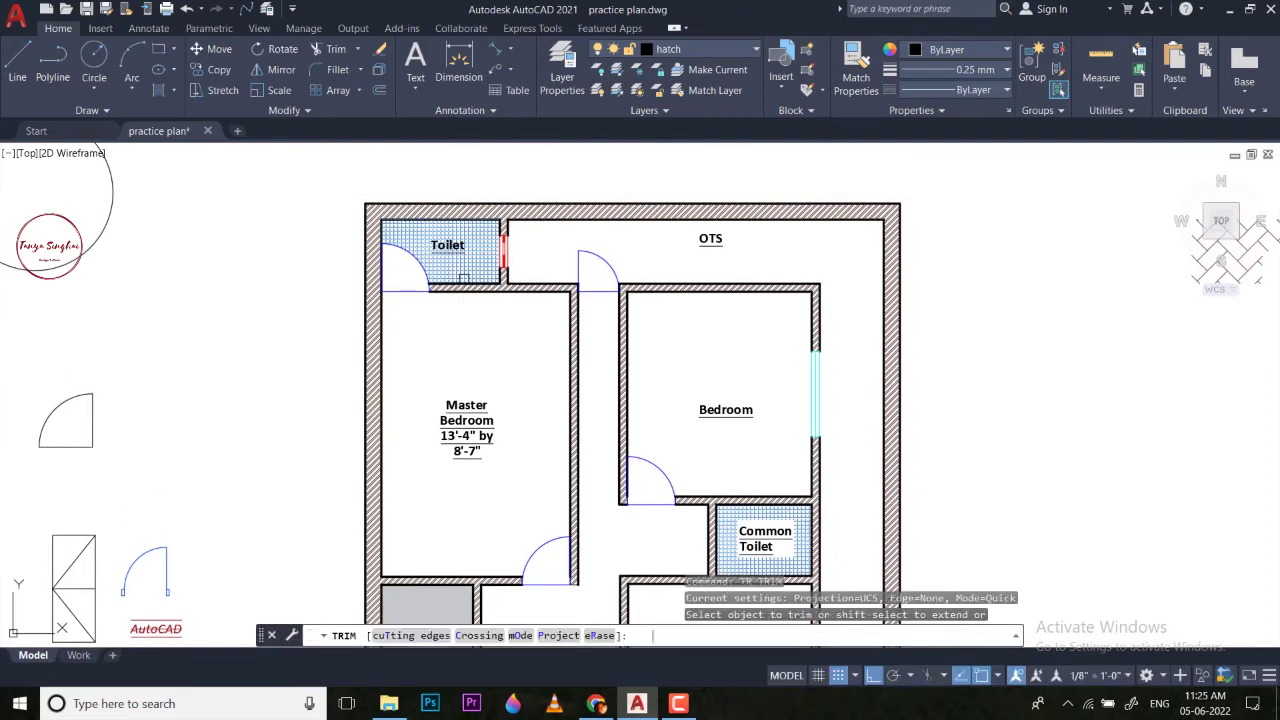
click(470, 258)
key(Escape)
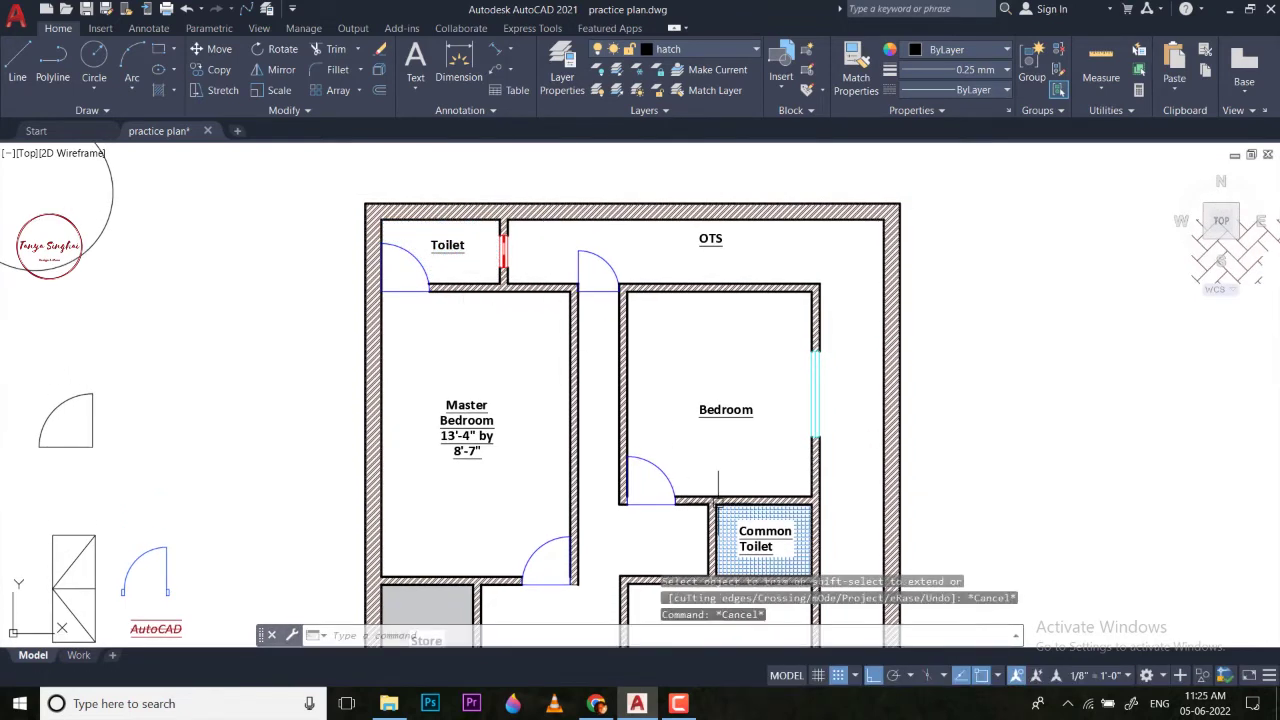
Add the Toilet beside the Master Bedroom as a picked boundary of the Common Toilet's tile hatch.
click(725, 519)
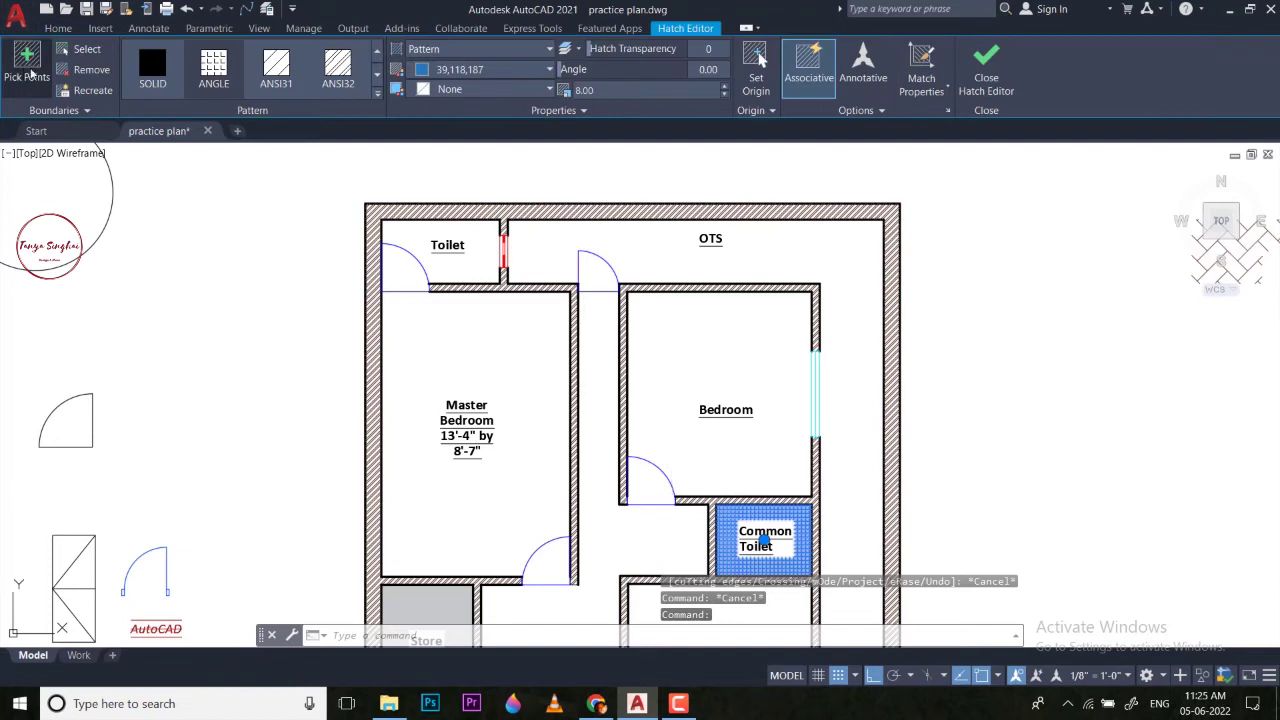
click(27, 66)
click(481, 267)
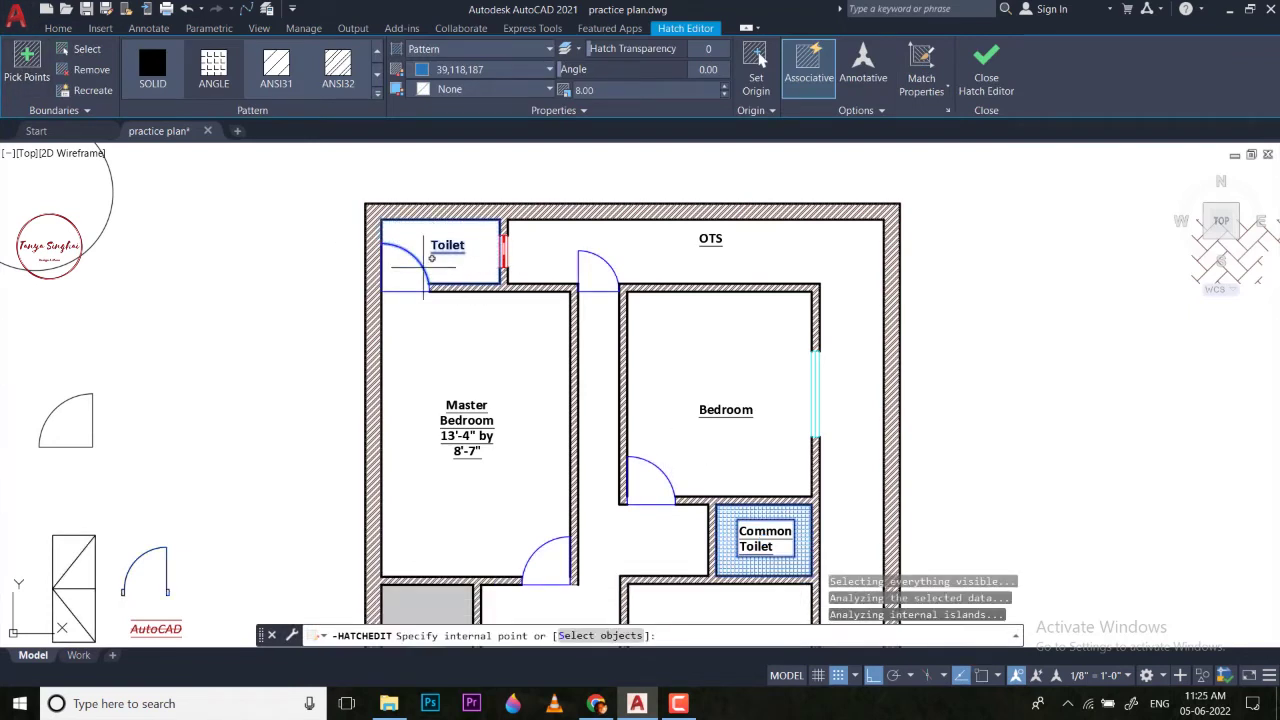
key(Escape)
key(Escape)
Examine the hatched toilets and the whole practice plan alongside the reference plan.
scroll(269, 263, down, 4)
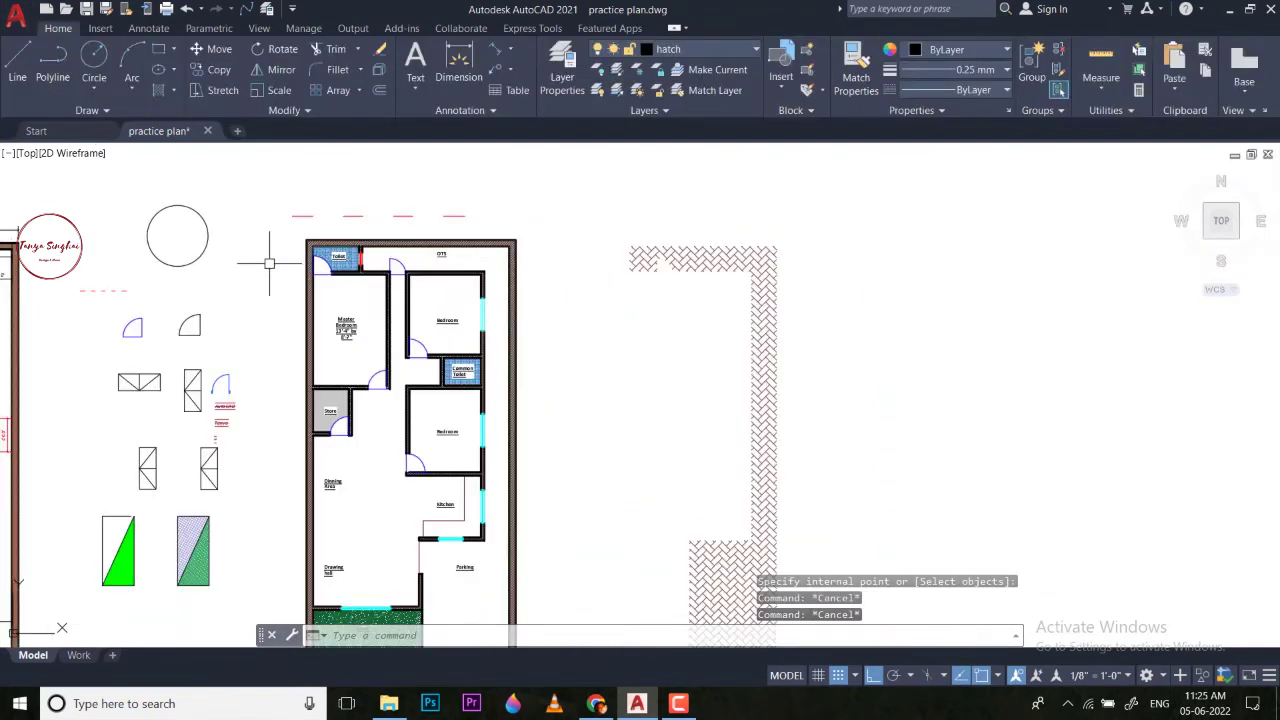
middle_drag(269, 263, 329, 266)
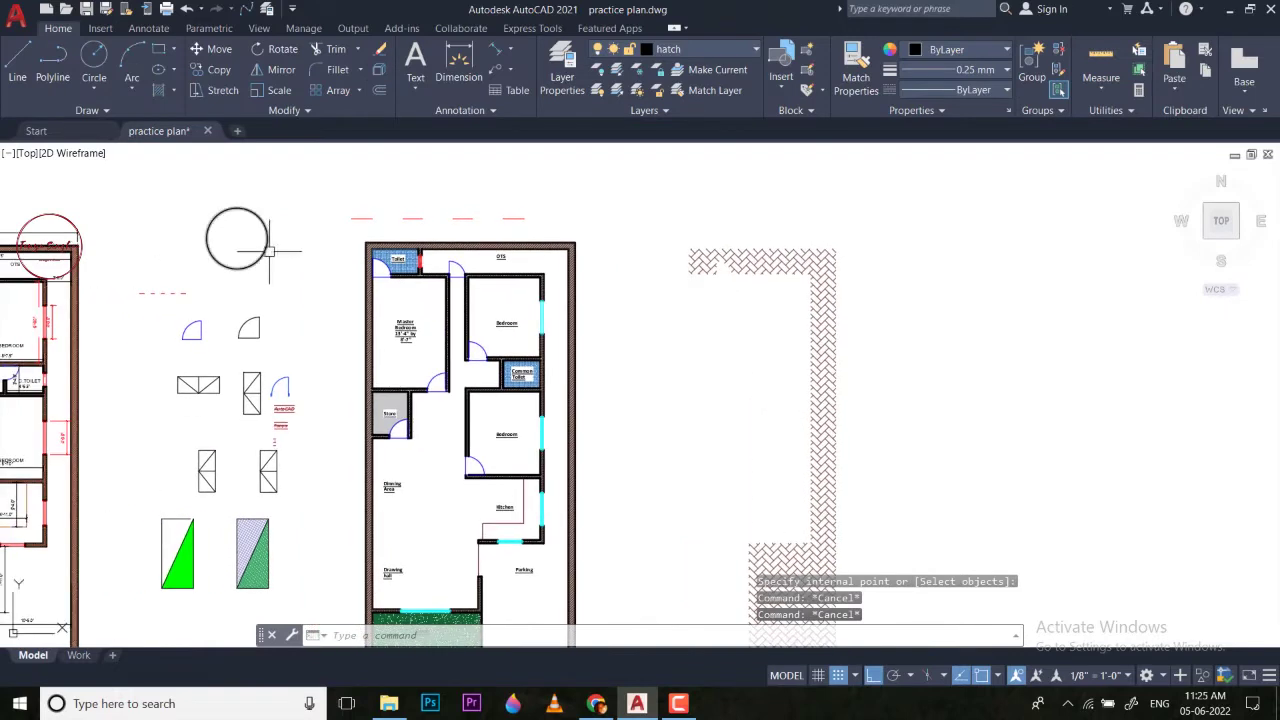
scroll(513, 407, up, 4)
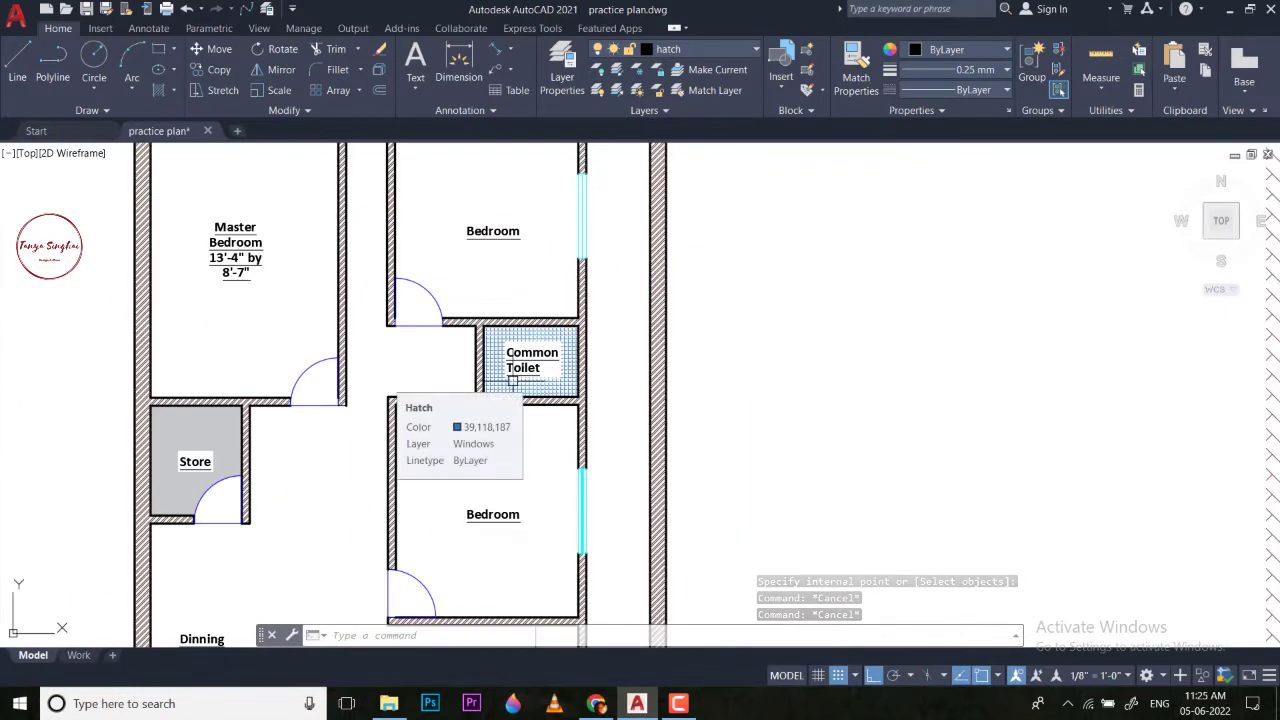
scroll(512, 380, down, 2)
mouse_move(513, 378)
middle_down()
mouse_move(588, 381)
mouse_move(598, 369)
middle_up()
middle_click(598, 369)
middle_click(598, 369)
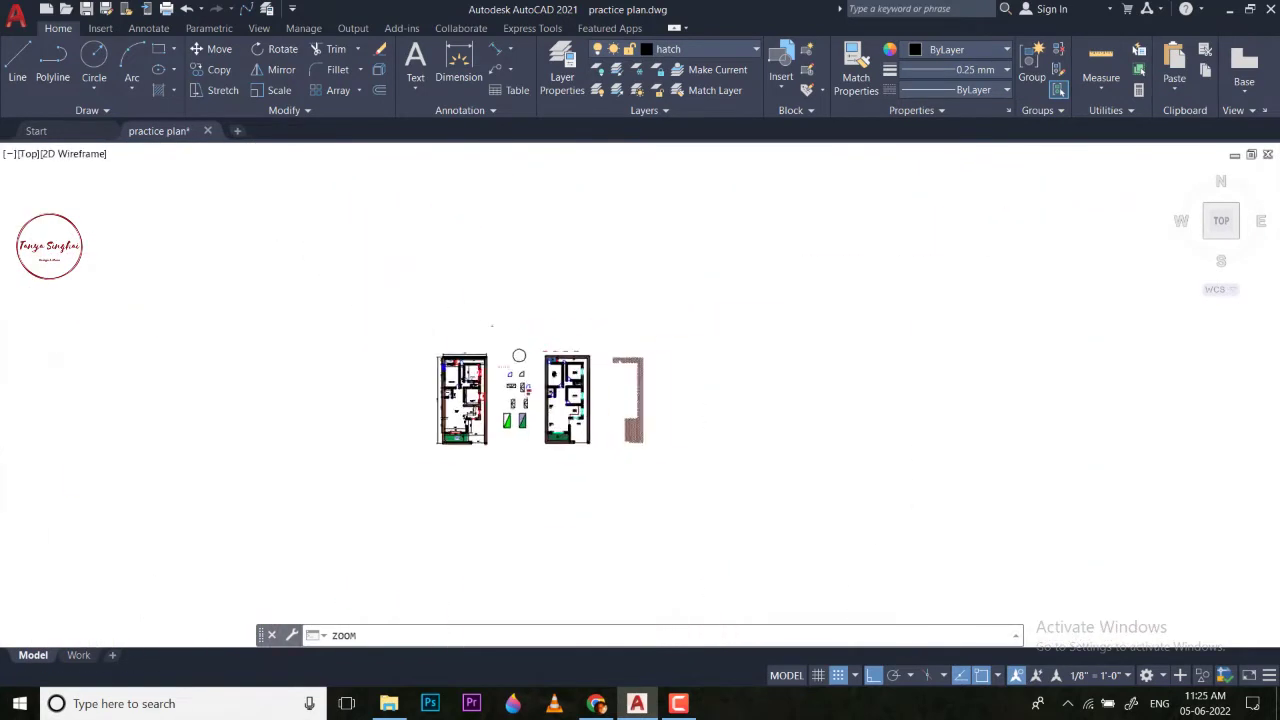
scroll(531, 395, up, 5)
scroll(531, 400, up, 2)
scroll(514, 400, down, 6)
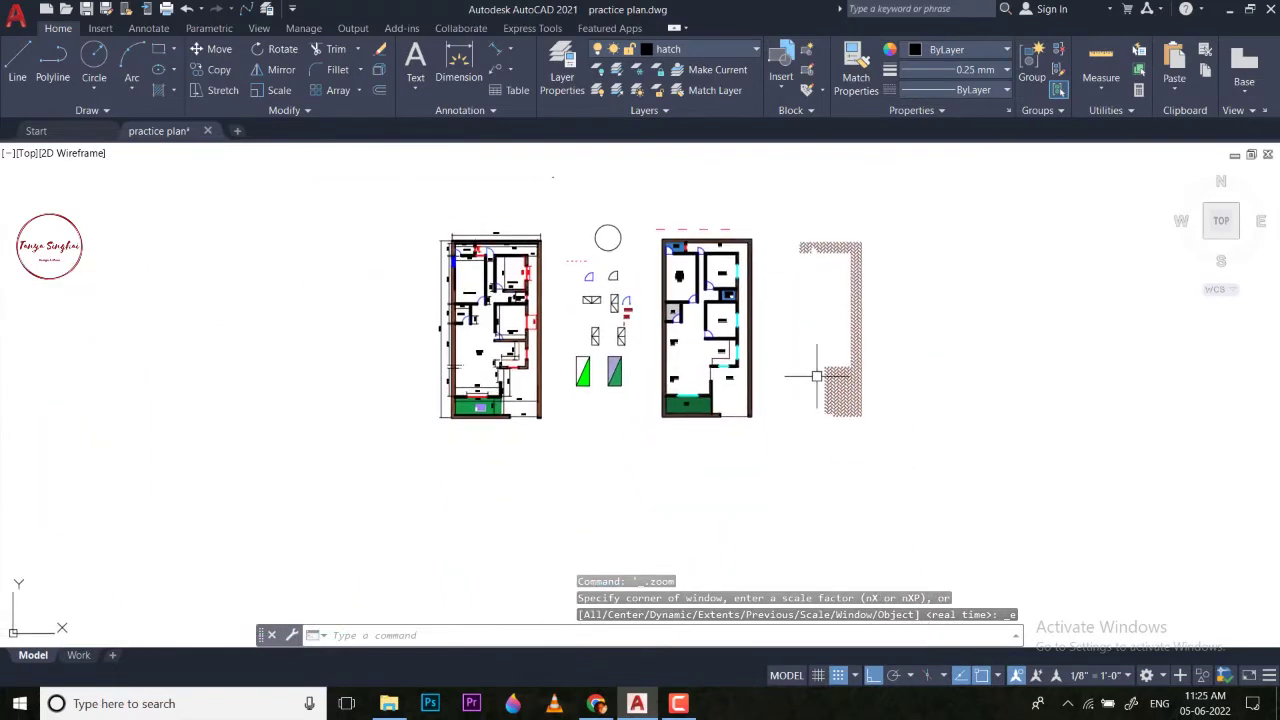
scroll(826, 394, up, 6)
scroll(731, 403, down, 6)
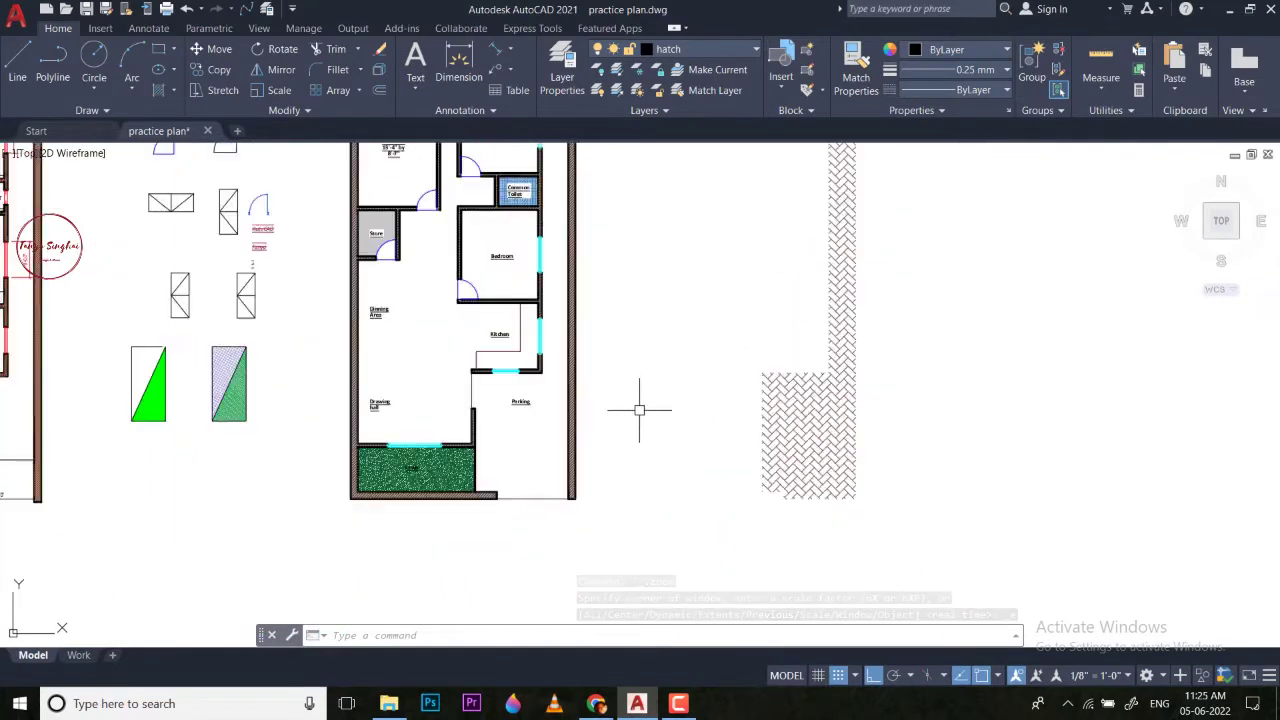
scroll(470, 258, up, 4)
scroll(470, 258, down, 4)
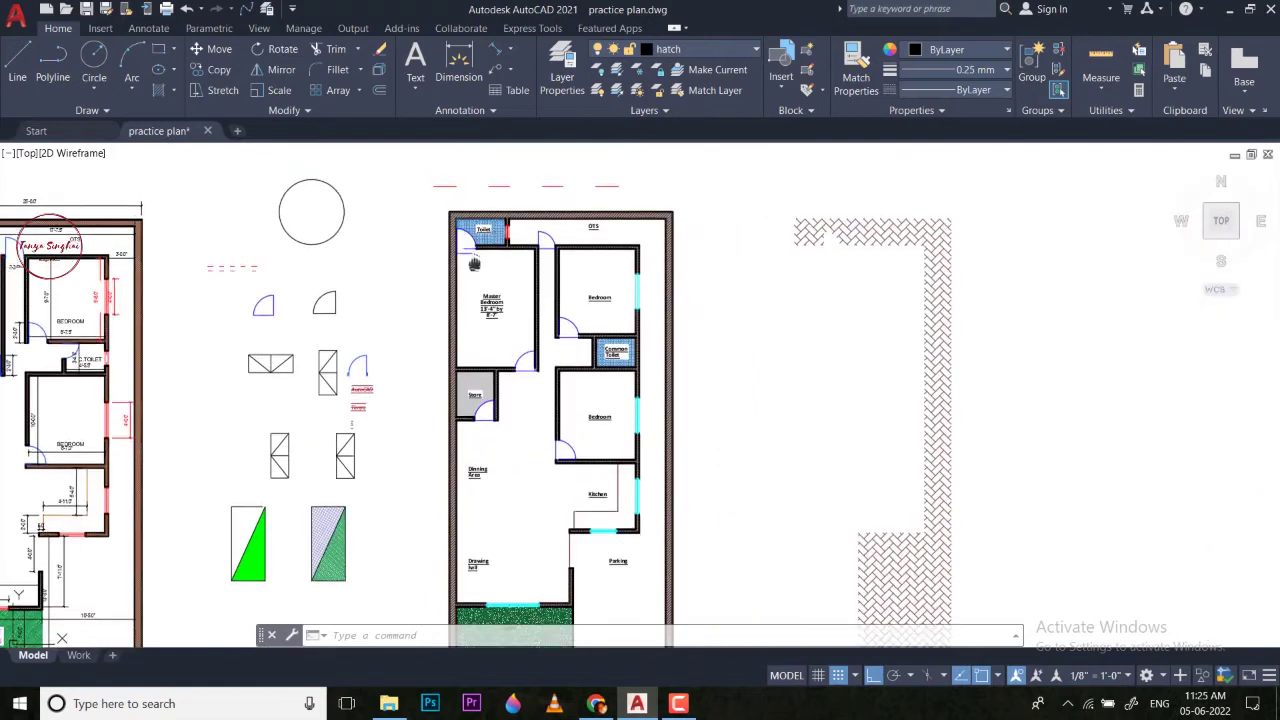
middle_drag(470, 258, 498, 222)
Copy the entire practice plan into the empty space below the original.
click(663, 227)
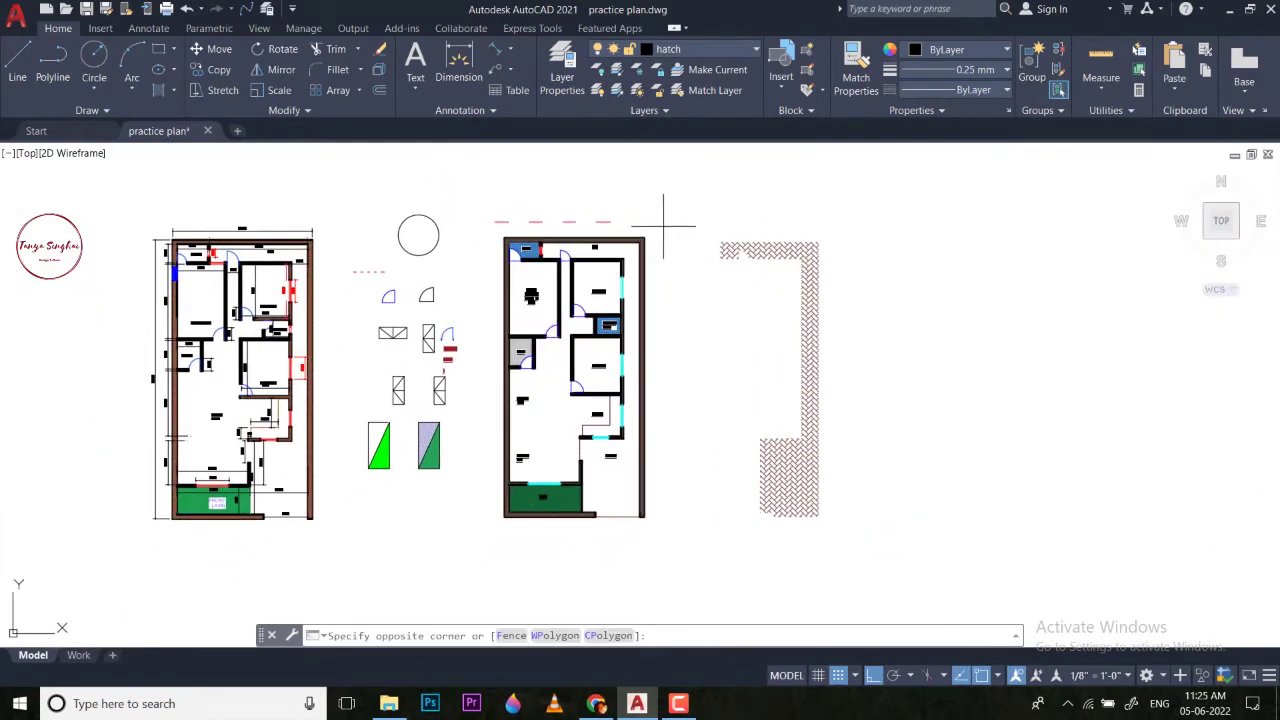
click(489, 477)
middle_drag(480, 543, 486, 323)
text(co)
key(Return)
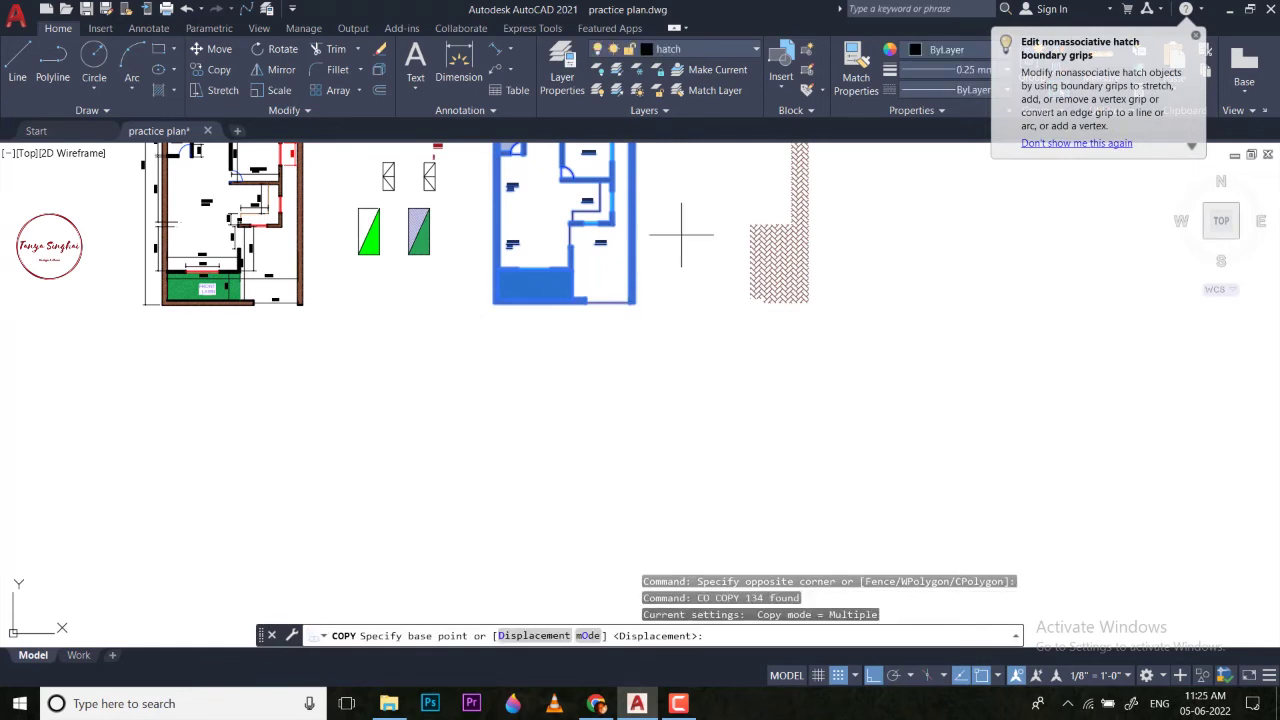
click(681, 234)
scroll(670, 300, down, 4)
middle_drag(666, 371, 651, 277)
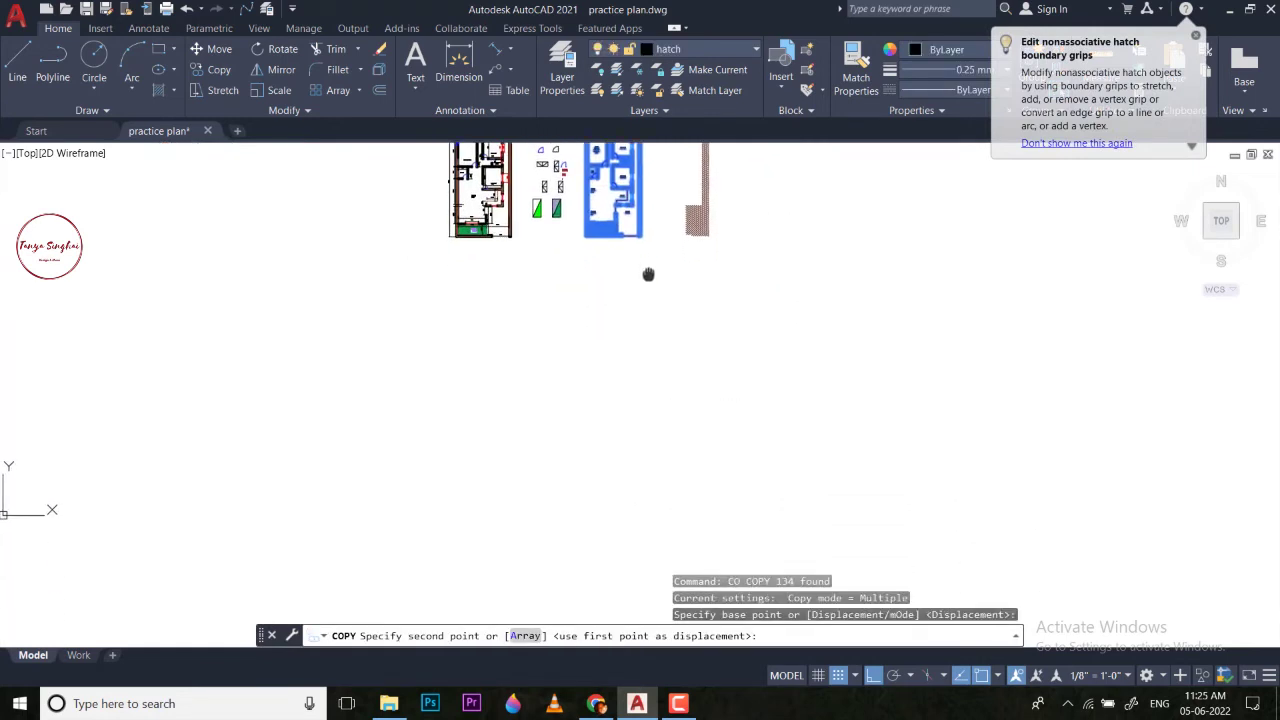
click(656, 400)
key(Escape)
Dimension the outer wall's thickness at the copied plan's upper-left corner, placing the dimension line above the wall.
scroll(614, 335, up, 8)
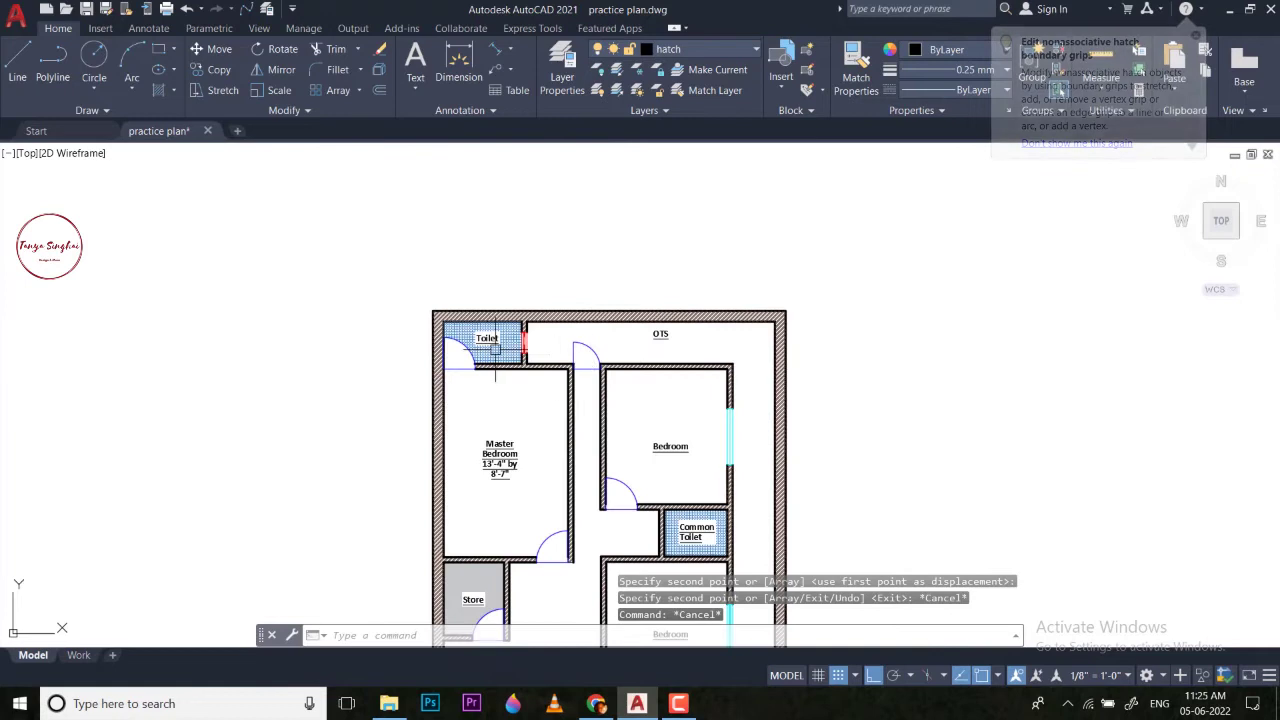
scroll(500, 370, up, 2)
scroll(385, 265, up, 4)
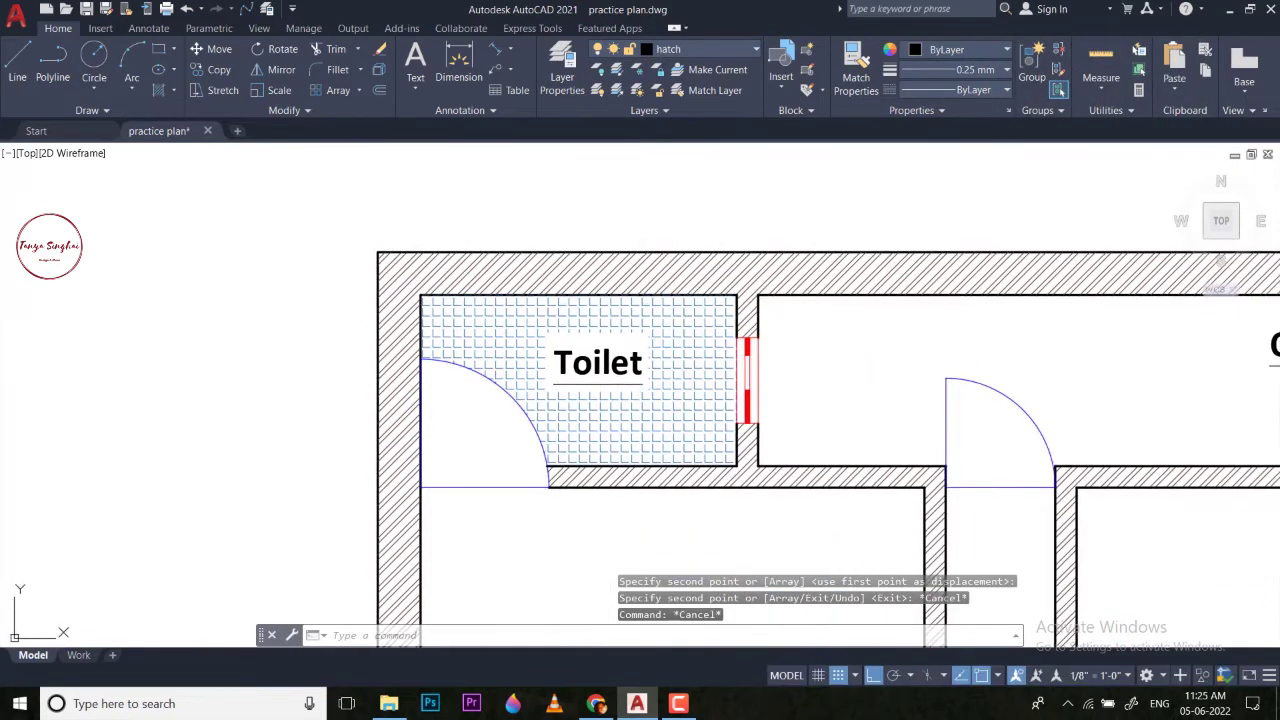
text(dim)
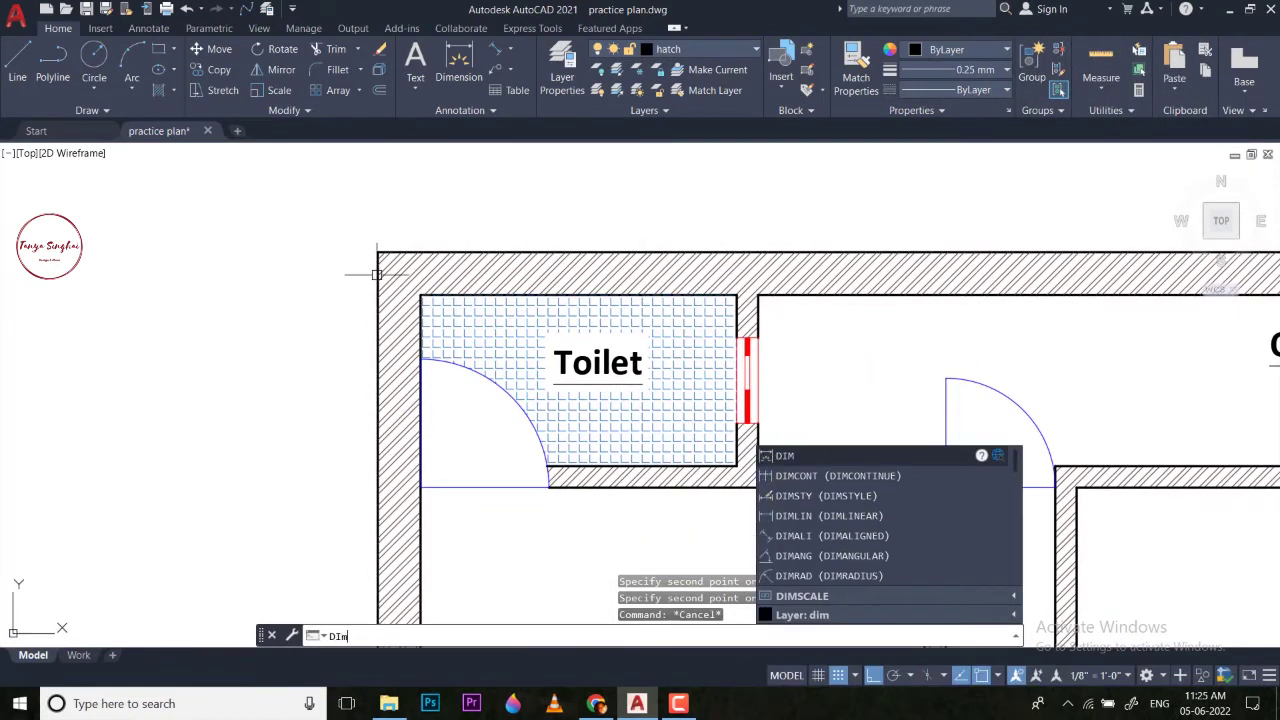
key(Return)
click(378, 252)
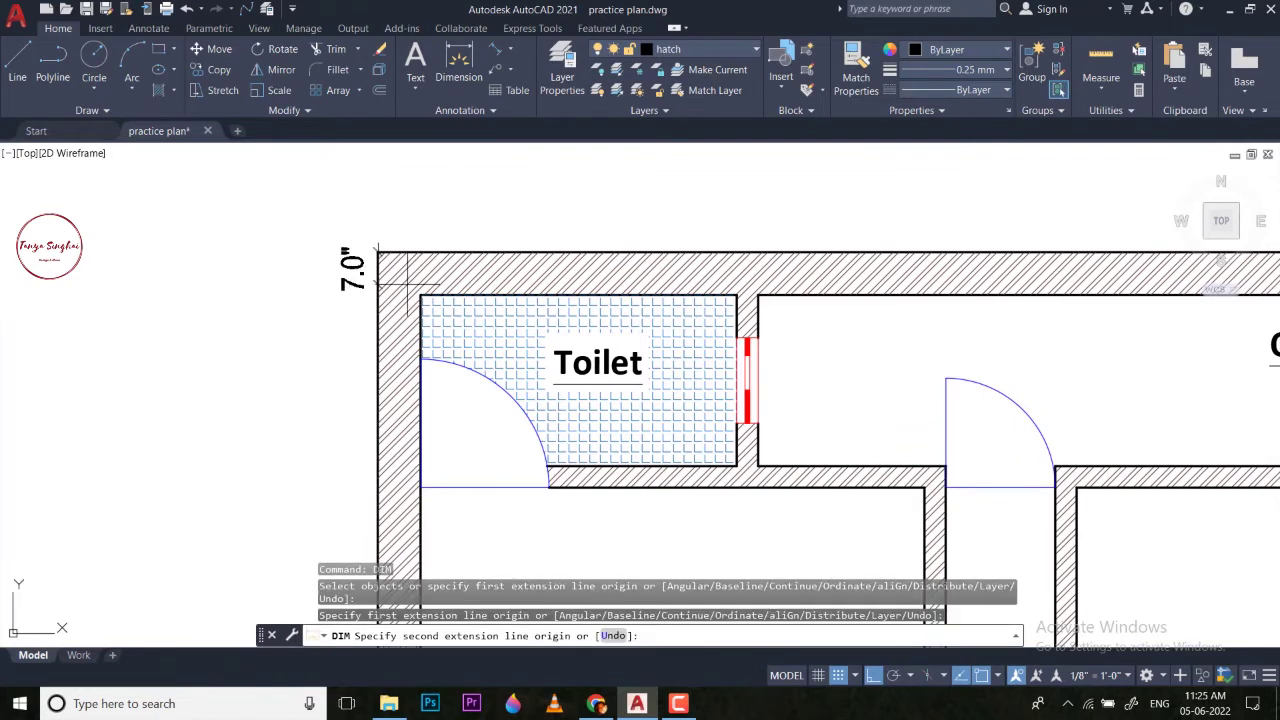
click(421, 295)
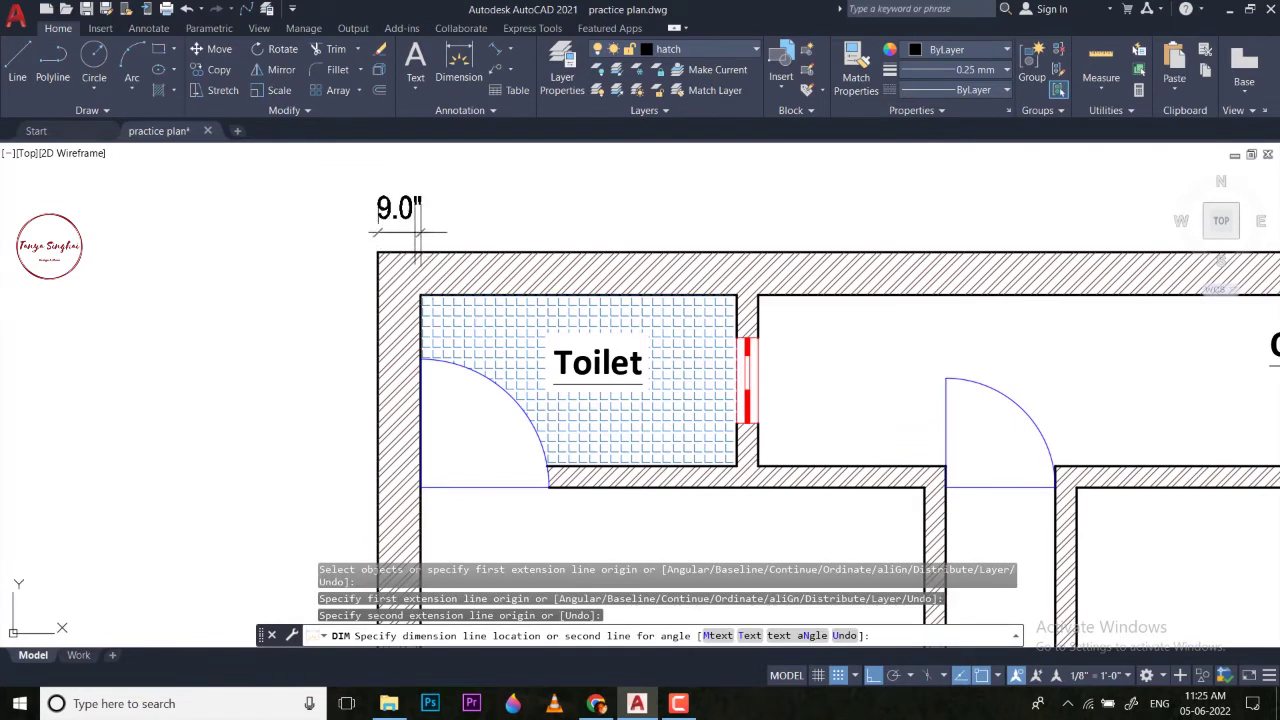
click(418, 226)
Continue the dimension chain across the Toilet's width and the partition wall between the Toilet and OTS.
text(dimce)
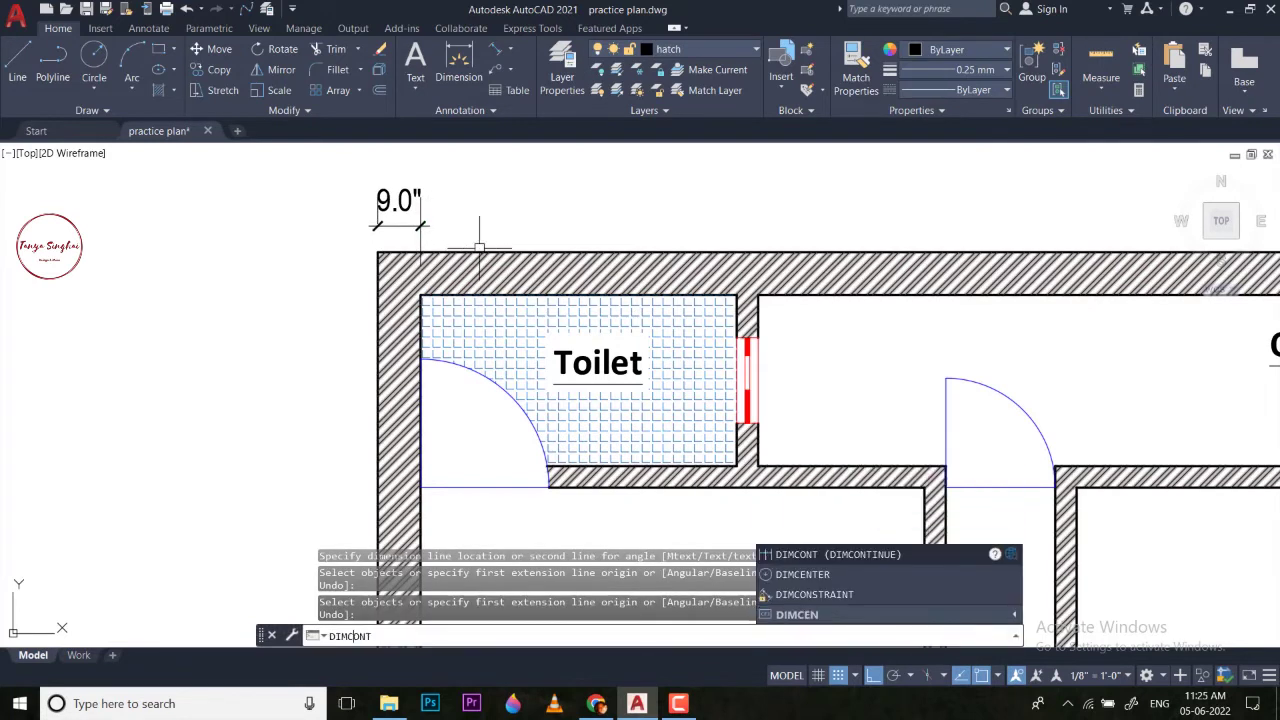
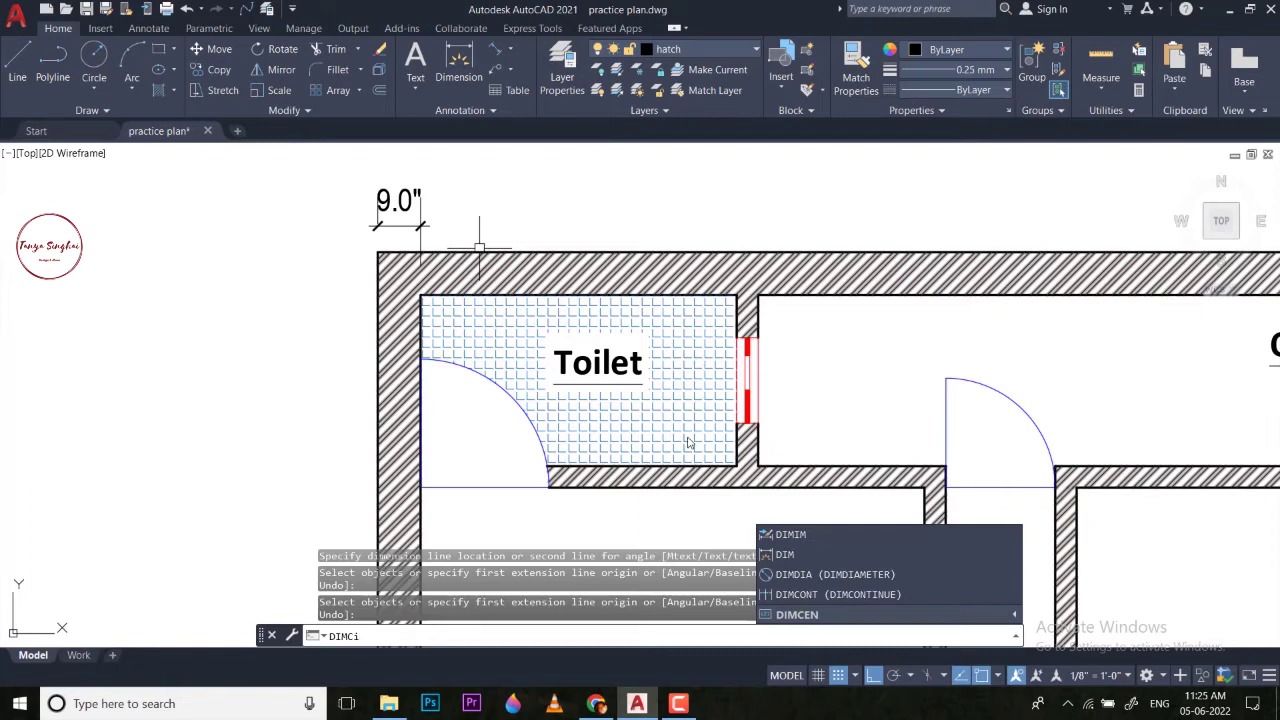
key(Escape)
key(Escape)
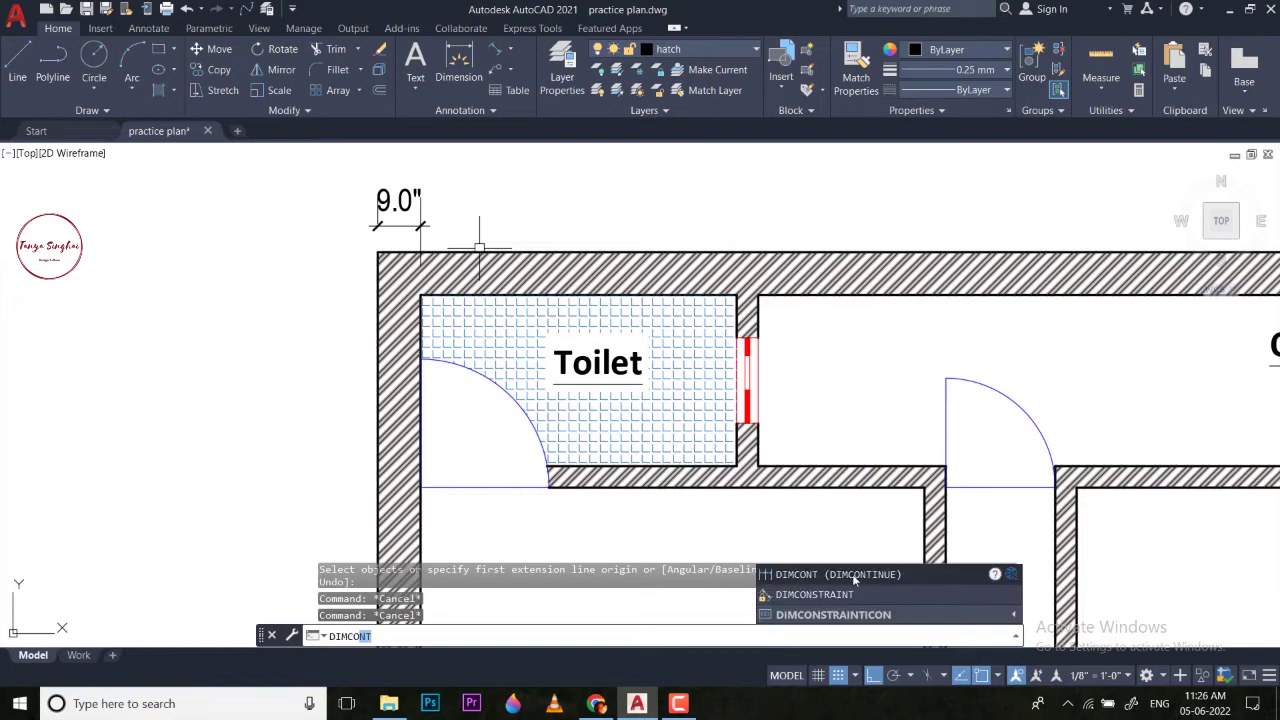
click(854, 576)
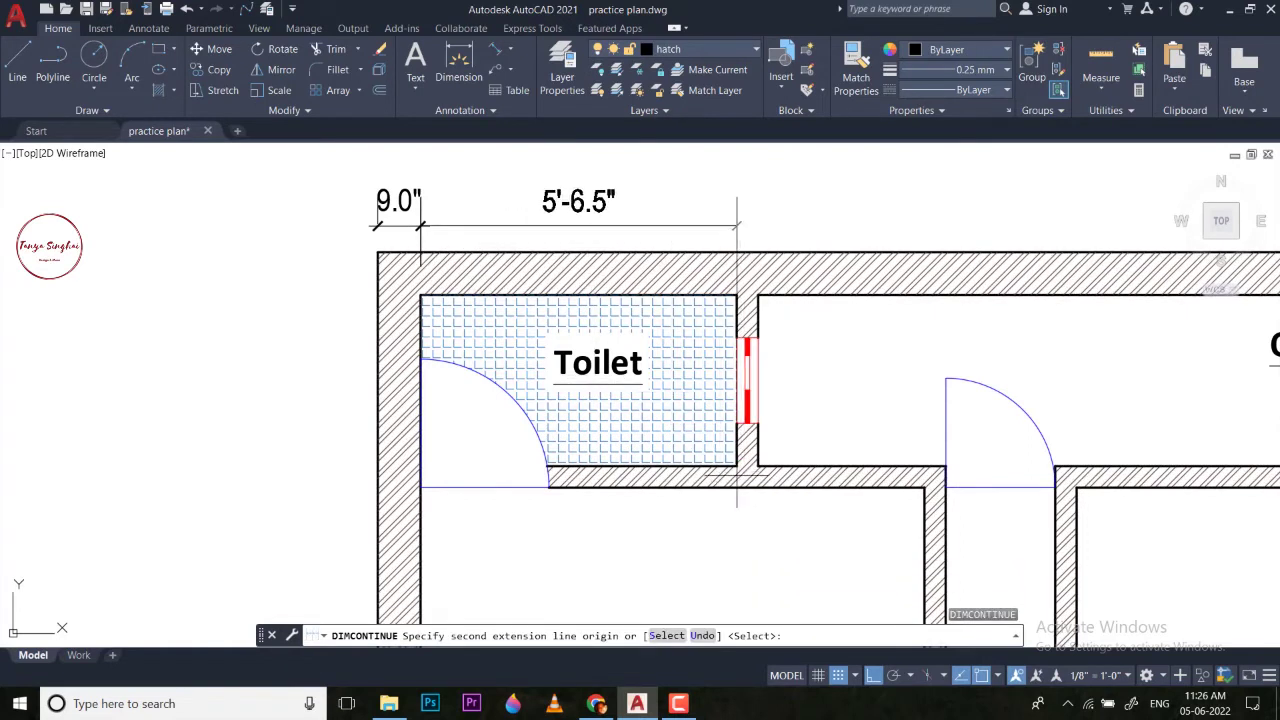
click(737, 295)
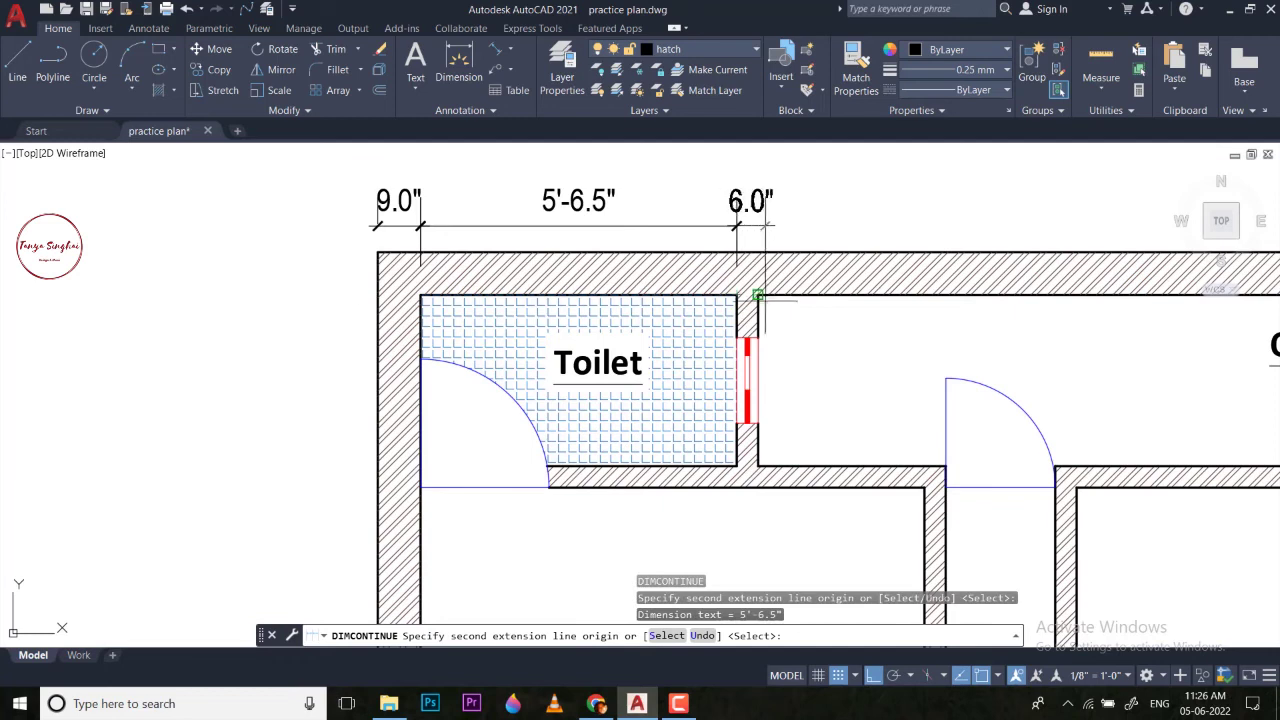
click(758, 296)
Continue the dimension chain along the OTS and across the right outer wall to the plan's upper-right corner.
scroll(700, 300, down, 3)
scroll(856, 325, up, 5)
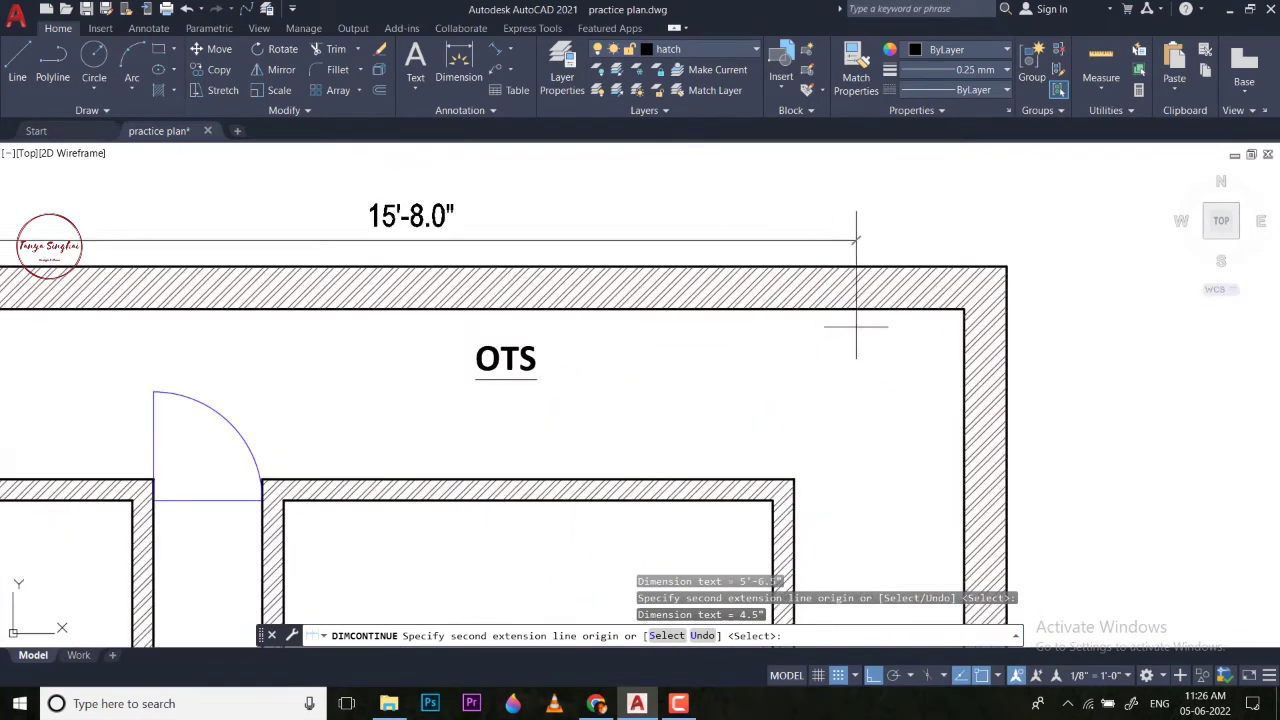
click(964, 309)
click(1006, 266)
scroll(886, 263, down, 5)
key(Escape)
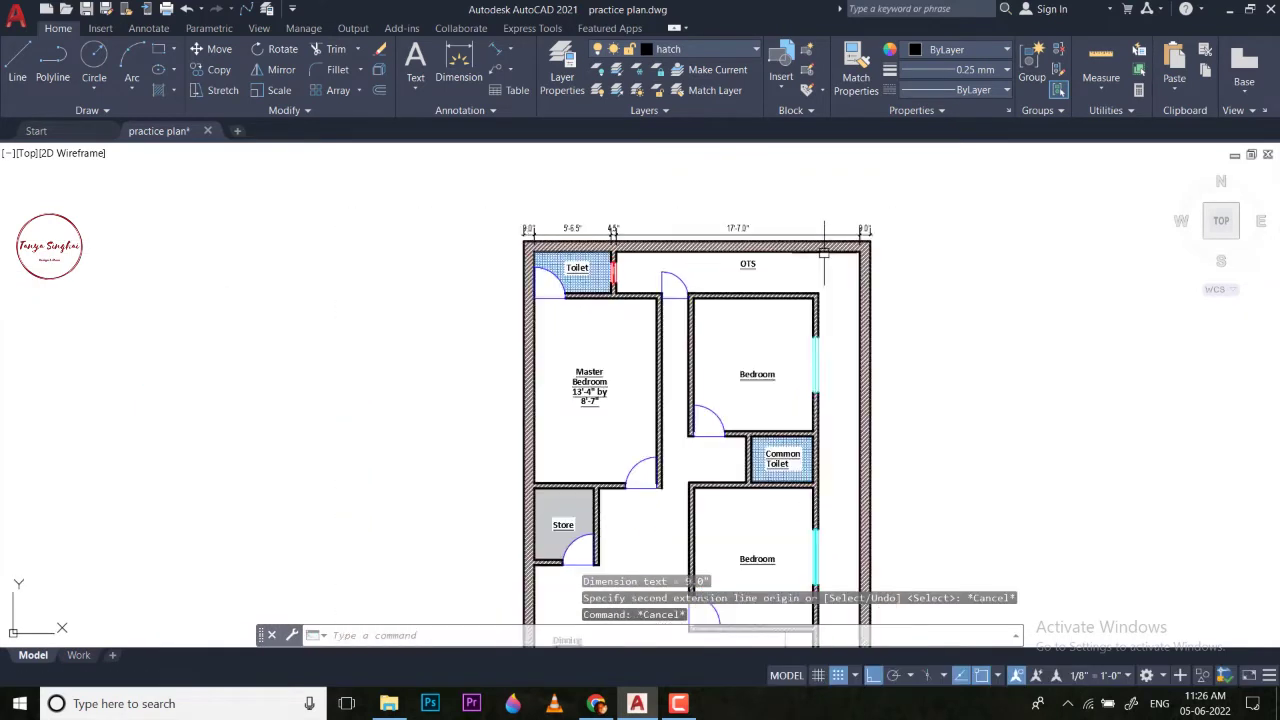
Dimension the copied plan's overall width between its two upper outer corners, placing the dimension line above the existing chain.
scroll(823, 253, down, 2)
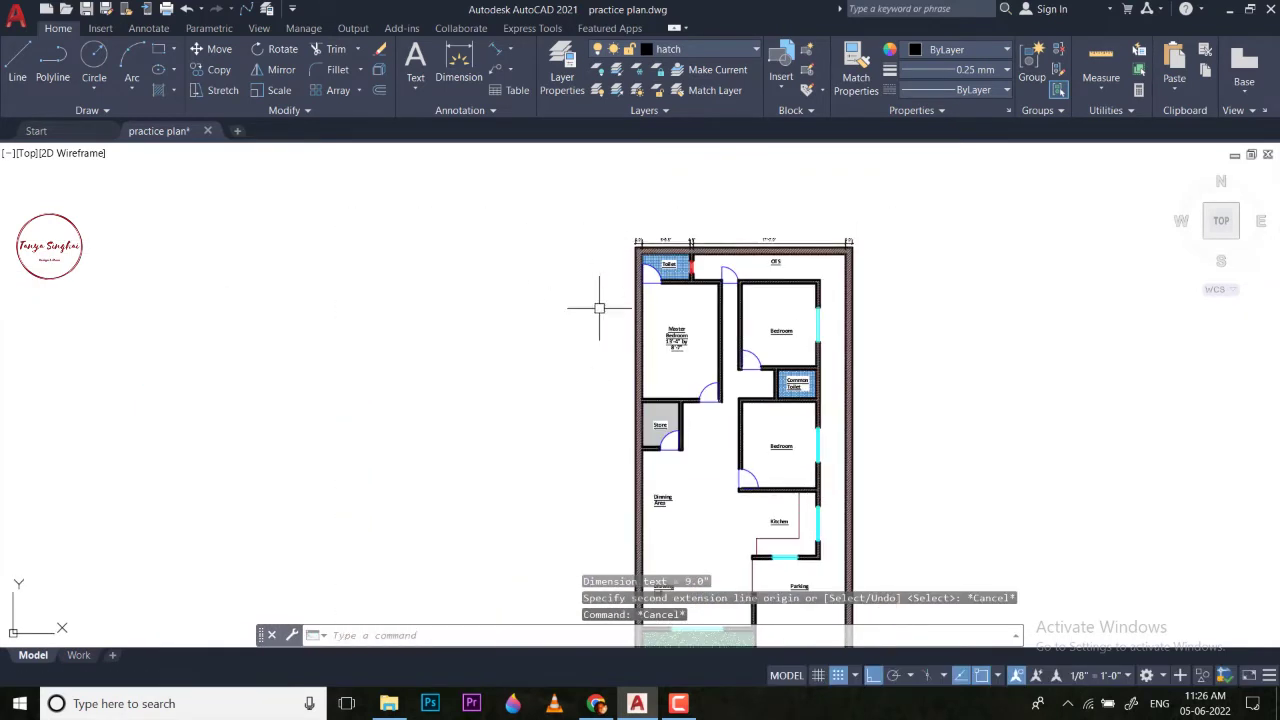
scroll(608, 251, up, 4)
scroll(580, 277, up, 1)
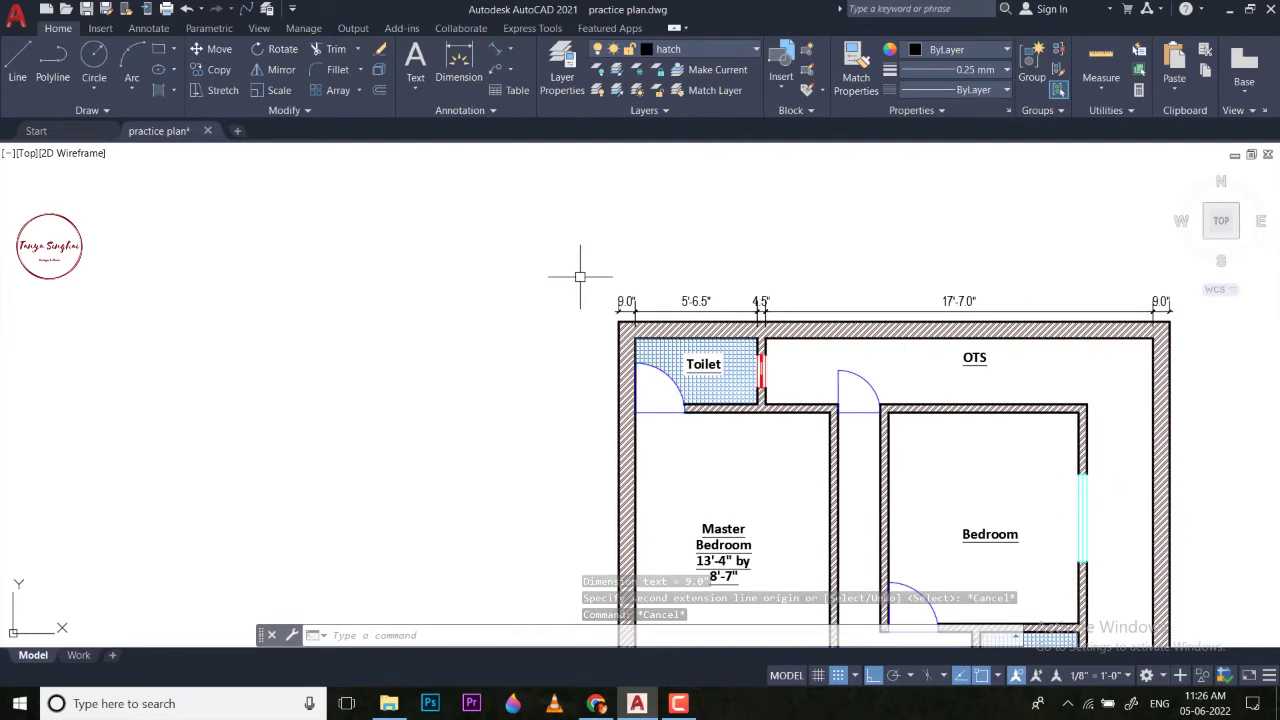
text(c)
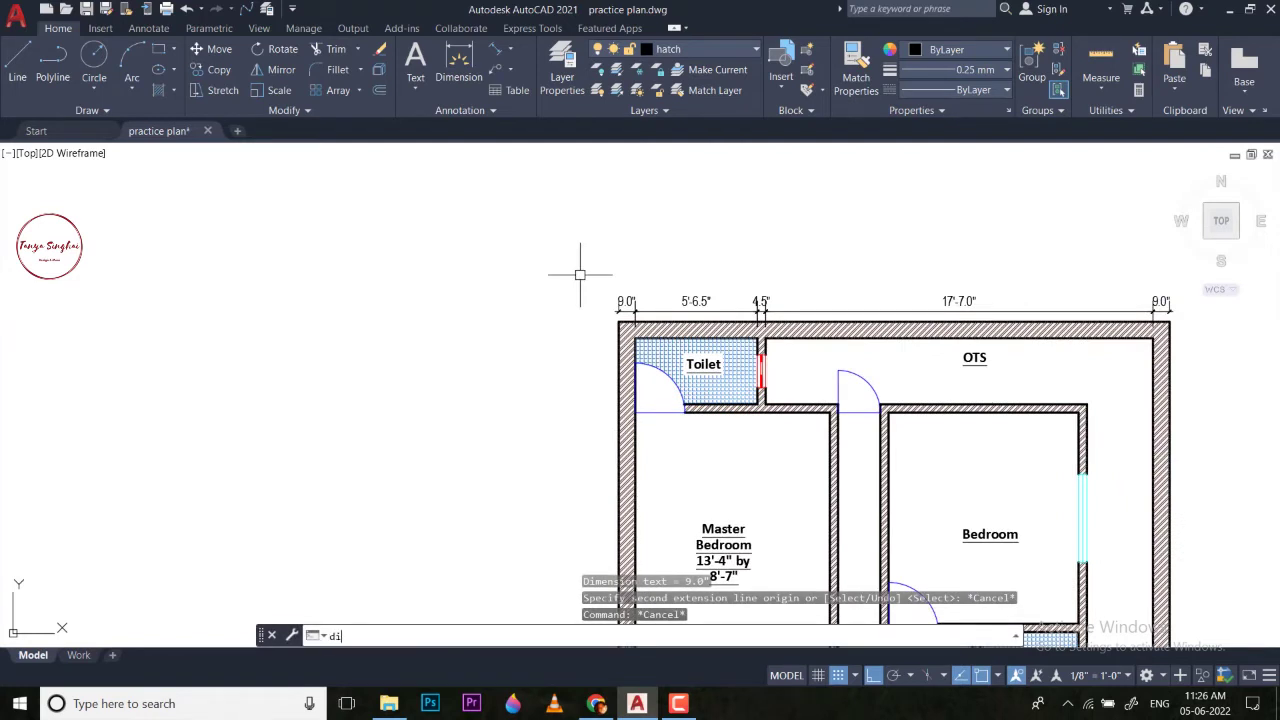
key(space)
click(618, 322)
scroll(645, 306, down, 2)
middle_drag(648, 308, 486, 310)
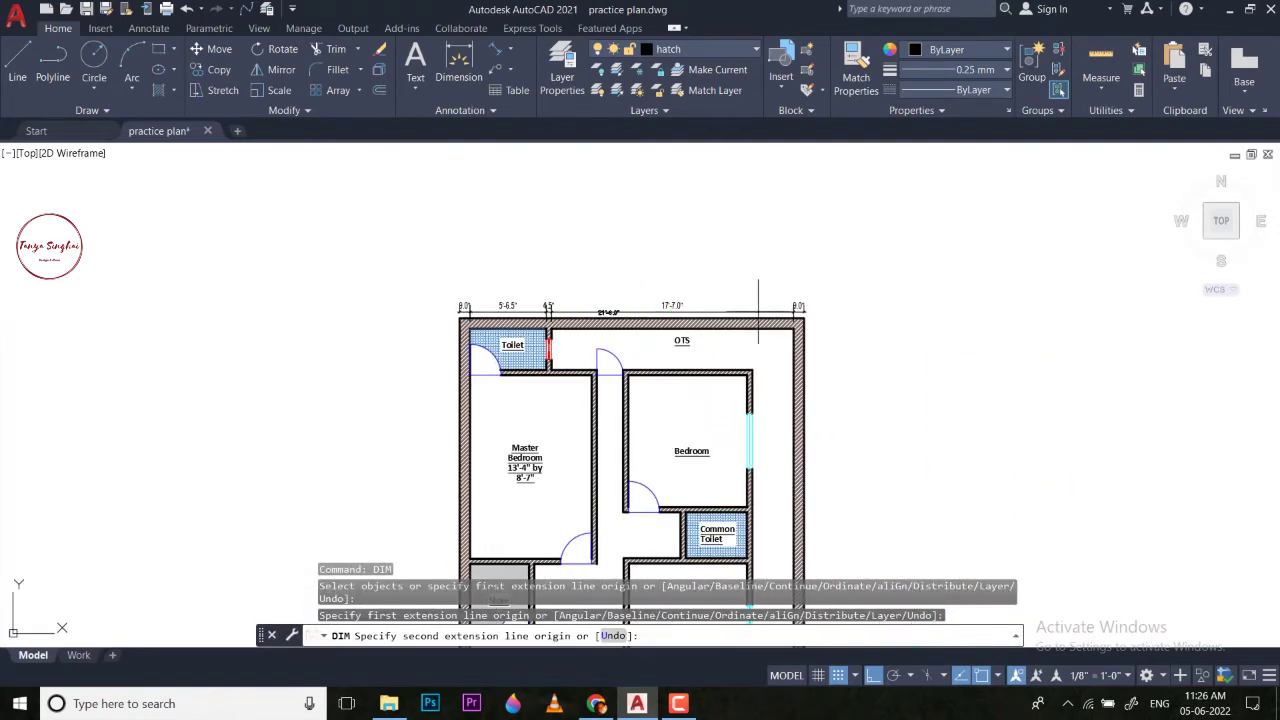
scroll(843, 302, up, 2)
click(793, 324)
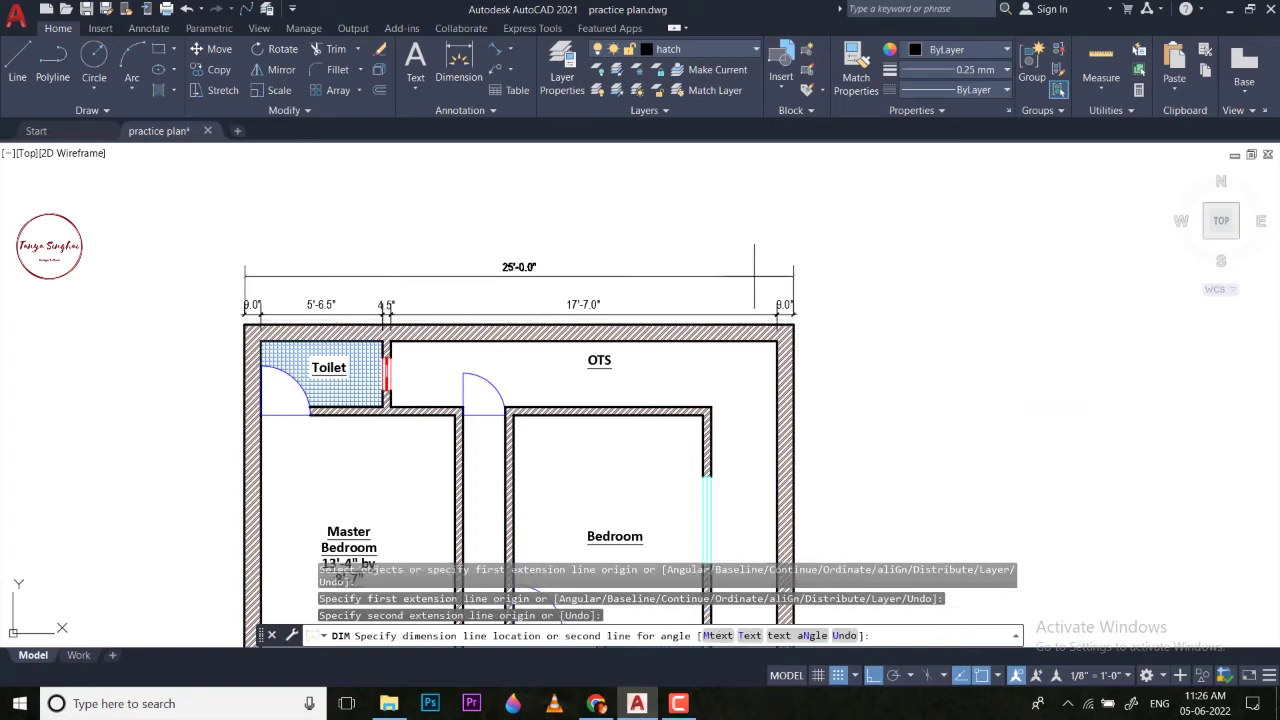
click(752, 278)
key(Escape)
key(Escape)
Move all dimensions above the plan to the dim layer and make dim the current layer.
click(860, 318)
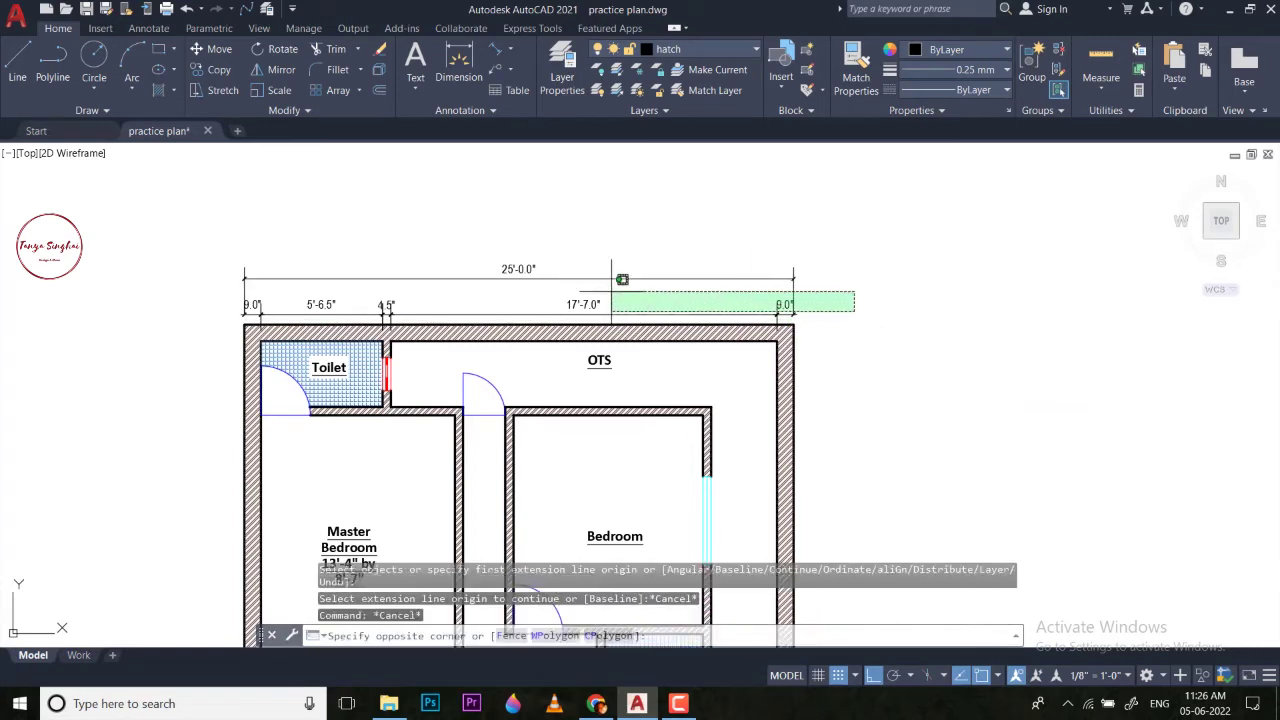
click(172, 240)
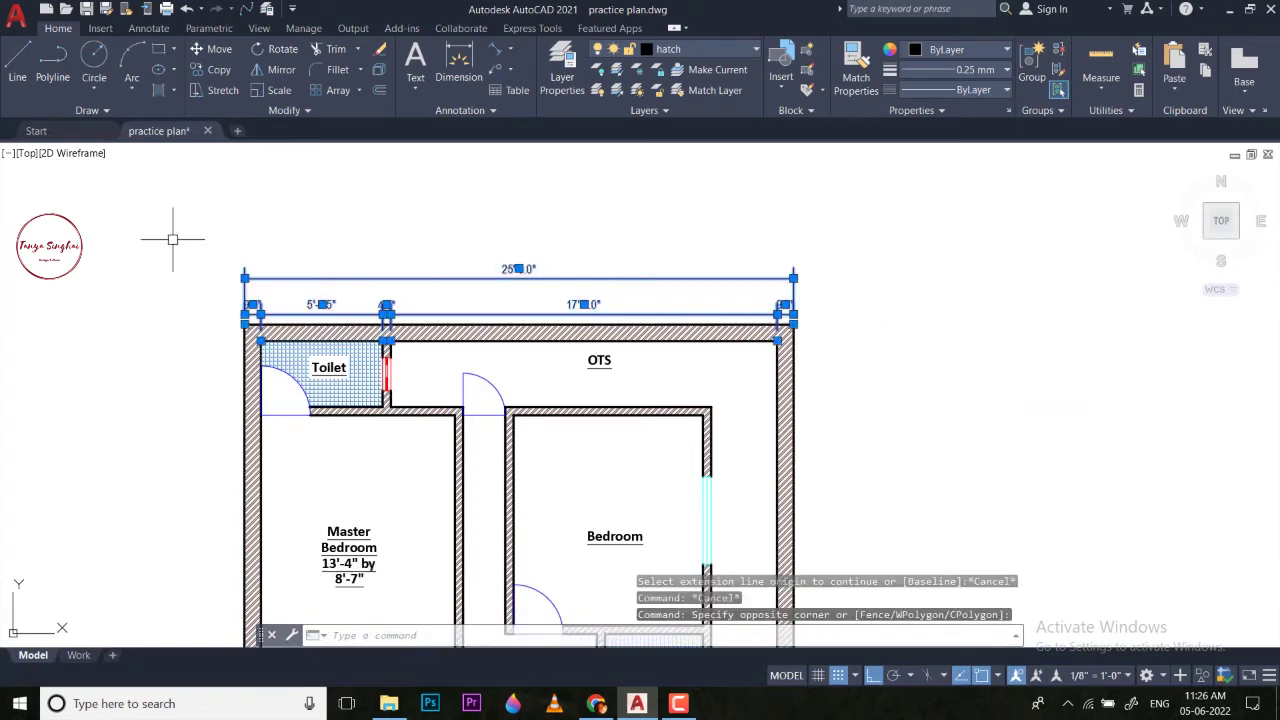
click(707, 48)
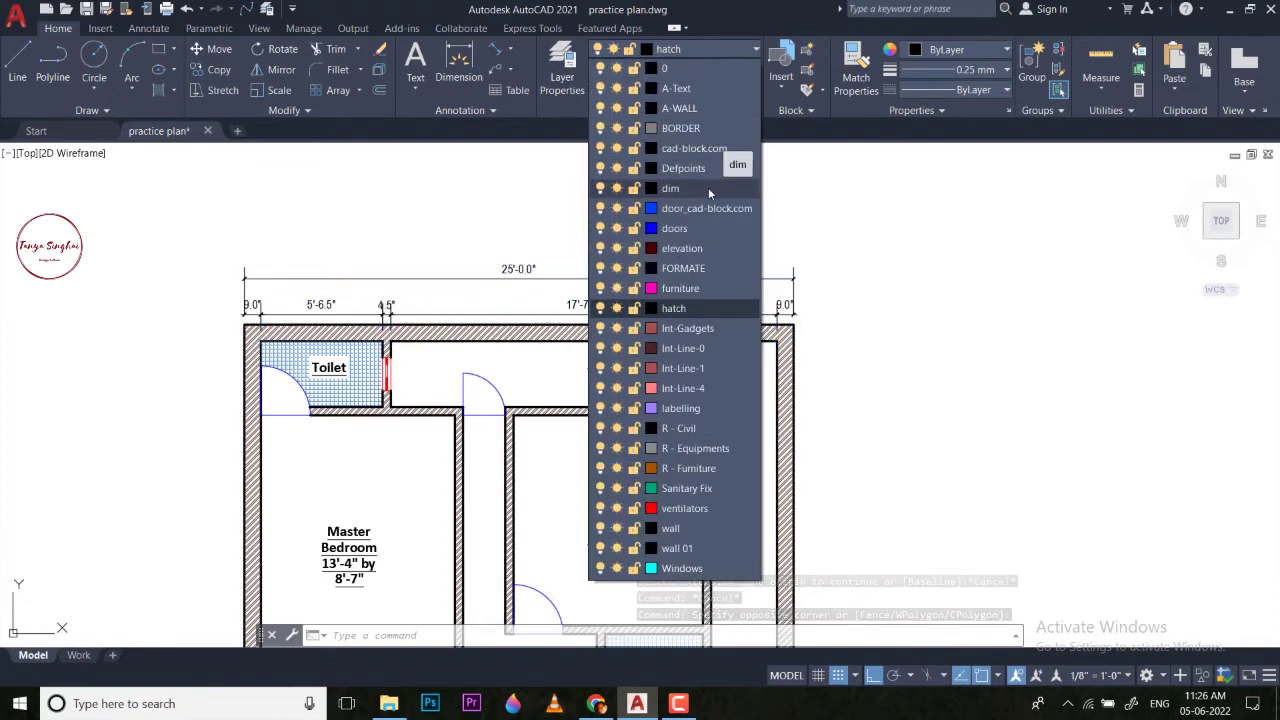
click(708, 187)
key(Escape)
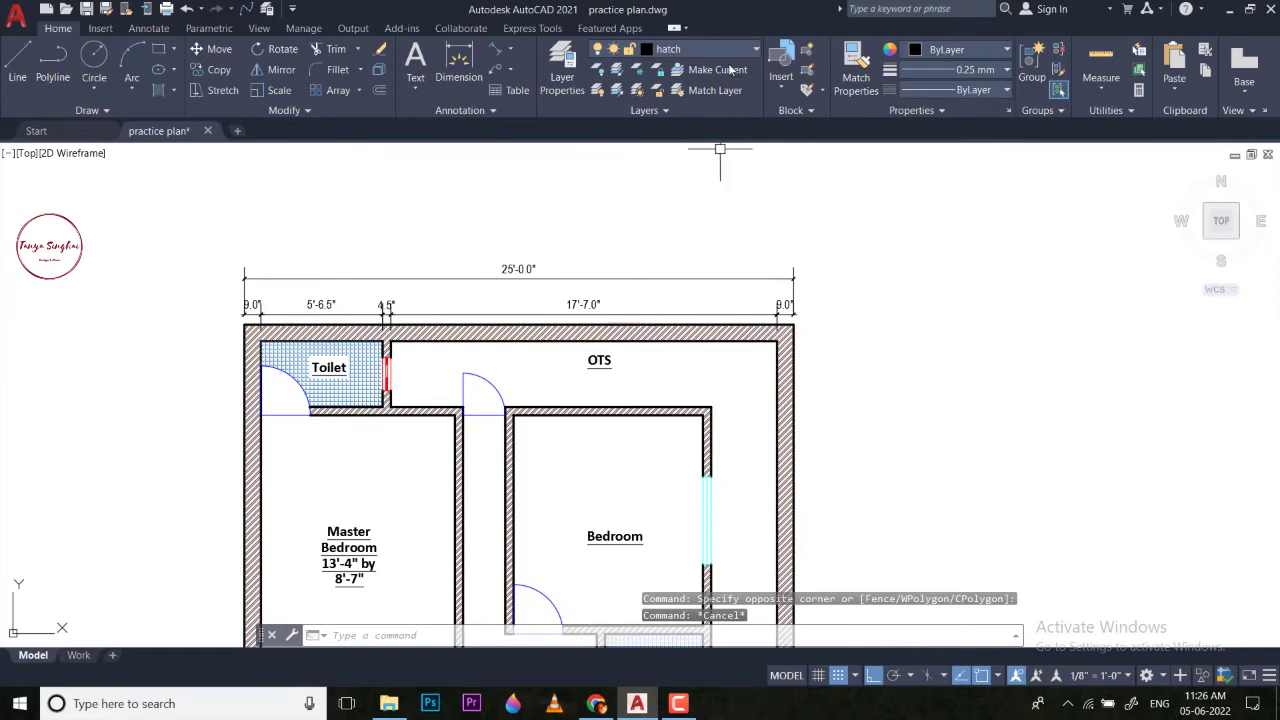
click(728, 49)
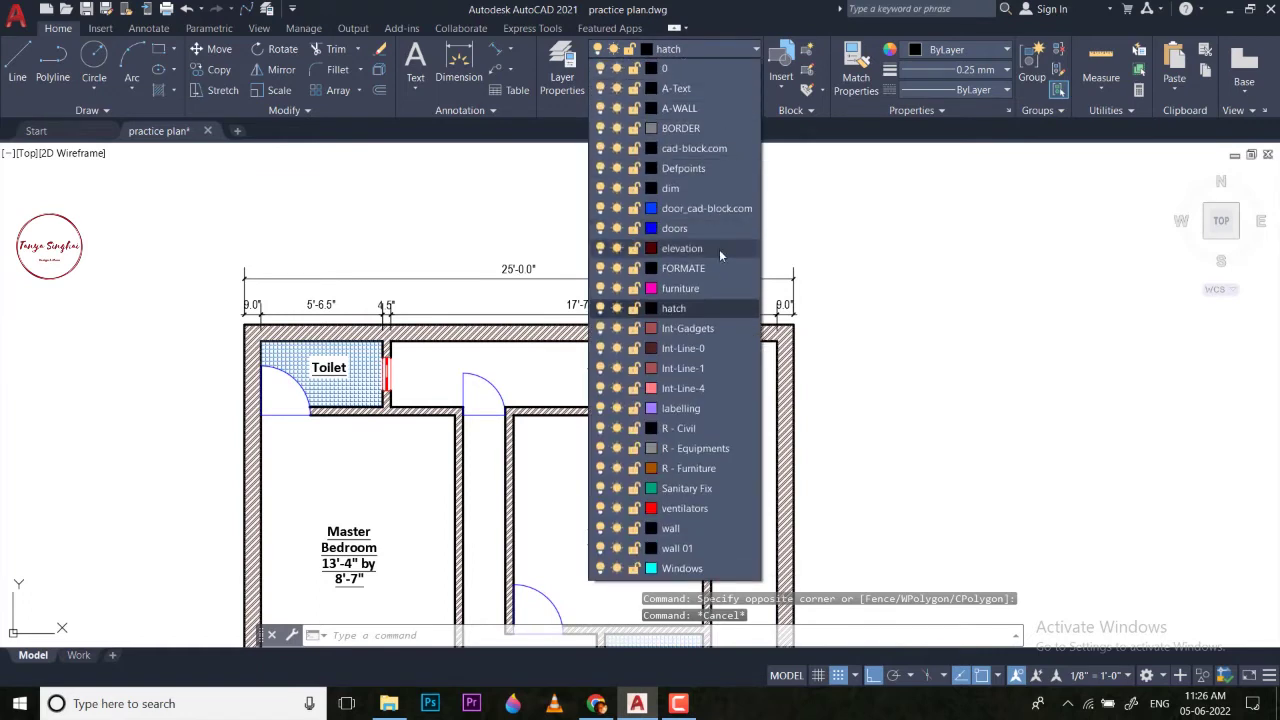
click(697, 188)
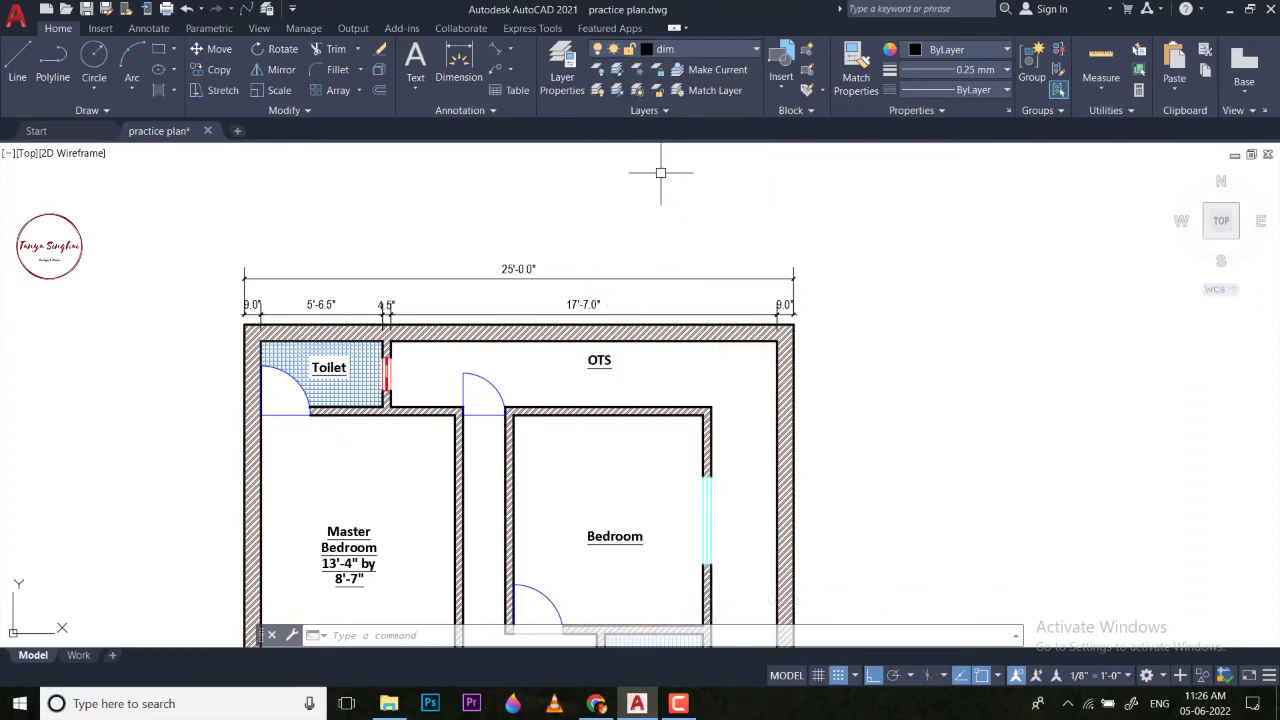
scroll(660, 172, down, 3)
key(Escape)
key(Escape)
key(Escape)
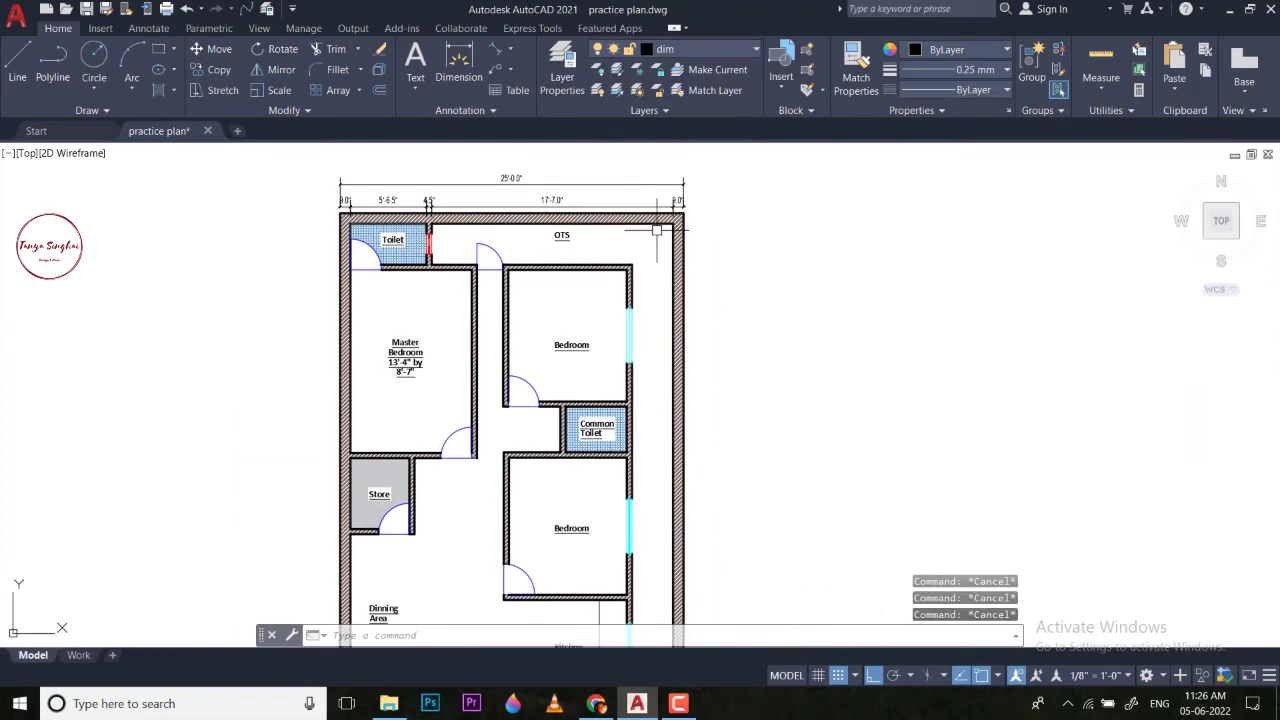
Dimension the top outer wall's thickness at the plan's upper-right corner, placing the dimension line outside the right wall.
text(dim)
key(Return)
scroll(686, 233, up, 2)
scroll(686, 233, up, 2)
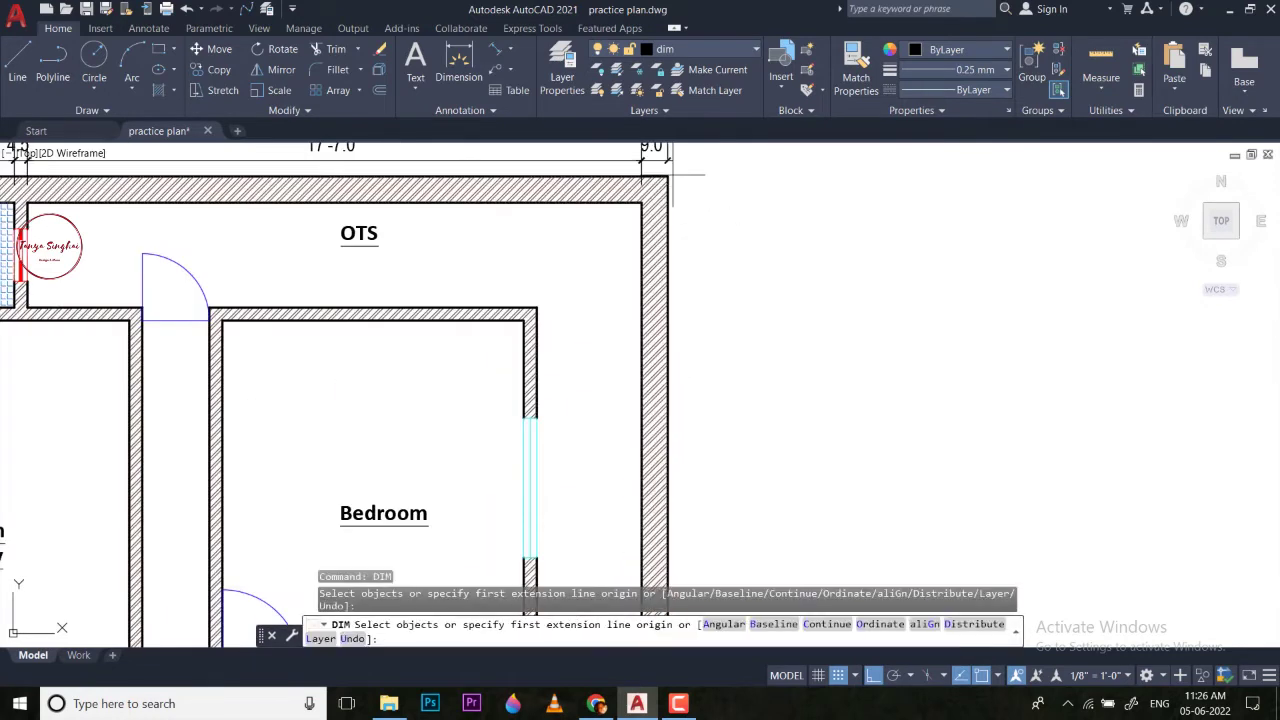
click(641, 202)
click(640, 202)
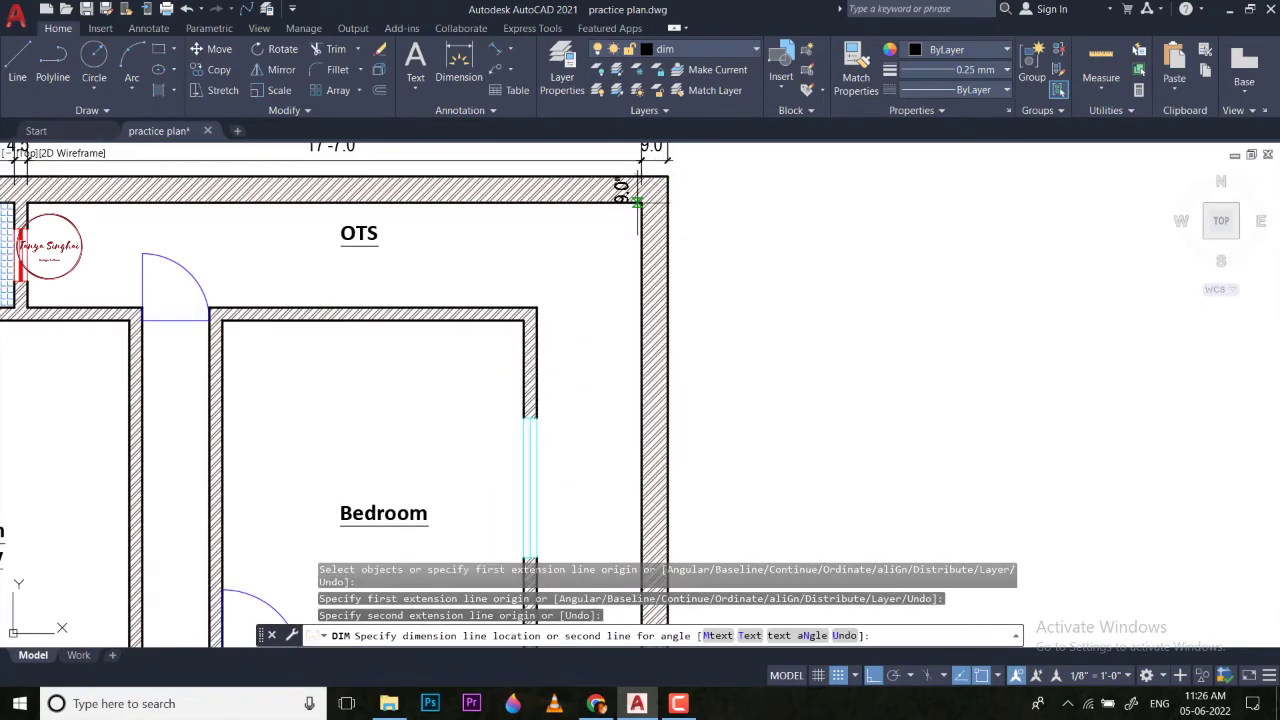
click(709, 204)
key(Escape)
Continue the vertical dimension chain down across the OTS depth and the upper Bedroom's top wall.
text(dco)
key(Return)
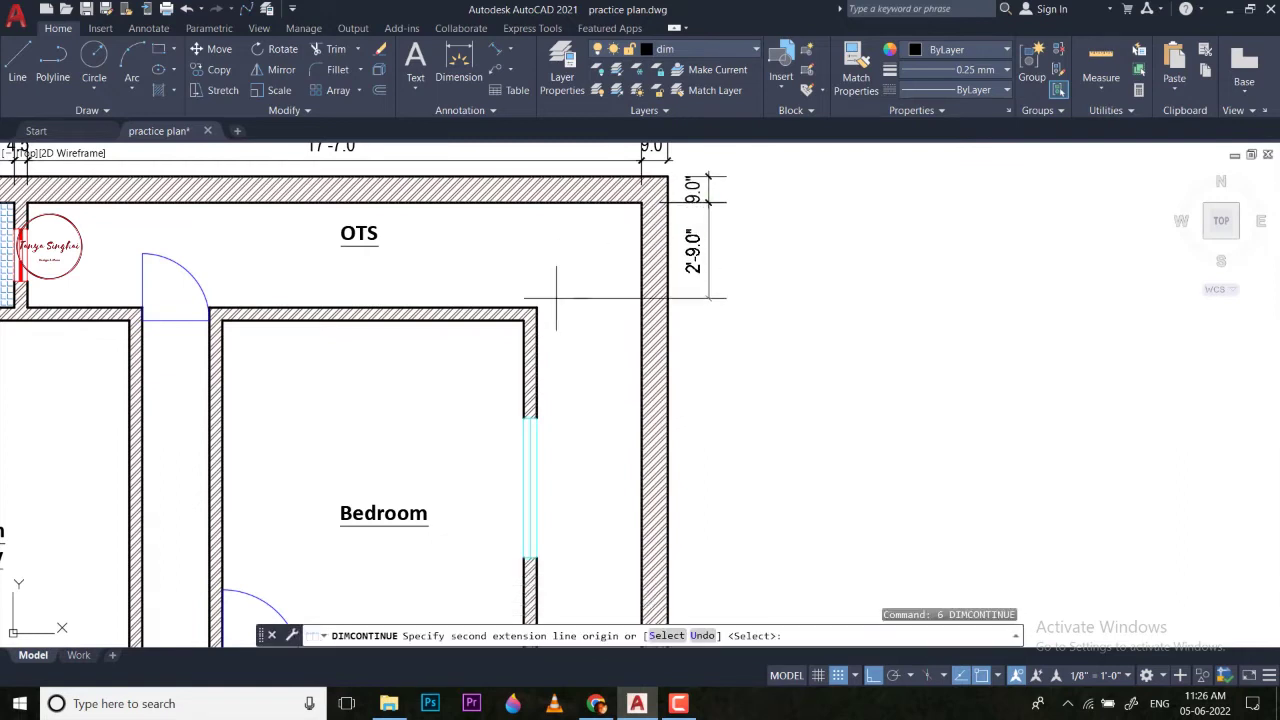
click(537, 307)
click(537, 320)
scroll(537, 320, down, 3)
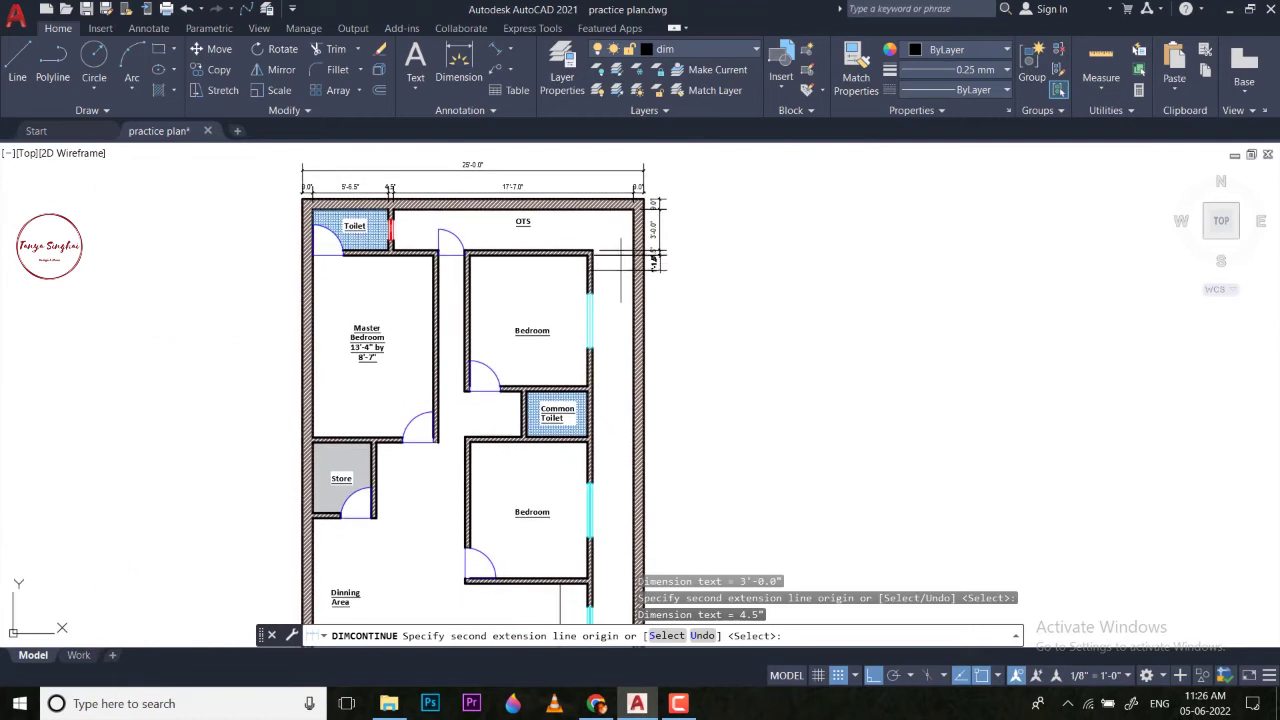
Continue the vertical chain past the upper Bedroom's window and across the wall between that Bedroom and the Common Toilet.
scroll(567, 301, up, 3)
click(567, 440)
scroll(571, 437, down, 3)
scroll(600, 360, up, 4)
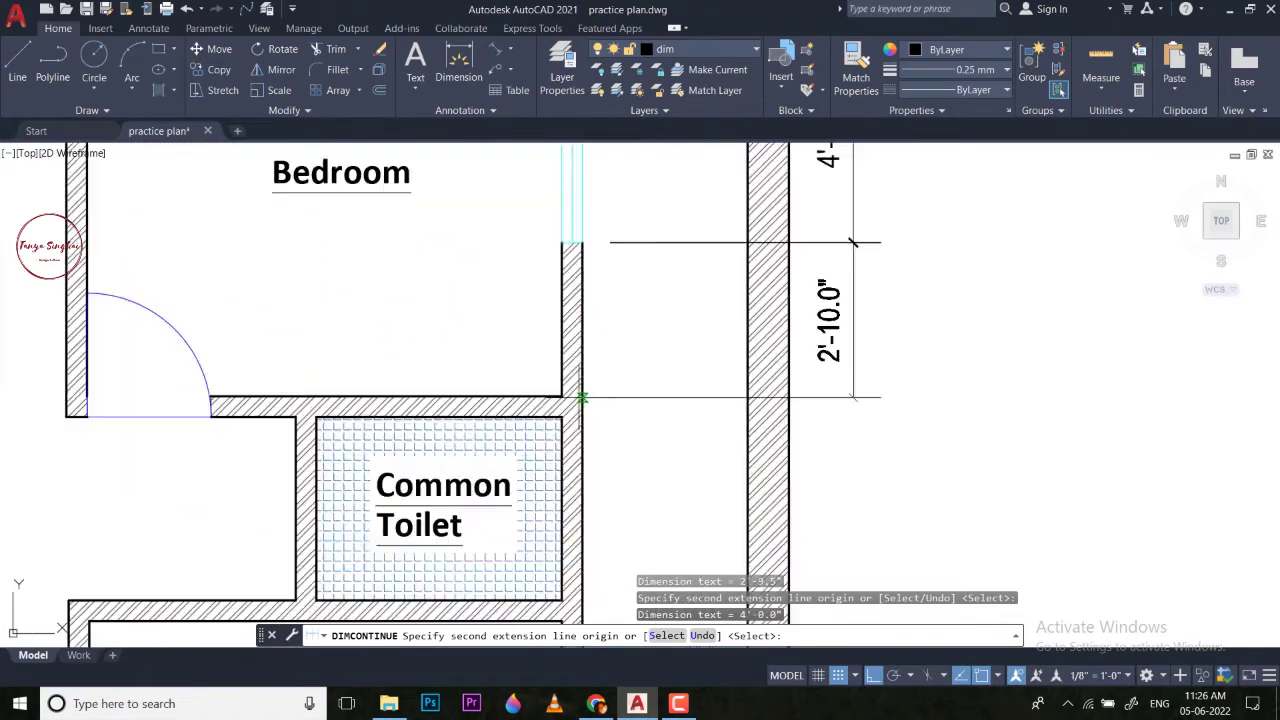
scroll(580, 398, up, 2)
click(550, 396)
click(550, 429)
scroll(620, 420, down, 5)
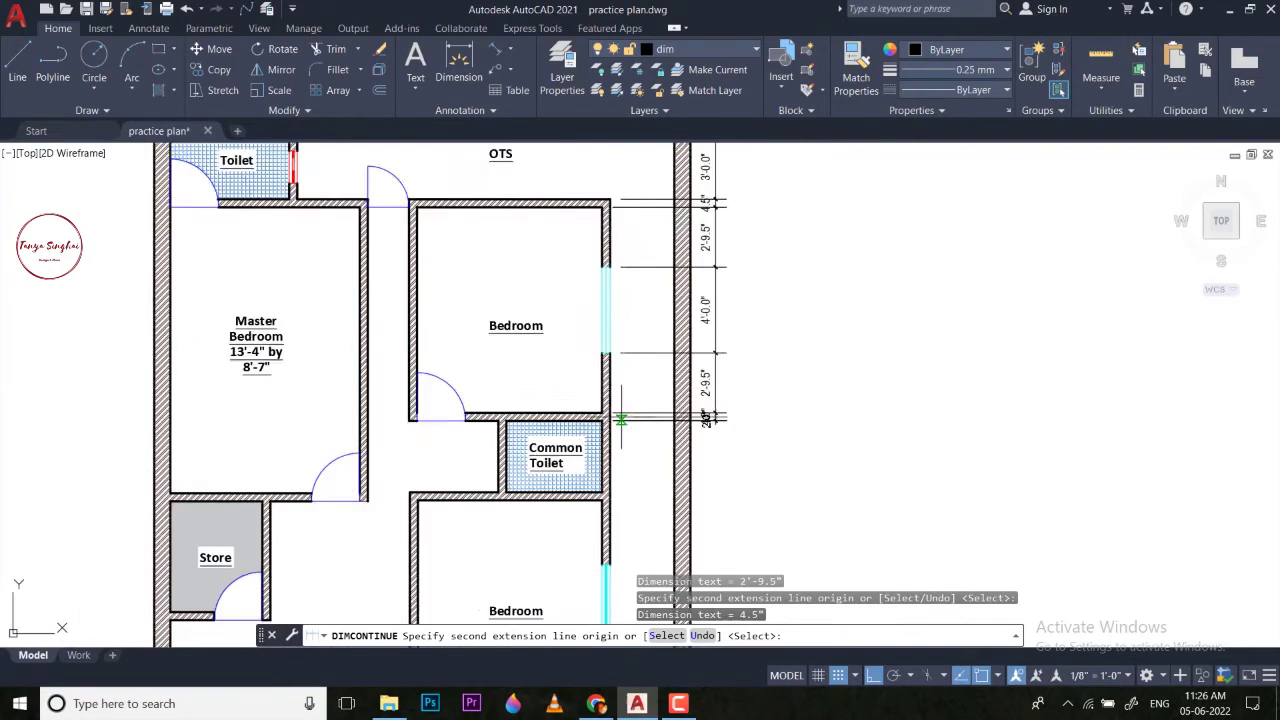
Continue the vertical chain along the Common Toilet's depth and across the wall below it.
middle_drag(620, 420, 652, 221)
scroll(636, 281, up, 4)
click(618, 360)
click(618, 360)
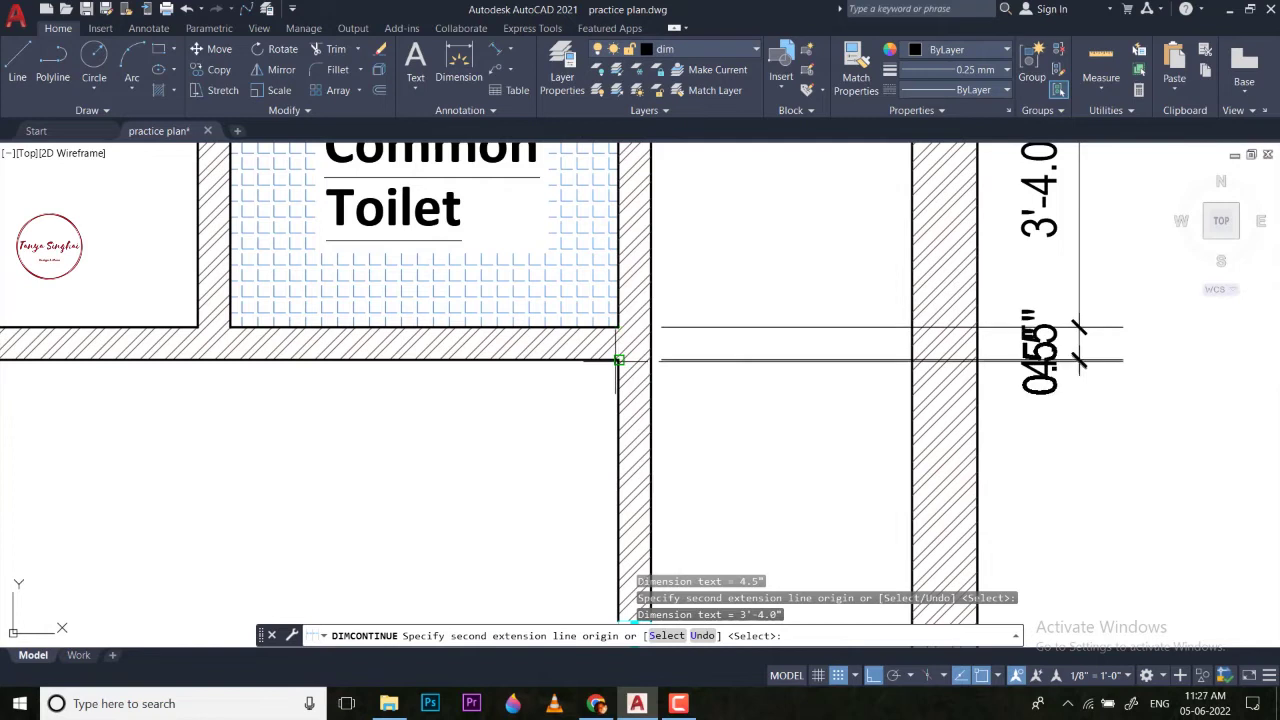
Continue the vertical chain down to the lower Bedroom's window and across the window's length.
scroll(617, 357, down, 5)
middle_drag(686, 371, 652, 242)
scroll(652, 242, up, 4)
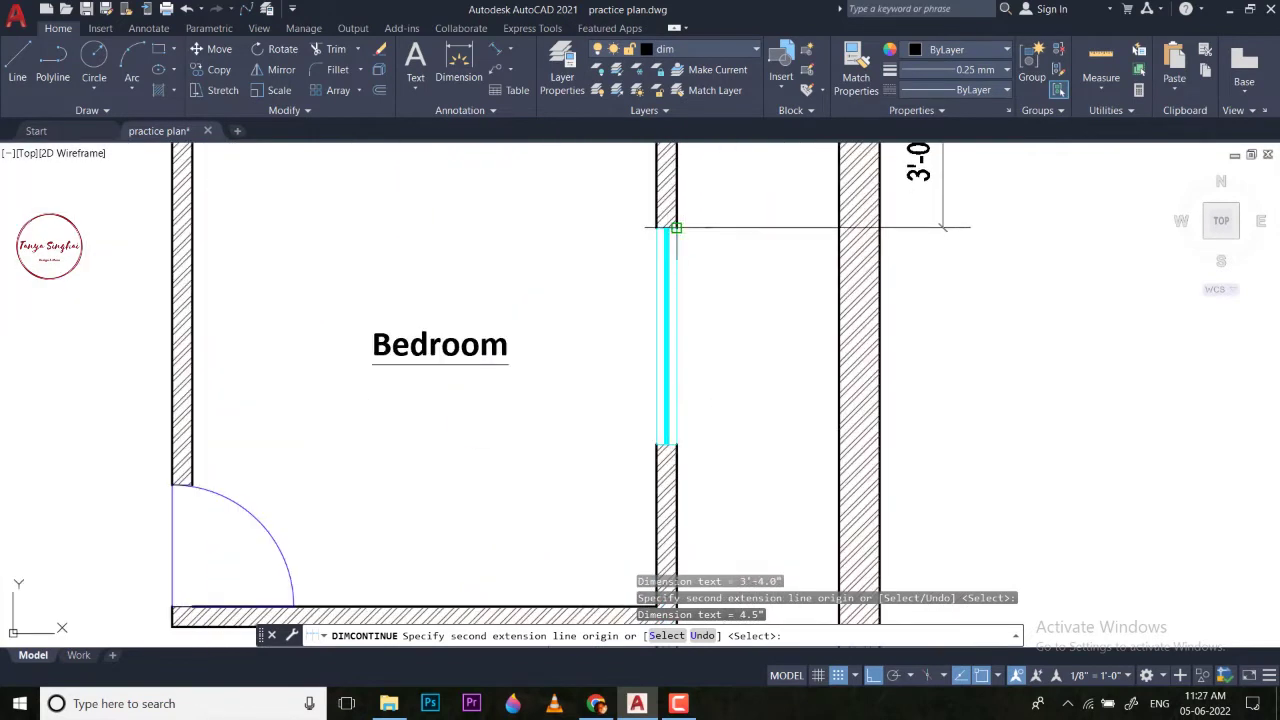
click(667, 443)
scroll(686, 437, down, 3)
scroll(686, 437, down, 2)
middle_drag(686, 437, 679, 275)
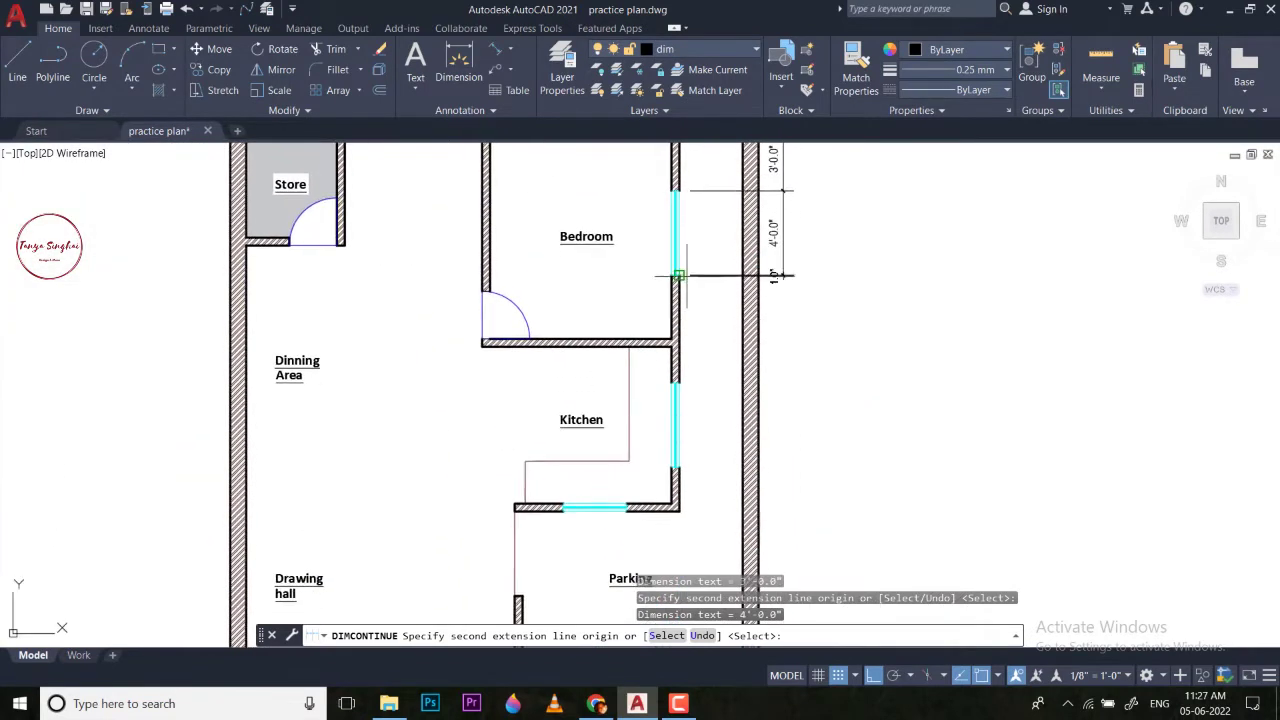
Continue the vertical chain across the wall between the lower Bedroom and Kitchen, down to the Kitchen window's upper end.
scroll(680, 340, up, 4)
click(651, 311)
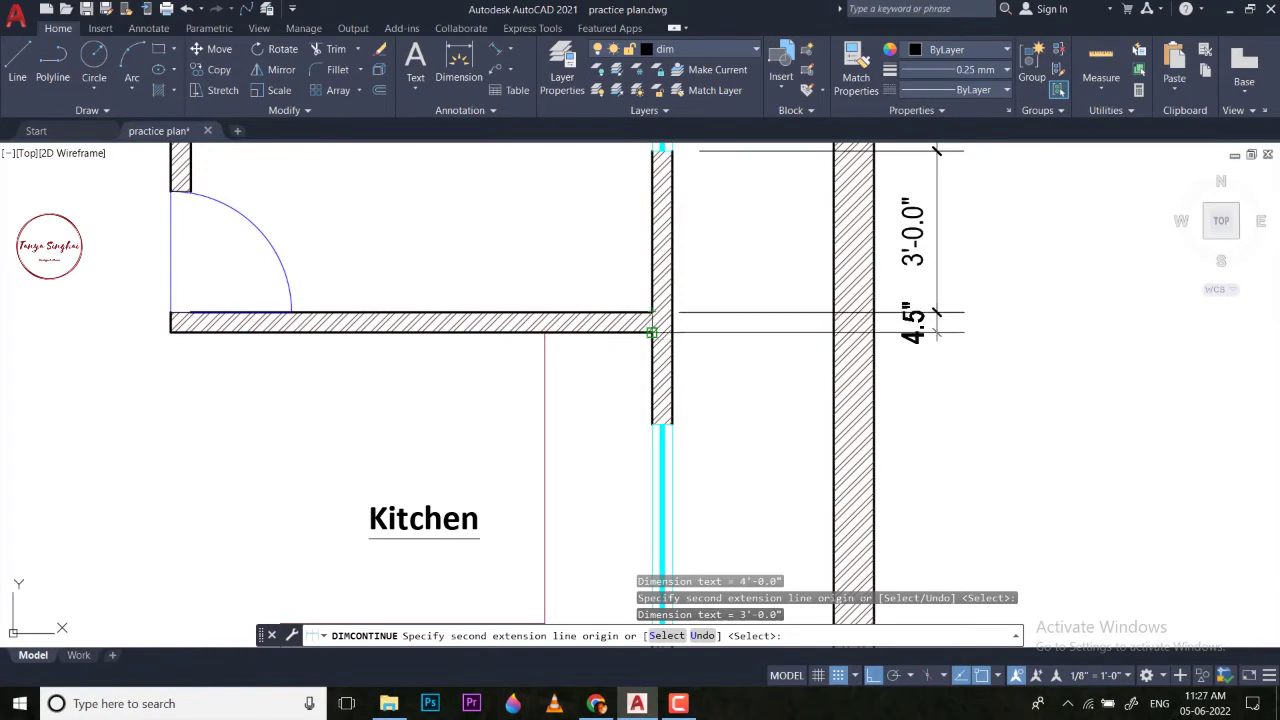
click(663, 429)
scroll(670, 426, down, 2)
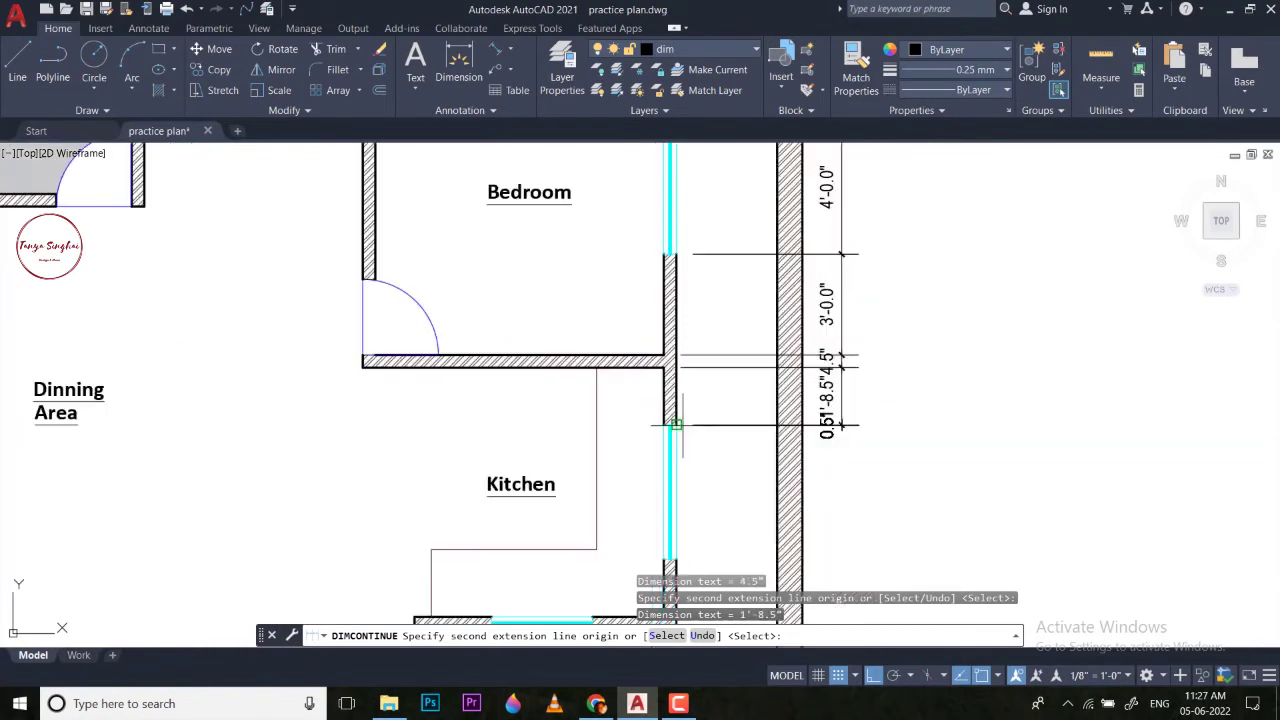
Continue the vertical chain along the Kitchen's side window and down across the Kitchen's bottom wall.
middle_drag(677, 423, 643, 221)
scroll(662, 305, up, 2)
click(619, 360)
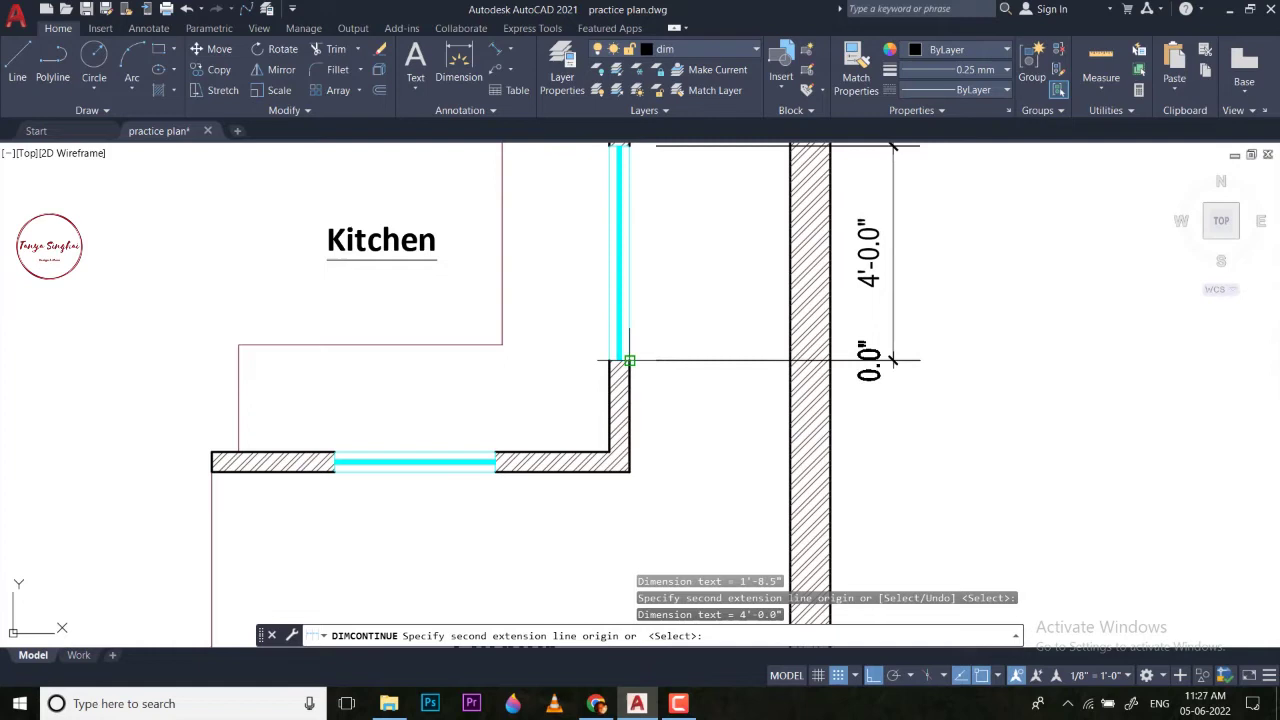
click(629, 470)
scroll(680, 320, down, 4)
middle_drag(666, 331, 669, 207)
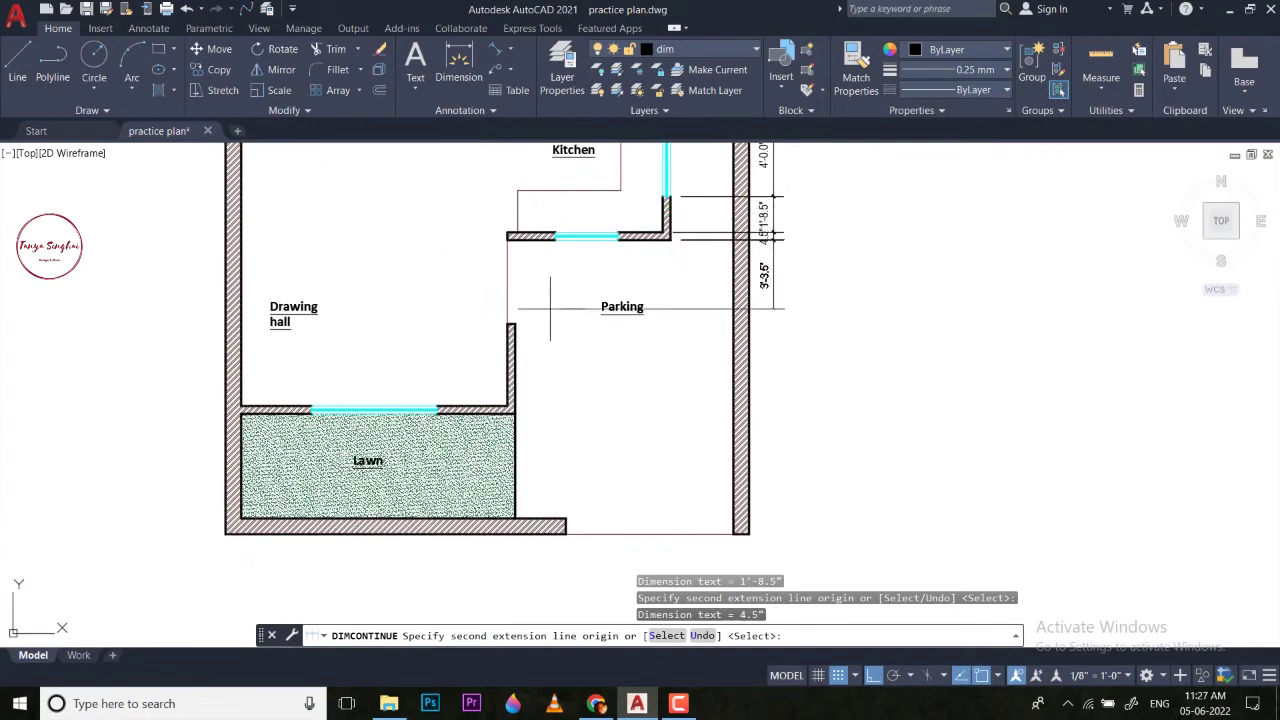
Continue the vertical chain past the Parking opening, Drawing hall wall and Lawn to the plan's bottom edge, and finish it.
click(515, 323)
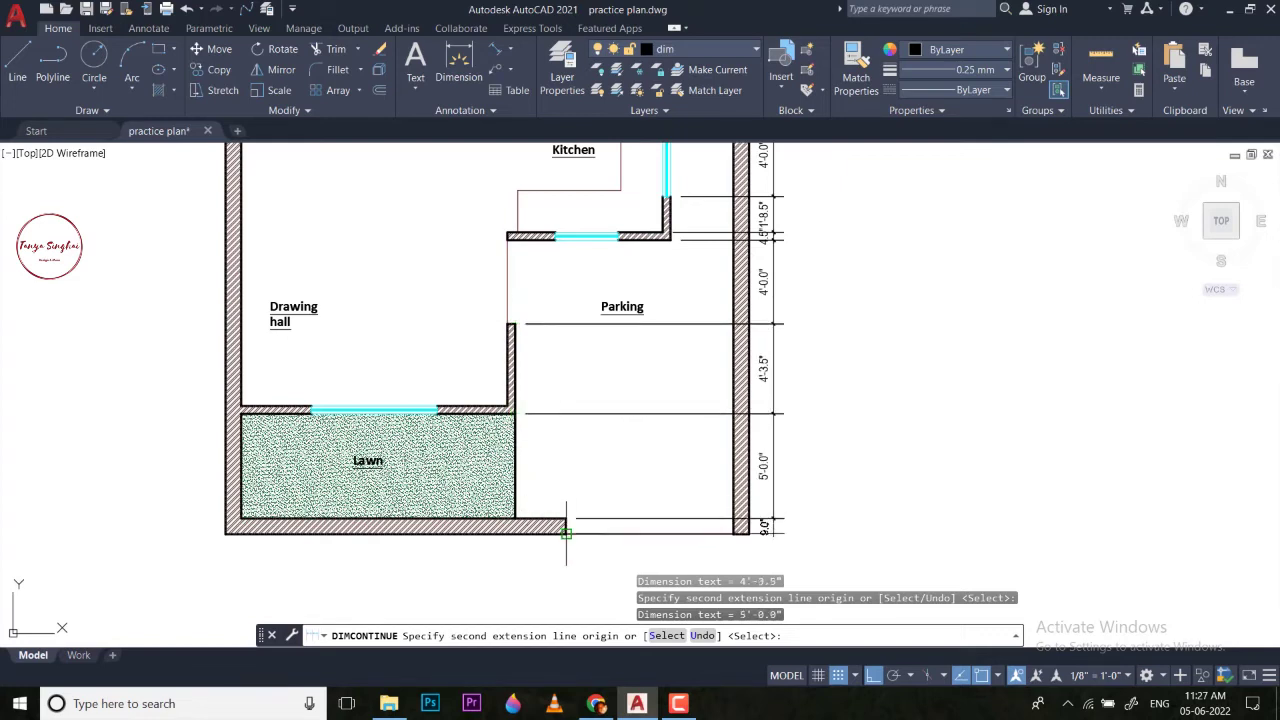
key(Return)
scroll(780, 430, down, 3)
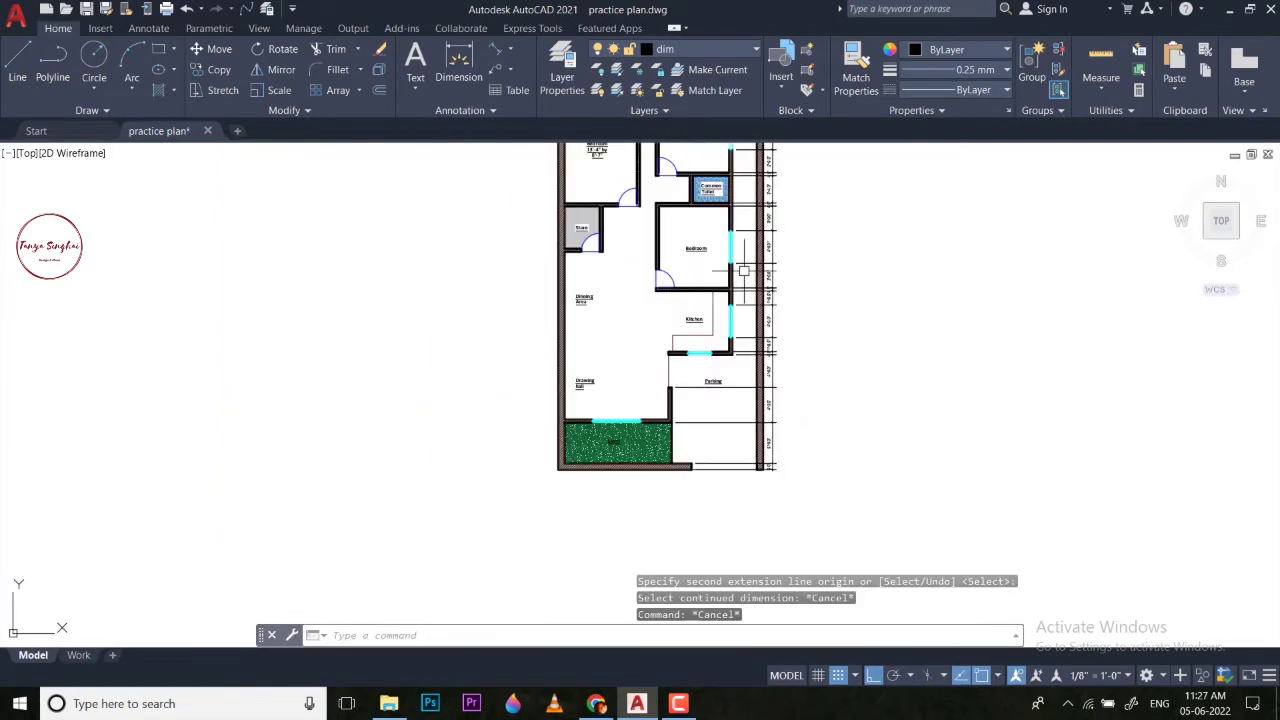
Dimension the plan's overall length between its two right outer corners, placing the dimension line outside the vertical chain.
scroll(670, 357, up, 1)
key(space)
scroll(651, 277, up, 8)
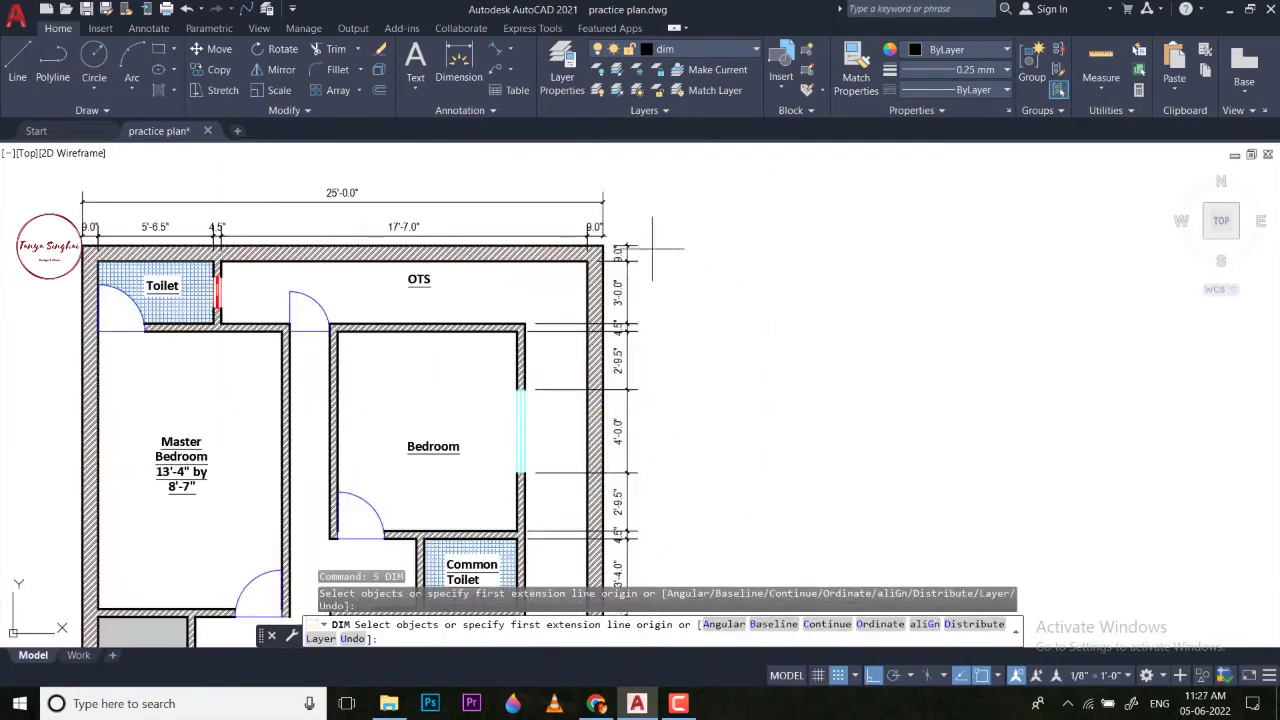
click(574, 243)
scroll(590, 245, down, 4)
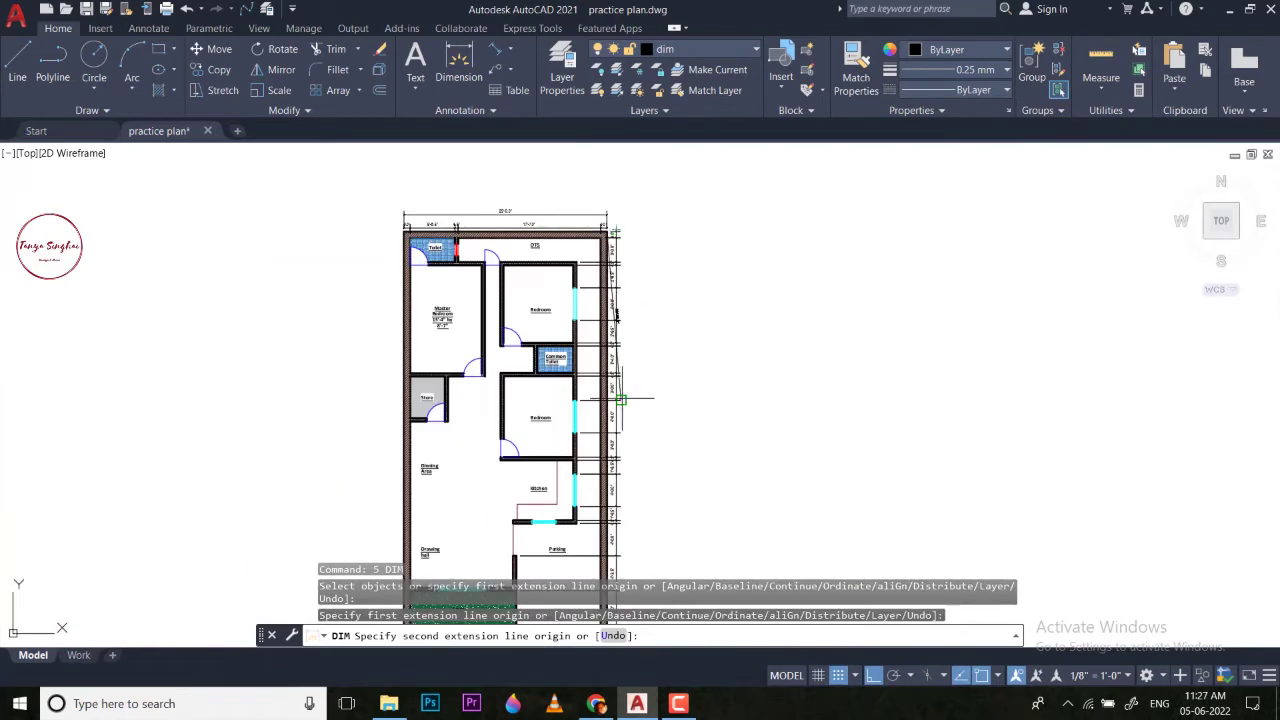
middle_drag(614, 400, 643, 251)
scroll(627, 380, up, 5)
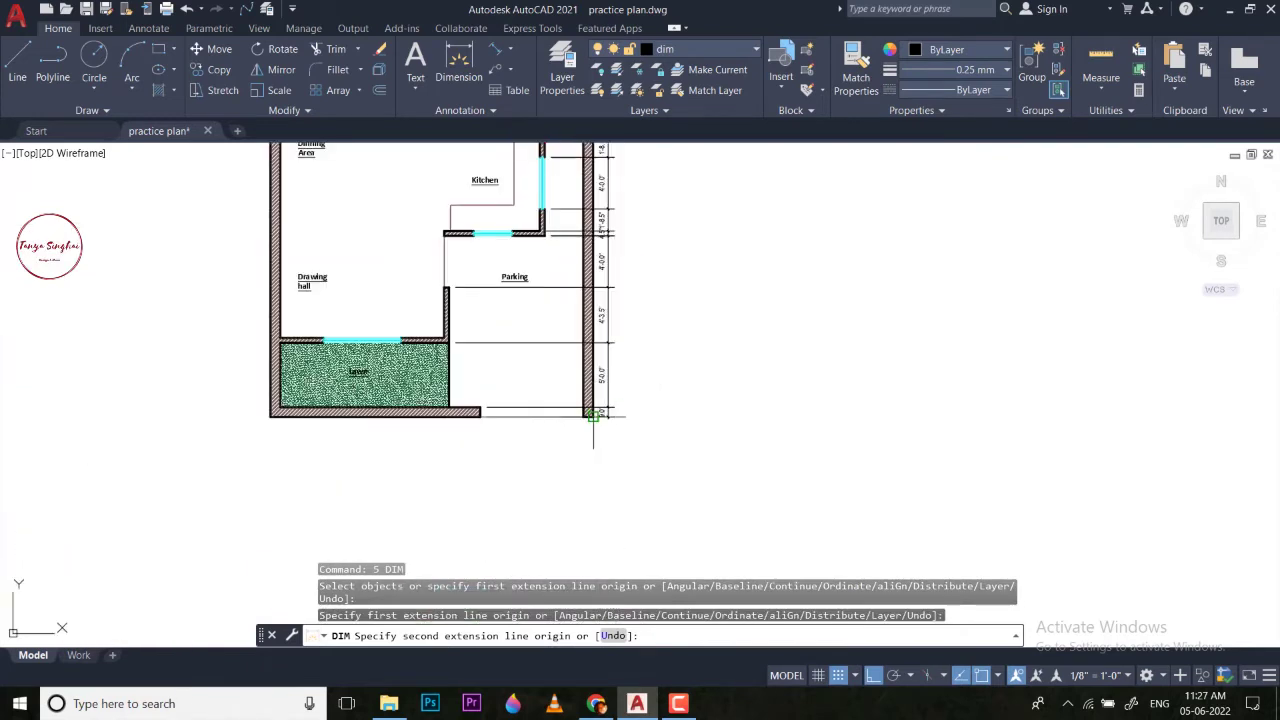
click(593, 415)
scroll(629, 320, down, 5)
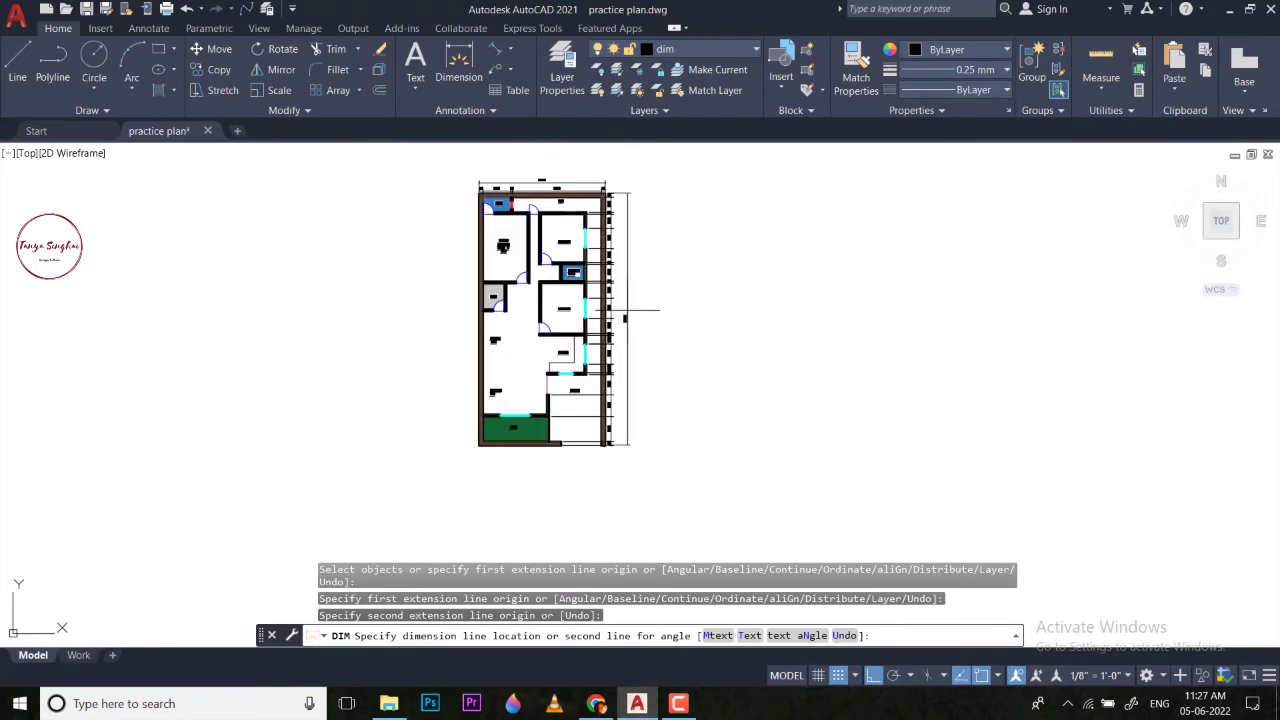
click(625, 305)
key(Escape)
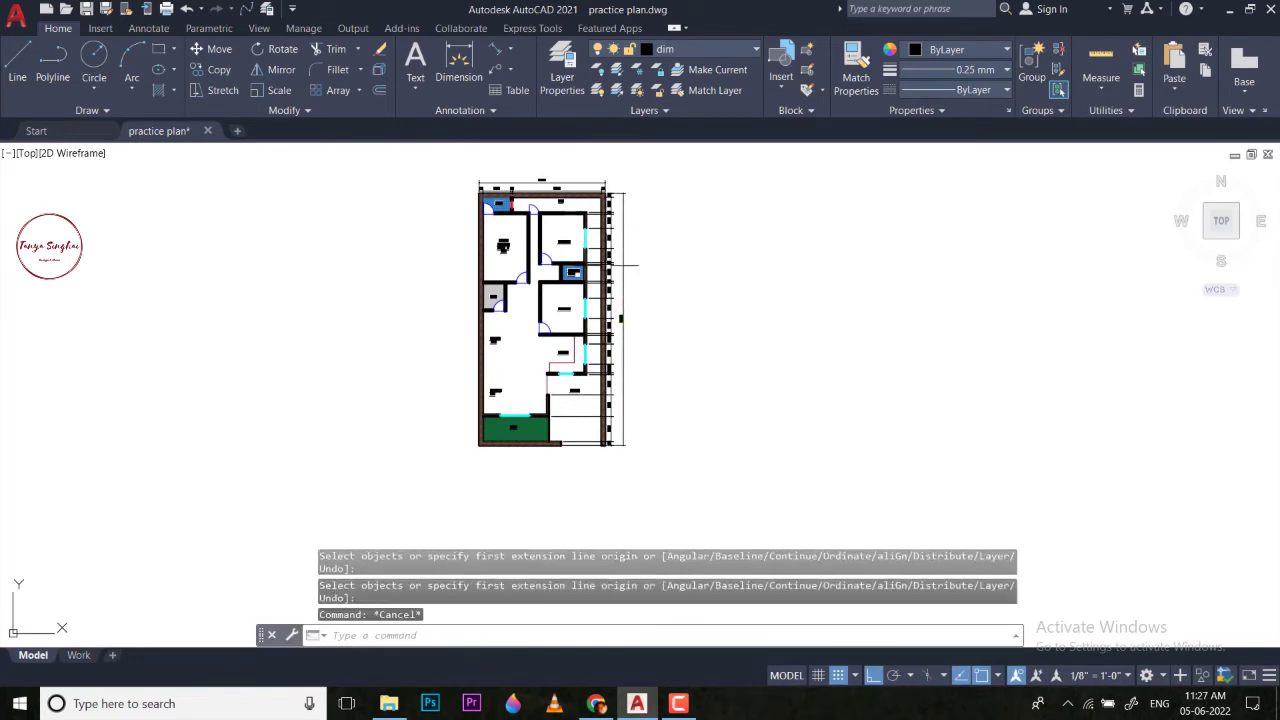
Dimension the Master Bedroom's inner width between its two upper inner corners, placing the dimension line just below the wall.
scroll(557, 286, up, 6)
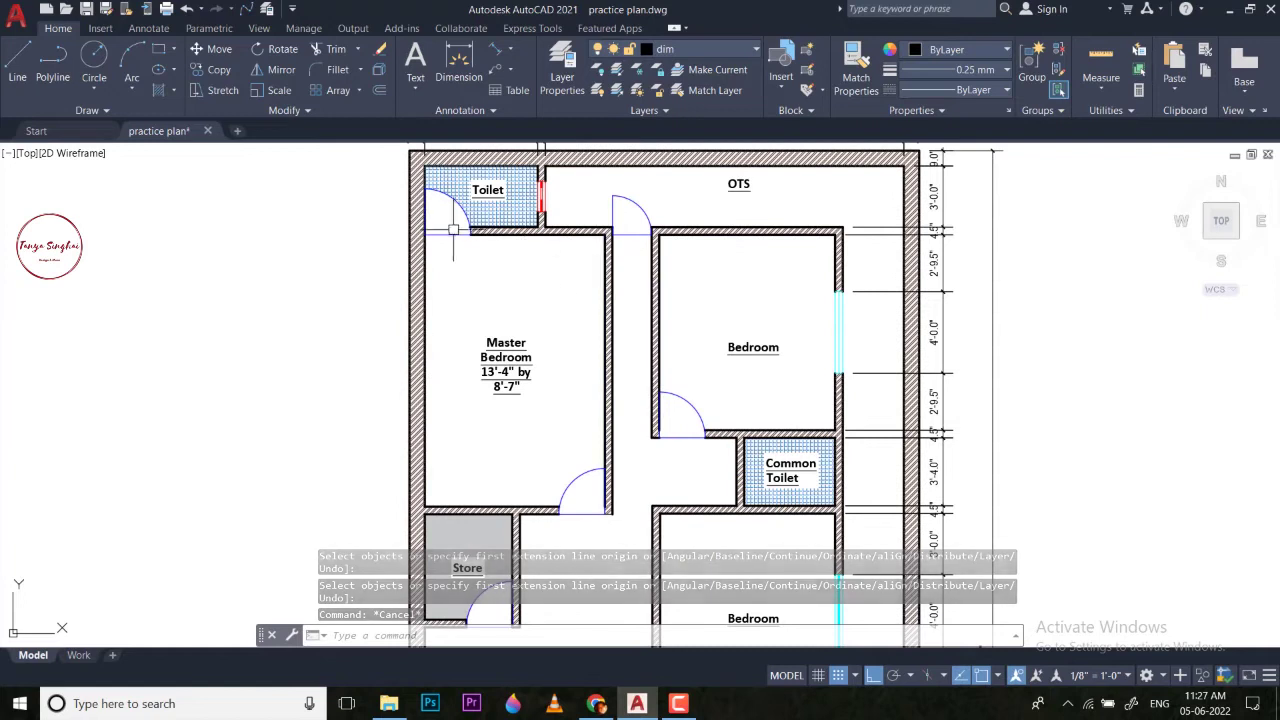
scroll(475, 271, up, 2)
key(Return)
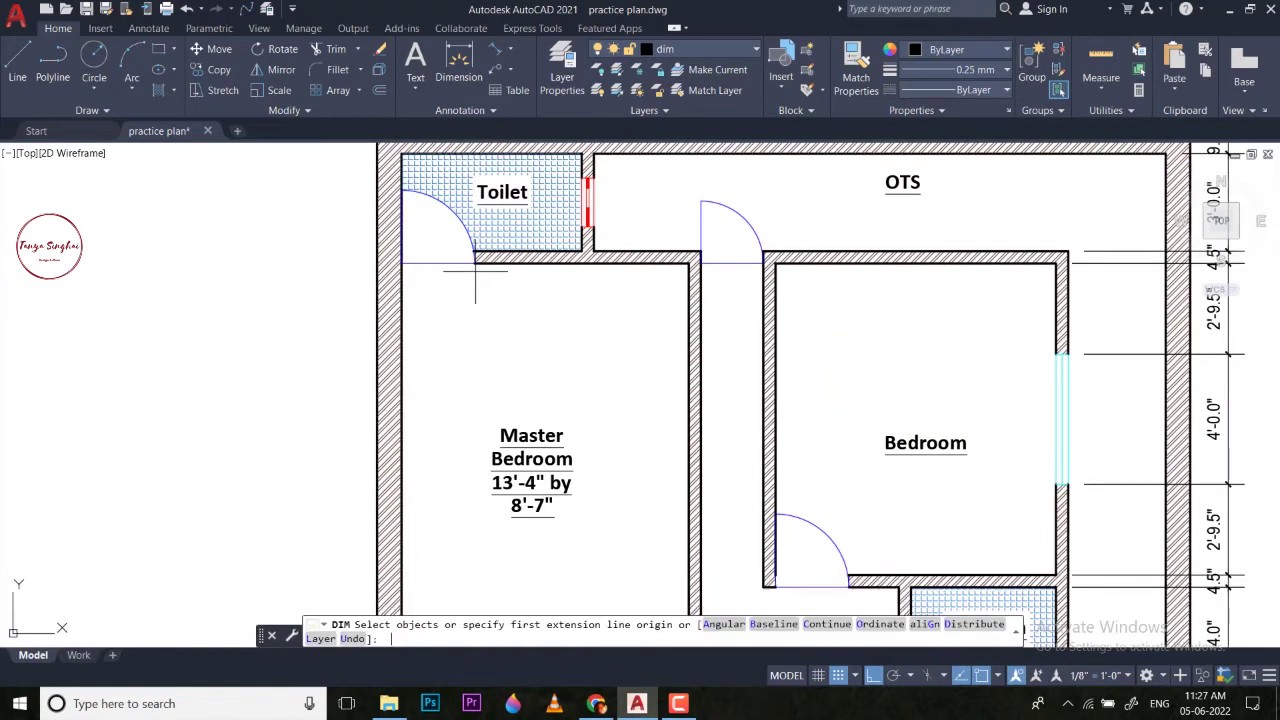
click(400, 263)
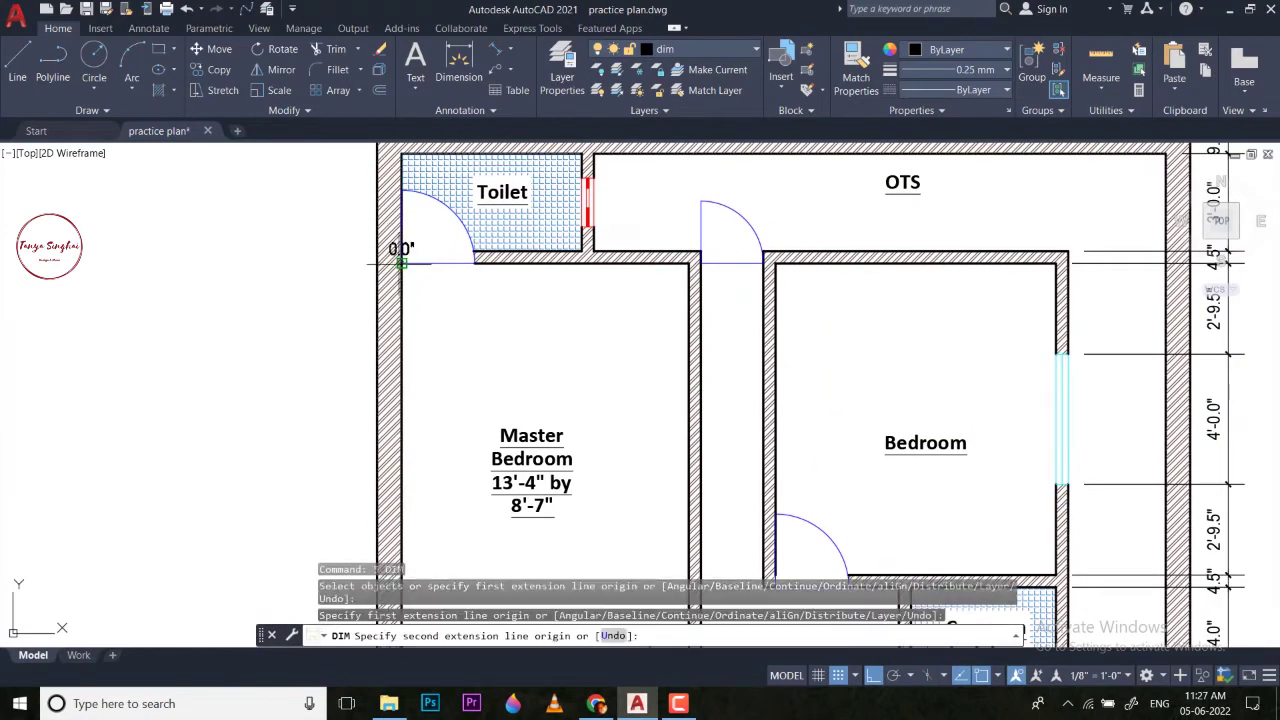
scroll(596, 268, up, 4)
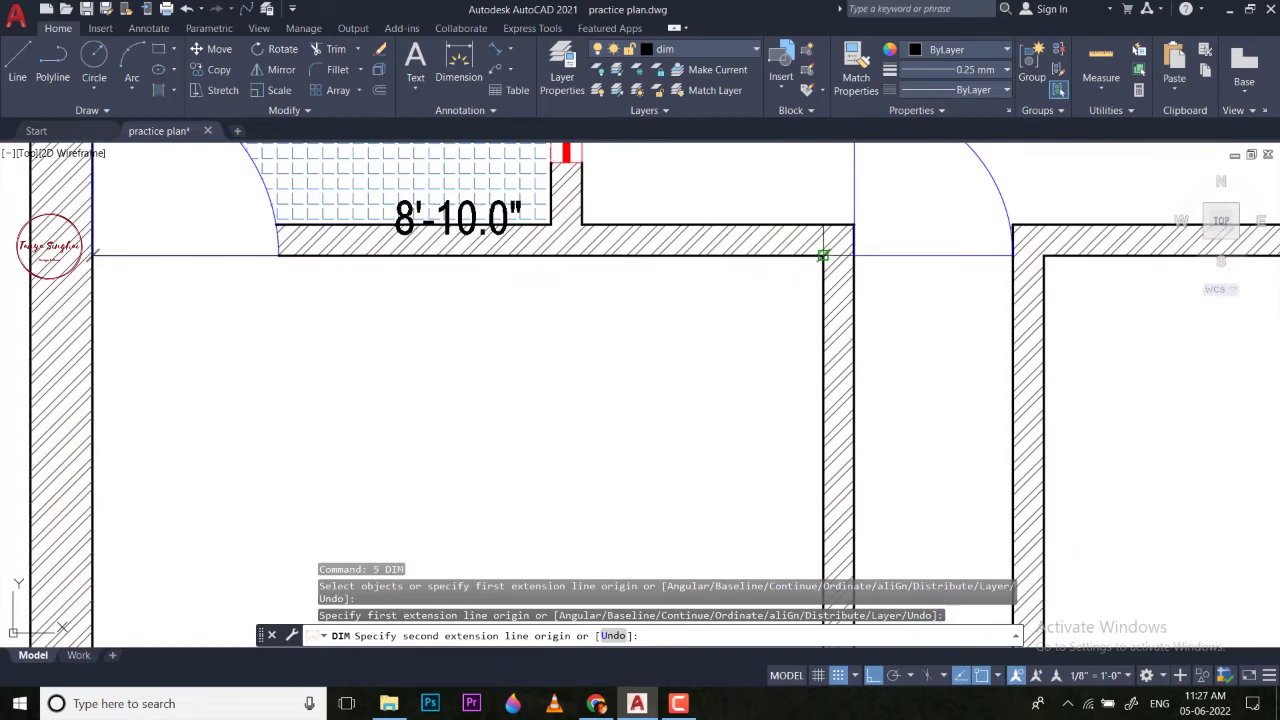
click(823, 256)
click(669, 337)
key(Escape)
middle_drag(669, 337, 632, 297)
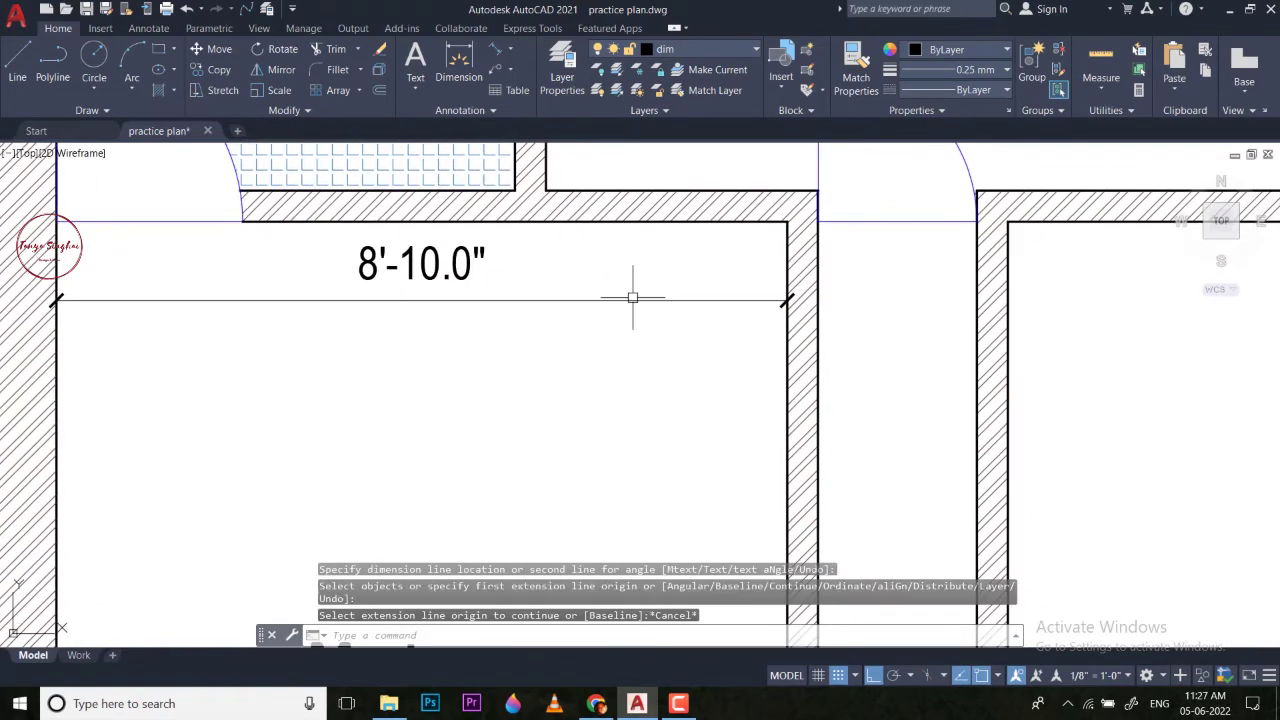
Continue the horizontal chain across the Master Bedroom's side wall, the passage and the upper Bedroom's near side wall.
key(Escape)
text(dco)
key(Return)
scroll(826, 300, up, 2)
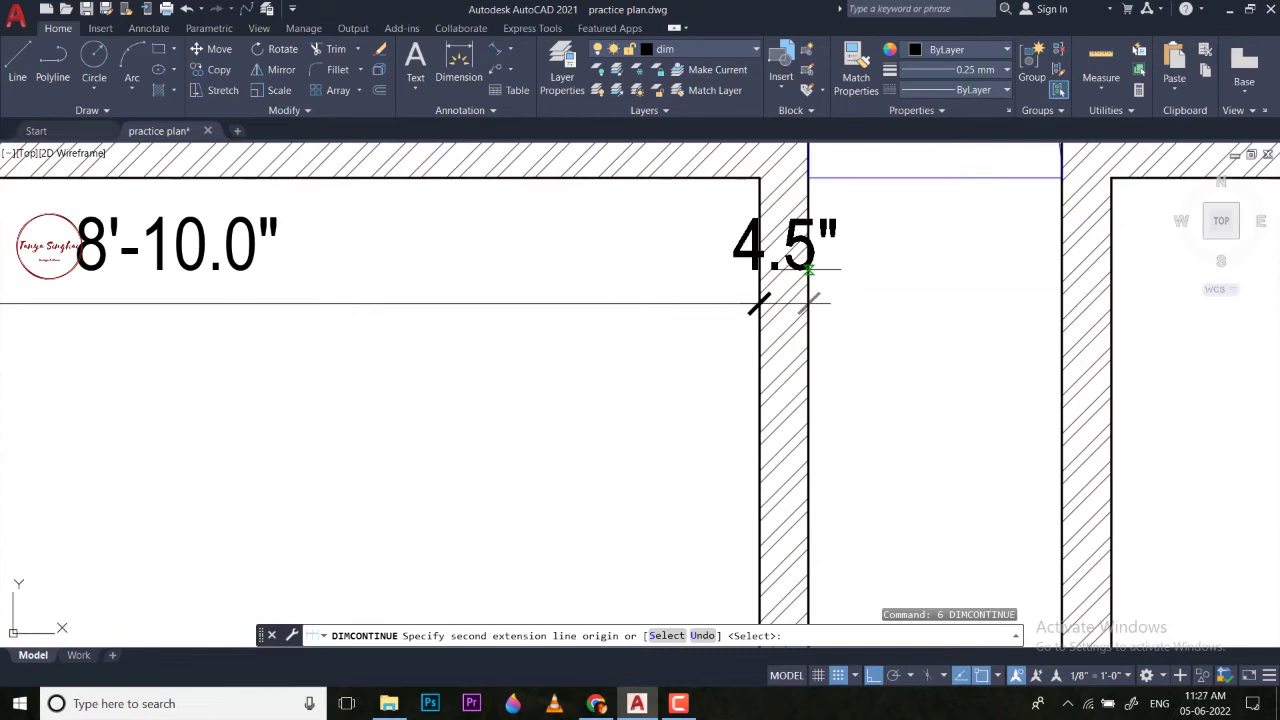
click(808, 305)
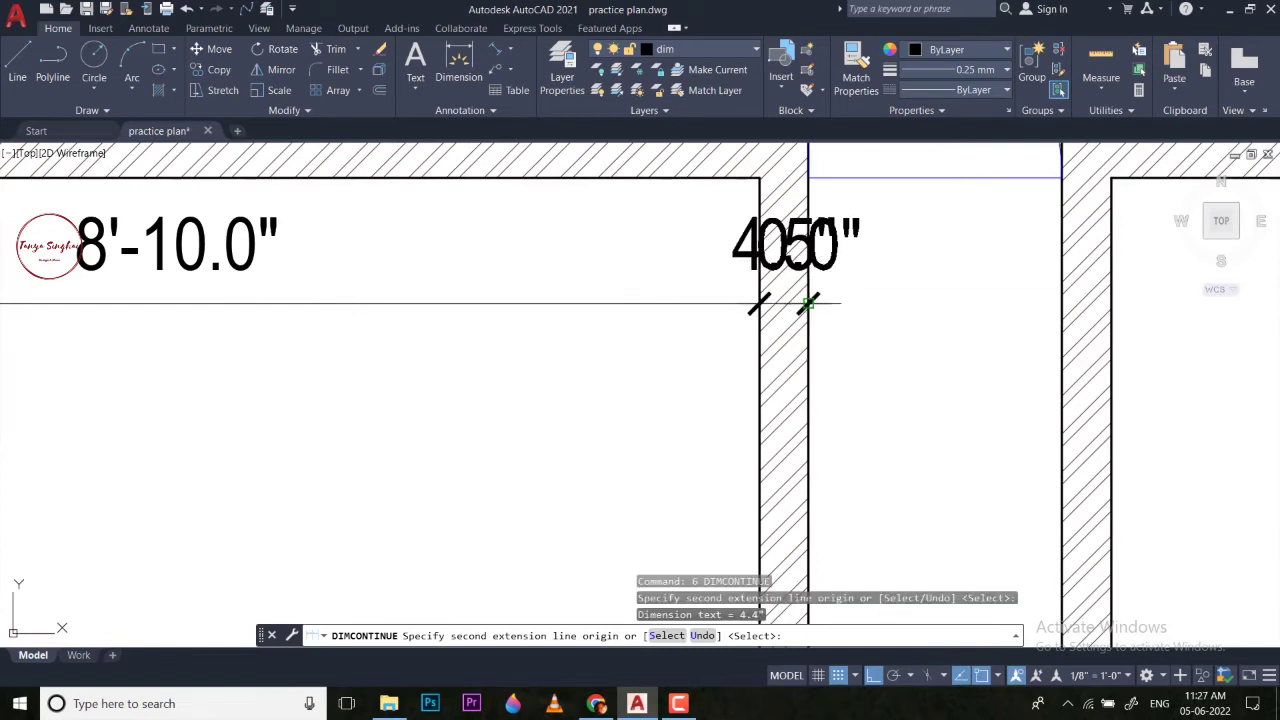
click(1063, 308)
scroll(1063, 300, down, 4)
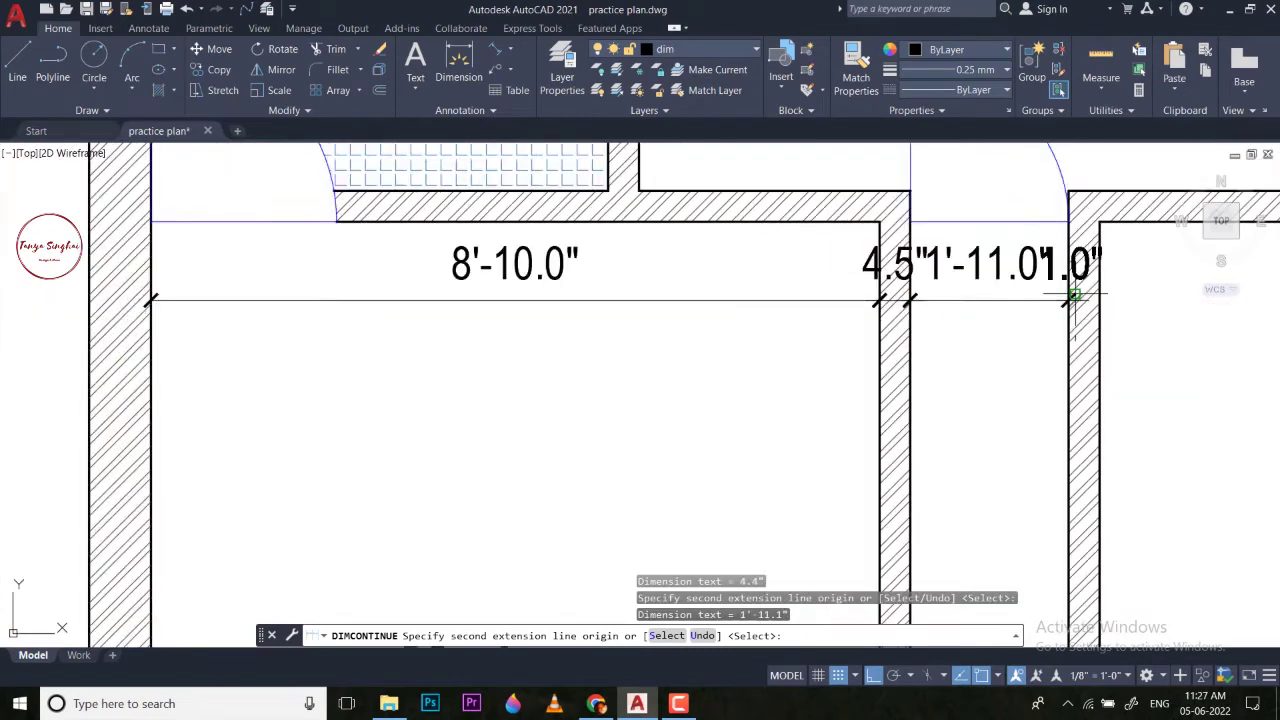
click(802, 290)
Continue the horizontal chain across the upper Bedroom, its window-side wall and the open strip to the outer wall, and finish it.
scroll(802, 290, down, 6)
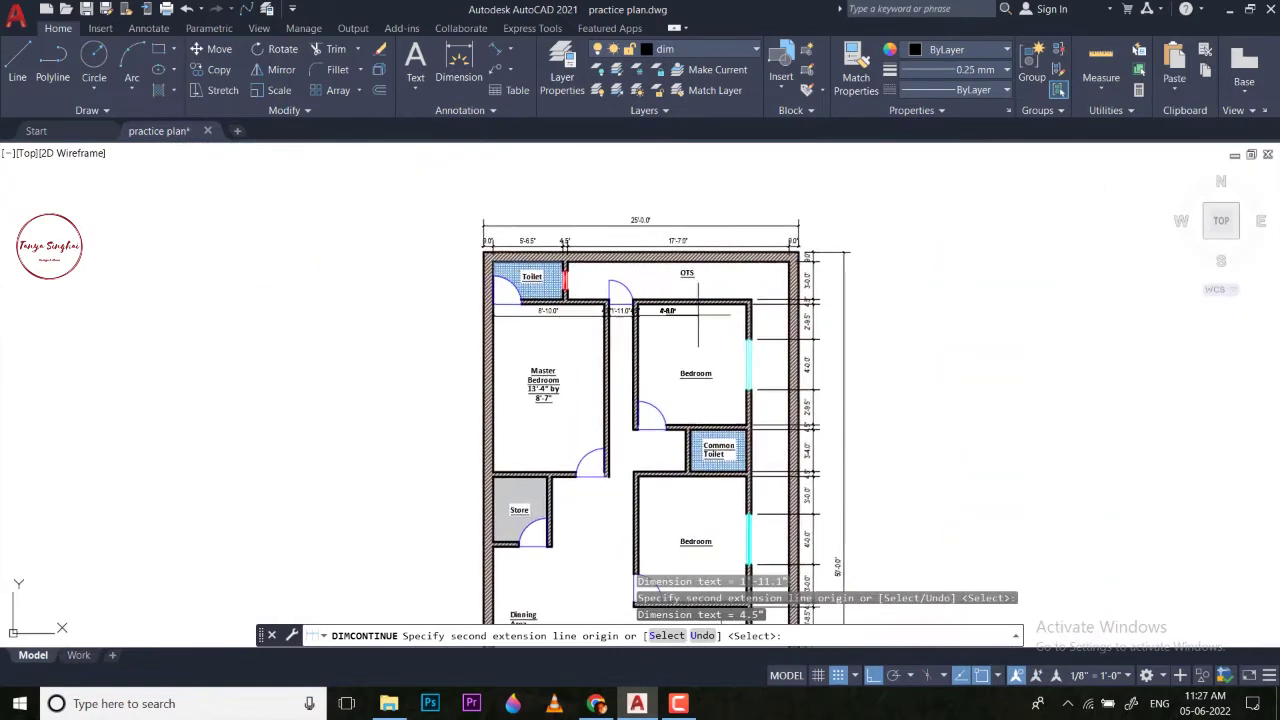
scroll(710, 298, up, 2)
scroll(727, 296, up, 6)
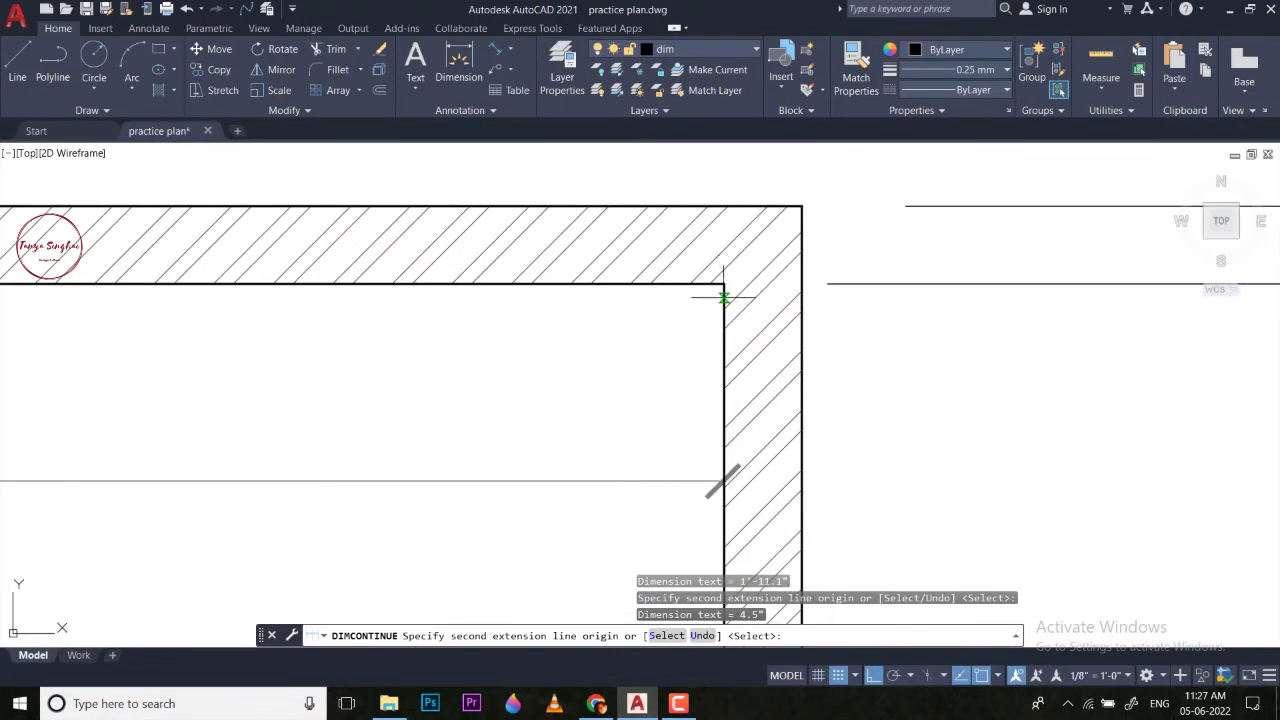
scroll(791, 206, down, 6)
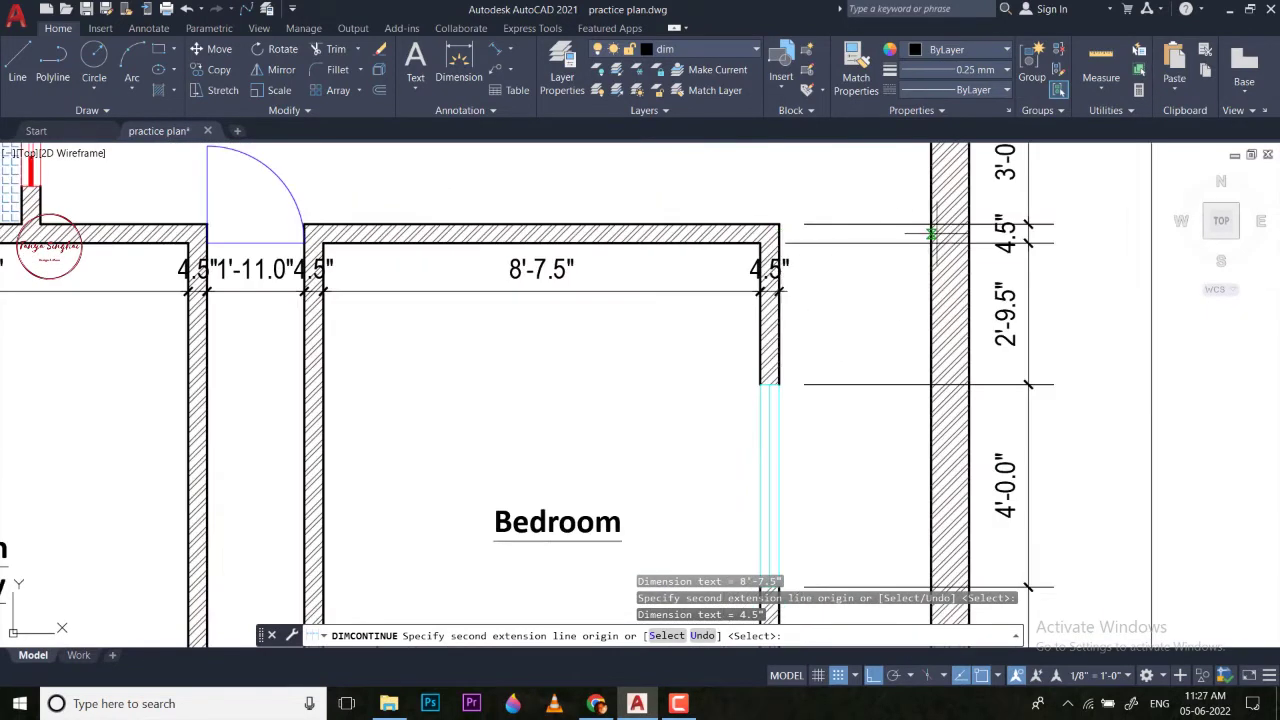
scroll(929, 256, up, 3)
click(919, 258)
scroll(919, 258, down, 5)
key(Escape)
Dimension the depth of the Toilet beside the Master Bedroom along the outer wall, placing the dimension line just inside the room.
middle_drag(790, 475, 822, 277)
scroll(650, 360, up, 2)
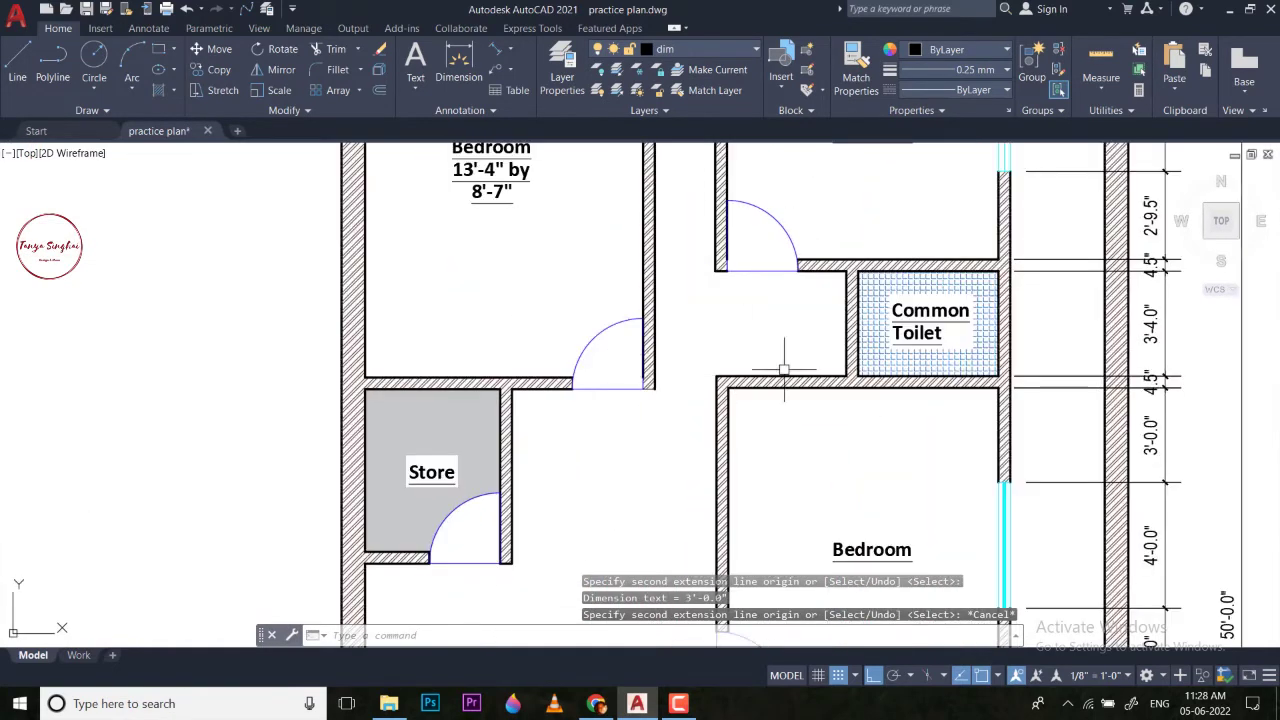
scroll(606, 291, down, 4)
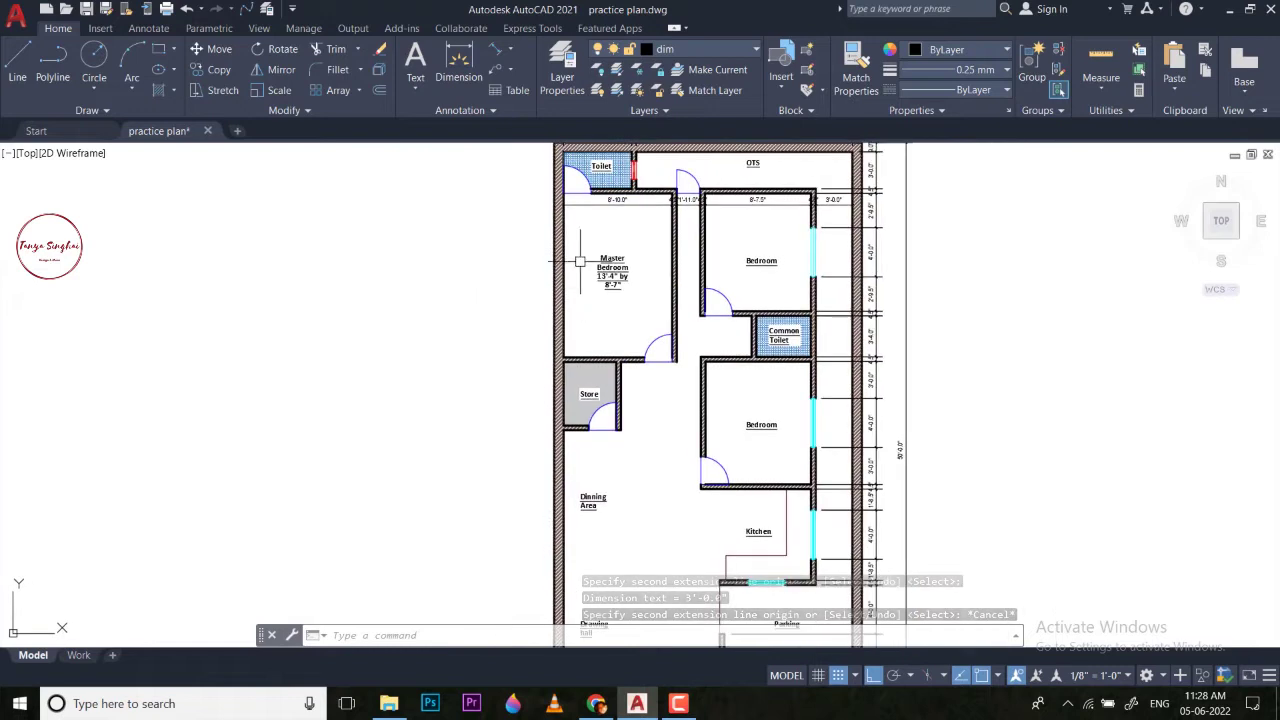
text(5)
key(space)
middle_drag(567, 170, 565, 242)
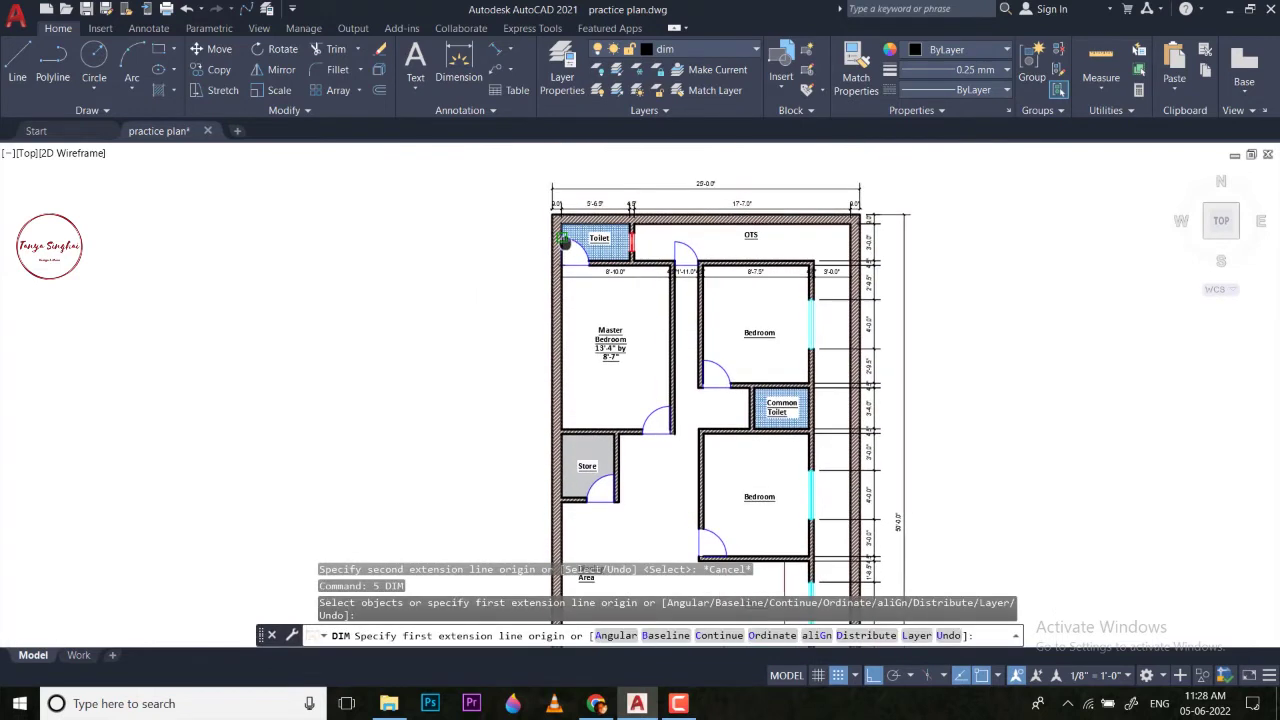
scroll(565, 232, up, 4)
click(553, 214)
scroll(580, 300, up, 4)
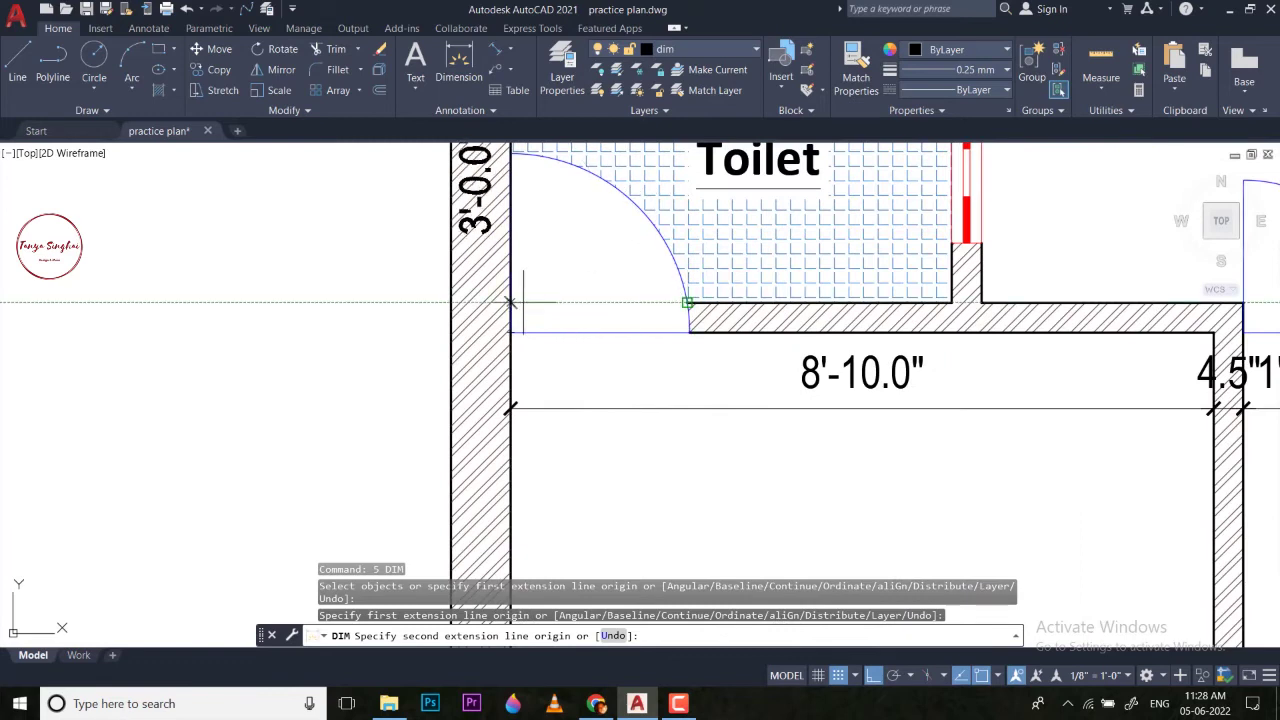
click(510, 298)
click(582, 299)
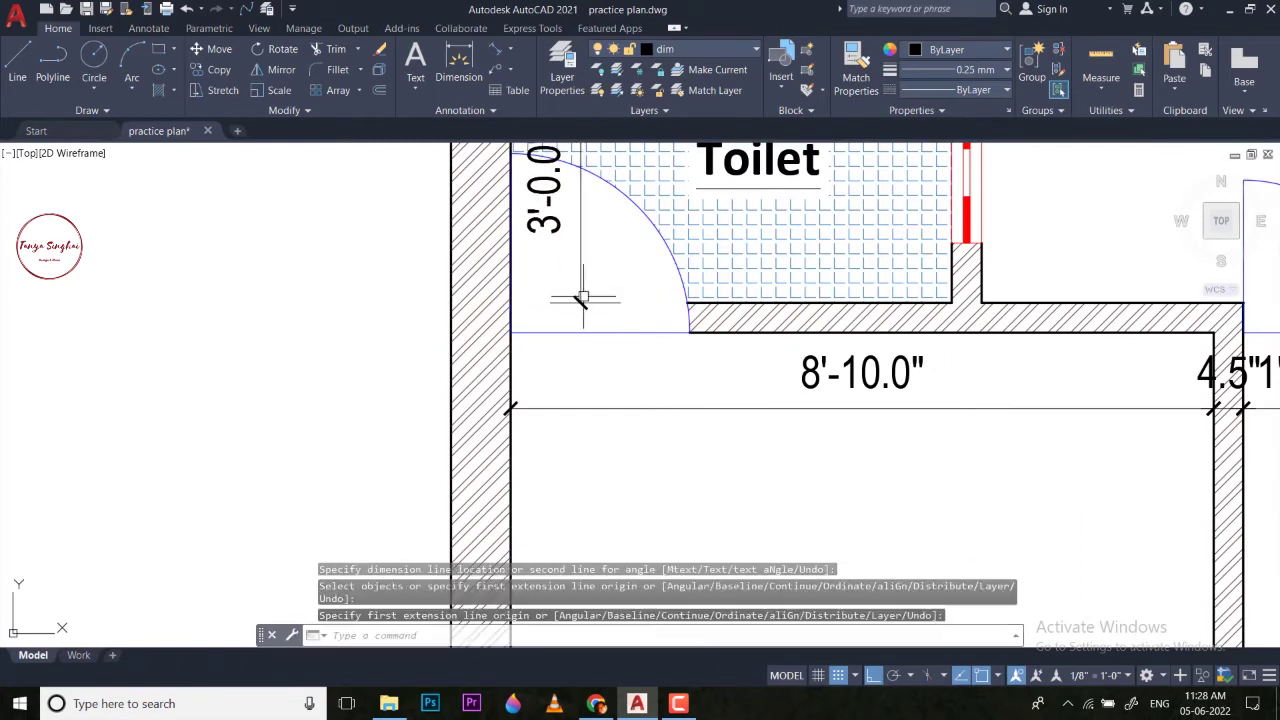
Continue the interior vertical chain across the wall below the Toilet, the Master Bedroom's length and the wall above the Store.
key(Return)
click(511, 332)
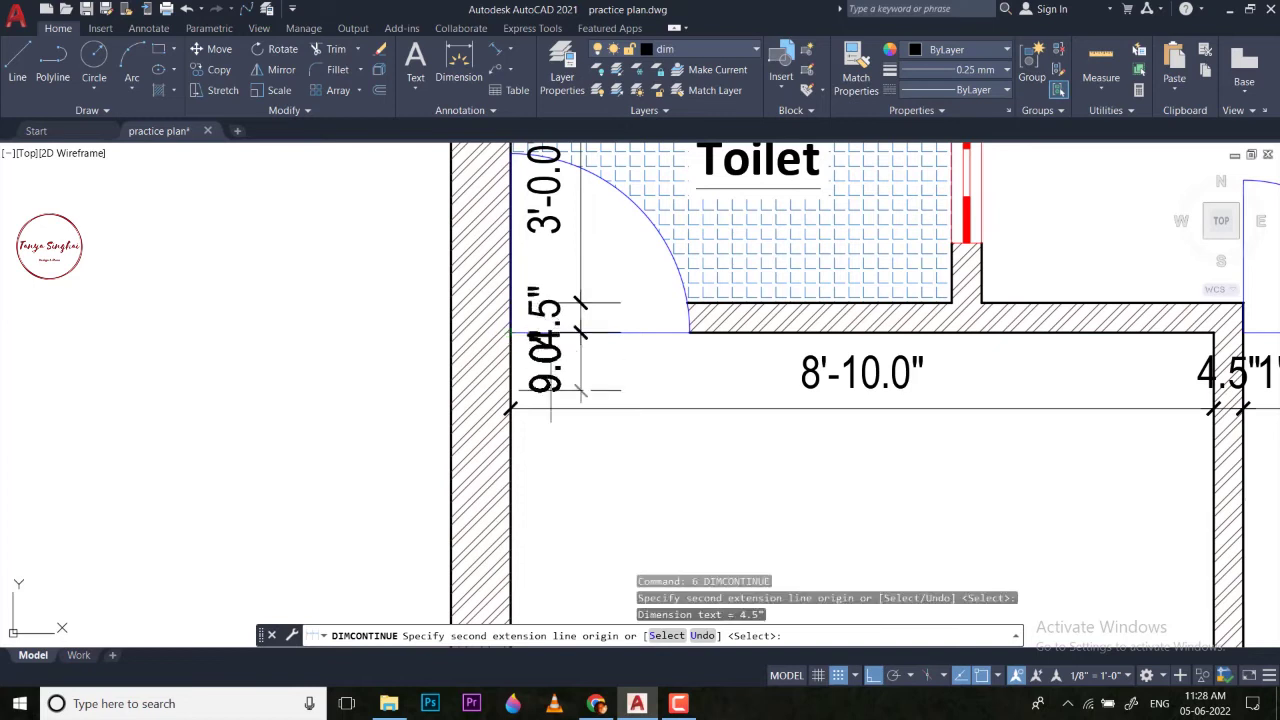
scroll(580, 255, down, 7)
scroll(565, 490, up, 3)
scroll(567, 481, up, 2)
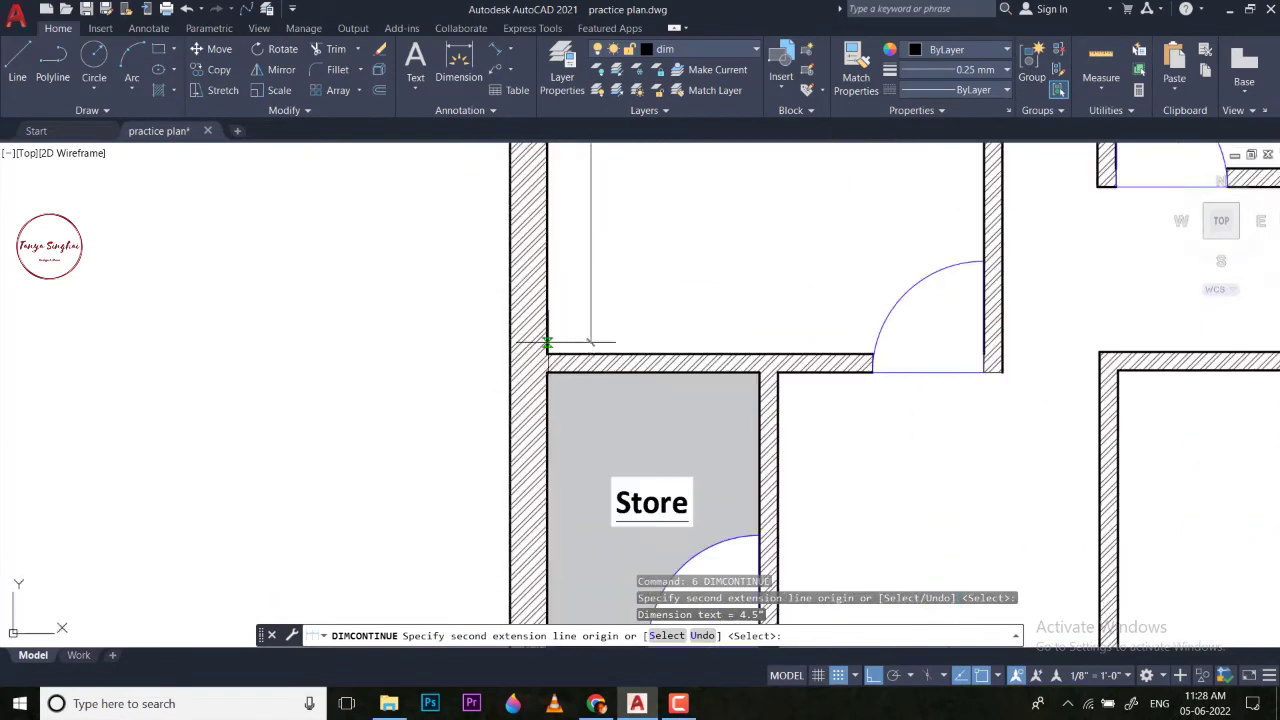
click(590, 355)
scroll(590, 355, down, 6)
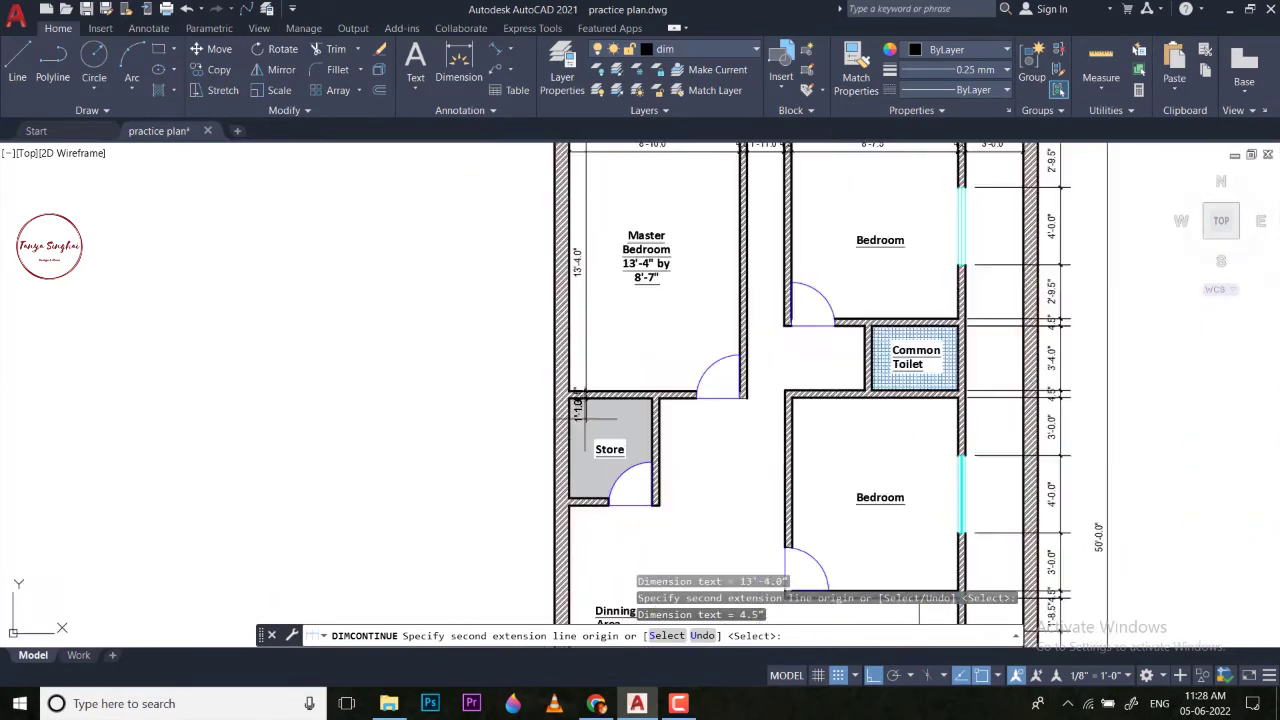
Continue the interior vertical chain through the Store and its lower wall, then the Dinning Area and Drawing hall to the Lawn's upper edge.
scroll(557, 321, up, 5)
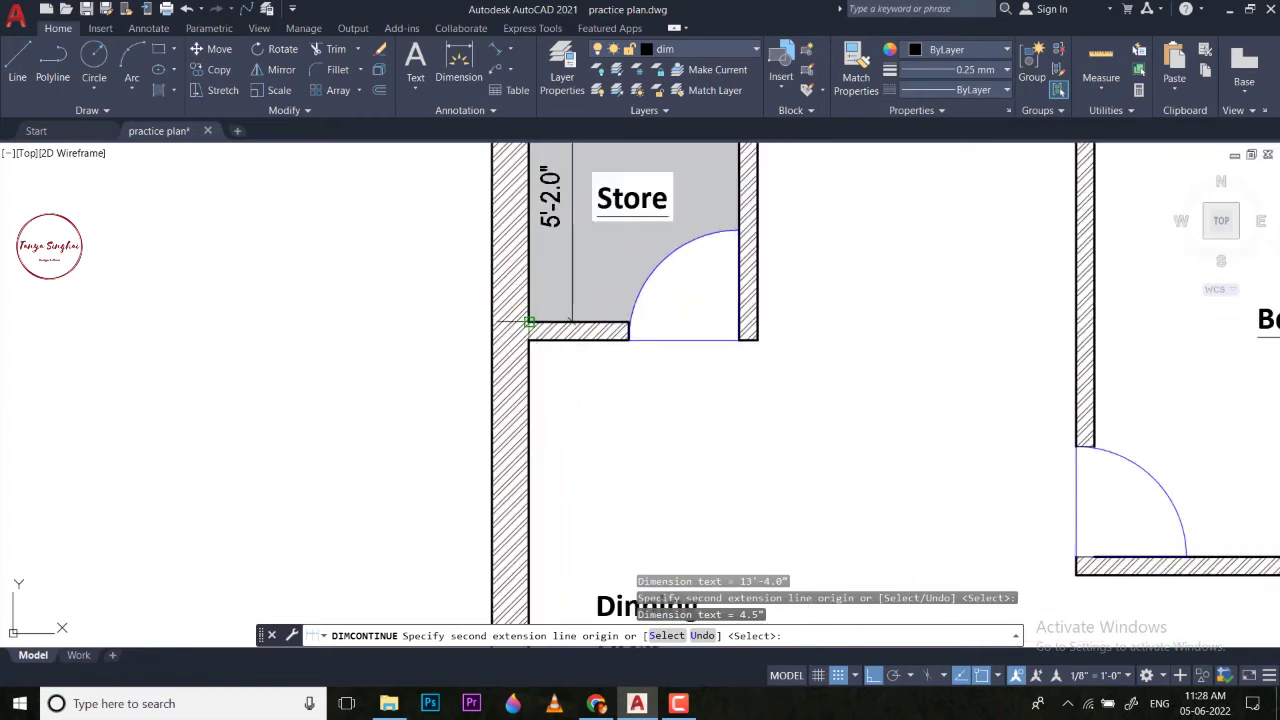
scroll(570, 340, down, 6)
scroll(555, 437, up, 5)
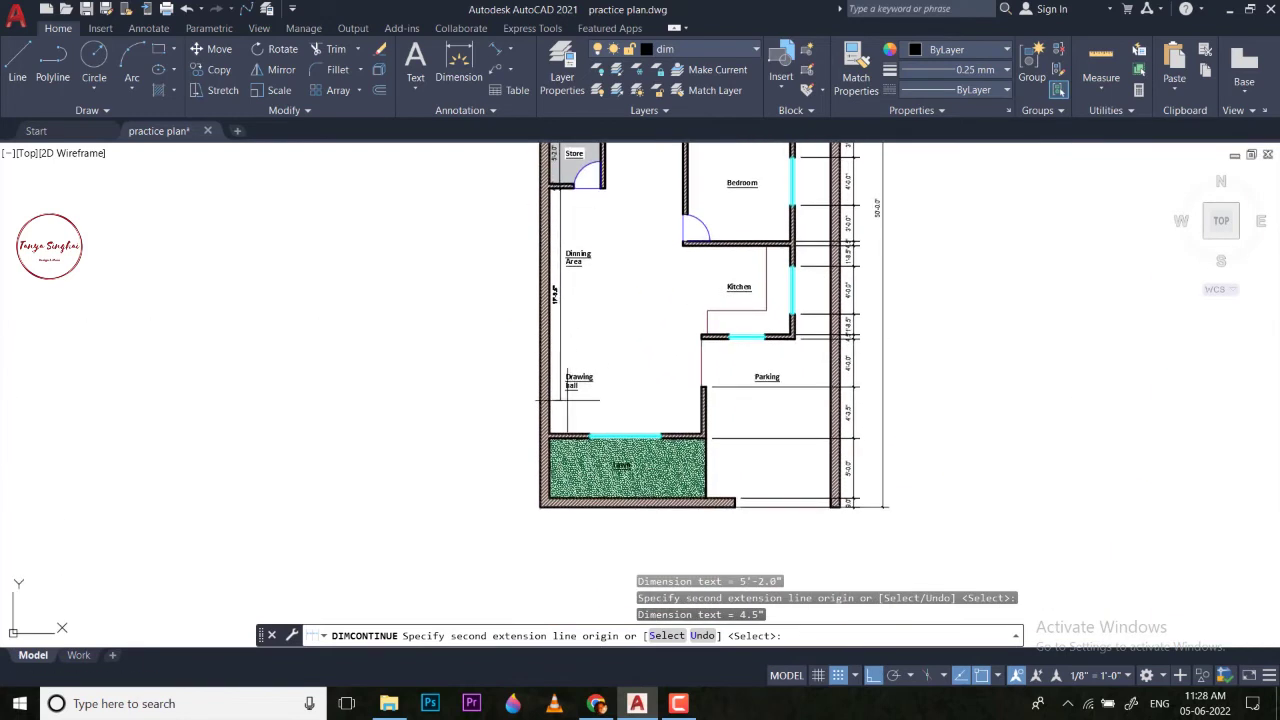
click(521, 428)
scroll(521, 428, up, 5)
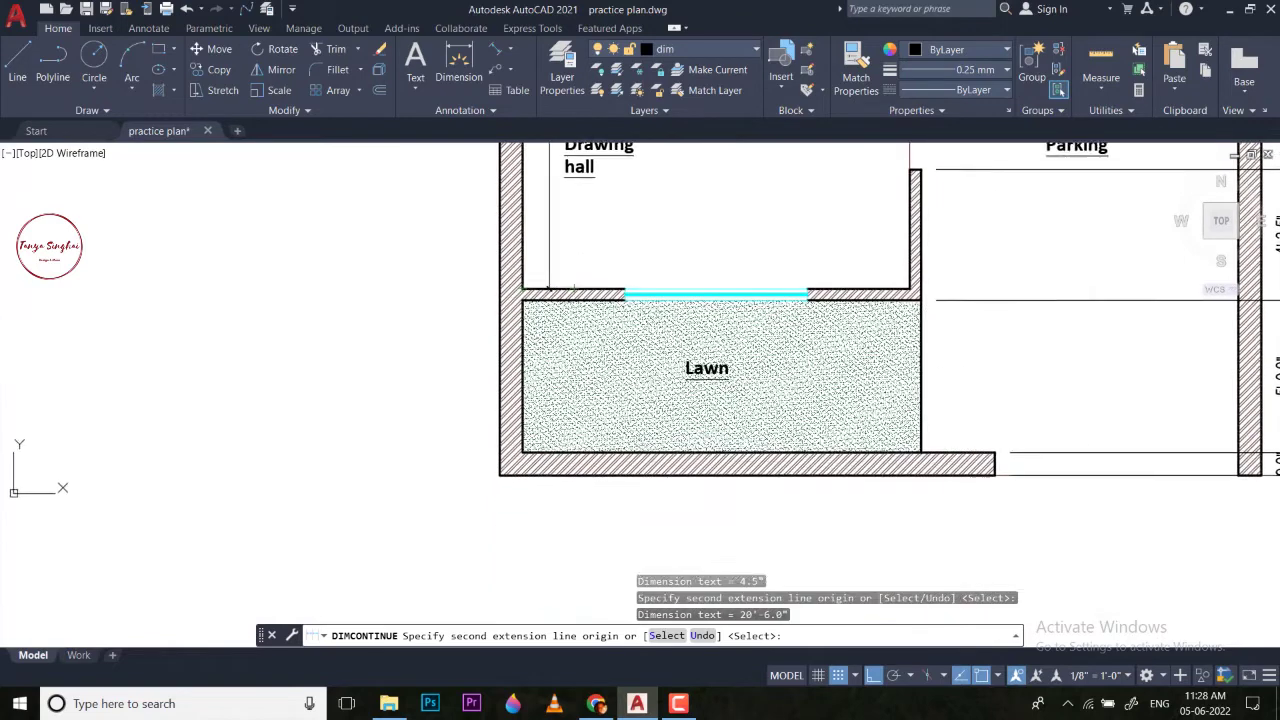
click(477, 318)
scroll(517, 300, down, 6)
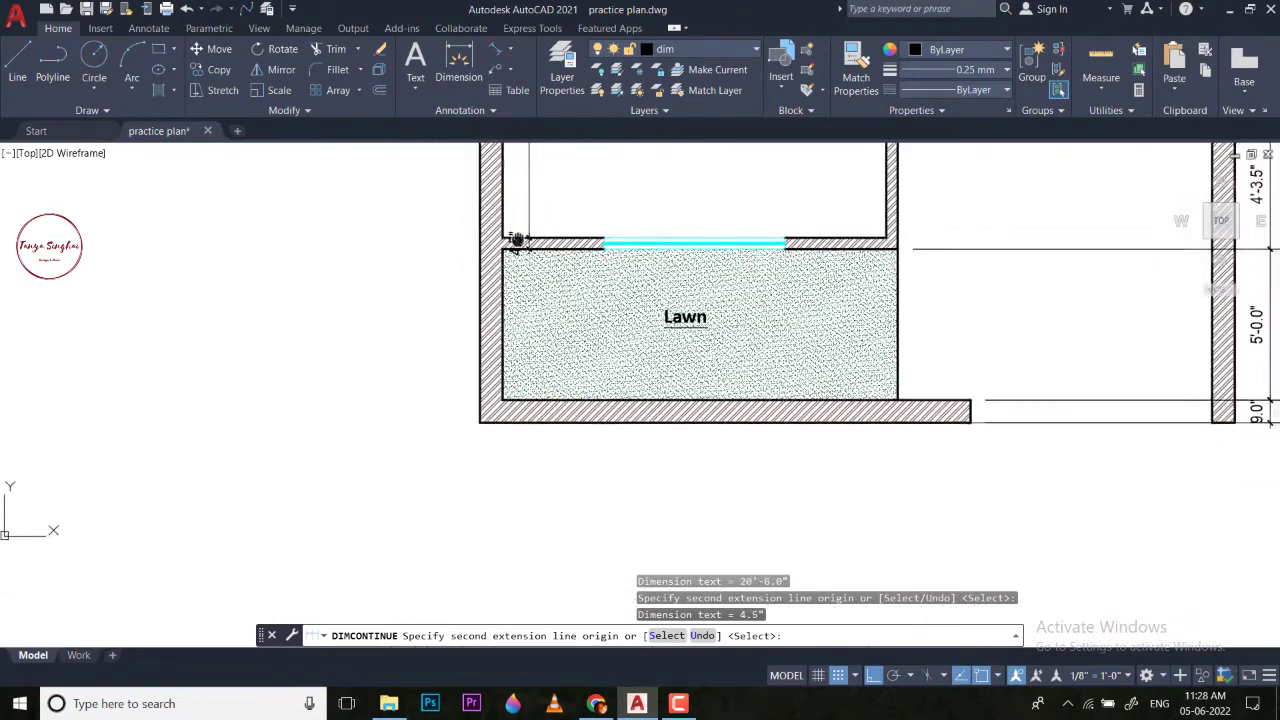
Continue the interior vertical chain down the Lawn and across the outer bottom wall, and finish it.
scroll(544, 428, up, 5)
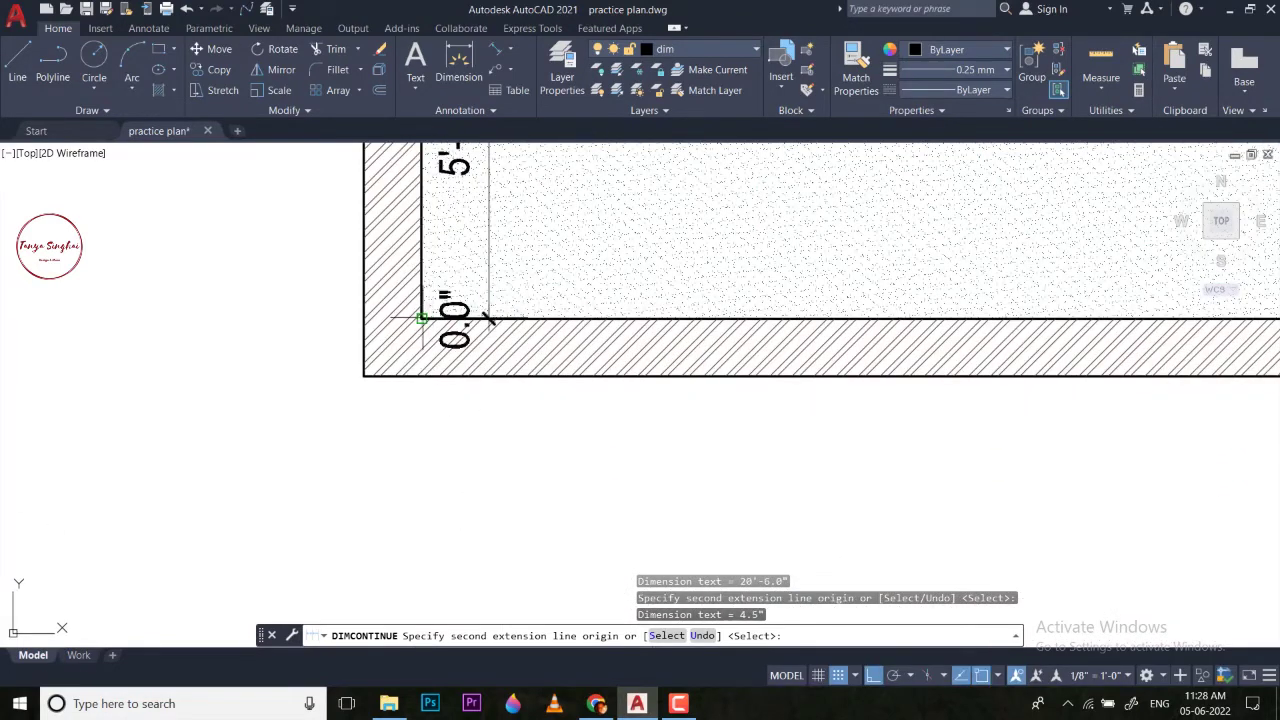
click(421, 318)
click(364, 376)
key(Escape)
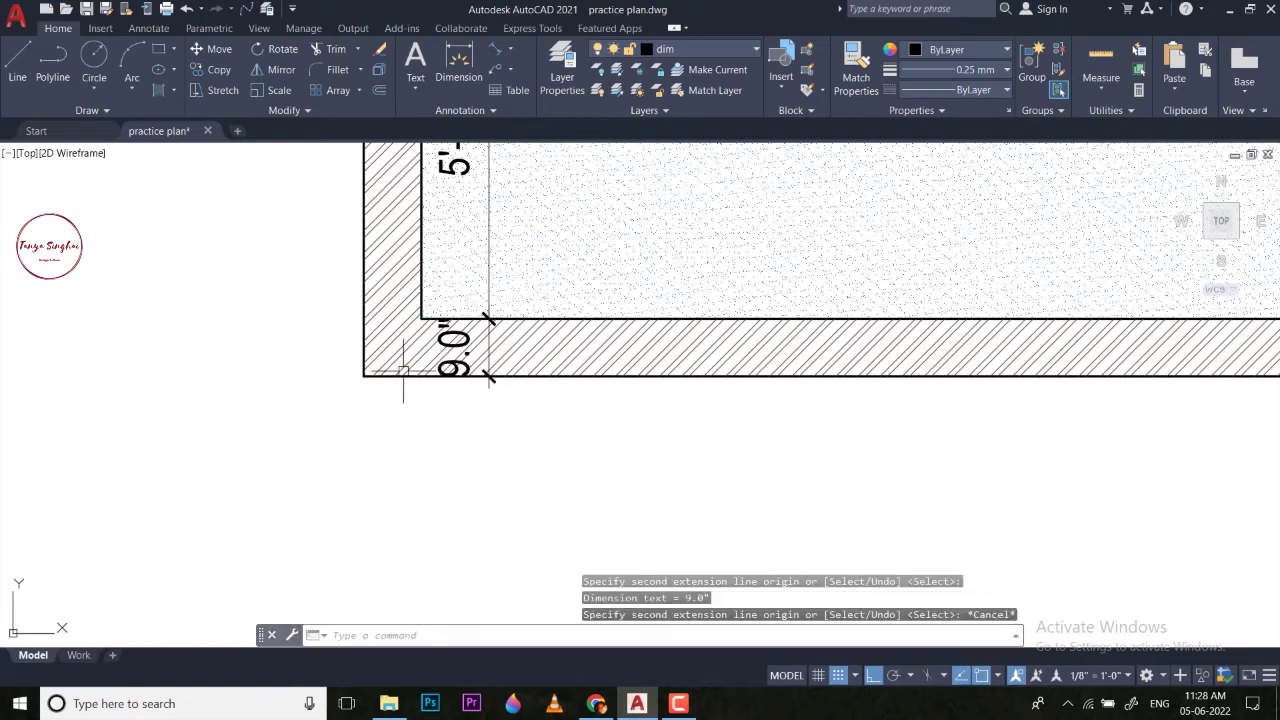
key(Escape)
Dimension the Store's inner width between its two upper inner corners, placing the dimension line above the room label.
scroll(490, 353, down, 5)
middle_drag(508, 337, 500, 474)
middle_drag(605, 240, 580, 348)
scroll(560, 320, up, 2)
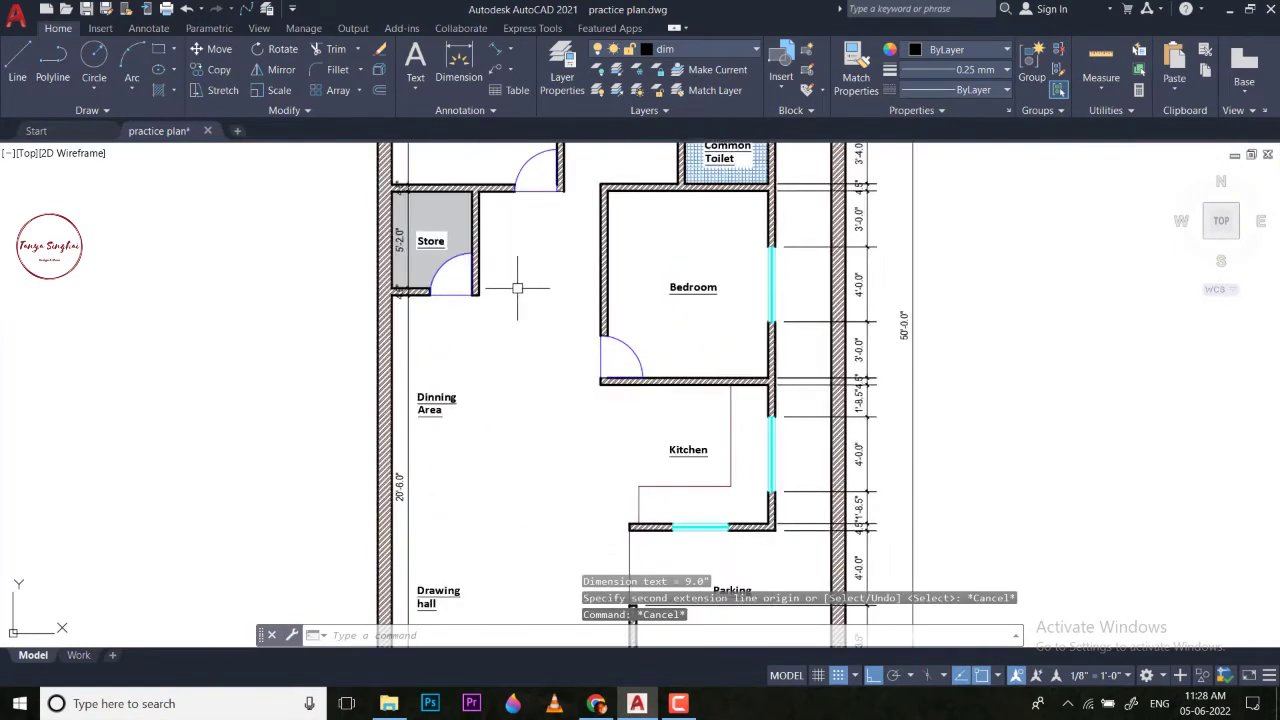
middle_drag(510, 263, 491, 357)
scroll(400, 300, up, 2)
middle_drag(412, 311, 390, 328)
scroll(390, 328, up, 2)
text(dim)
key(Return)
click(279, 283)
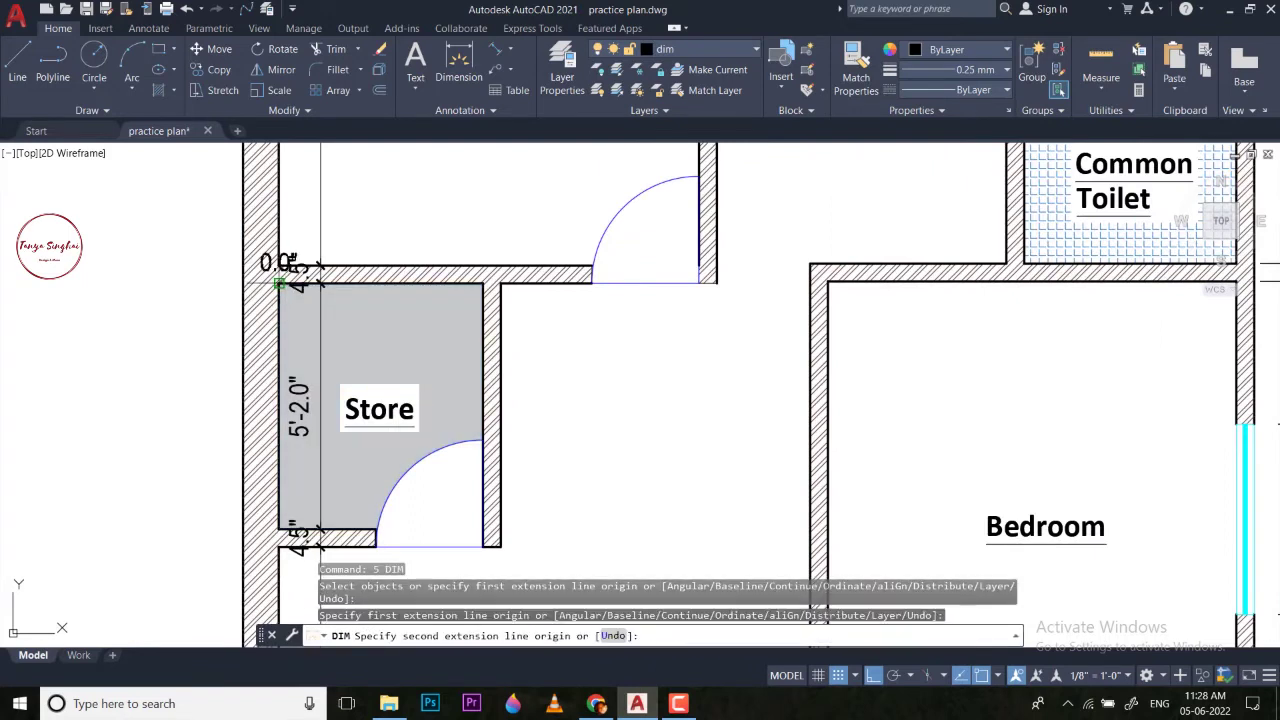
click(483, 283)
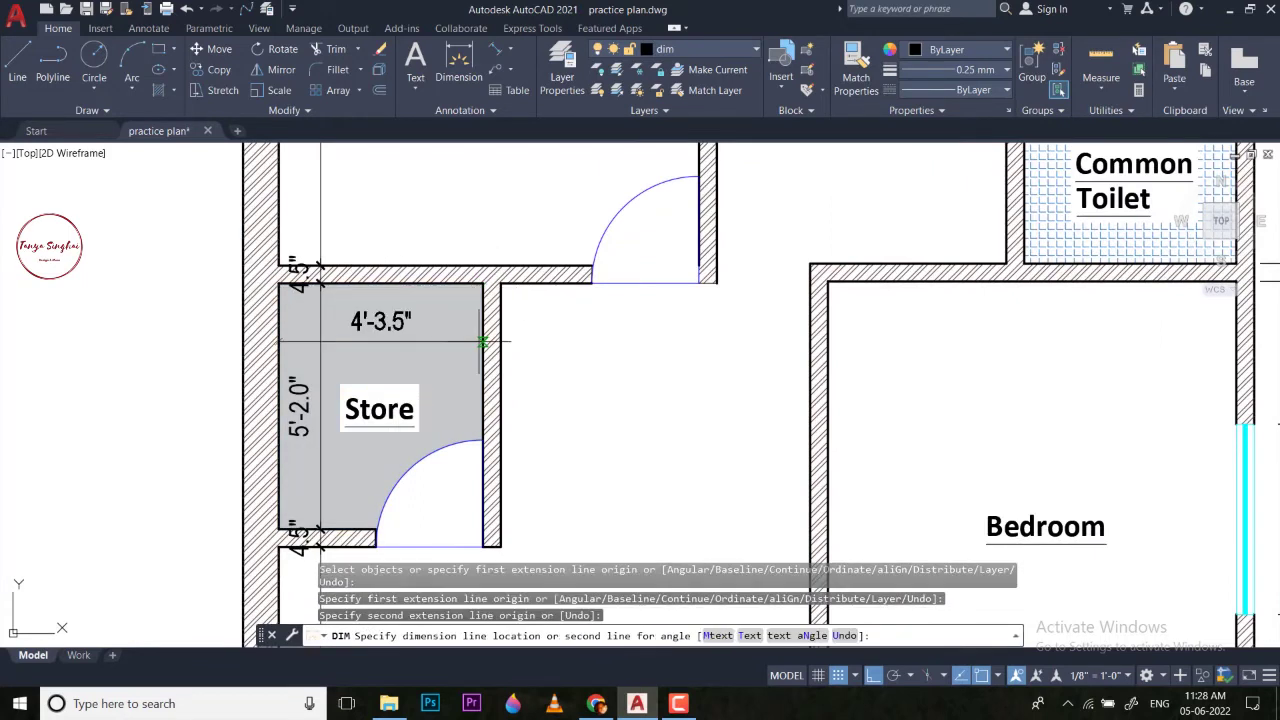
click(458, 340)
Continue the Store's width dimension across the Store's side wall.
text(dco)
key(Return)
scroll(540, 285, up, 2)
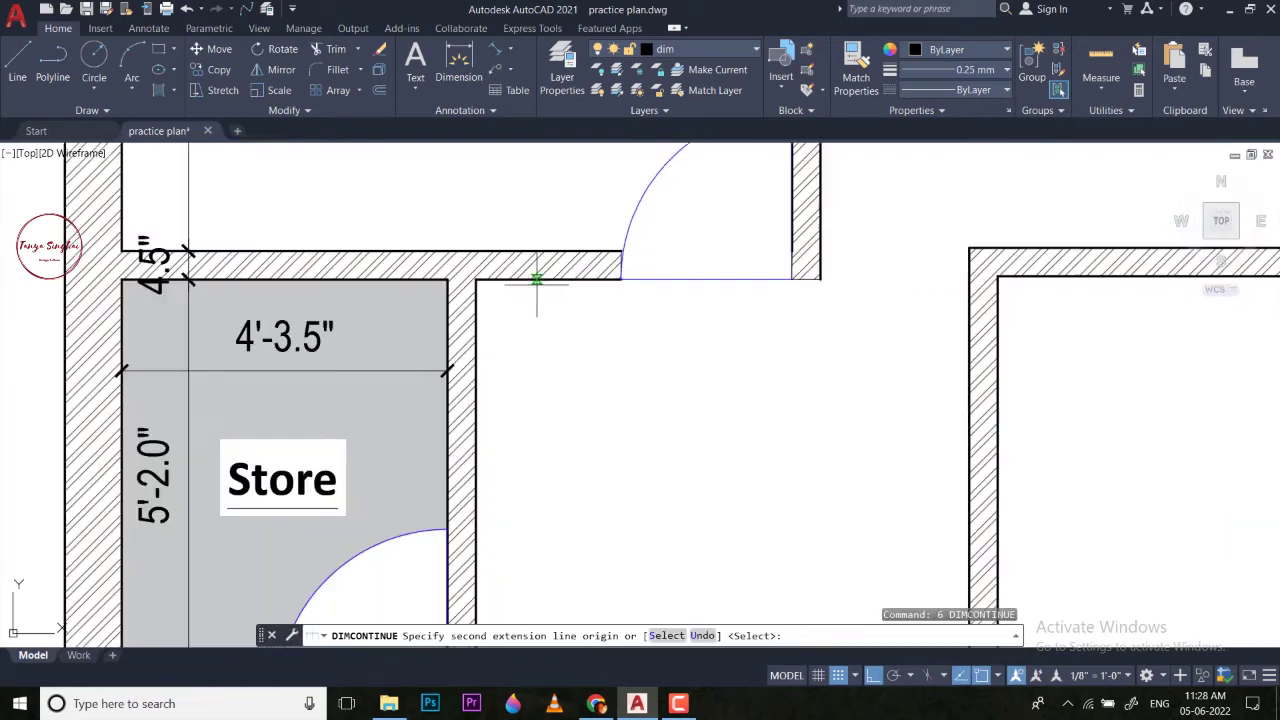
click(477, 281)
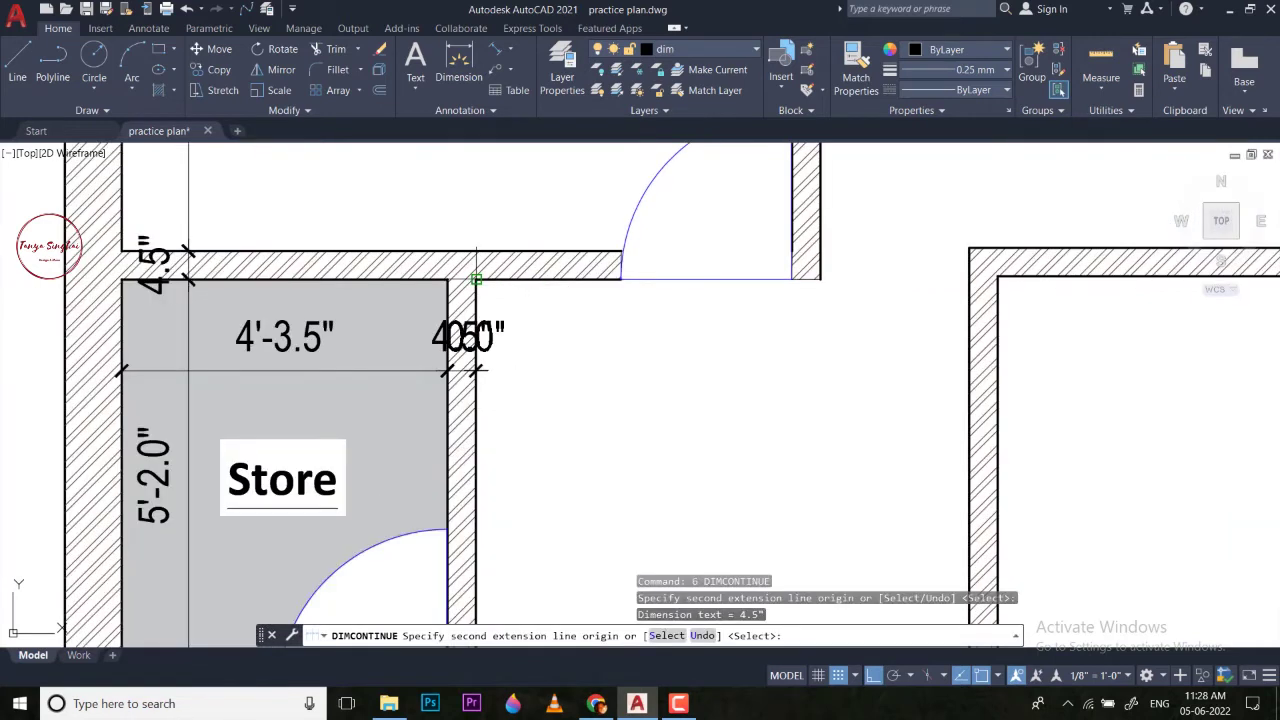
click(970, 248)
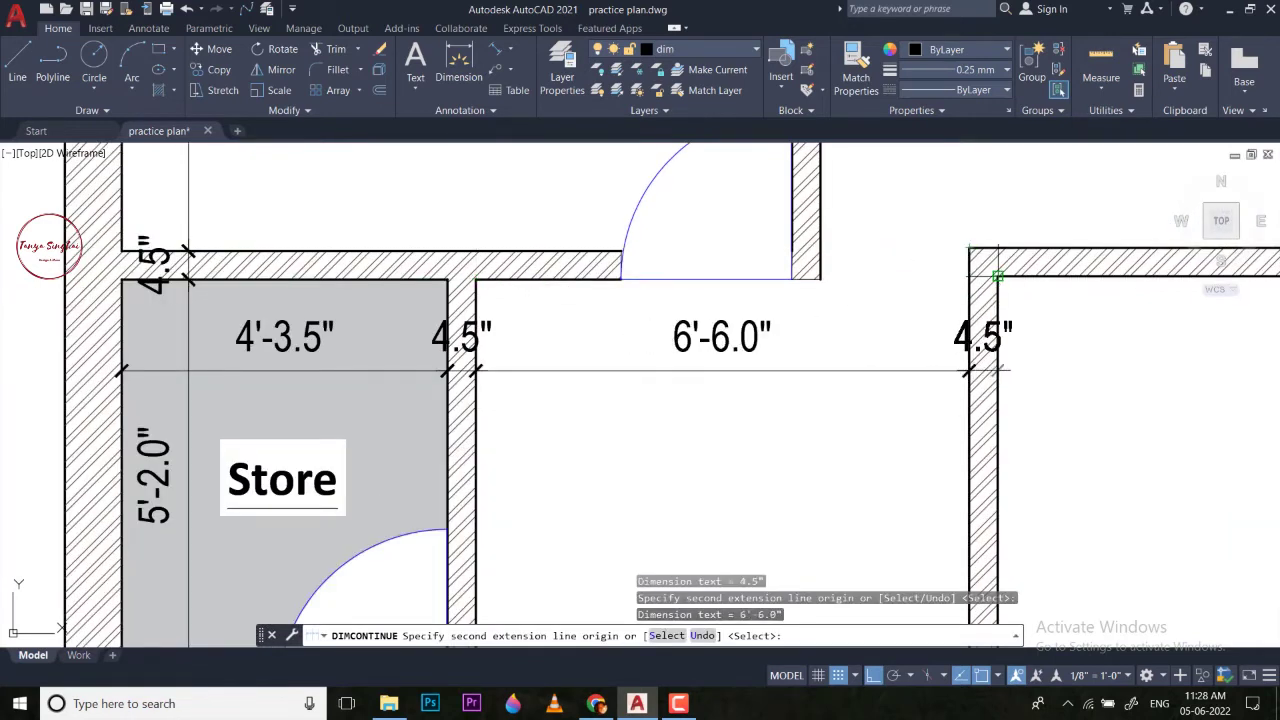
text(u)
key(Return)
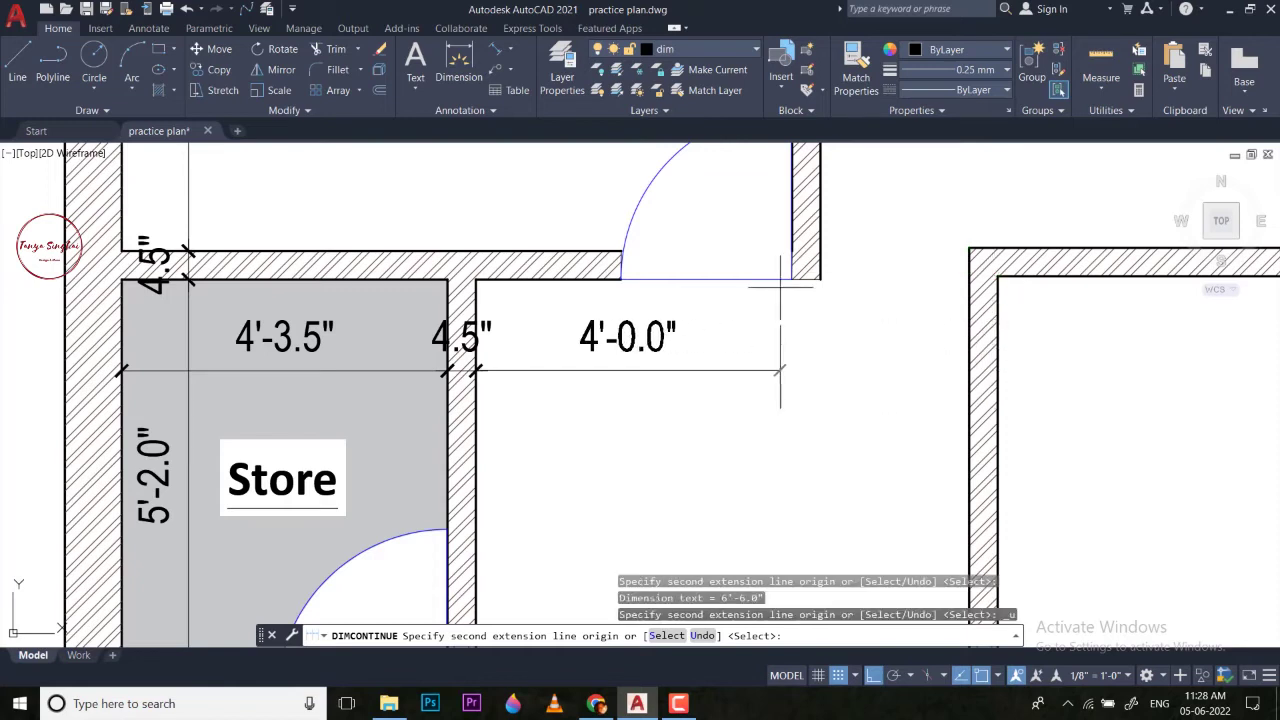
Continue the Store chain to the end of the Master Bedroom's side wall, across that wall, the passage and the lower Bedroom's near wall.
click(790, 279)
click(820, 279)
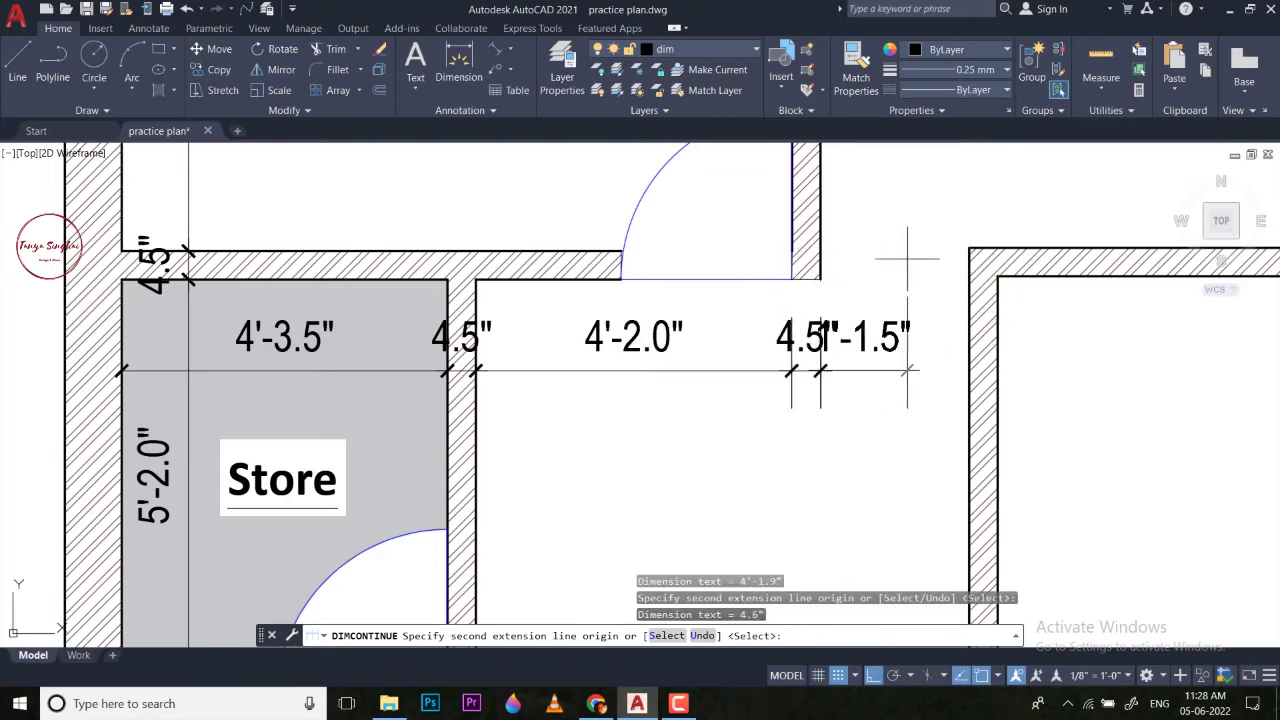
click(969, 247)
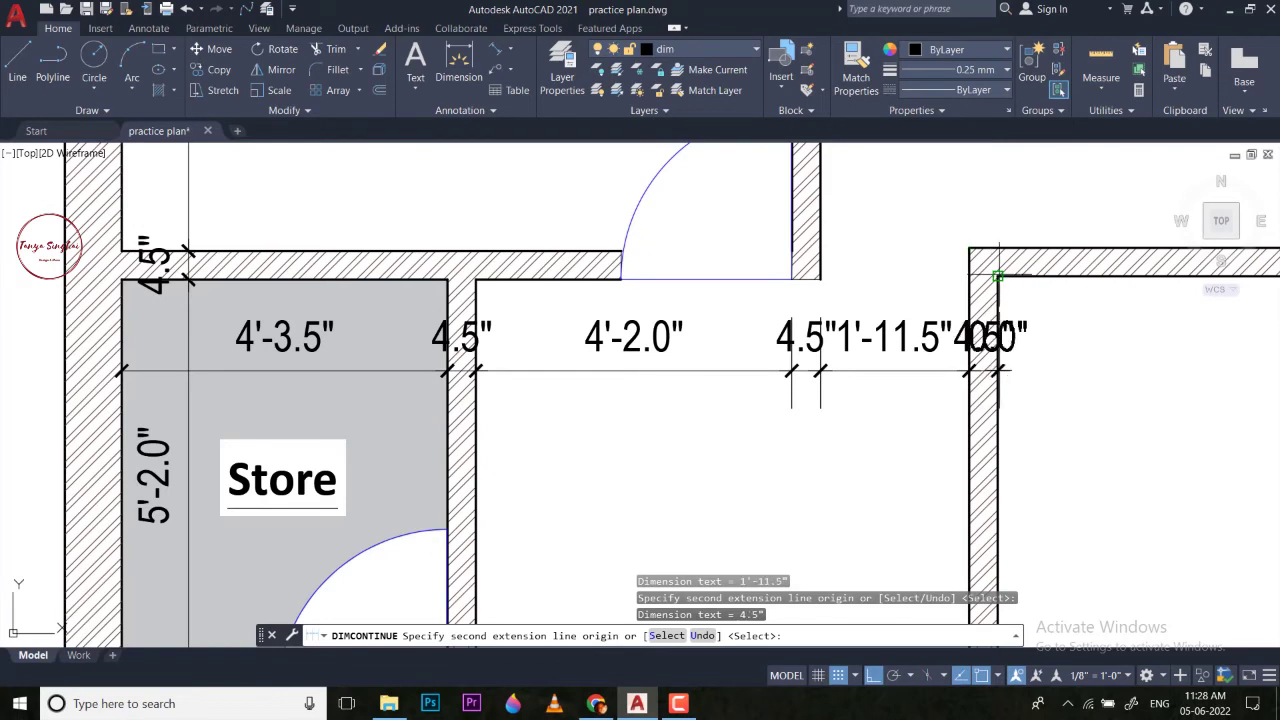
scroll(997, 277, down, 10)
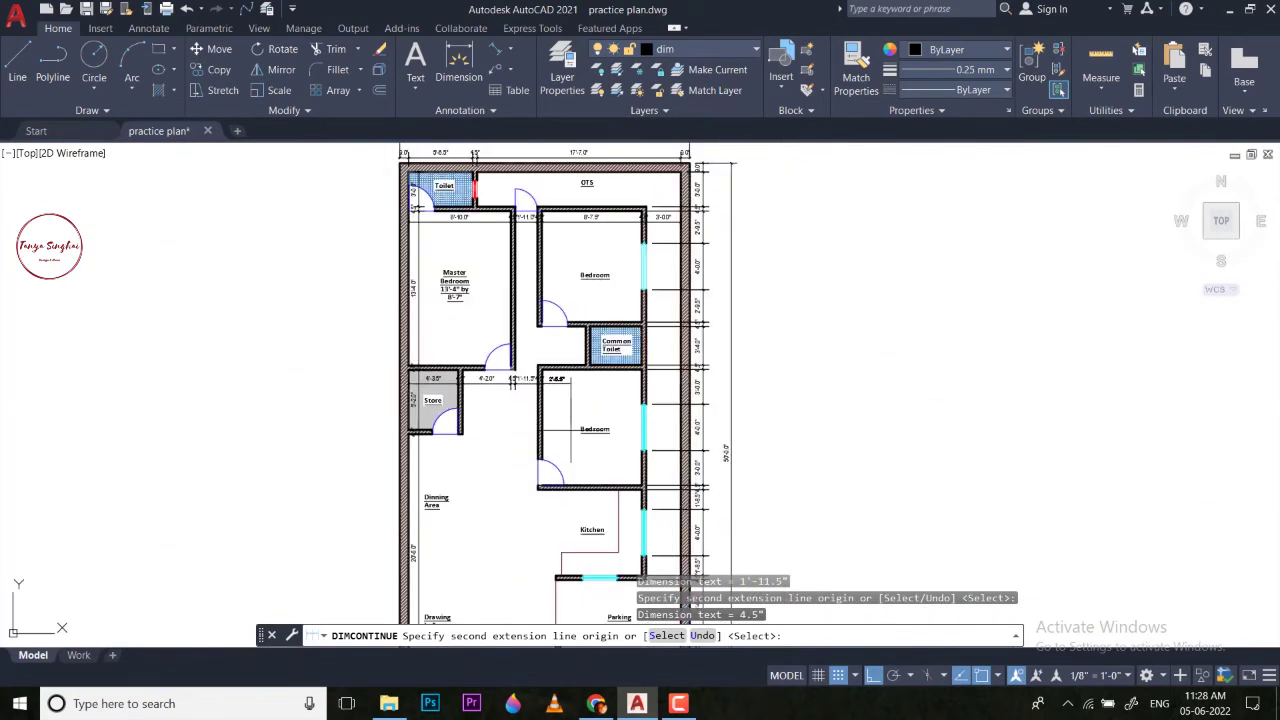
Continue the Store chain across the lower Bedroom's inner width to its window-side wall, and finish the chain.
scroll(590, 378, up, 8)
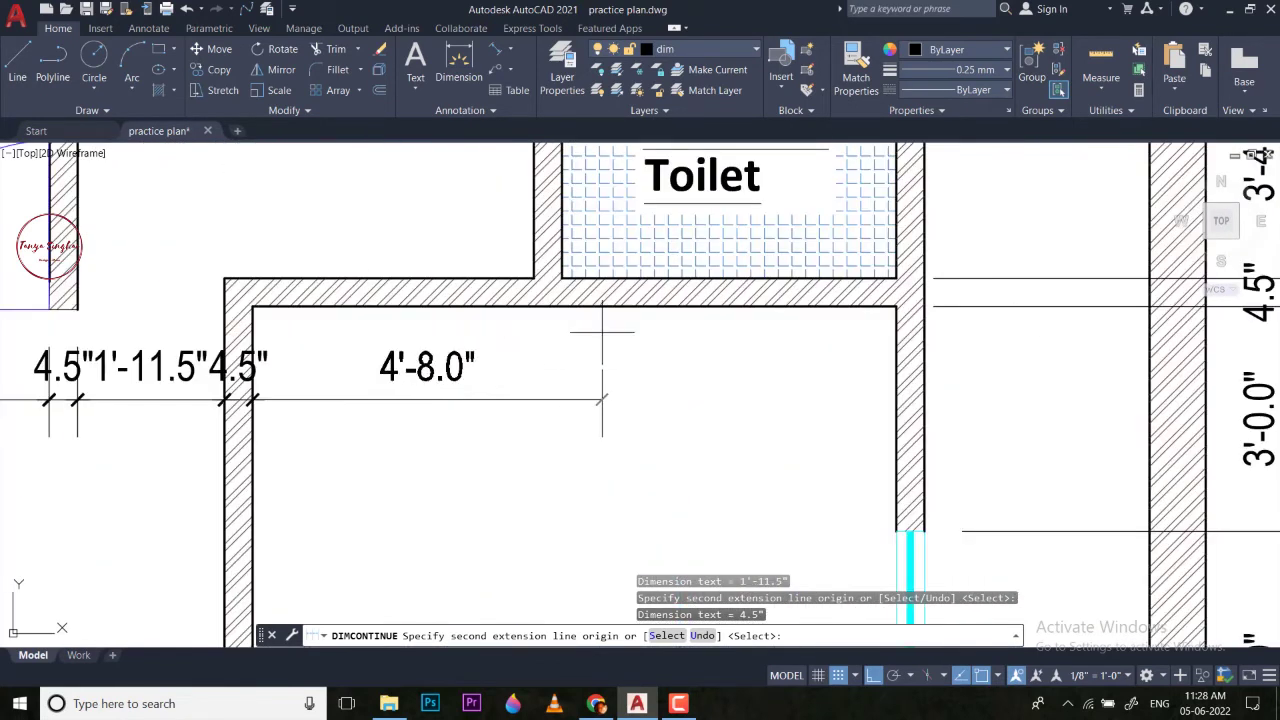
click(1052, 288)
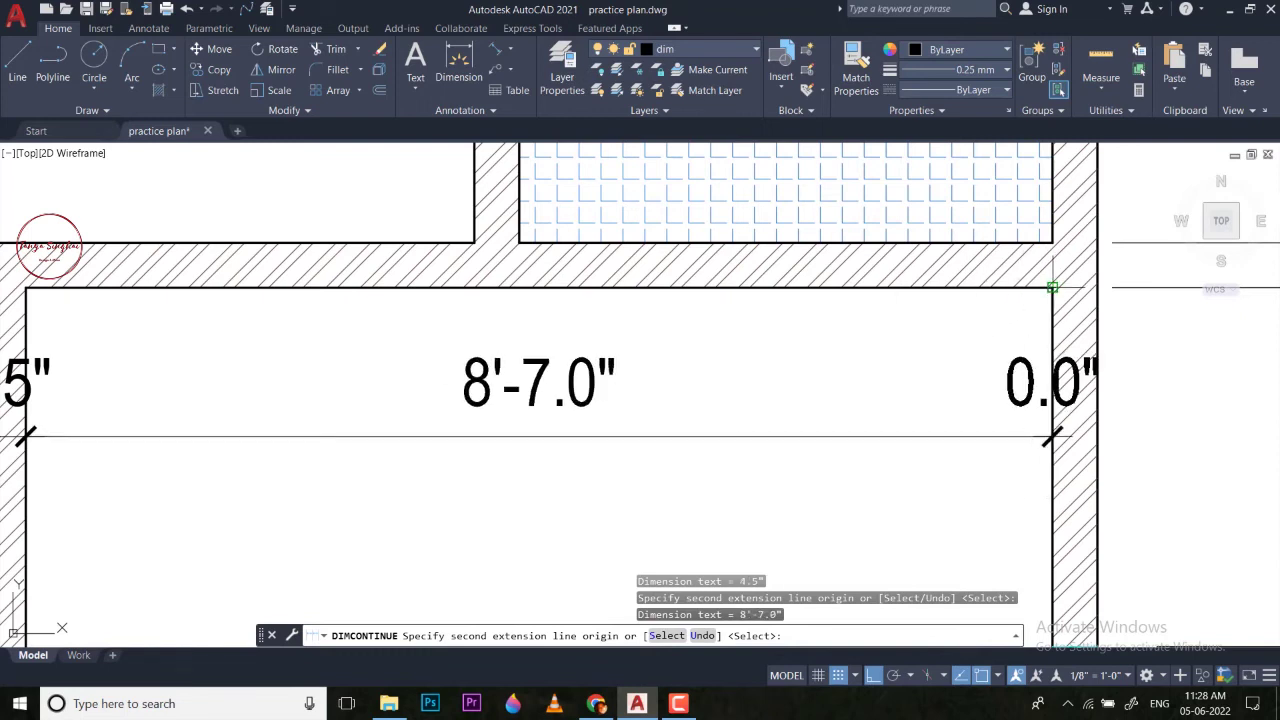
key(Escape)
key(Escape)
scroll(1006, 306, down, 3)
scroll(633, 415, down, 4)
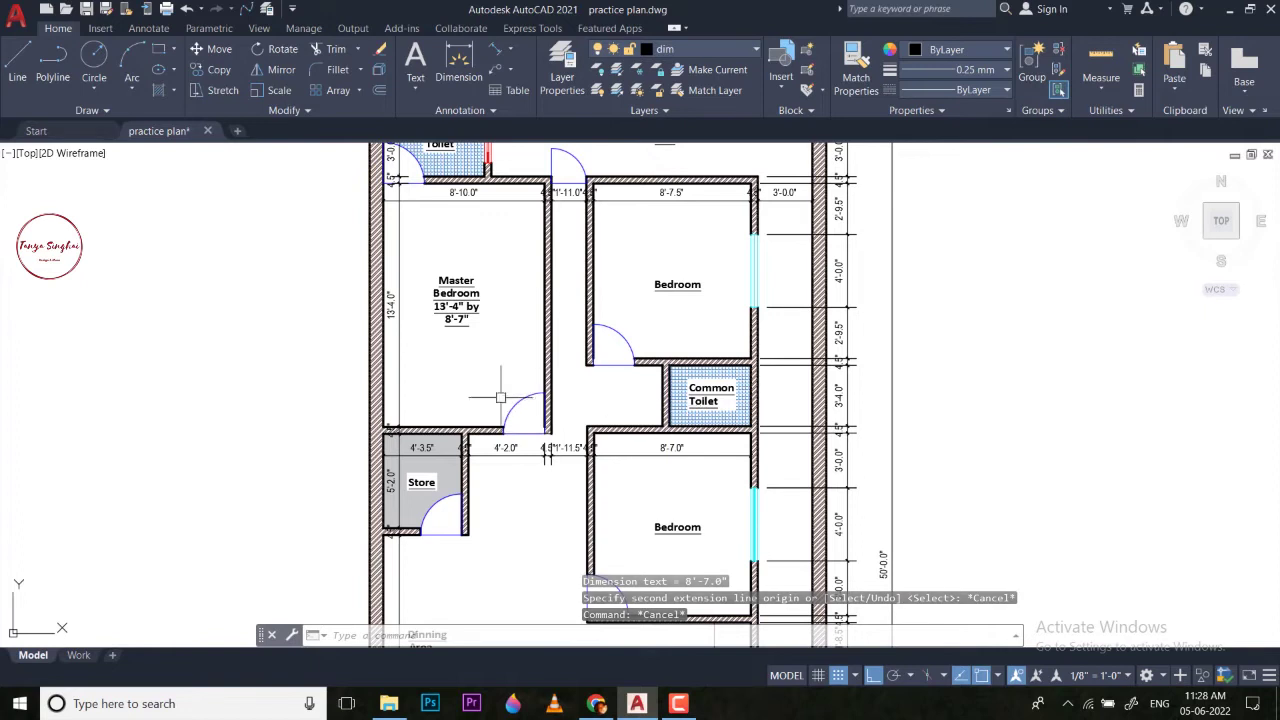
Dimension the Master Bedroom's lower wall from the outer wall's inner face to the door opening, placing the dimension line inside the room.
scroll(565, 405, up, 5)
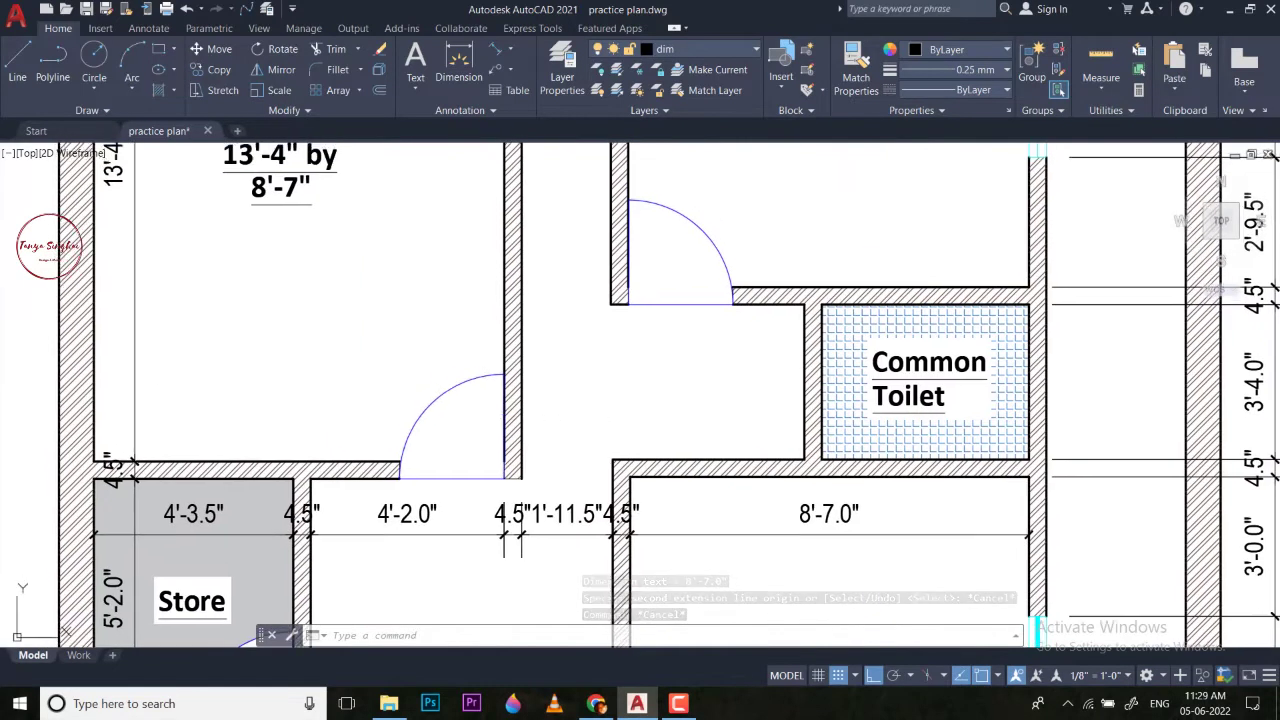
key(Return)
scroll(114, 414, down, 3)
scroll(110, 417, up, 5)
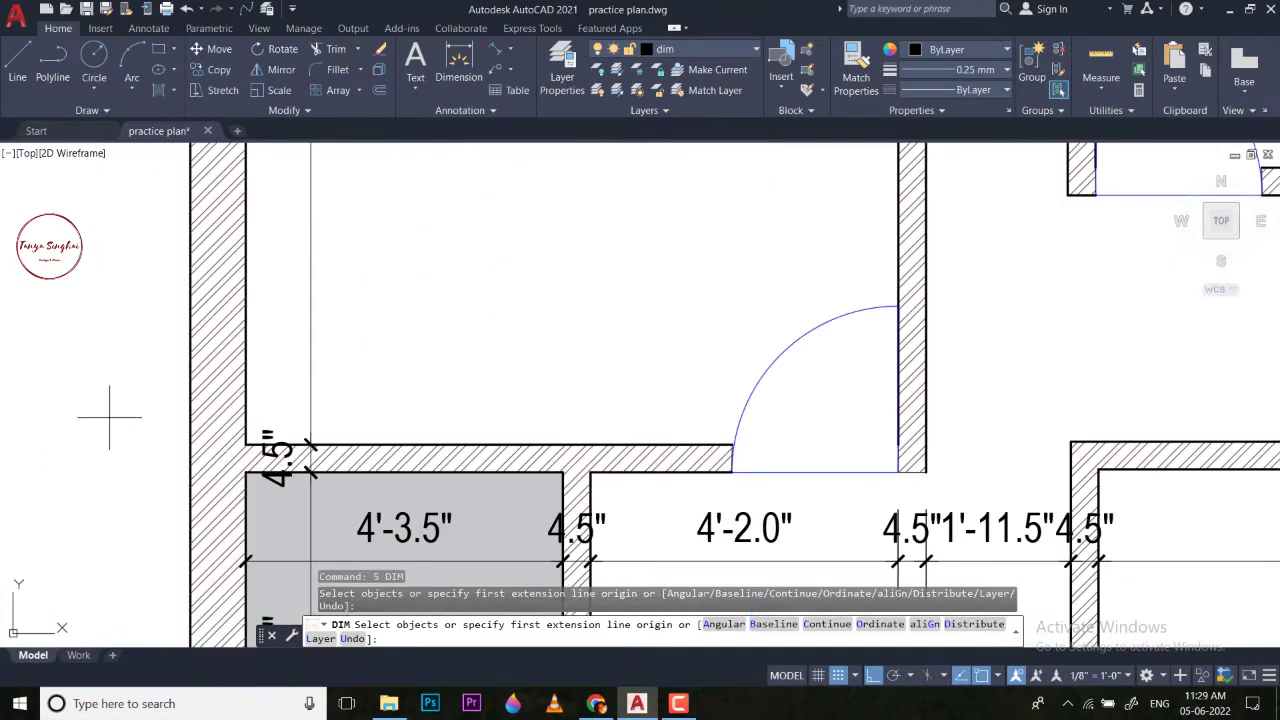
key(Return)
click(245, 443)
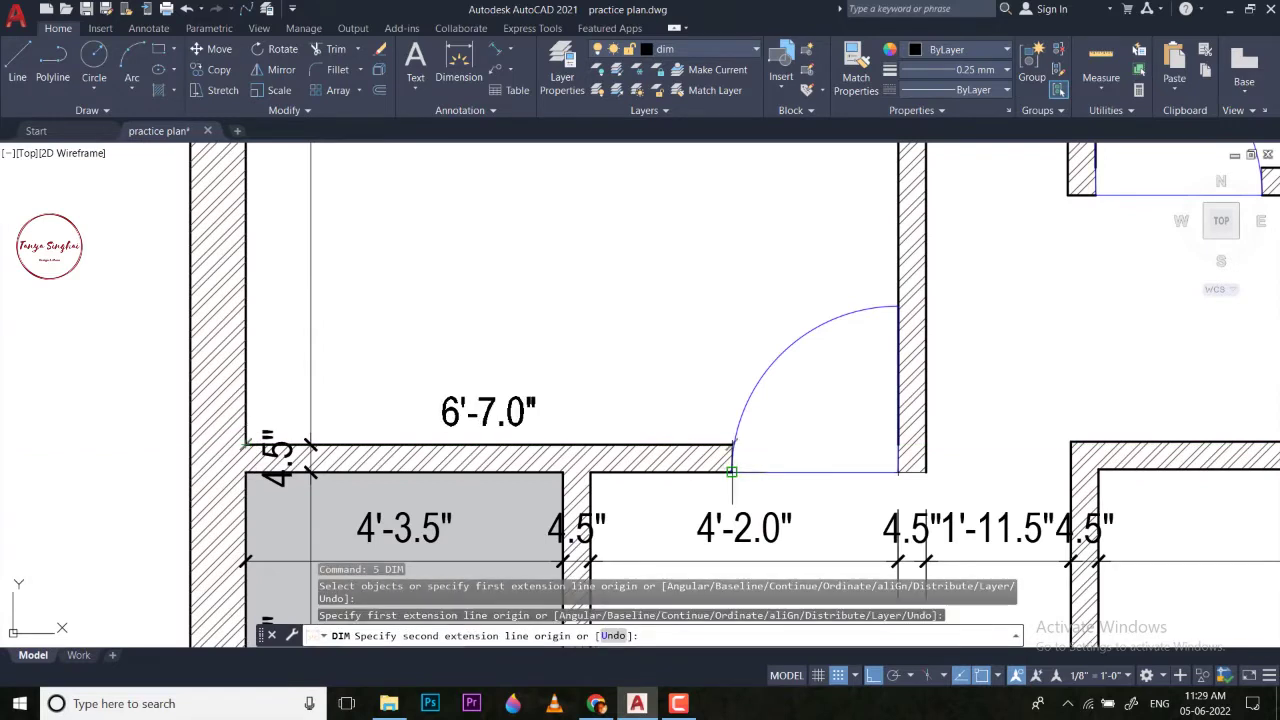
click(732, 443)
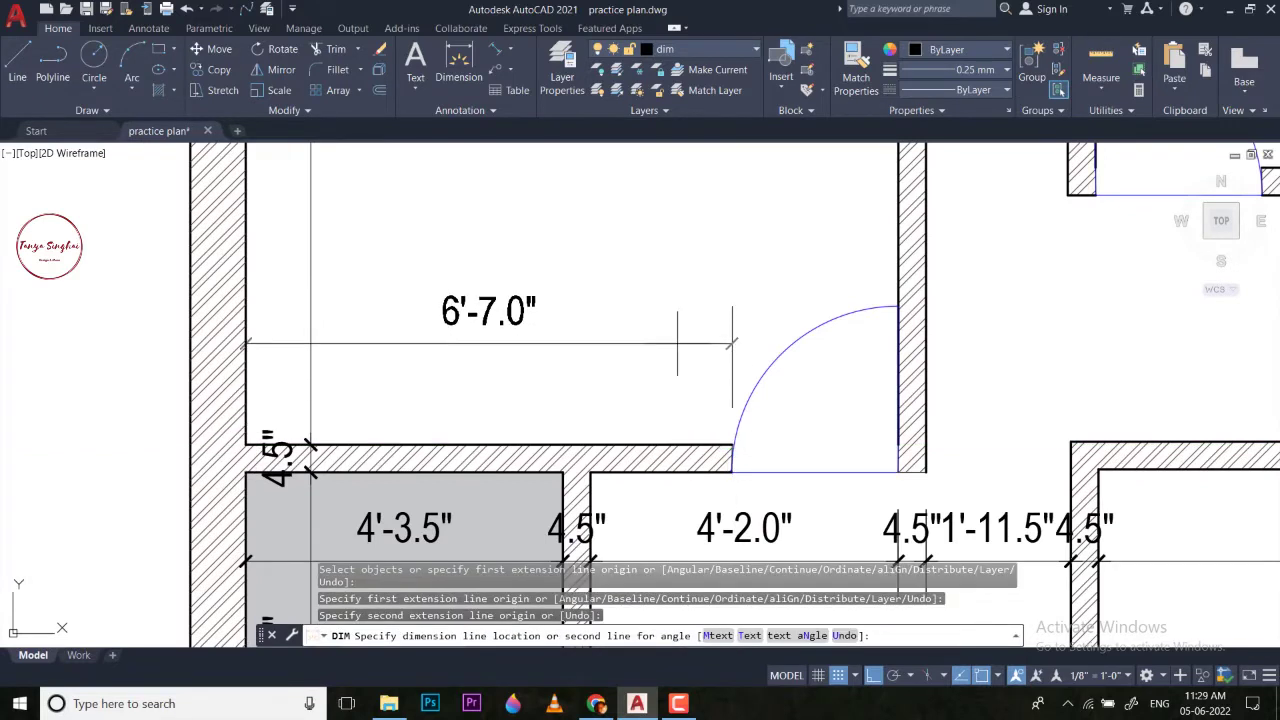
click(732, 343)
scroll(848, 362, down, 2)
middle_drag(790, 347, 569, 371)
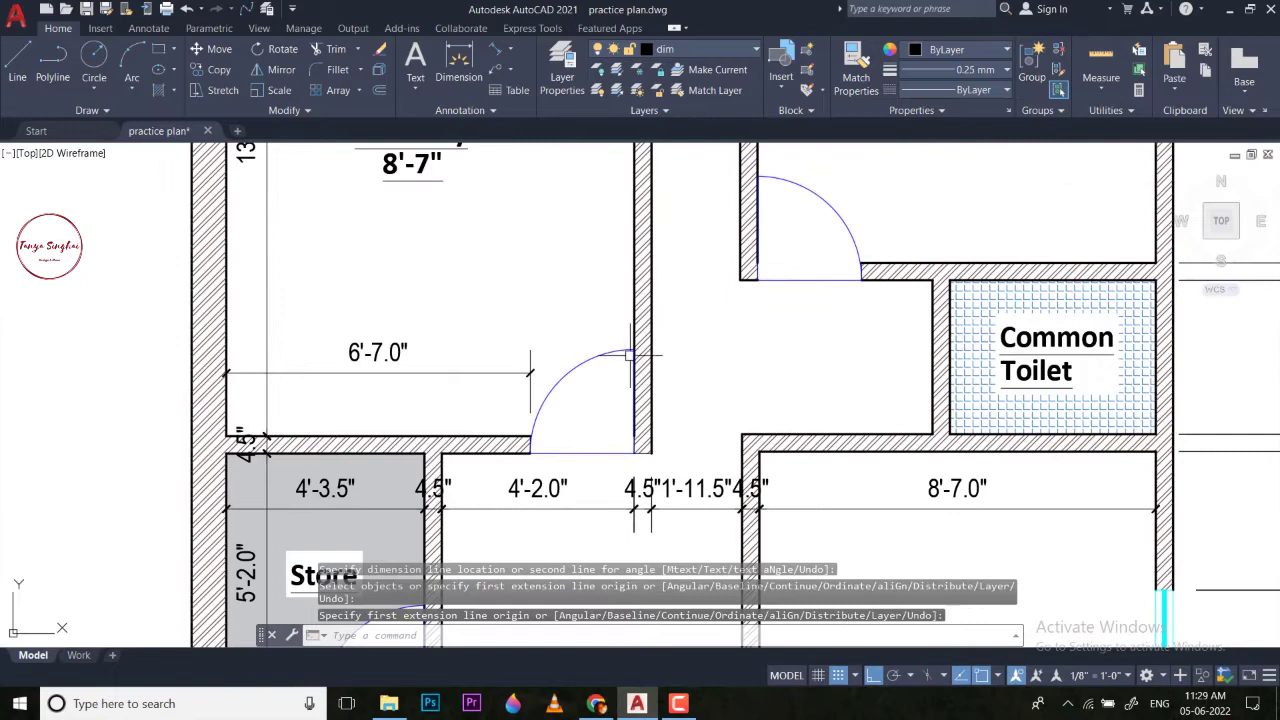
Continue the Master Bedroom's lower dimension across the door opening and the thickness of the side wall.
text(6)
key(space)
scroll(664, 351, up, 2)
scroll(615, 390, up, 5)
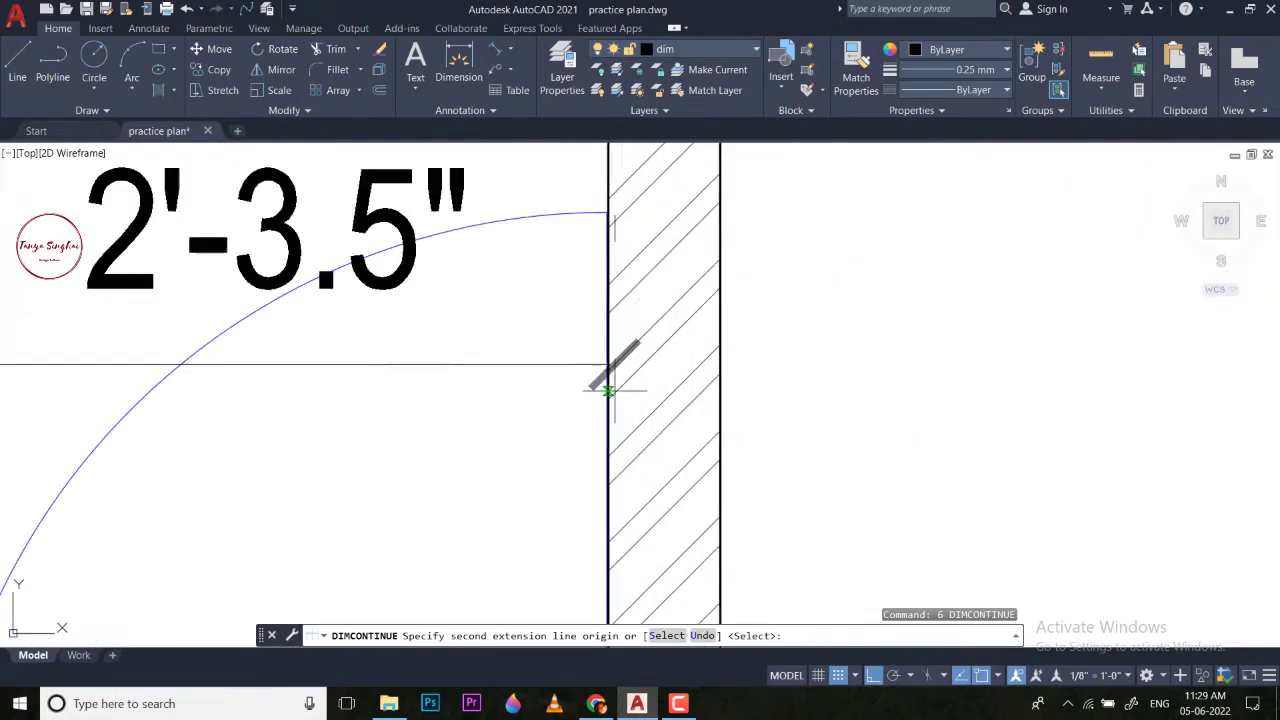
click(600, 343)
click(781, 345)
scroll(600, 380, down, 5)
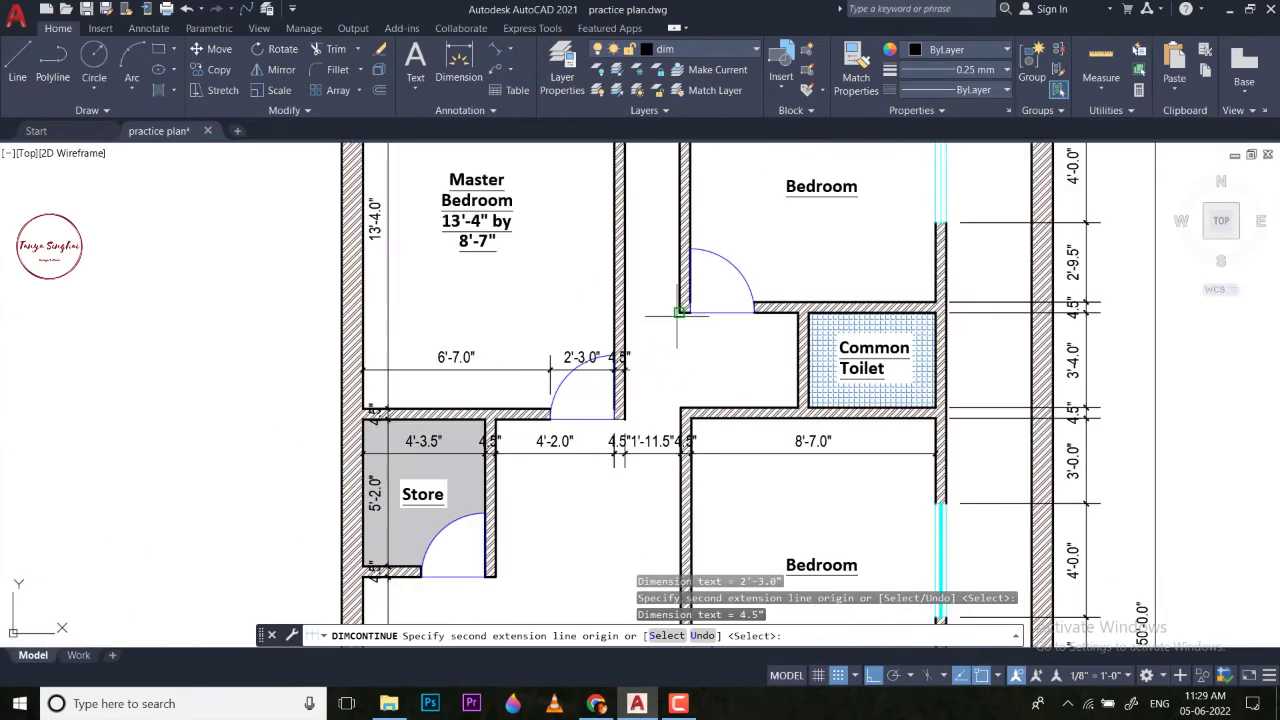
Continue the chain across the passage, the Common Toilet and both of its side walls, and finish it.
scroll(798, 355, up, 3)
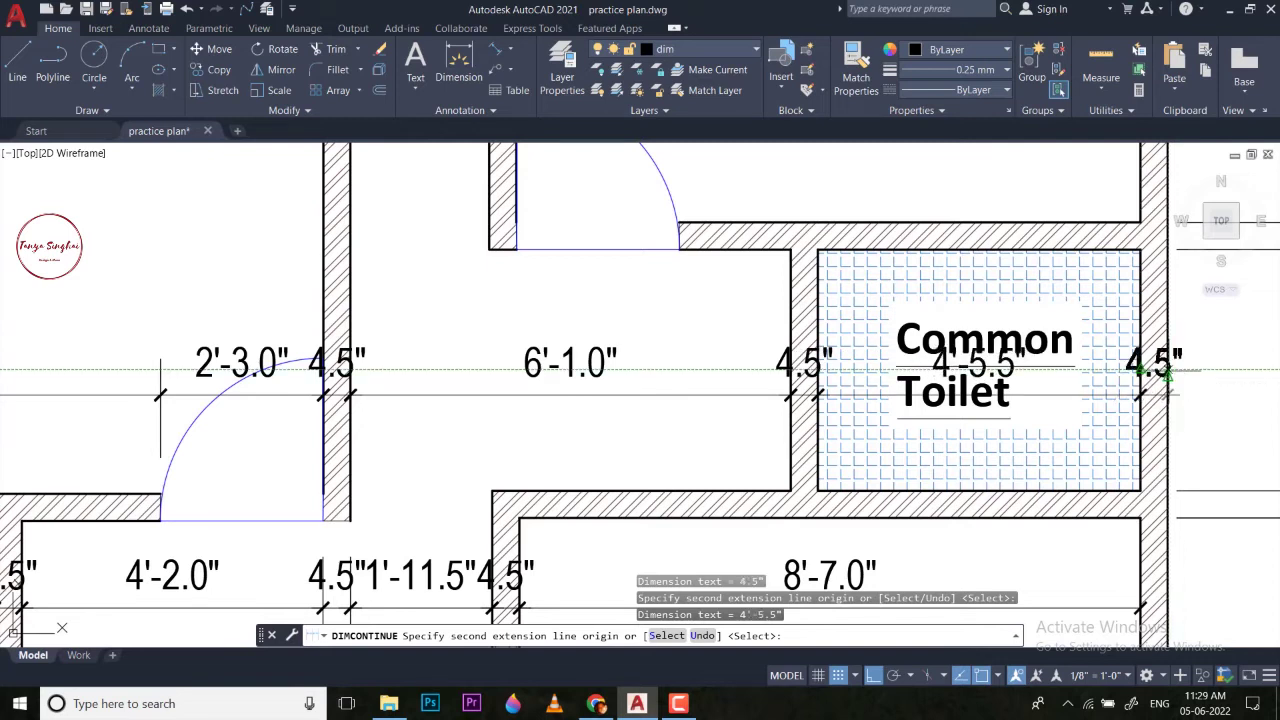
click(1167, 371)
key(Escape)
scroll(727, 415, down, 8)
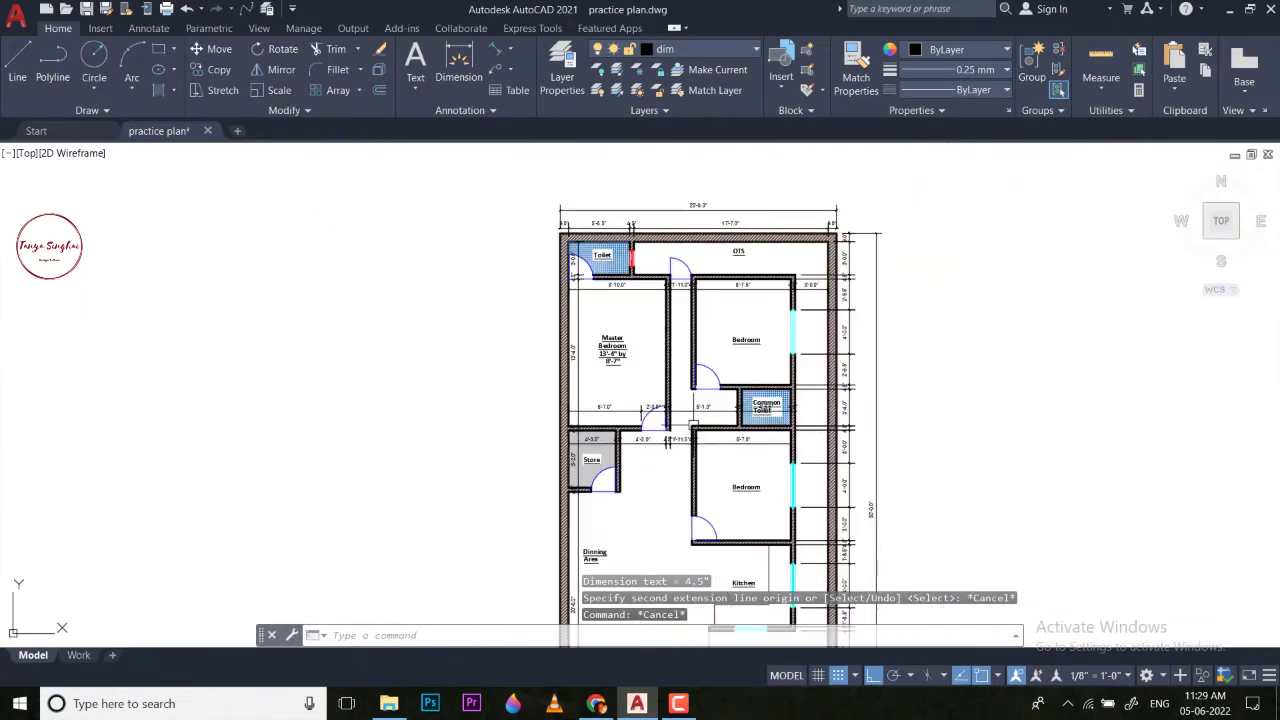
Dimension the upper Bedroom's inner length between its two window-side corners, placing the dimension line inside the room.
scroll(737, 340, up, 3)
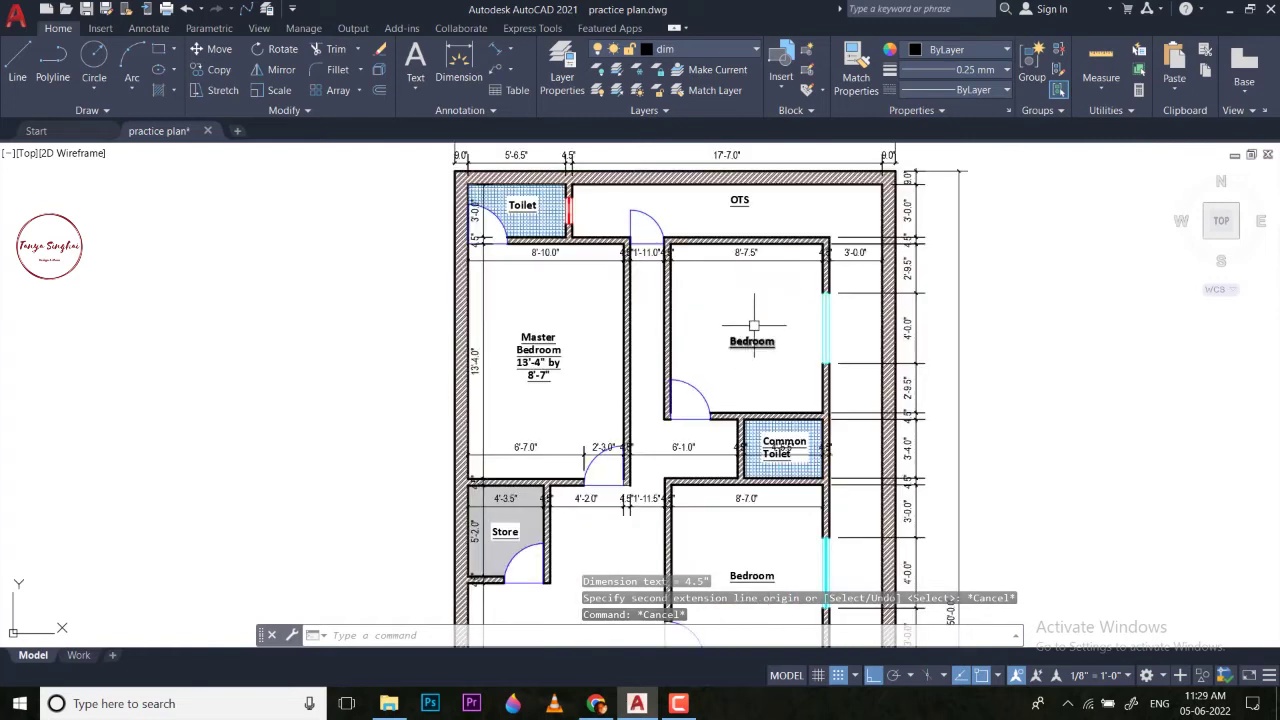
text(5)
key(Return)
scroll(787, 306, up, 2)
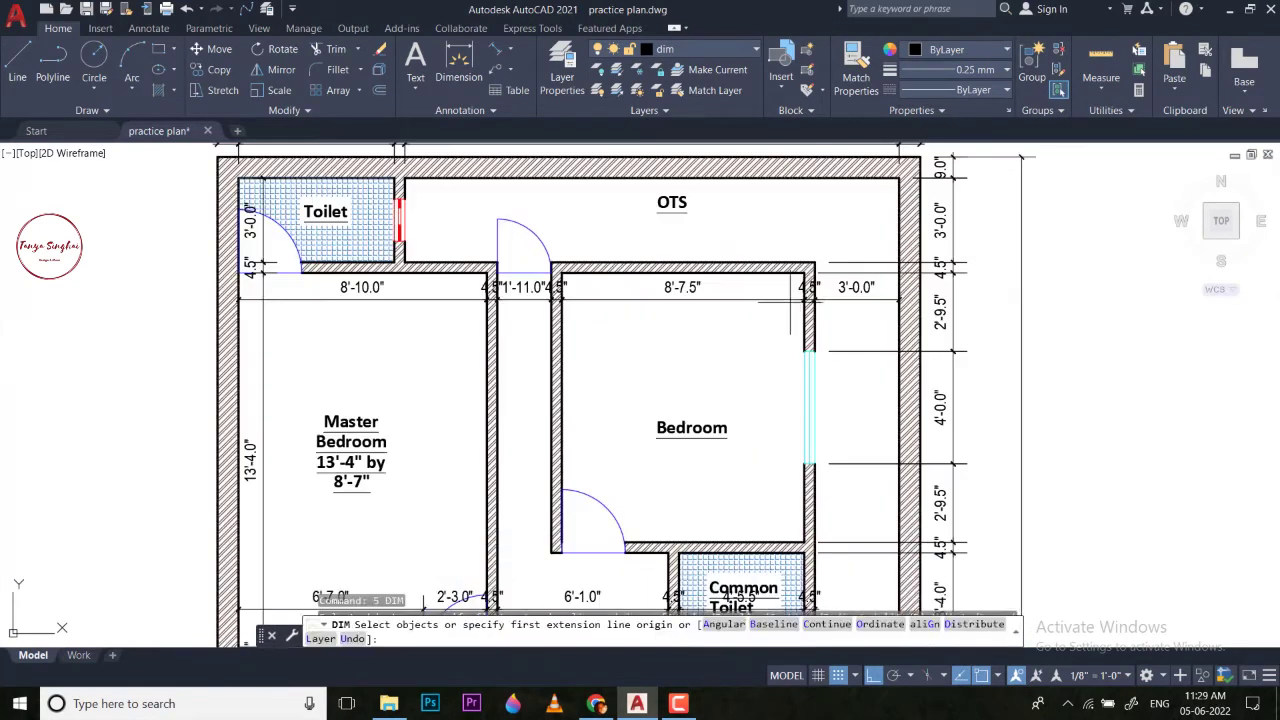
click(805, 272)
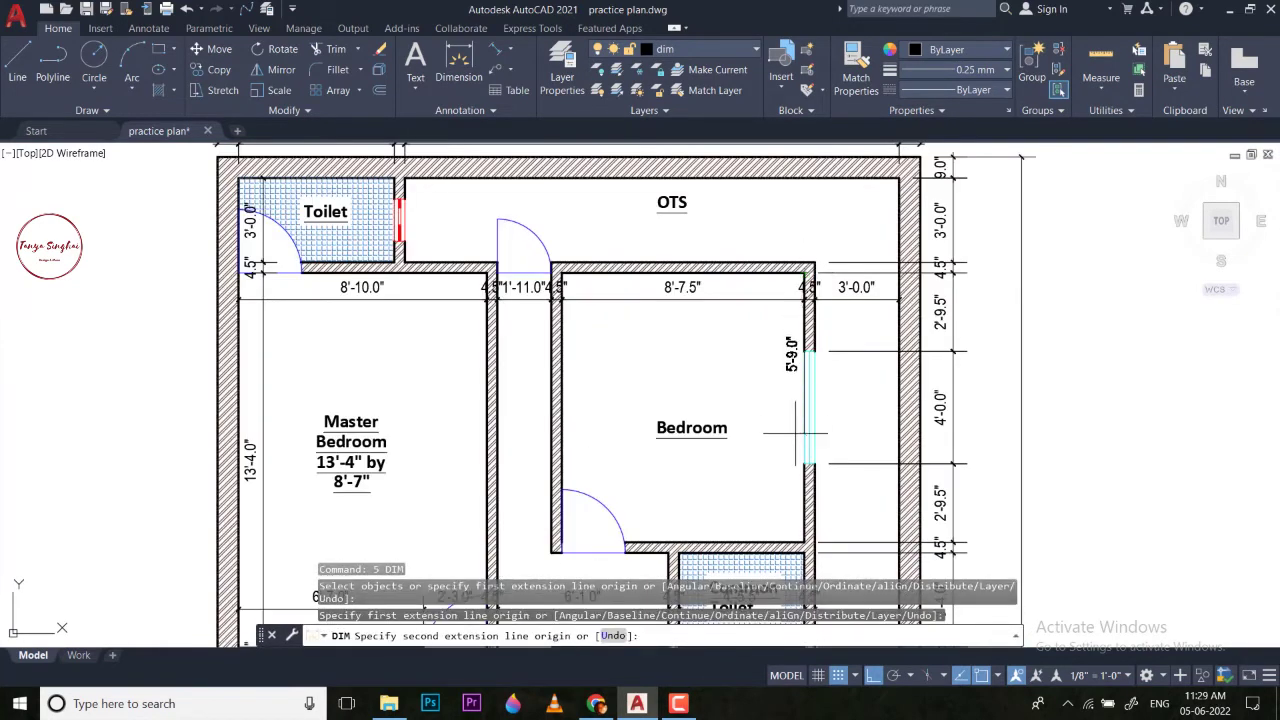
click(805, 542)
click(769, 511)
scroll(757, 500, down, 4)
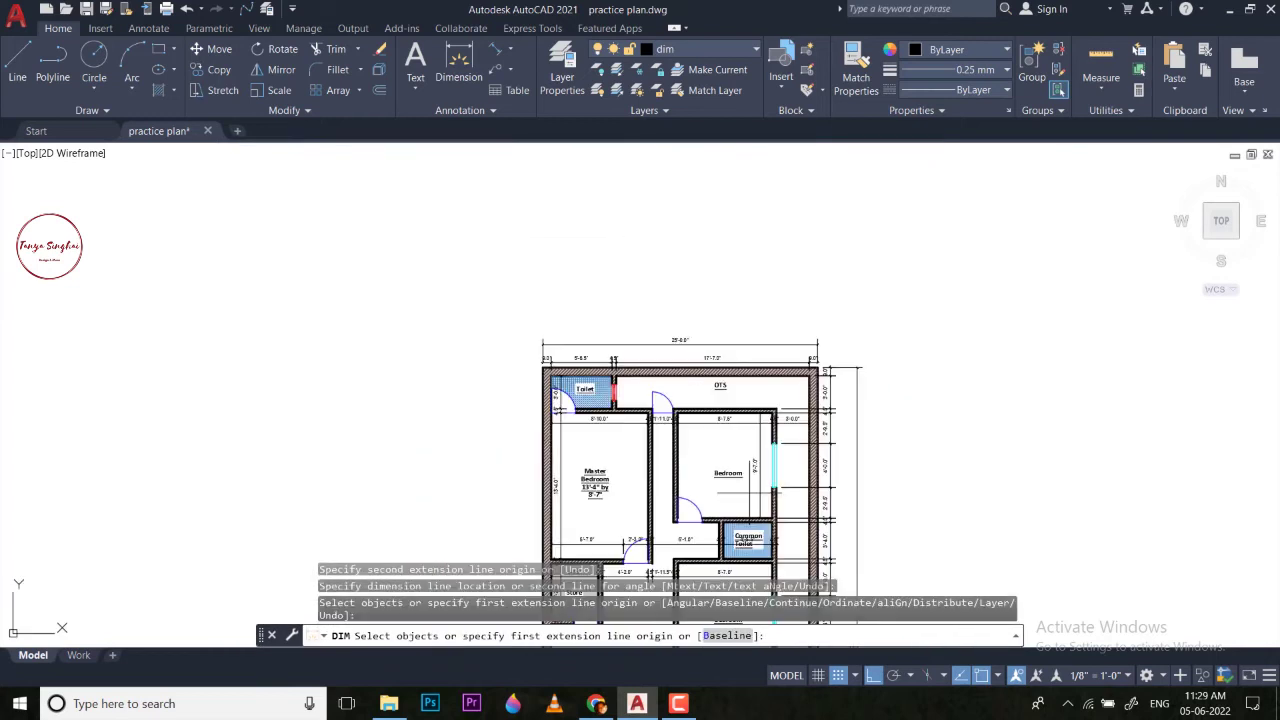
Dimension the lower Bedroom's inner length between its two window-side corners, placing the dimension line inside the room.
middle_drag(748, 489, 750, 296)
scroll(750, 345, up, 4)
middle_drag(759, 404, 749, 354)
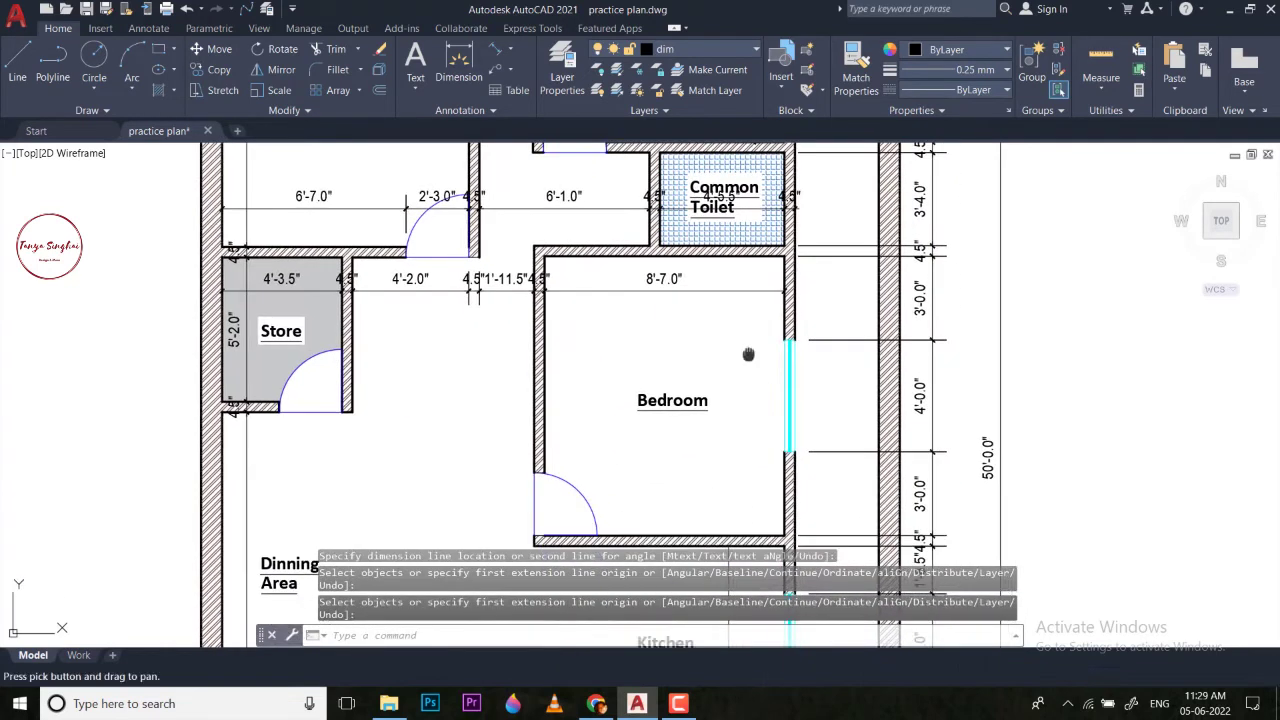
click(783, 256)
scroll(783, 256, down, 4)
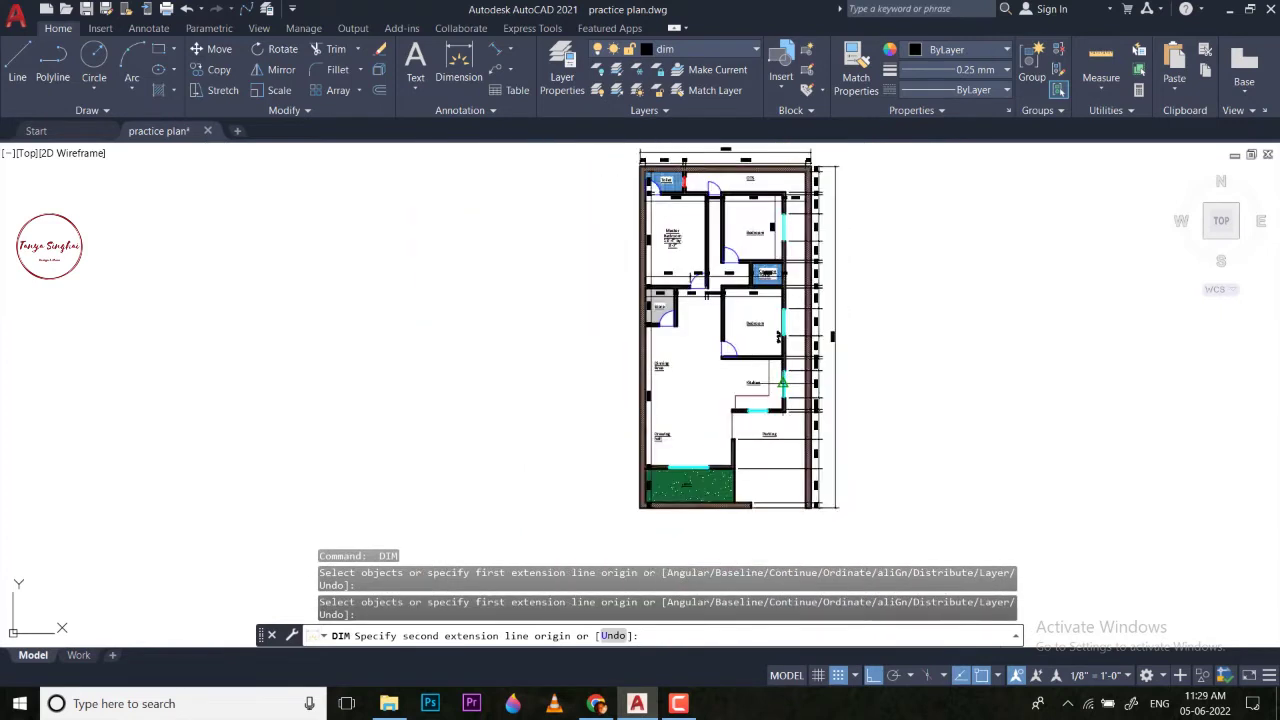
scroll(778, 328, up, 4)
click(776, 341)
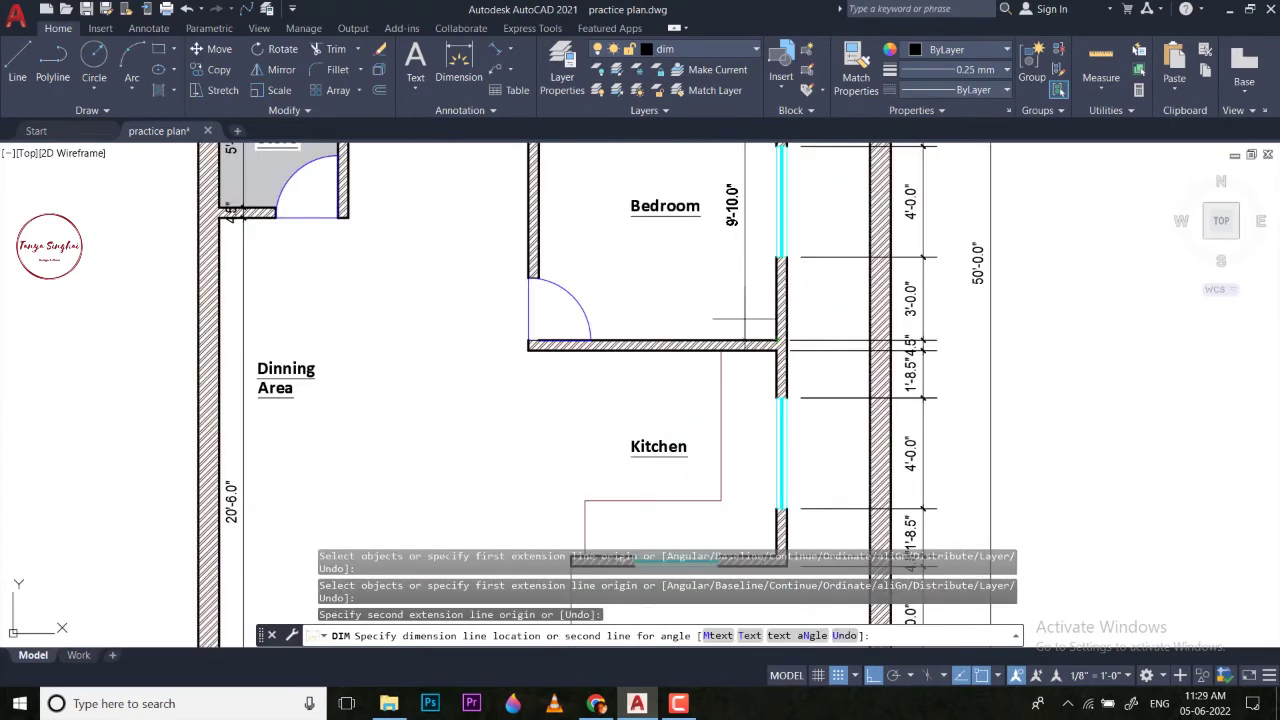
click(772, 340)
scroll(750, 315, down, 4)
key(Escape)
scroll(587, 354, up, 4)
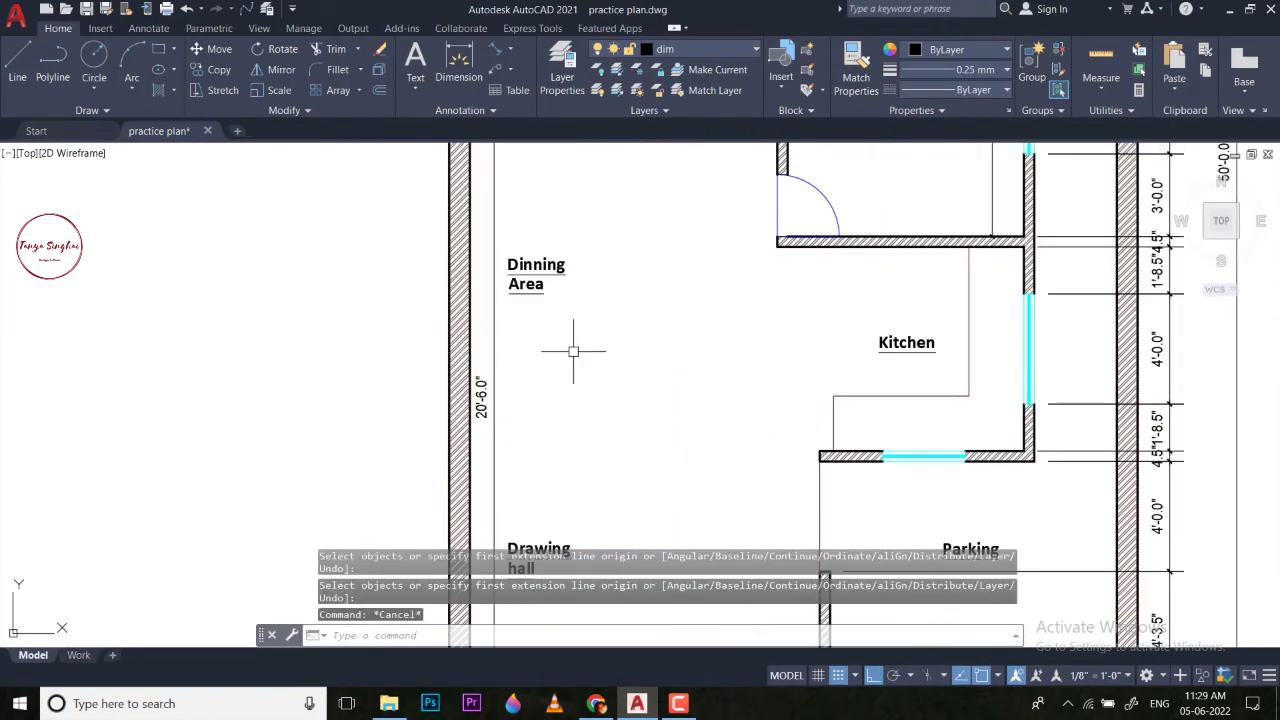
Dimension the Dinning Area's width from the outer wall's inner face to the lower Bedroom's outer corner, placing the line beside the Kitchen.
text(5)
key(space)
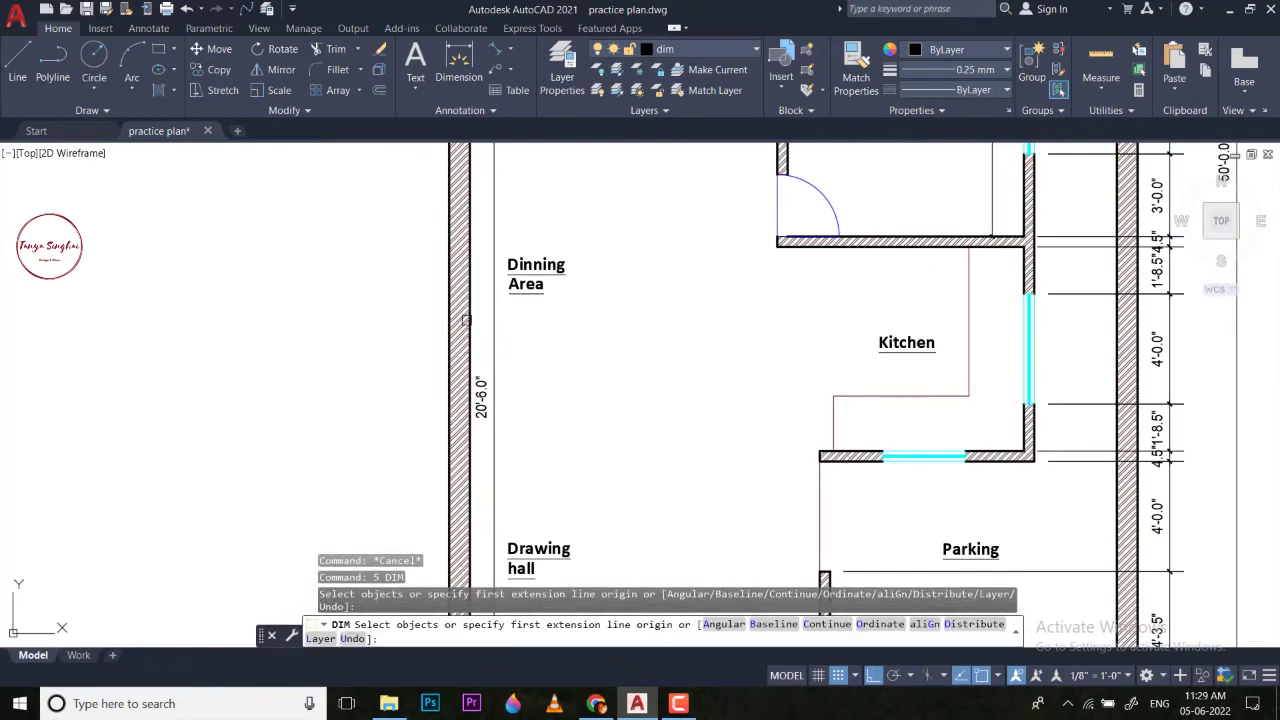
click(469, 391)
click(471, 397)
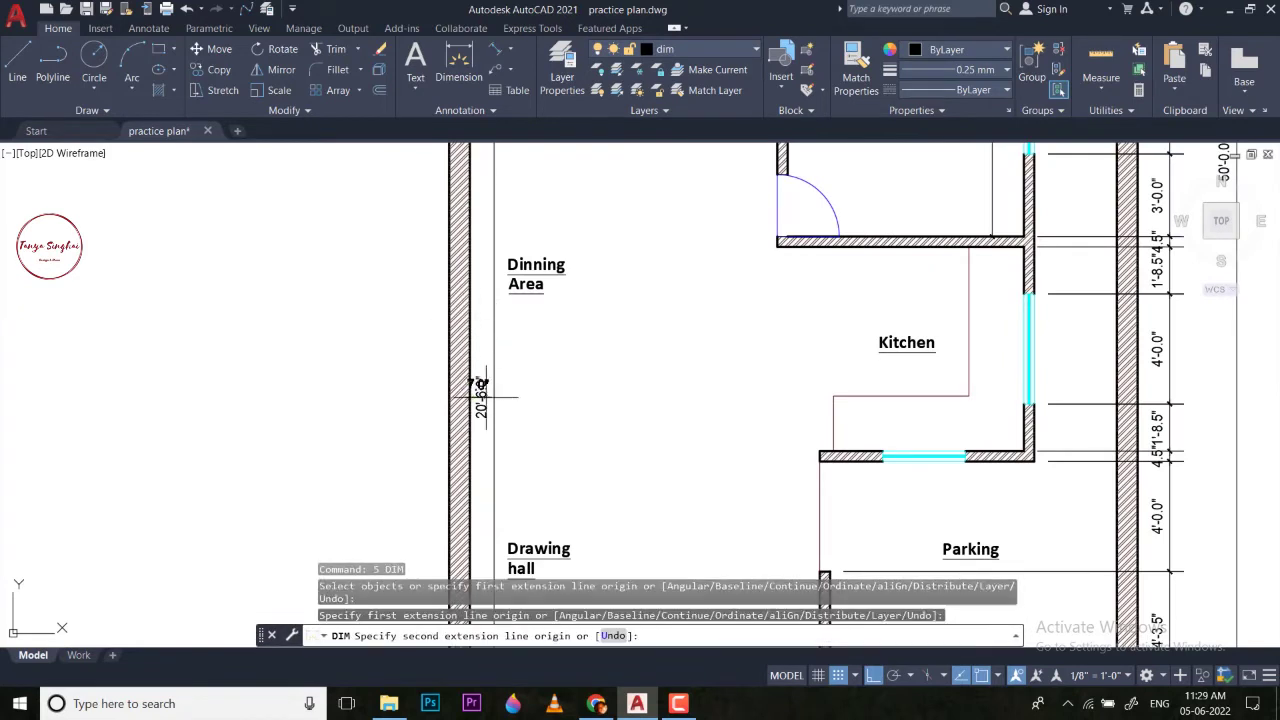
click(777, 244)
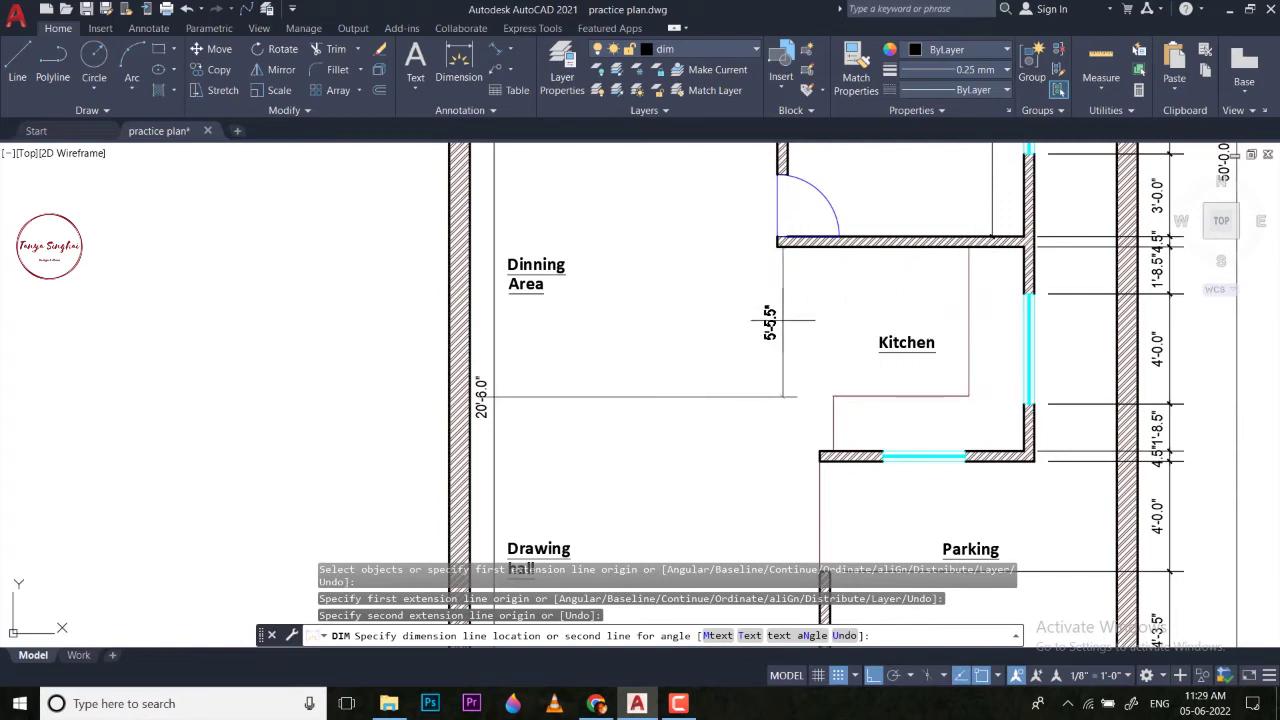
click(776, 390)
key(Return)
Continue the Dinning Area's width dimension across the Kitchen to the inner face of its window wall, and finish the chain.
text(dco)
key(Return)
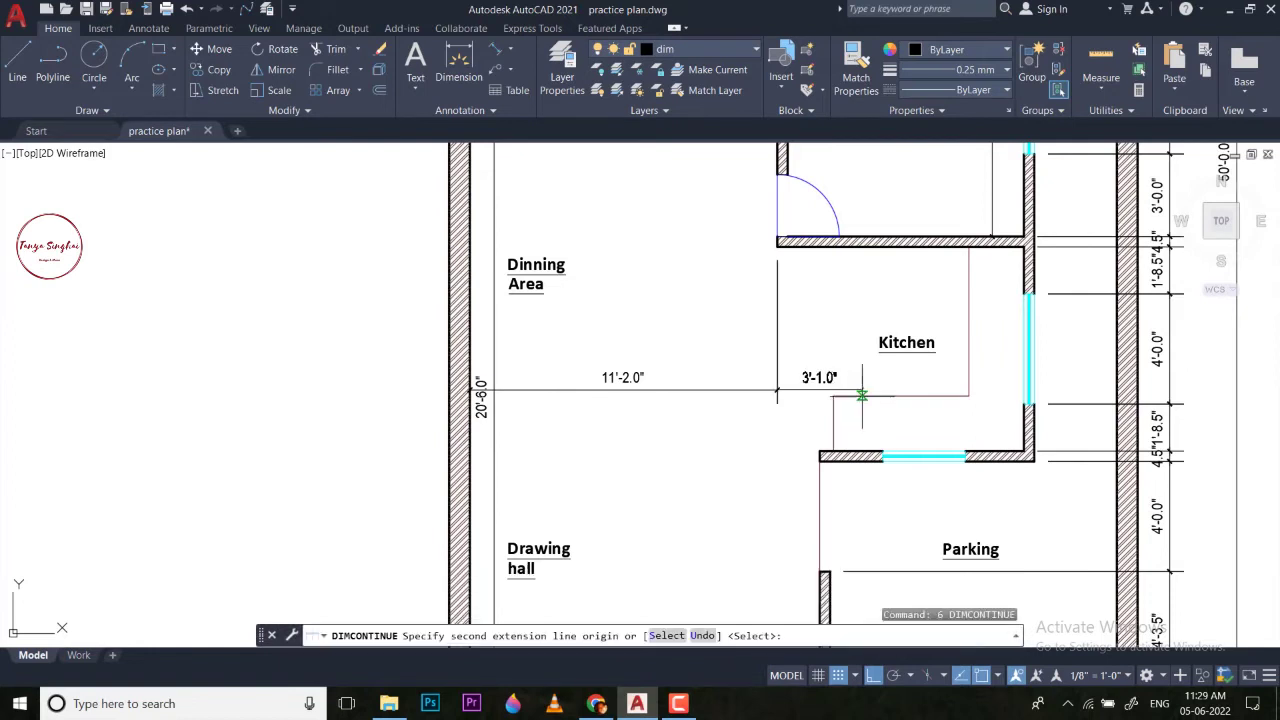
scroll(1005, 400, up, 2)
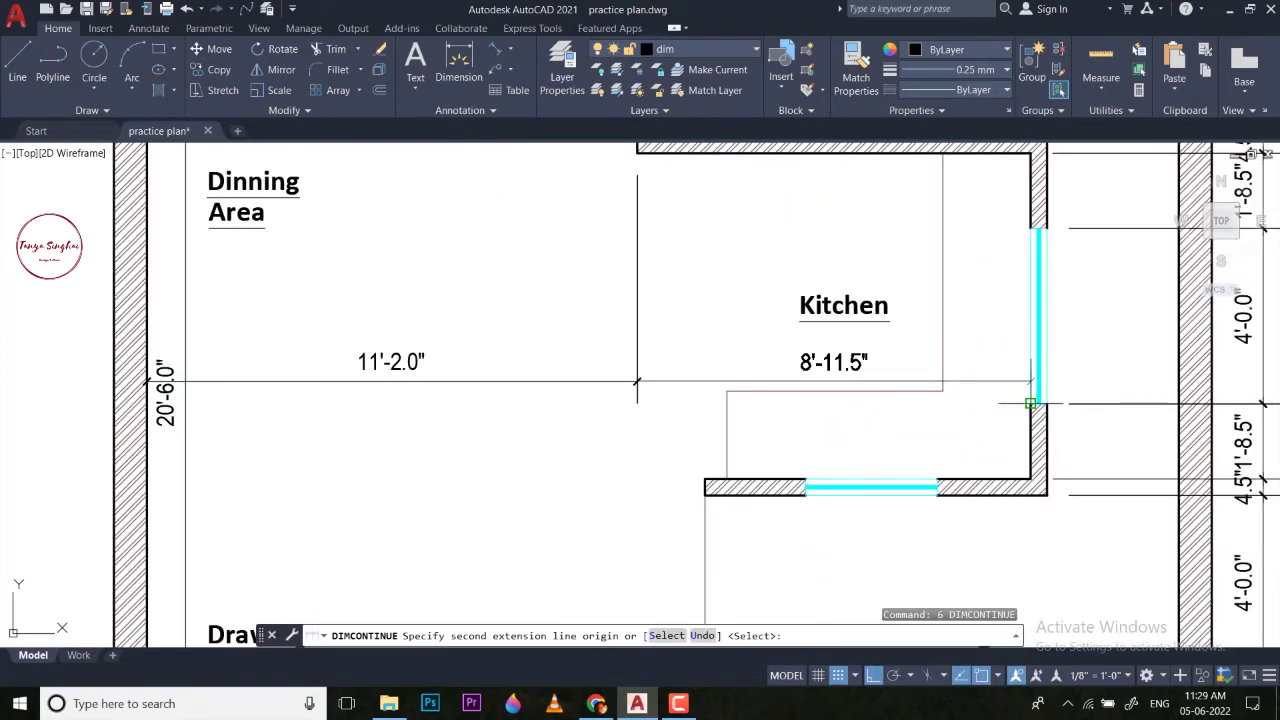
click(1030, 403)
key(Escape)
scroll(845, 338, down, 2)
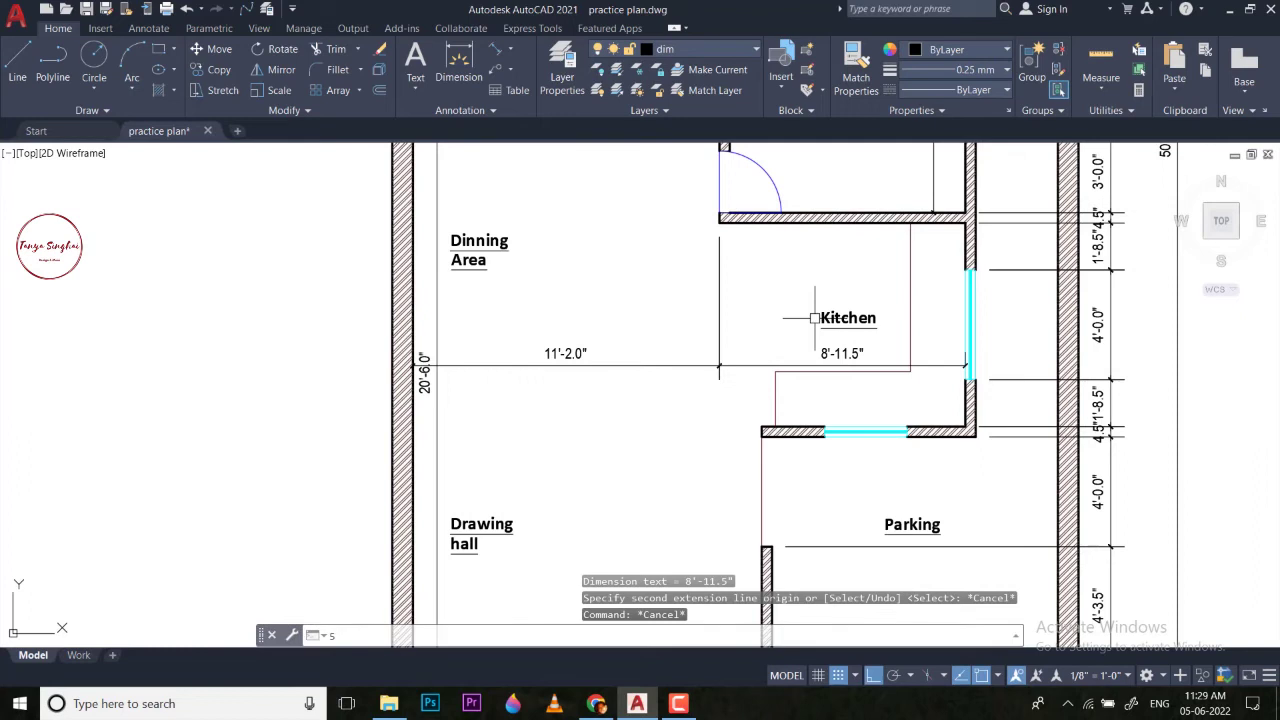
Dimension the Kitchen's inner length between its two window-side corners, placing the dimension line over the counter.
text(dim)
key(Return)
click(965, 219)
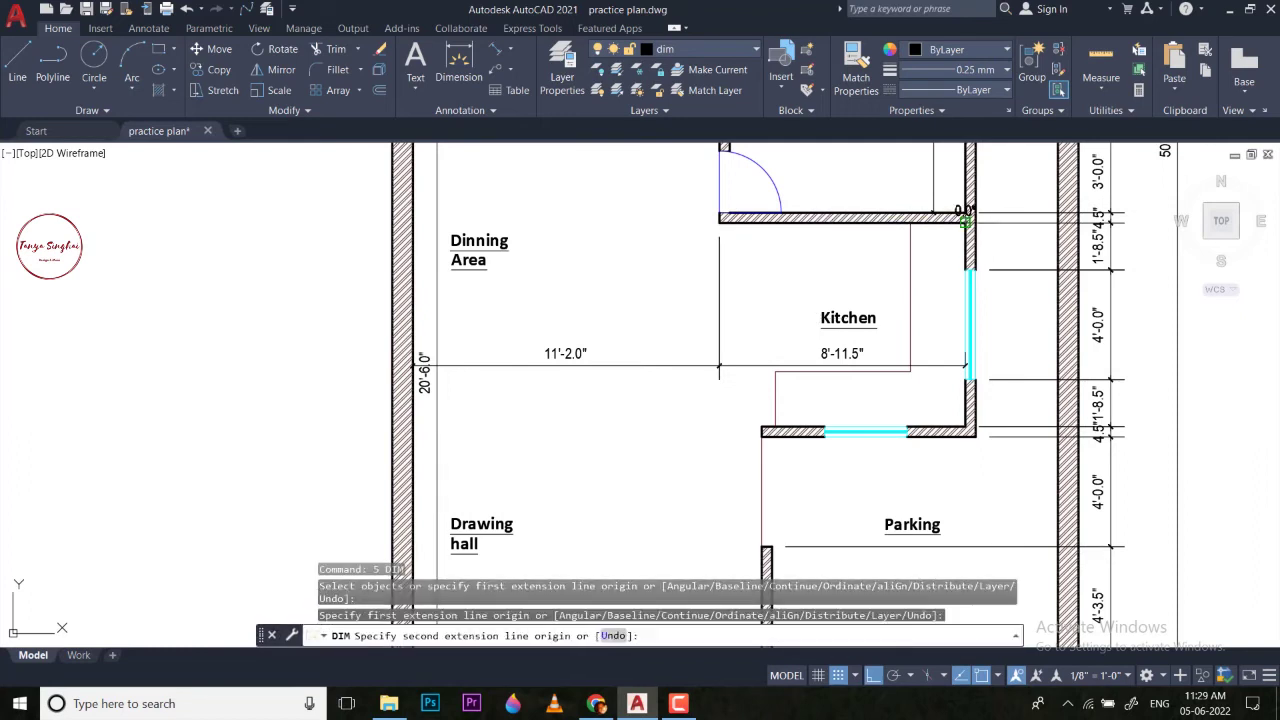
click(965, 426)
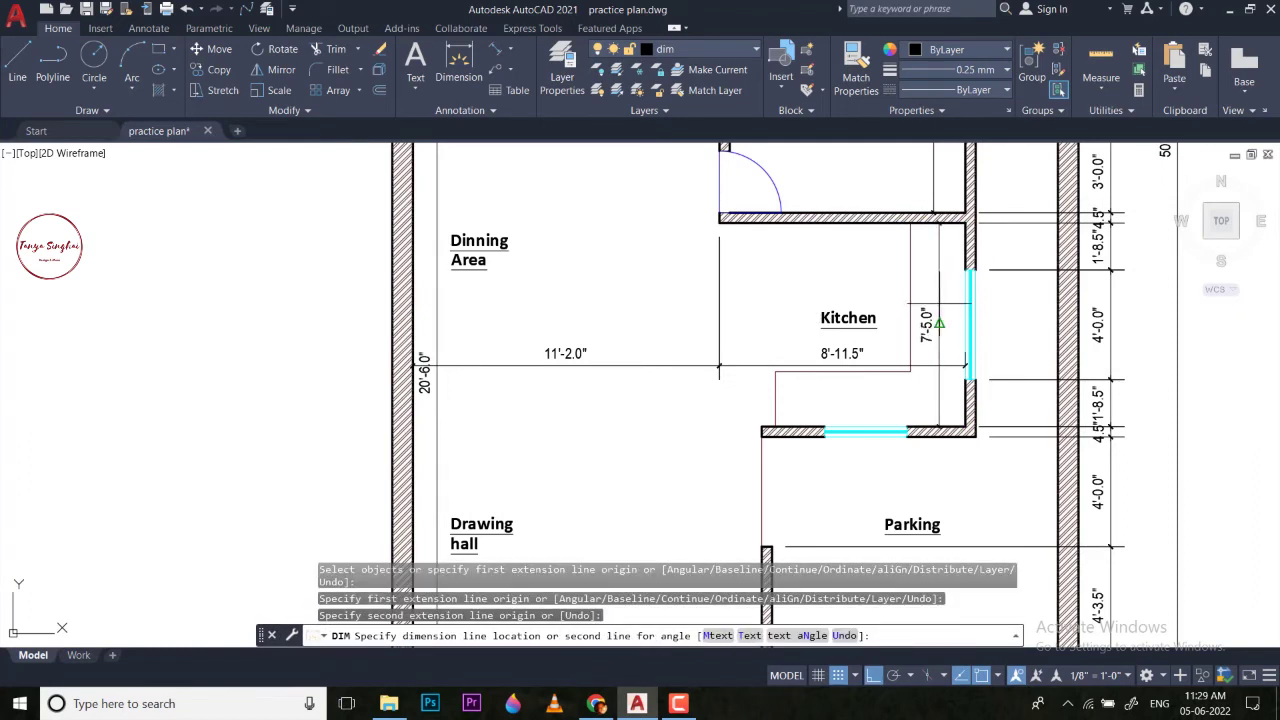
click(938, 322)
key(Escape)
scroll(834, 320, down, 3)
scroll(834, 320, up, 1)
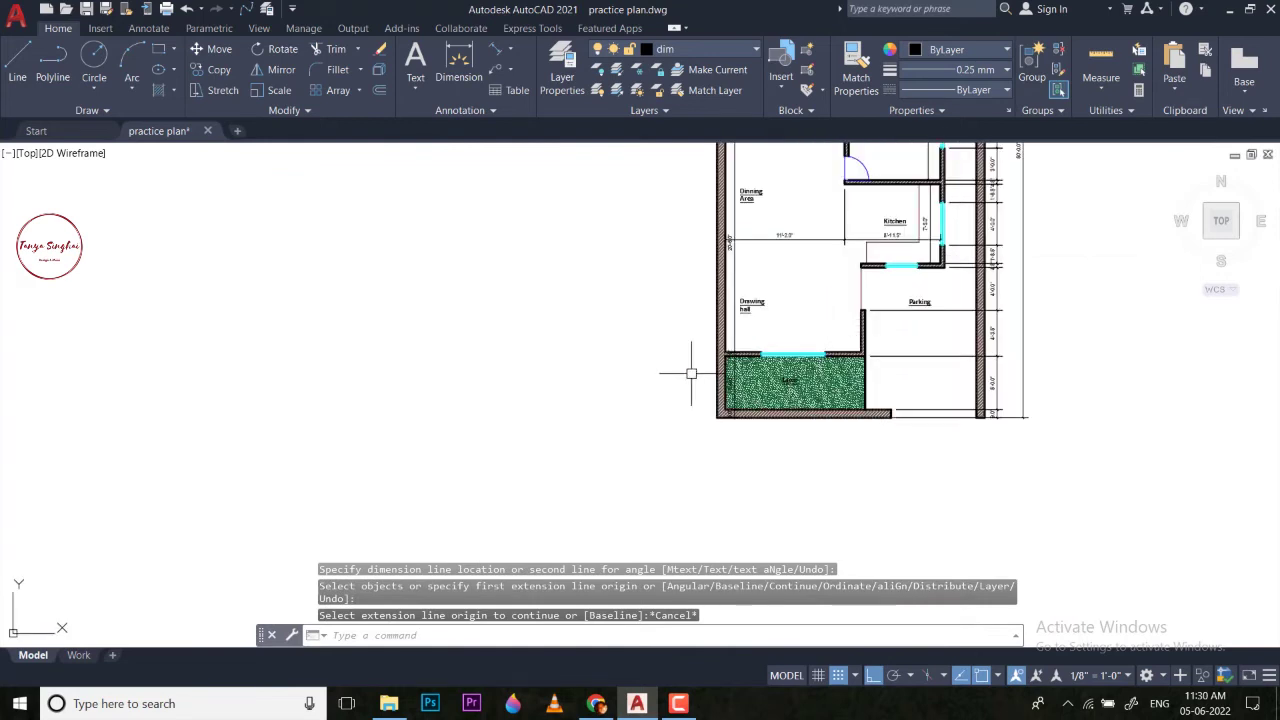
Dimension the Drawing hall's inner width between its two lower corners, placing the dimension line above the Lawn-side window wall.
key(Return)
scroll(690, 373, up, 4)
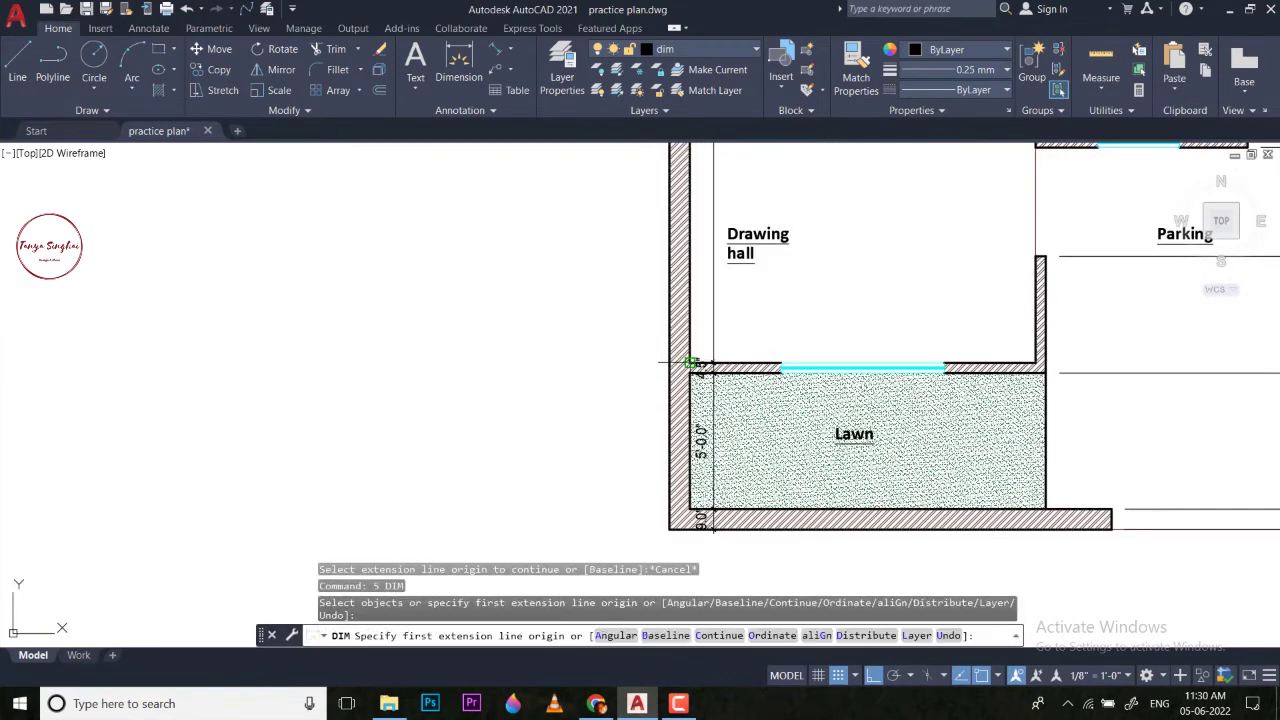
click(690, 362)
click(1035, 362)
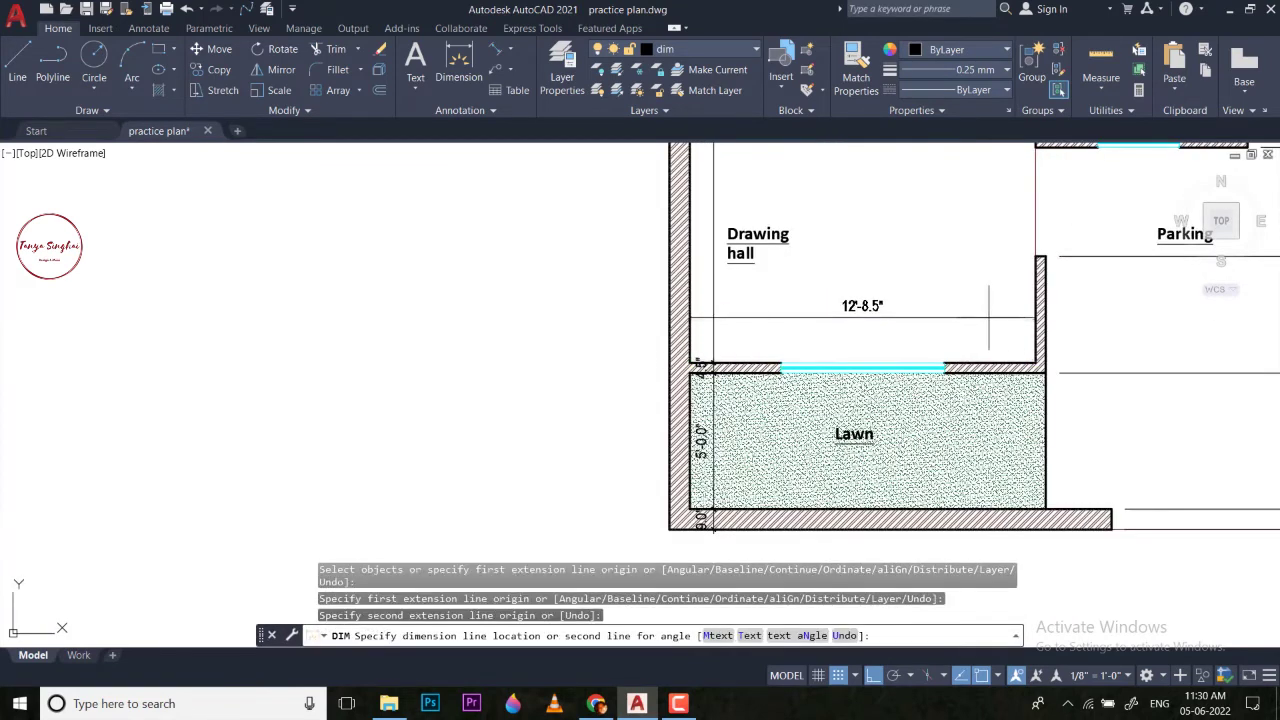
click(986, 300)
key(Escape)
scroll(972, 388, down, 4)
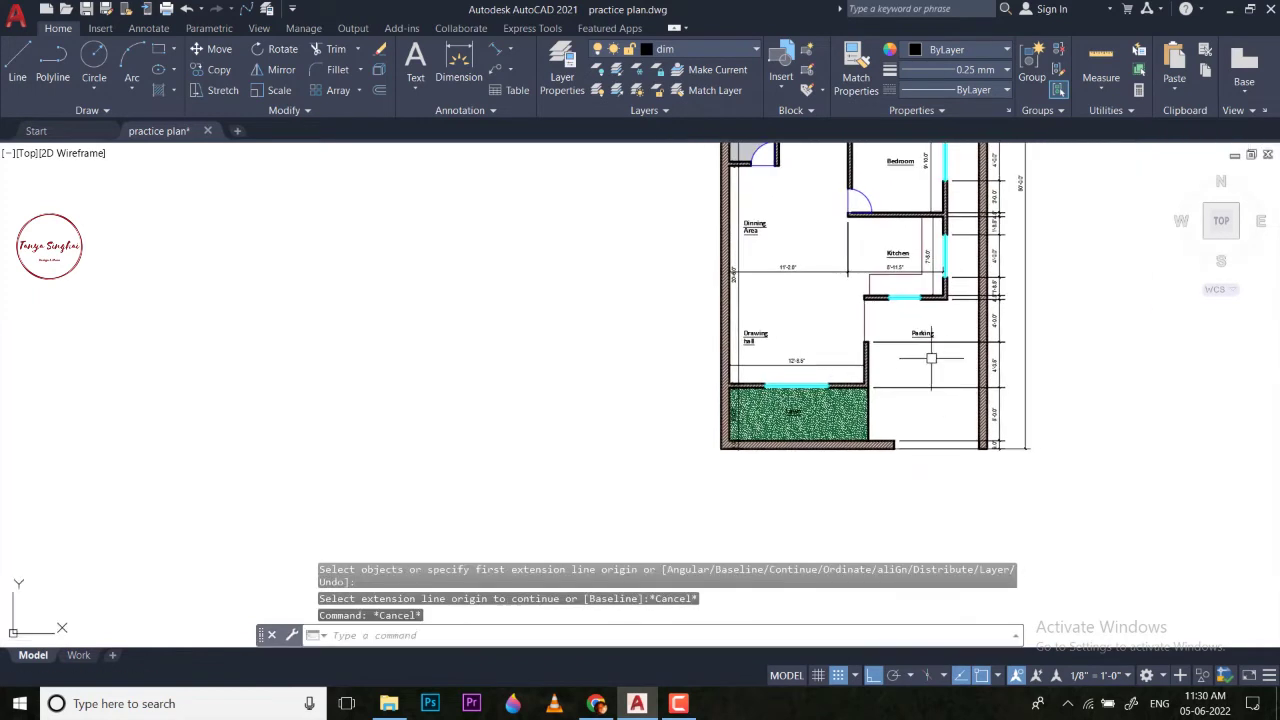
Dimension the Parking's length from the Kitchen's outer corner to the boundary wall's lower inner corner, placing the line through the Parking.
key(Return)
scroll(988, 299, up, 2)
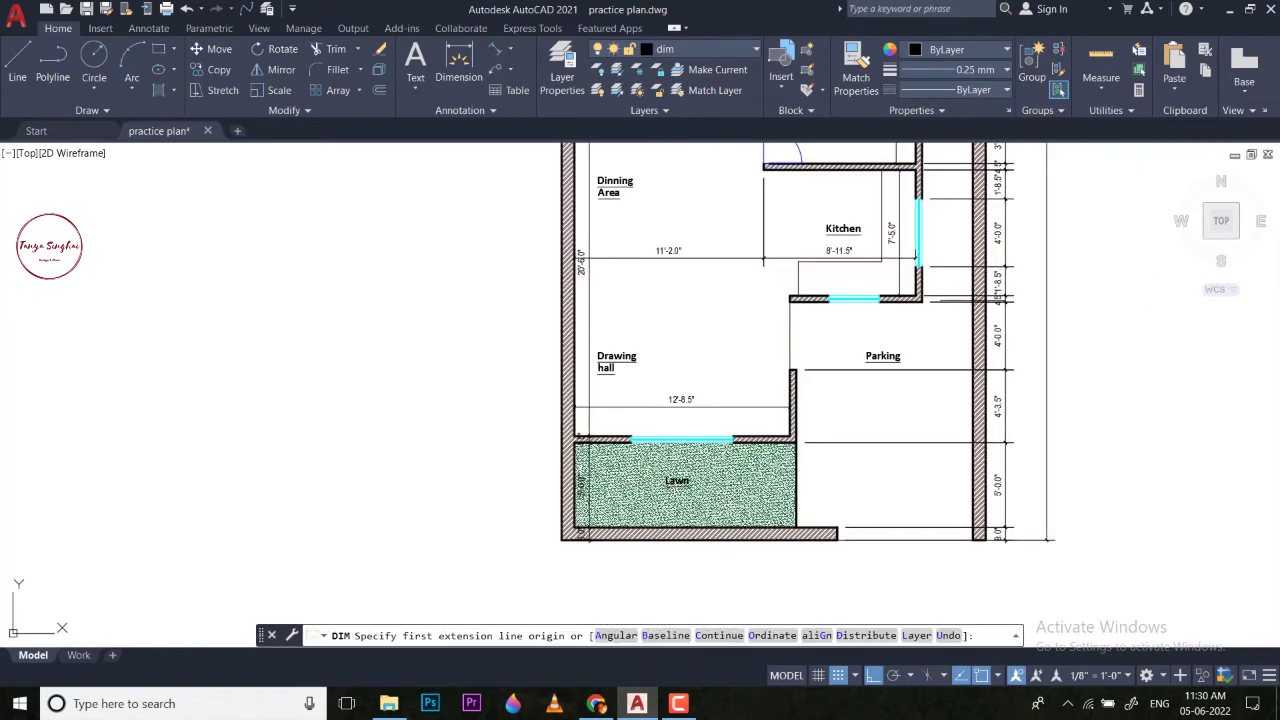
click(921, 300)
scroll(977, 533, up, 2)
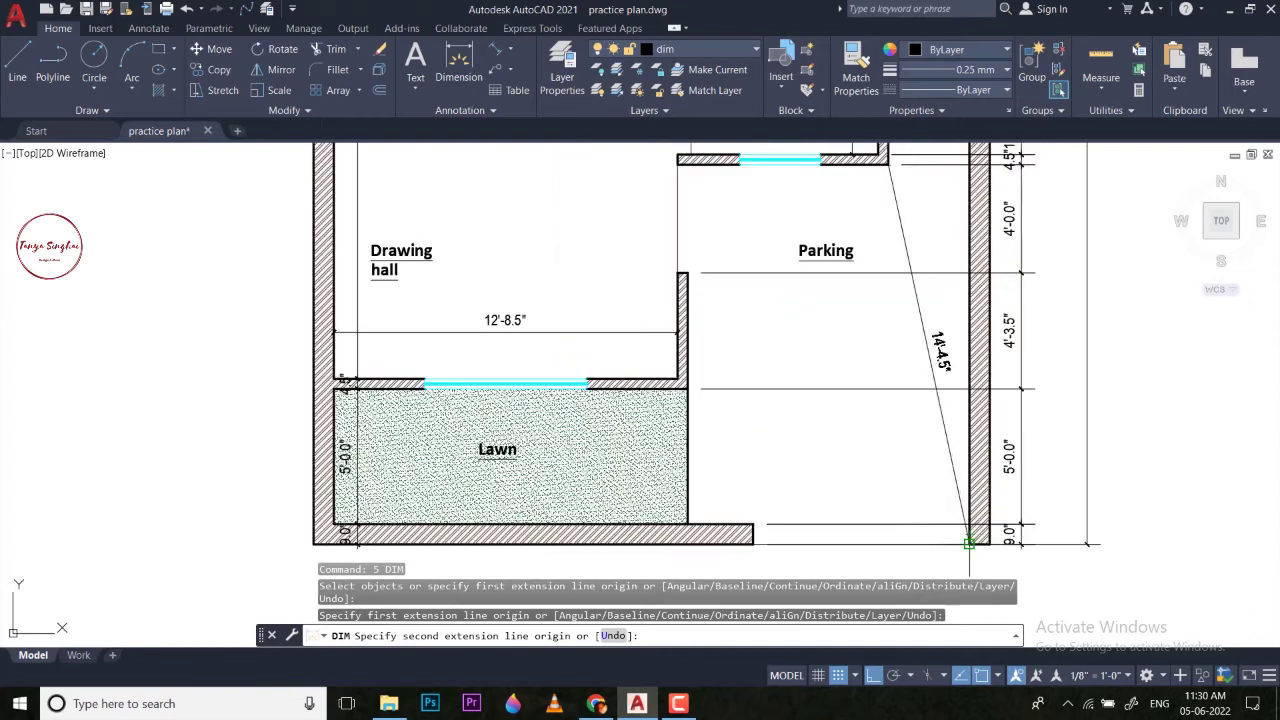
click(969, 543)
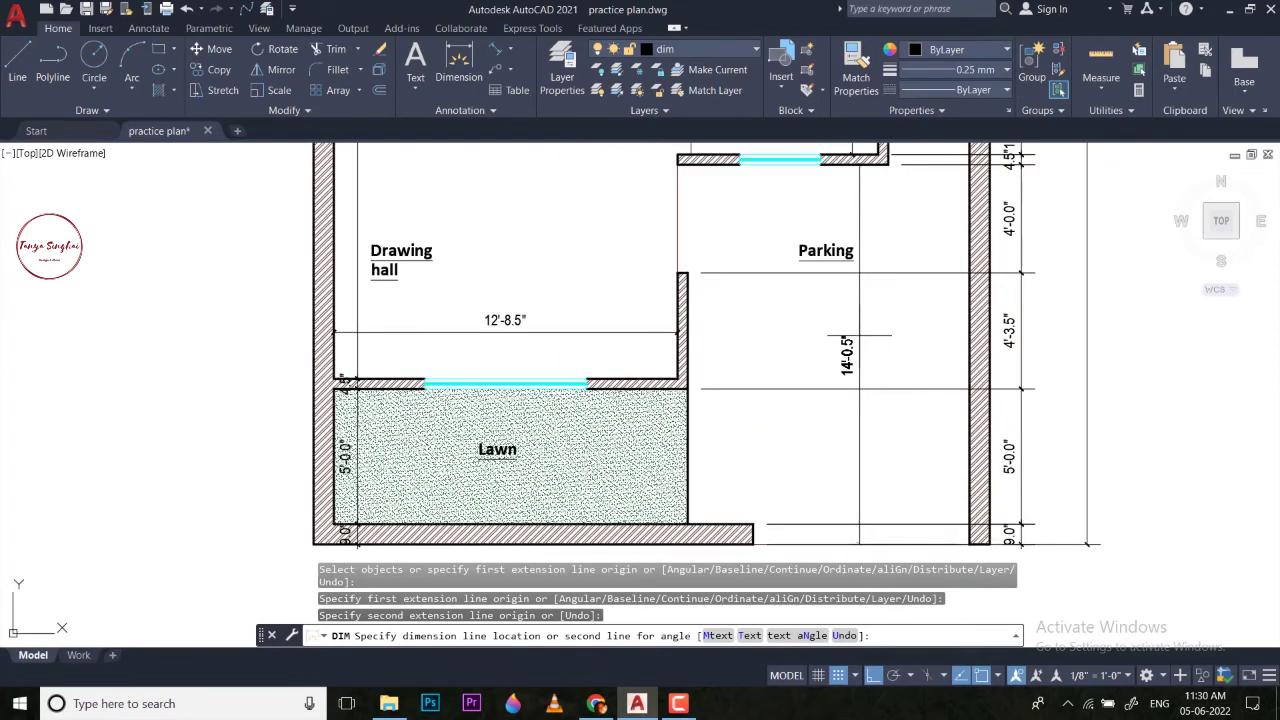
click(855, 338)
key(Escape)
key(Return)
key(Return)
key(Escape)
click(608, 347)
click(551, 295)
text(dco)
key(Return)
key(Escape)
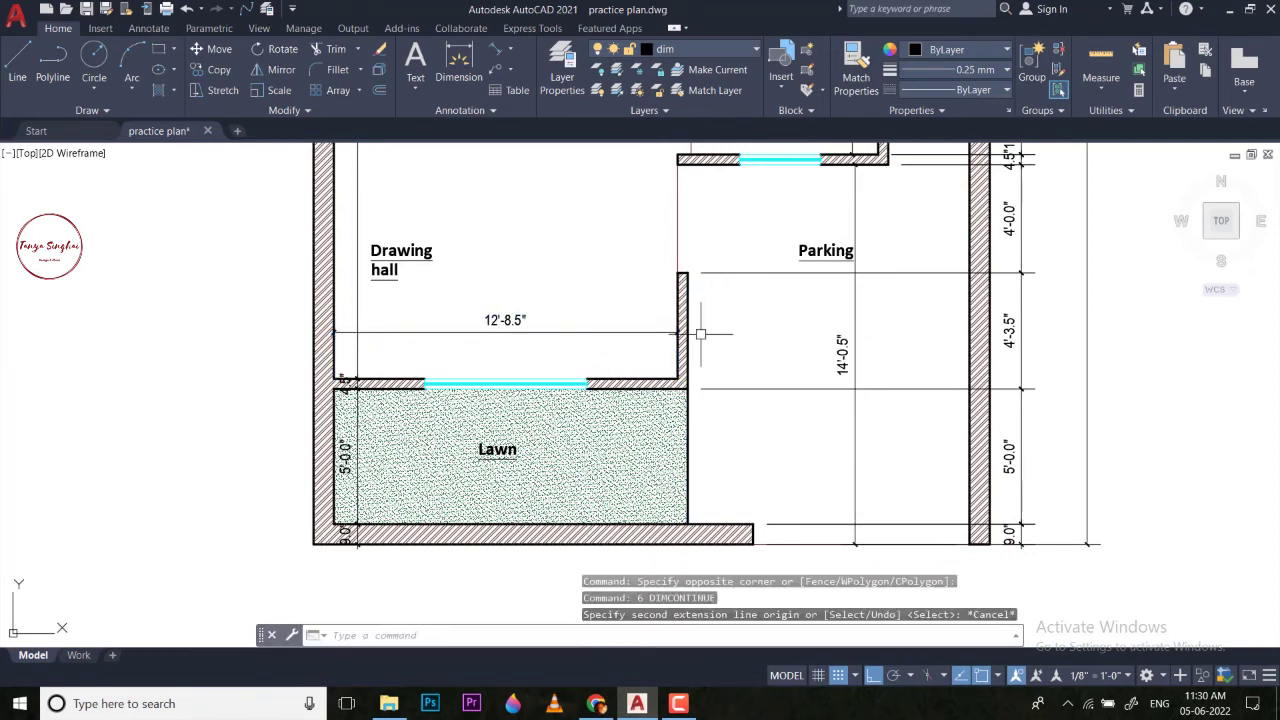
key(Escape)
Dimension the thickness of the wall between the Drawing hall and the Parking, in line with the Drawing hall's width dimension.
text(5)
key(Return)
scroll(643, 336, up, 3)
click(760, 326)
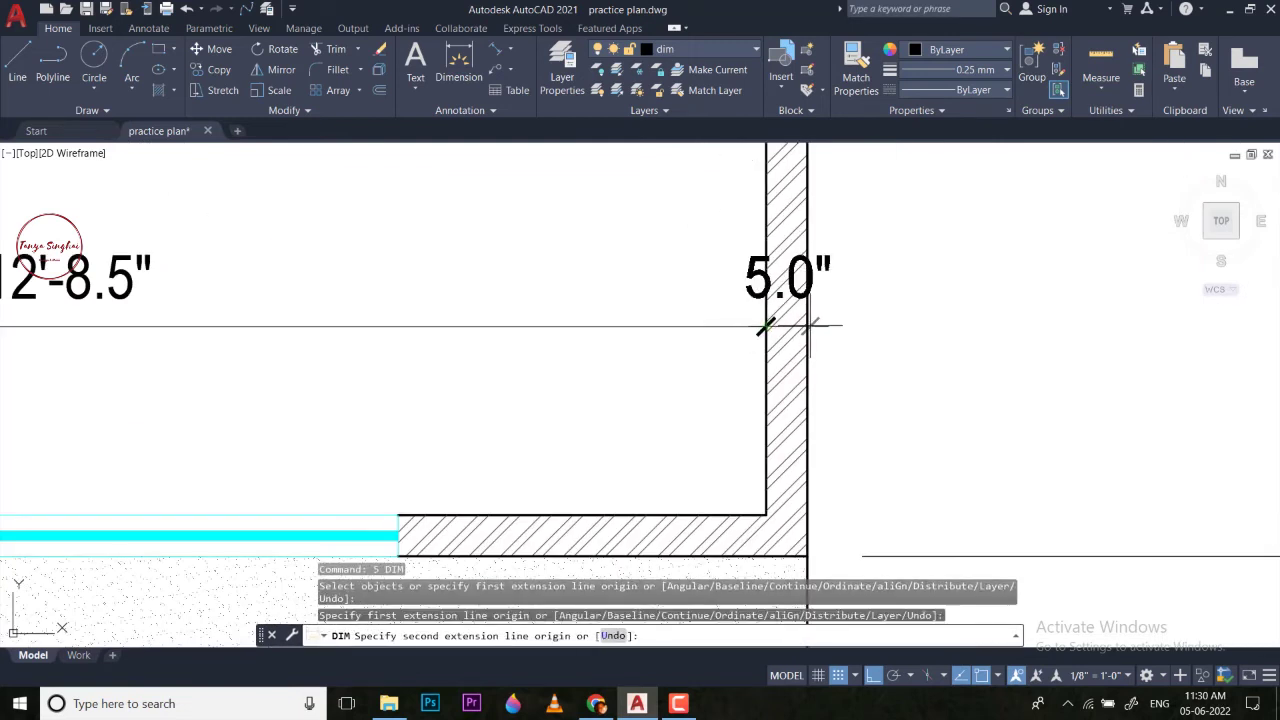
click(808, 324)
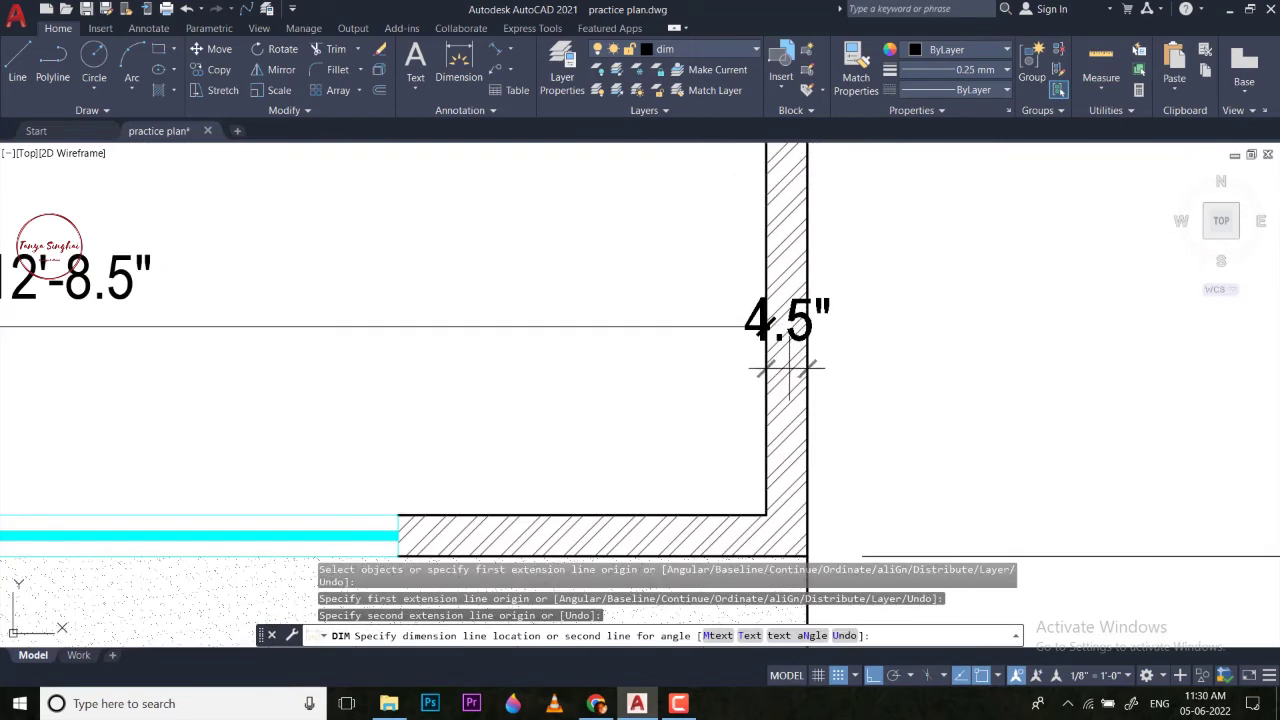
click(762, 327)
key(Escape)
Continue the wall-thickness dimension across the Parking to the inner face of the boundary wall, and finish the chain.
text(6)
key(space)
scroll(891, 346, down, 2)
middle_drag(846, 354, 351, 401)
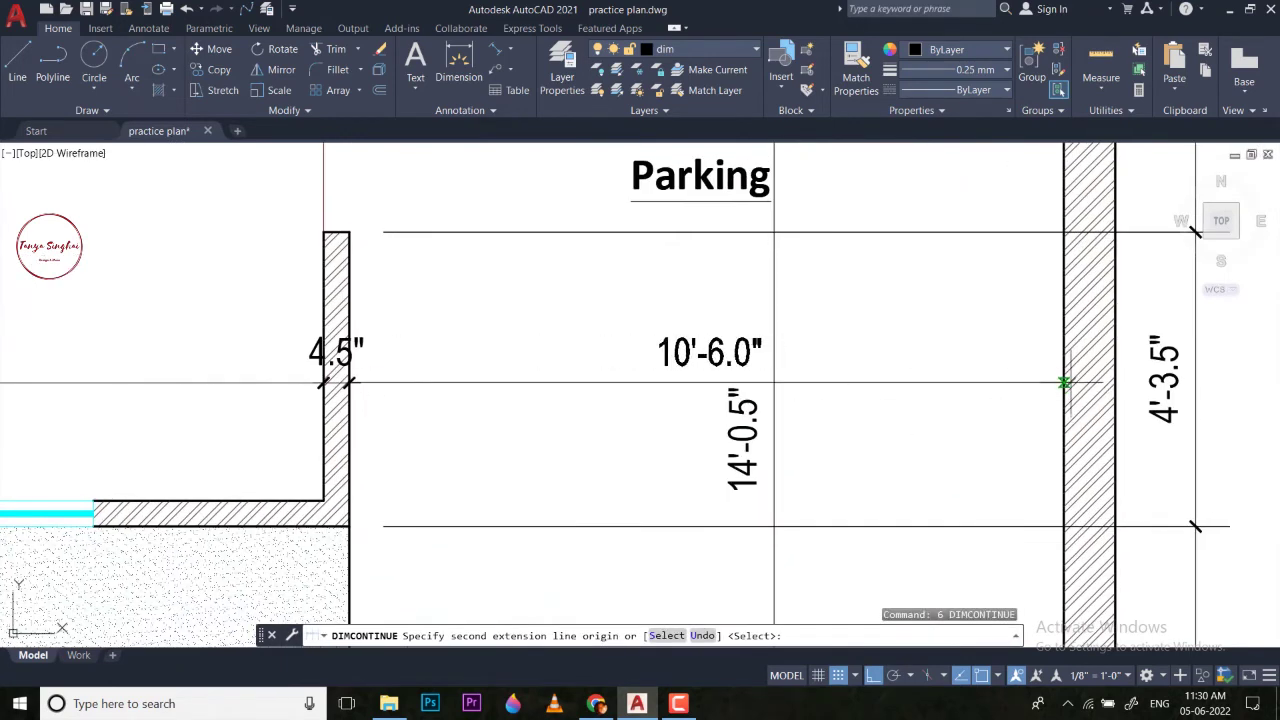
click(1062, 381)
key(Escape)
Hatch the connected open area covering the OTS, the side passage and the Parking.
scroll(1000, 400, down, 4)
scroll(801, 370, up, 2)
scroll(801, 370, down, 5)
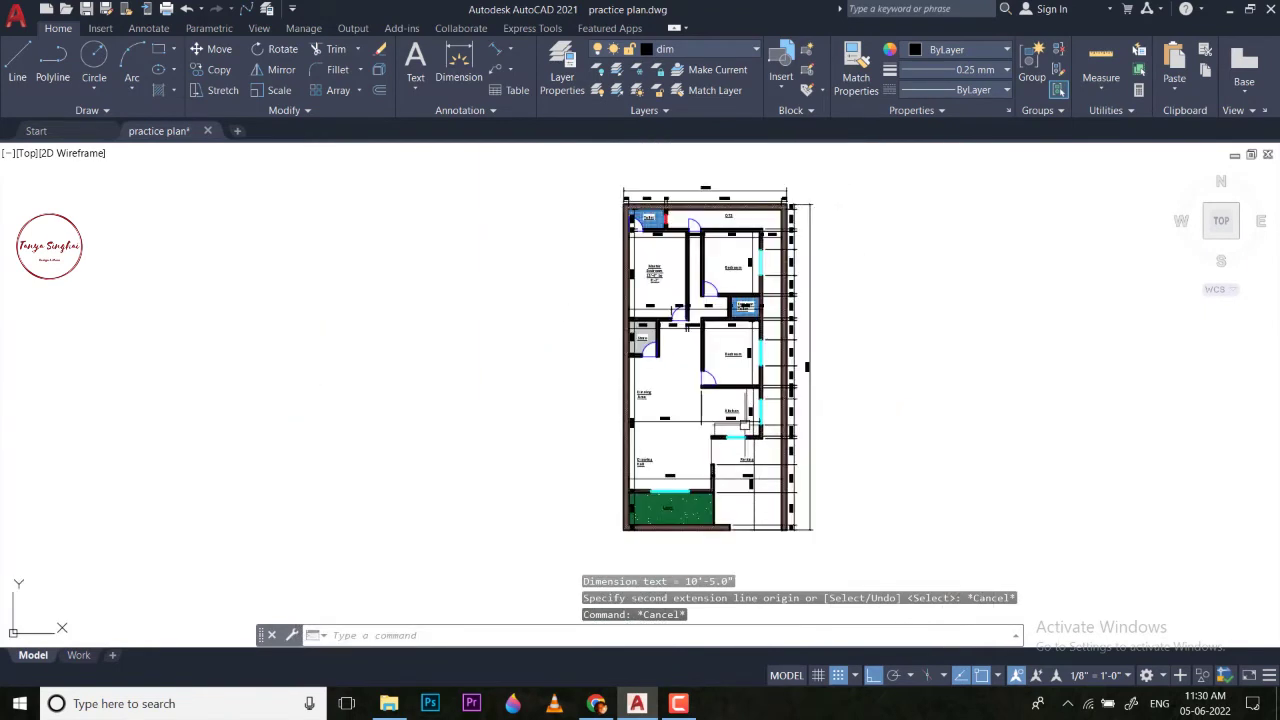
middle_drag(729, 254, 721, 236)
text(h)
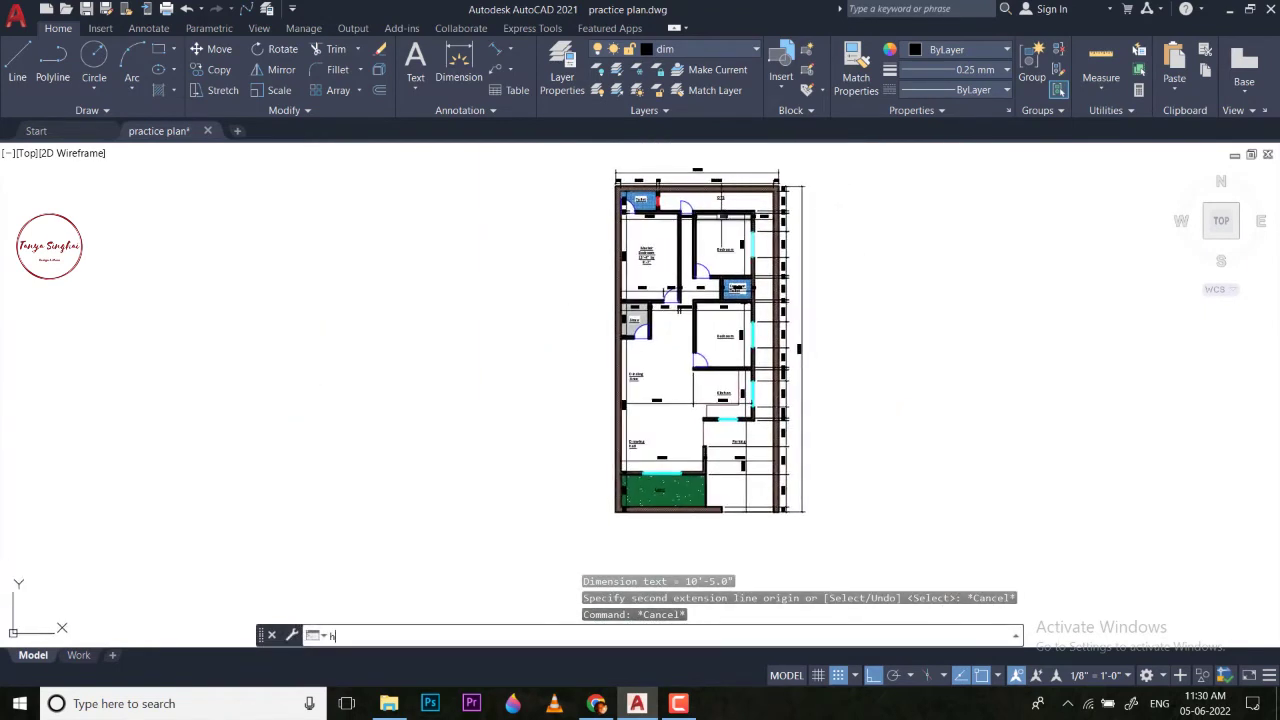
key(Return)
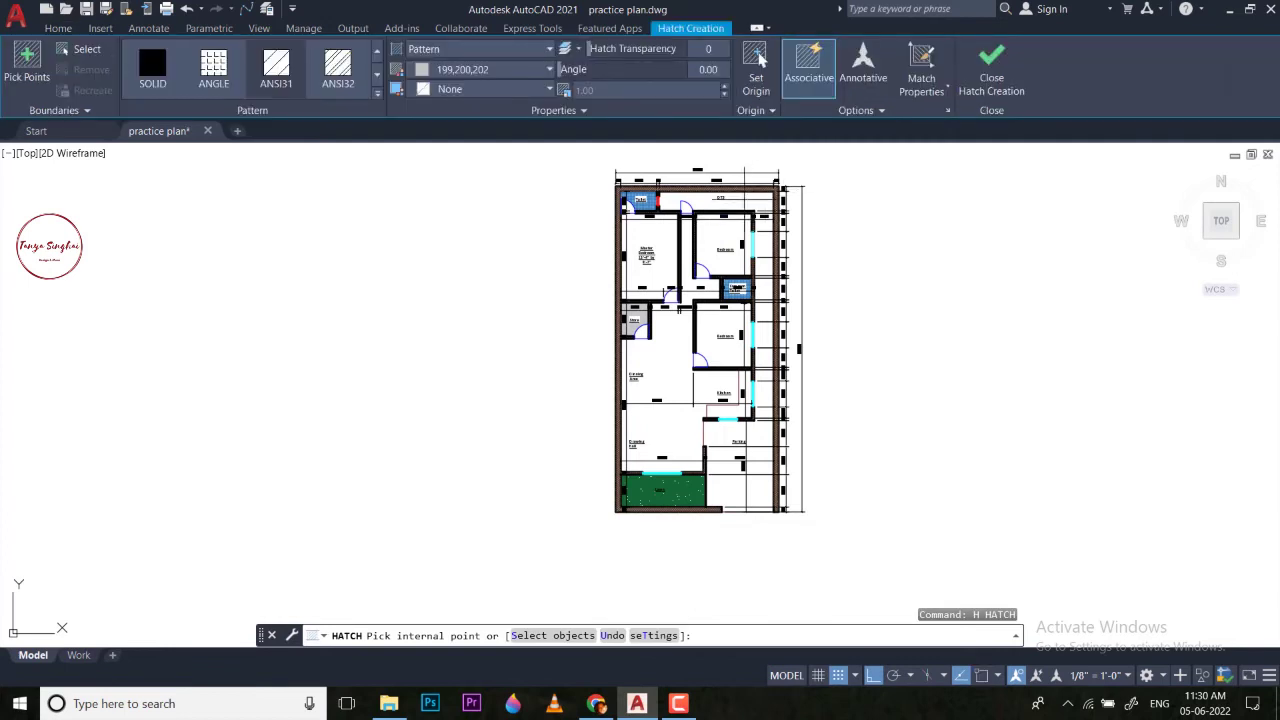
click(743, 200)
key(Return)
Match the properties of the detached paving hatch beside the upper plan to the new OTS and Parking hatch.
text(ma)
key(Return)
scroll(810, 226, down, 3)
middle_drag(810, 226, 753, 473)
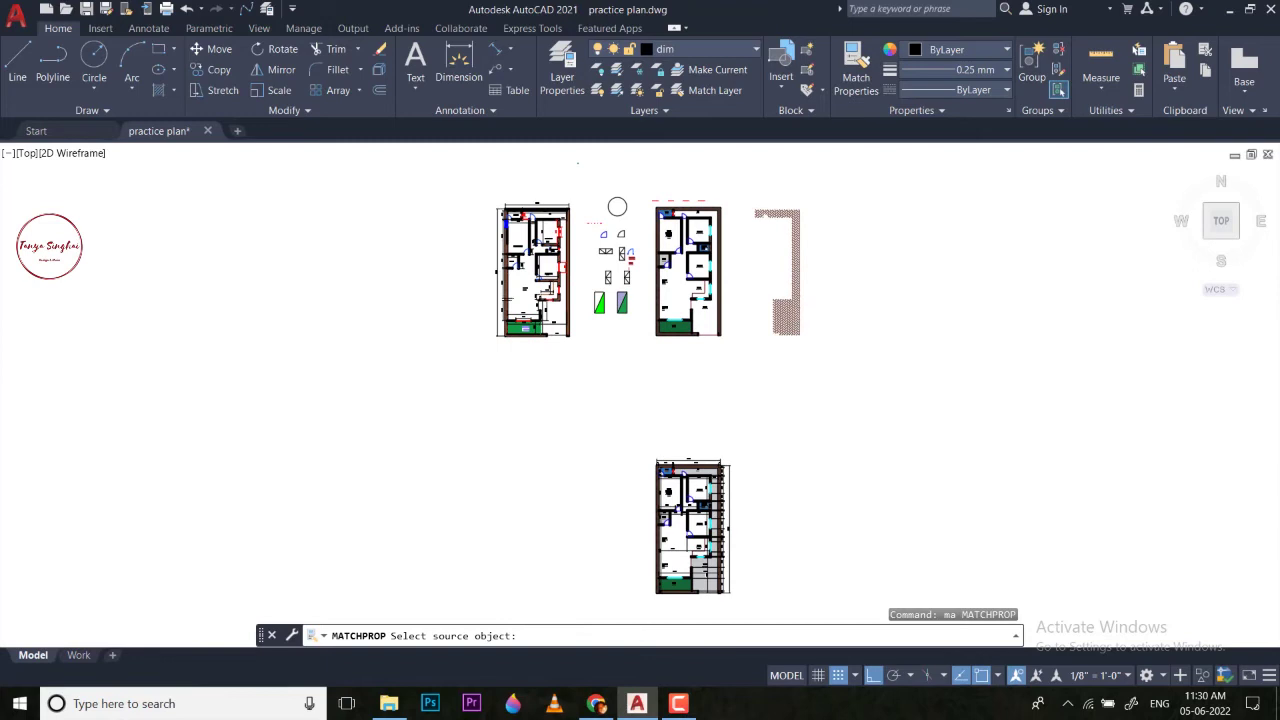
click(781, 319)
middle_drag(830, 472, 830, 458)
scroll(688, 344, up, 7)
click(745, 380)
scroll(777, 400, down, 7)
key(Escape)
key(Escape)
Erase the detached source paving hatch beside the upper plan.
middle_drag(862, 303, 845, 409)
click(1005, 269)
click(895, 226)
text(e)
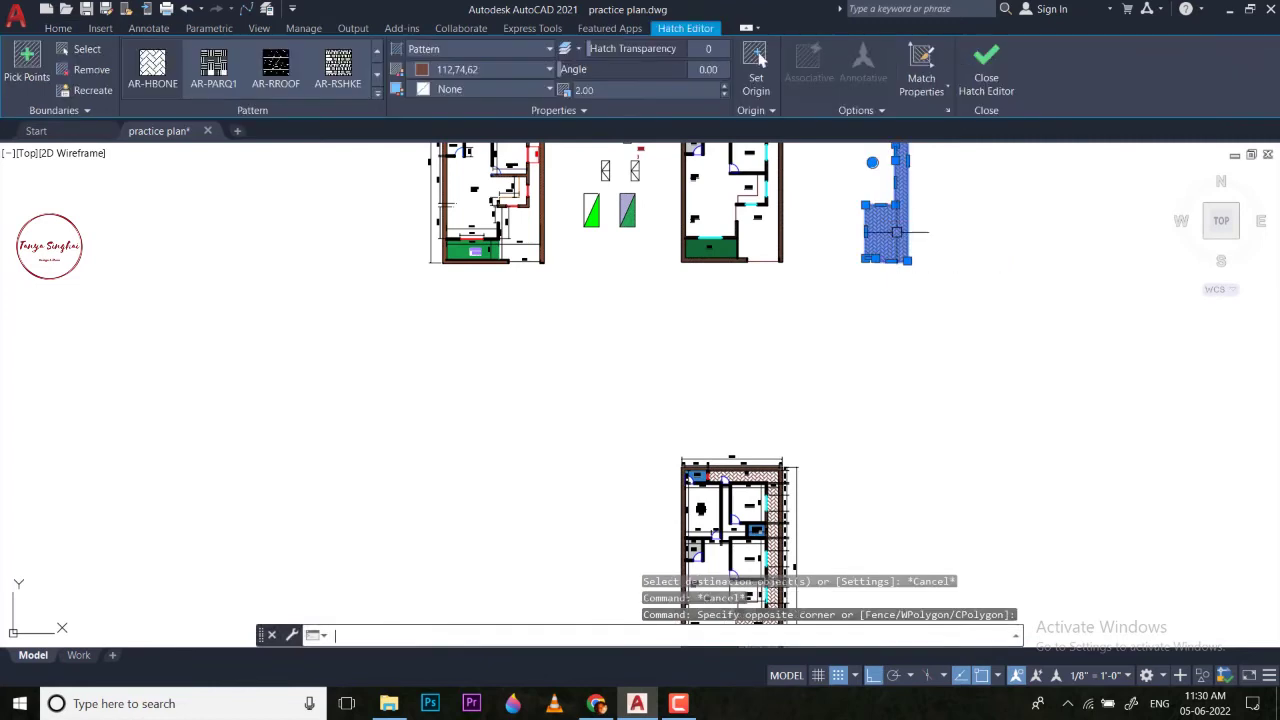
key(space)
Erase the three chained dimensions between the Store's wall and the lower Bedroom's wall, below the Master Bedroom door.
scroll(886, 312, down, 2)
middle_drag(801, 610, 763, 363)
scroll(763, 363, down, 2)
scroll(762, 362, up, 2)
scroll(707, 425, up, 5)
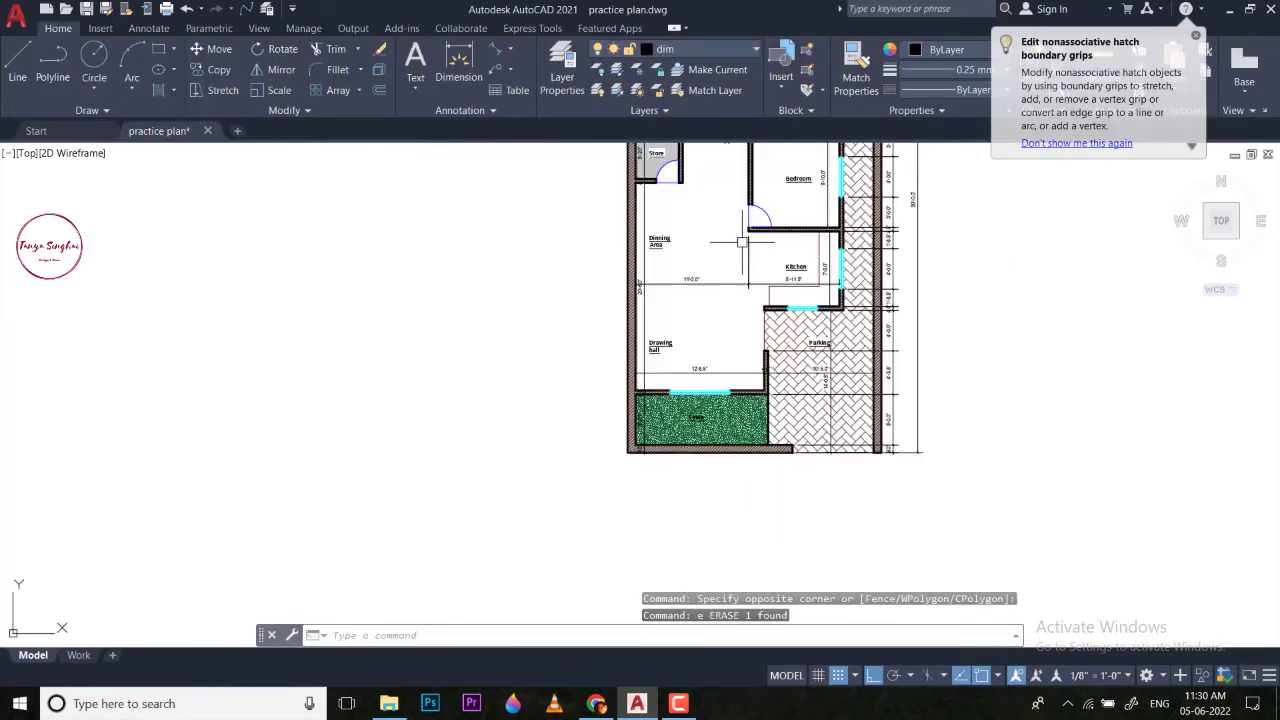
scroll(683, 242, up, 2)
middle_drag(683, 245, 677, 285)
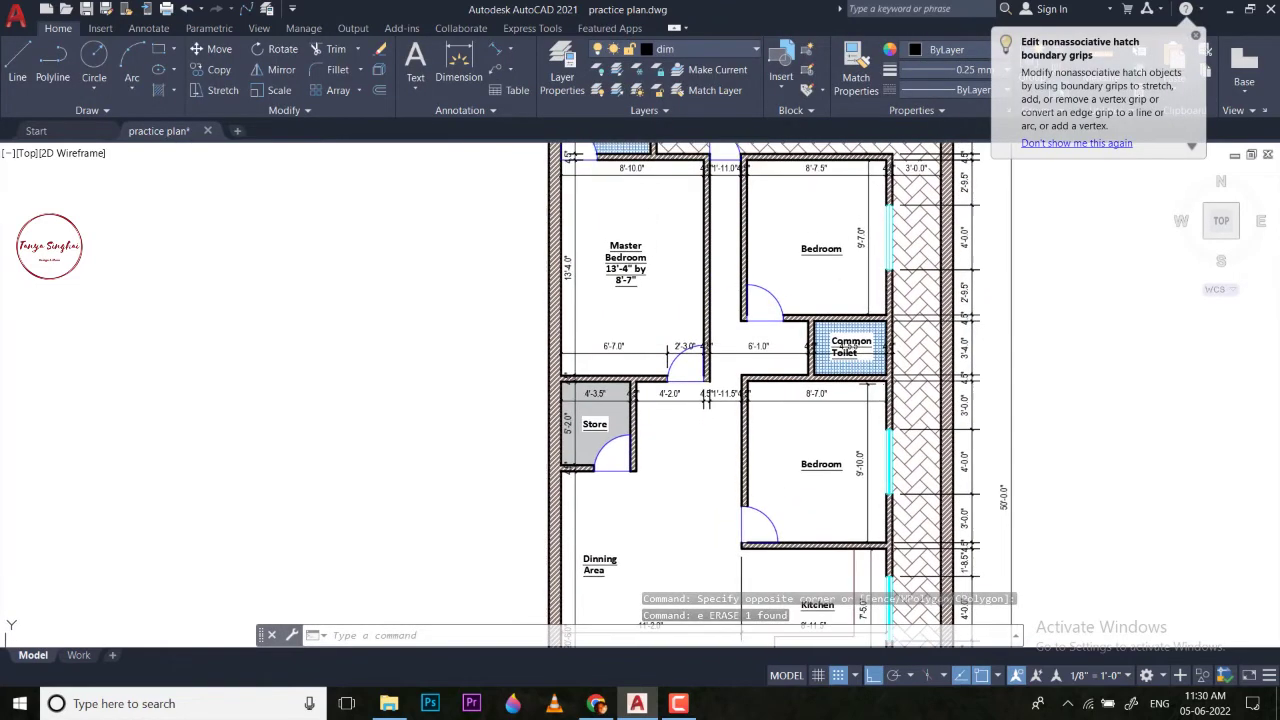
scroll(706, 402, up, 2)
click(704, 414)
click(652, 366)
text(e)
key(space)
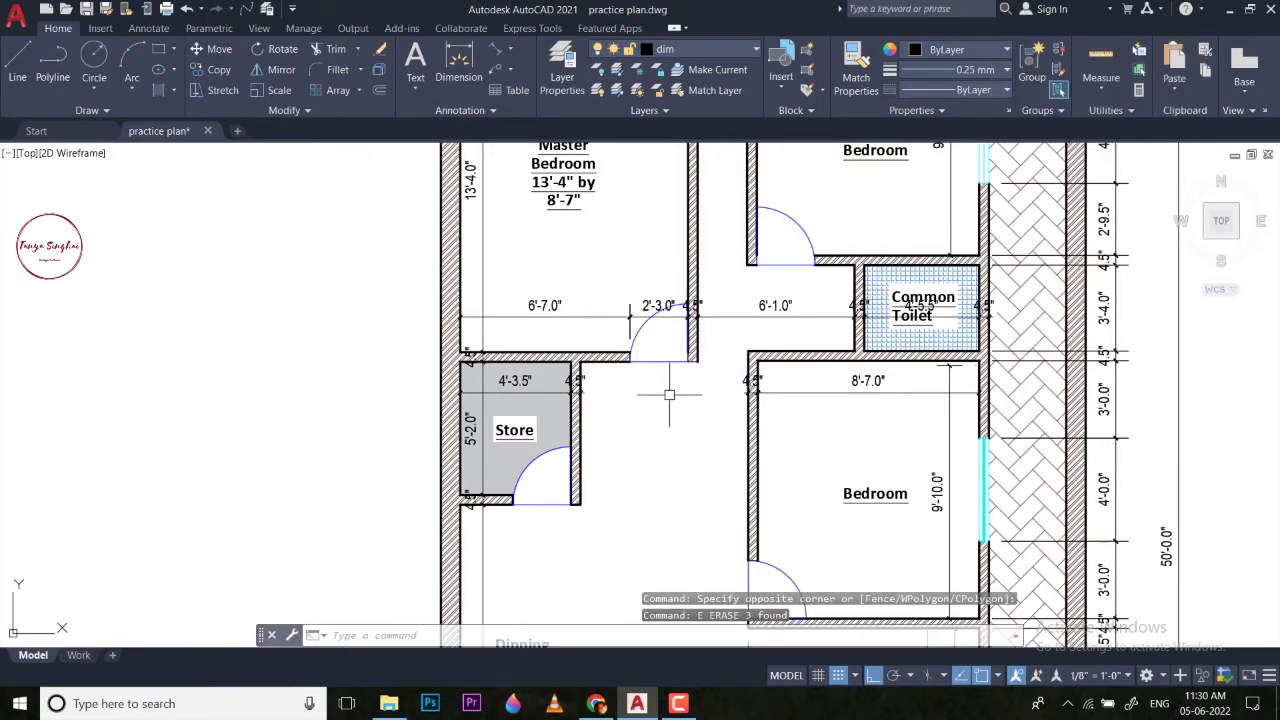
Erase the two 4.5" wall-thickness dimensions at the Store's inner wall and the lower Bedroom's corridor-side wall.
scroll(610, 393, up, 5)
click(516, 332)
scroll(745, 358, down, 3)
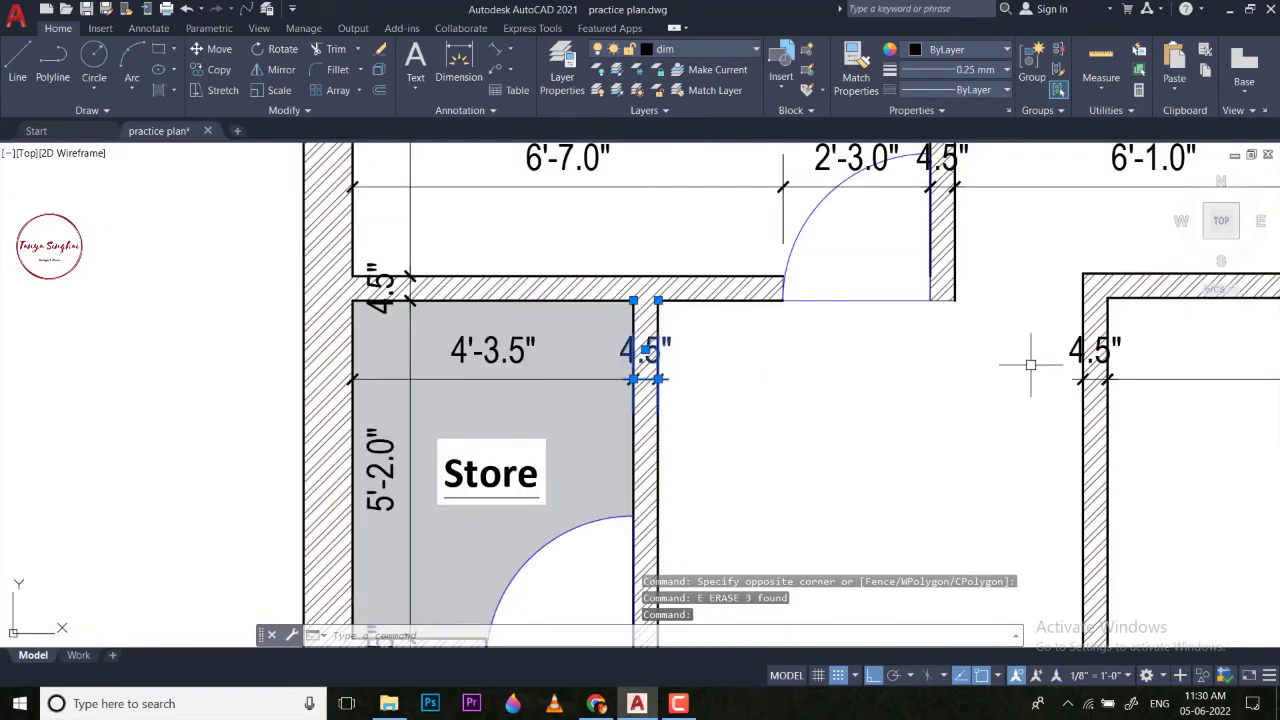
scroll(1000, 352, up, 3)
text(e)
key(space)
scroll(914, 363, down, 8)
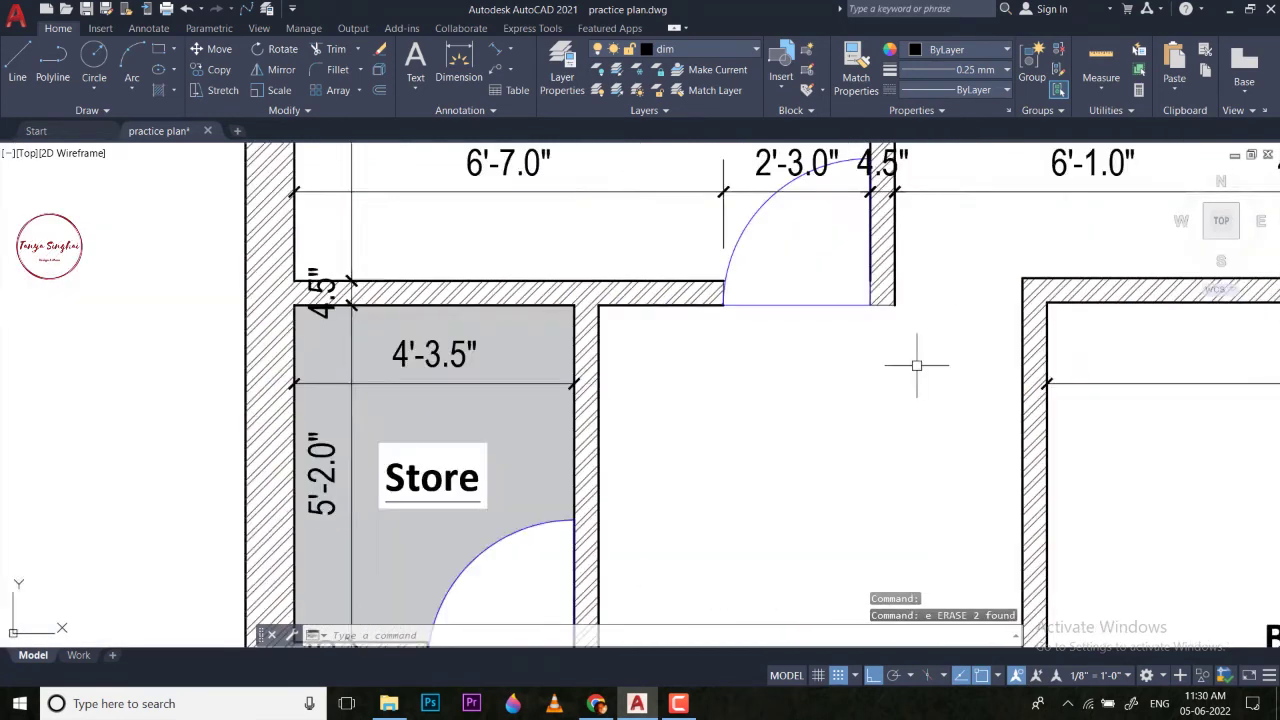
middle_drag(891, 396, 797, 421)
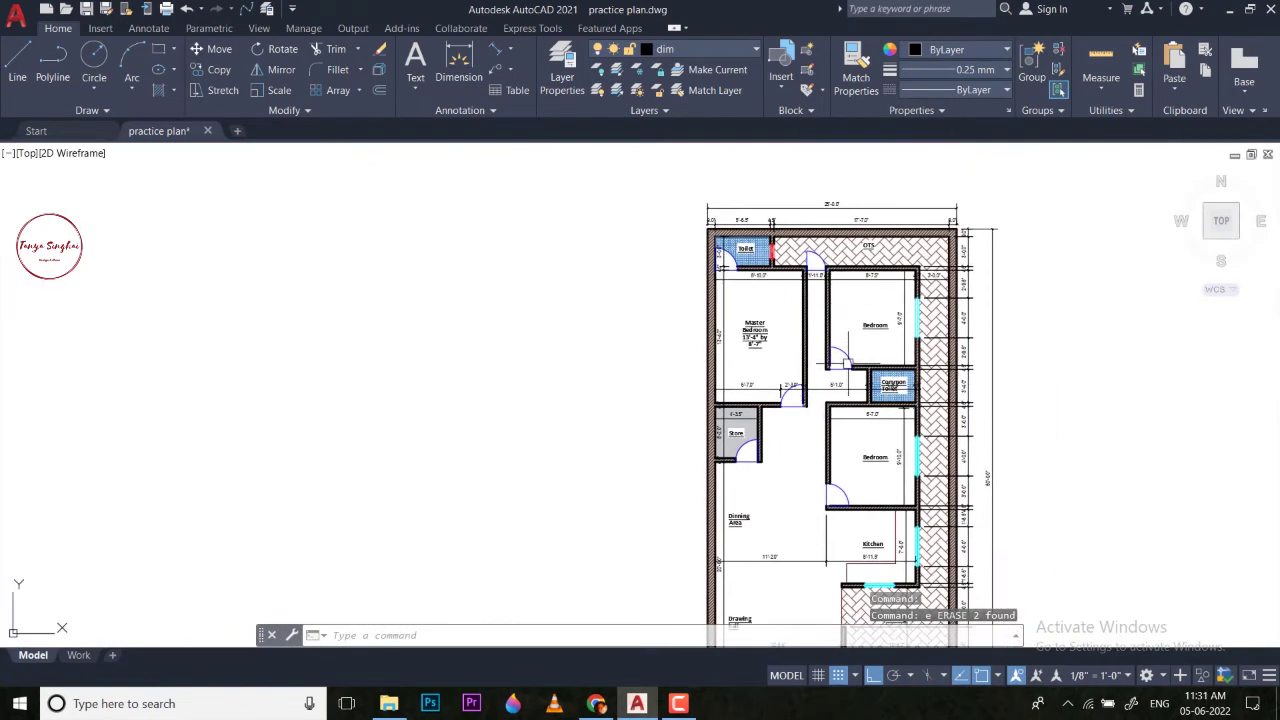
Review the dimensioned plan and check which layer the Master Bedroom label is on.
scroll(849, 440, down, 3)
middle_drag(817, 471, 691, 407)
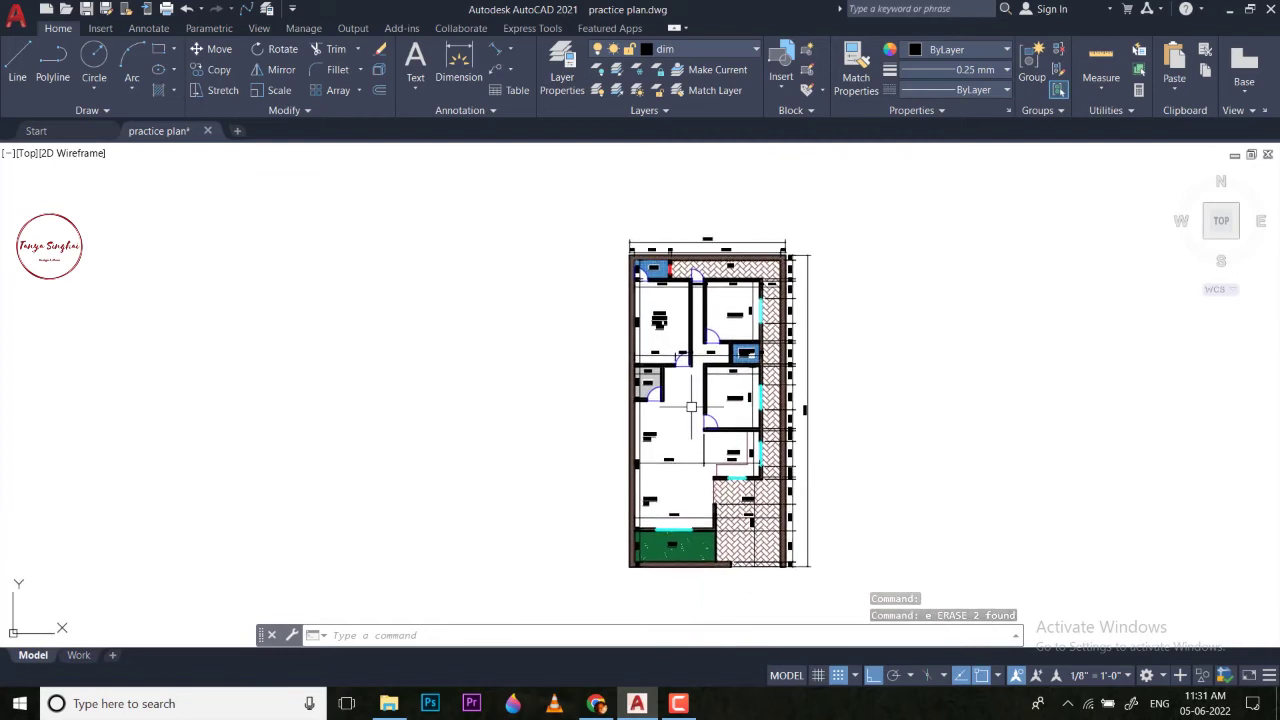
scroll(691, 457, up, 4)
scroll(692, 463, down, 2)
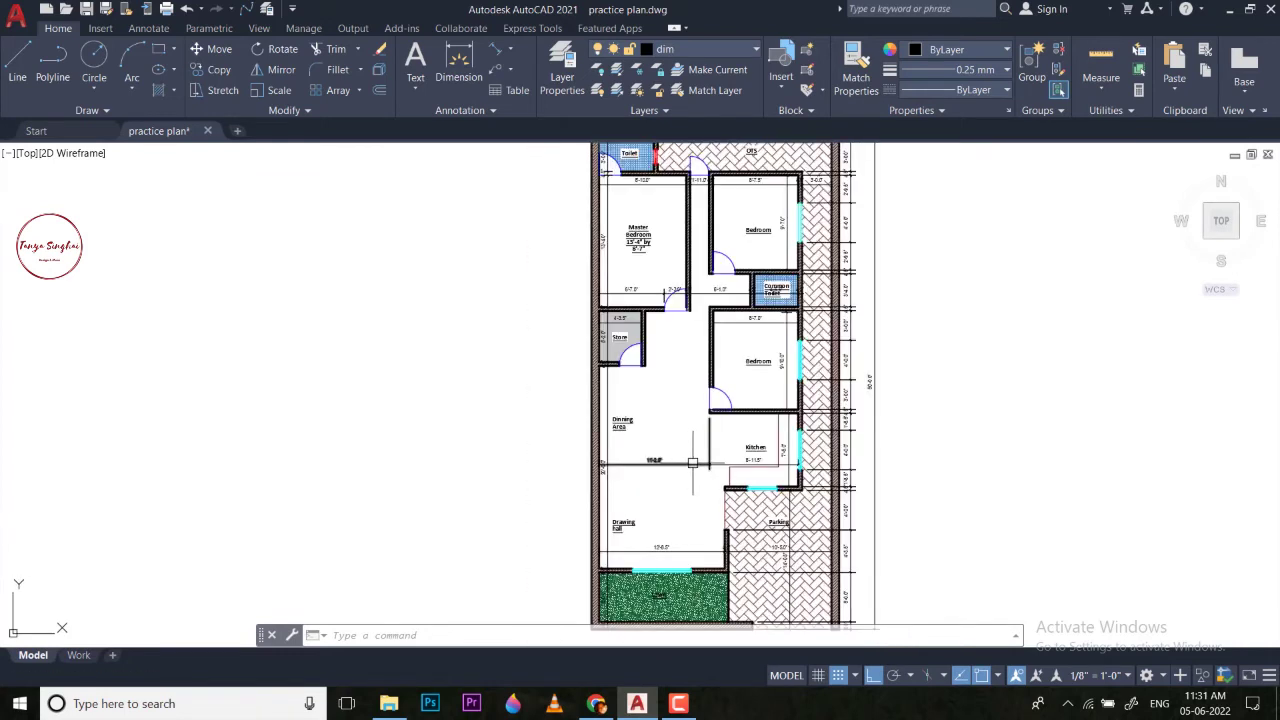
middle_drag(706, 333, 701, 399)
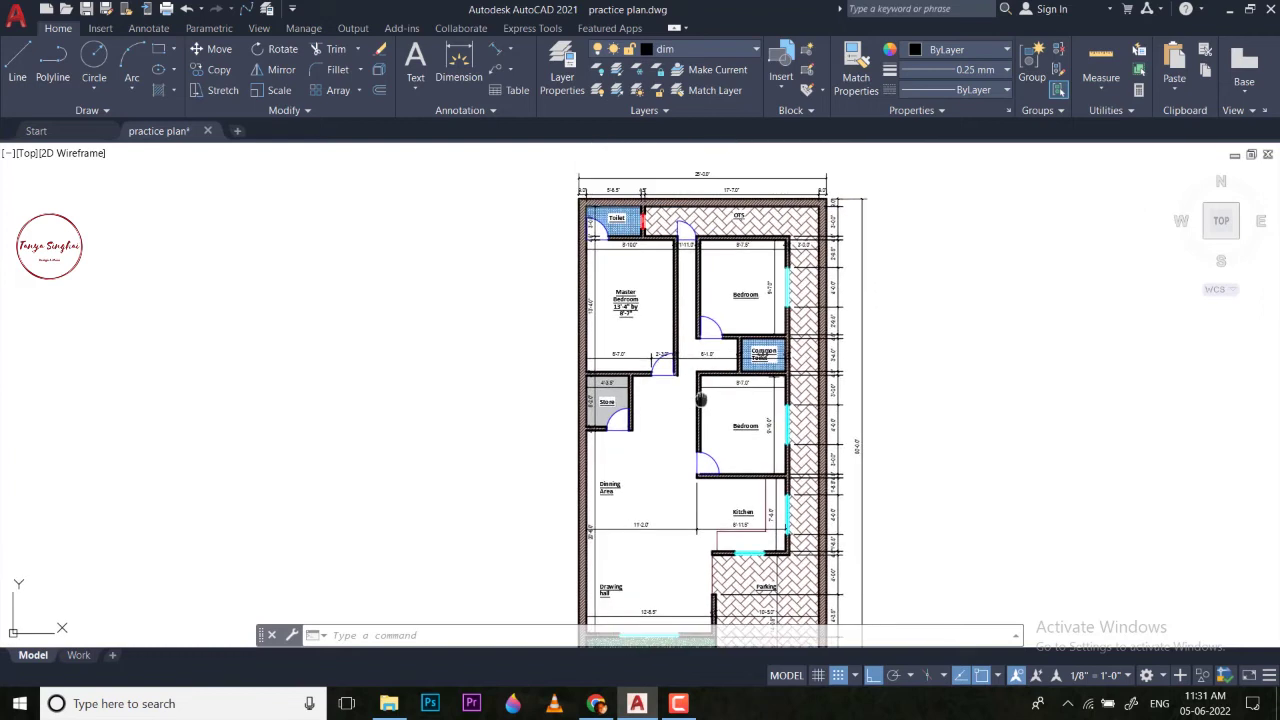
click(626, 298)
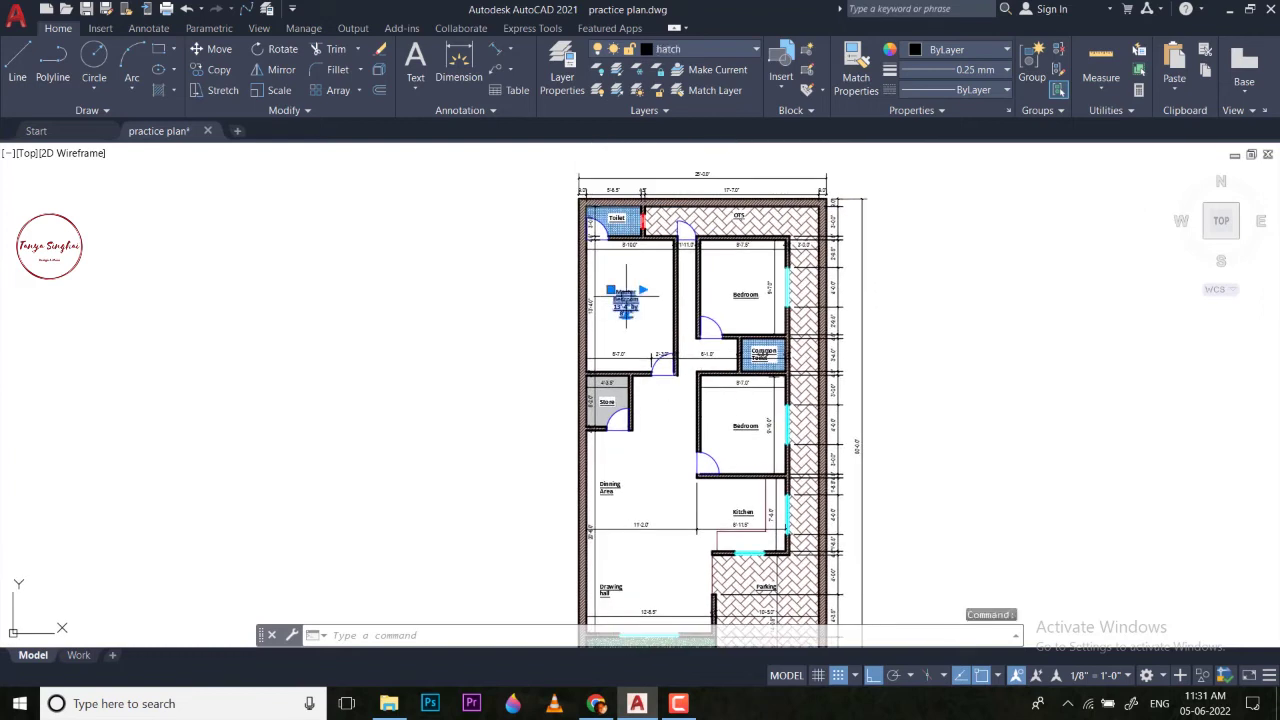
scroll(626, 298, up, 4)
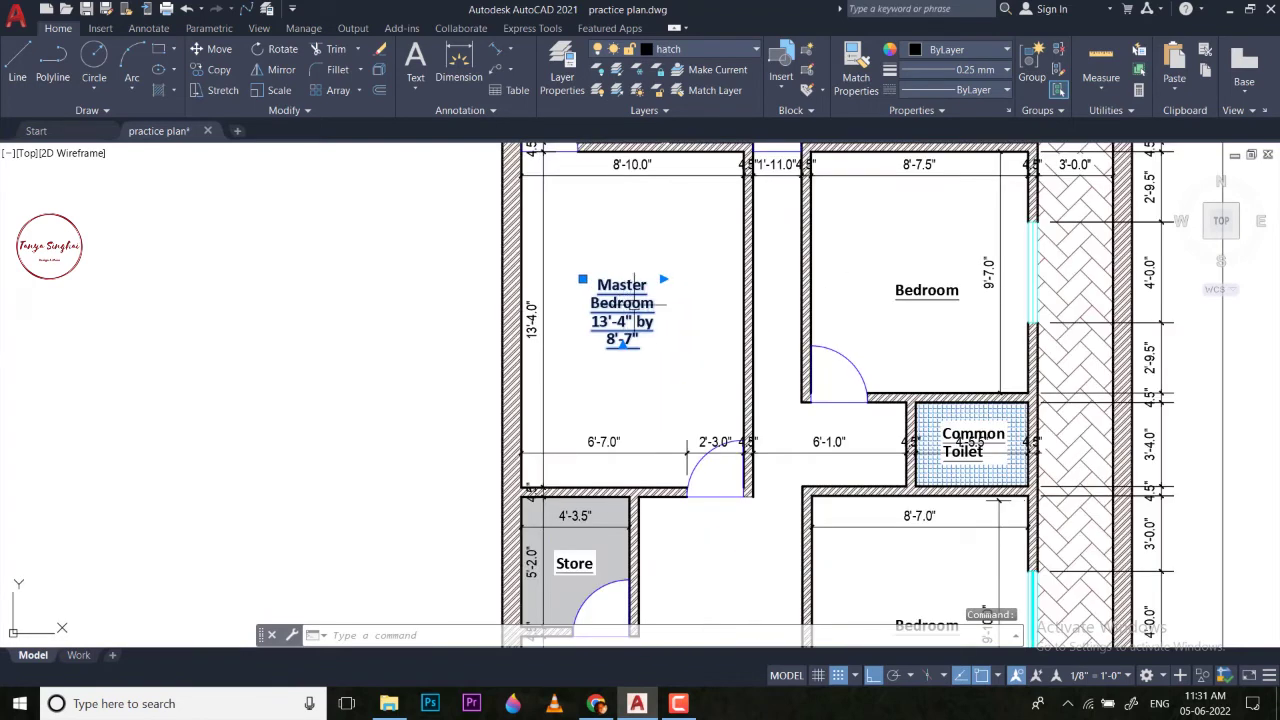
text(e)
key(Return)
key(Escape)
Look through the layer list for a room-label layer, and check the upper Bedroom label's layer.
text(la)
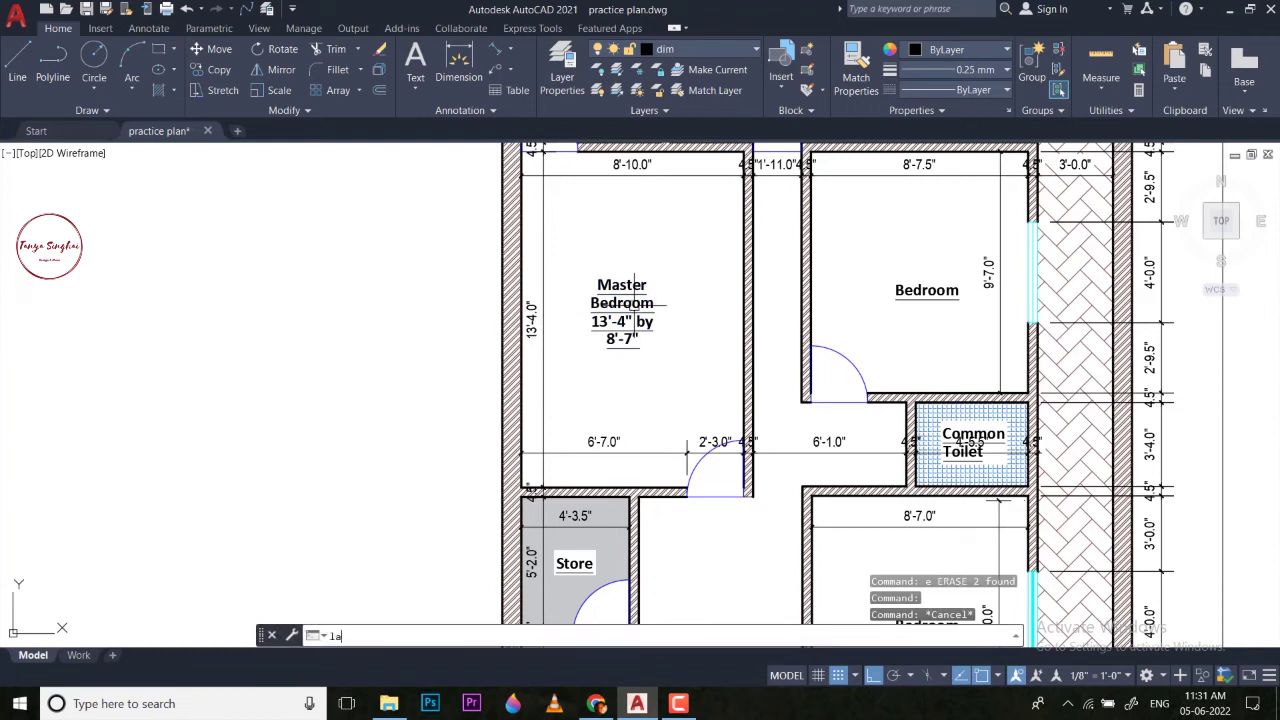
key(Return)
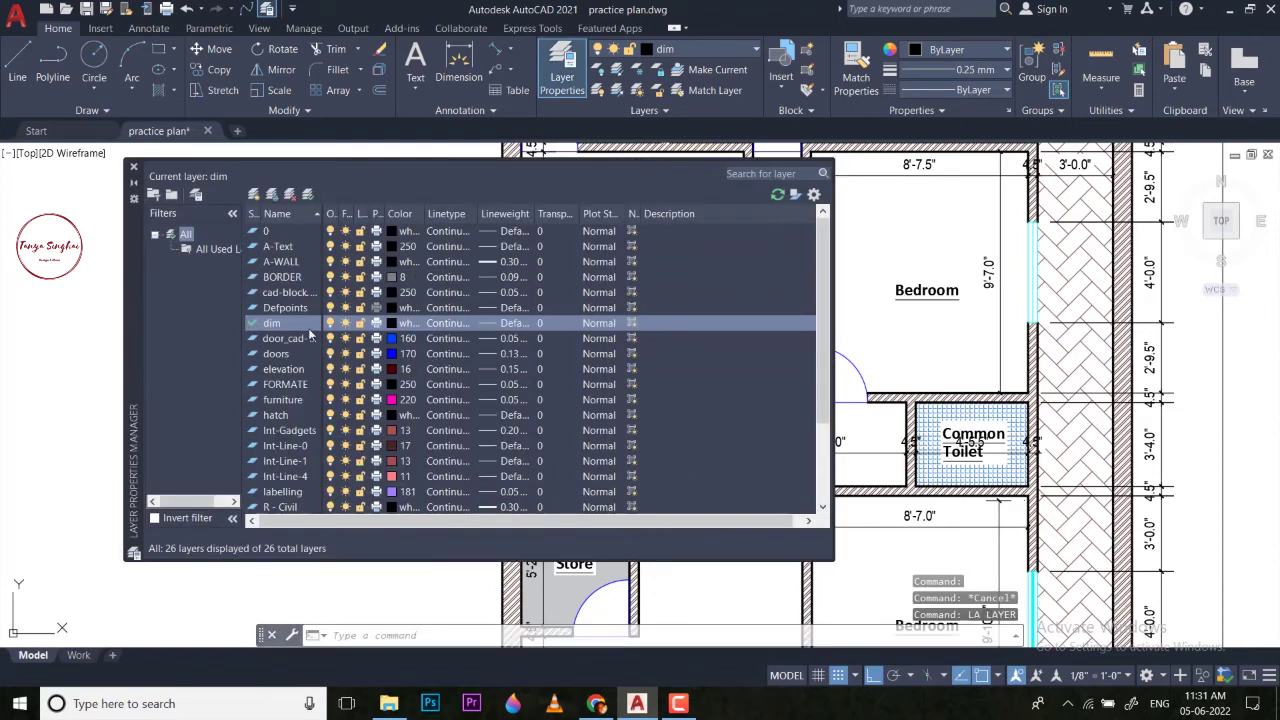
scroll(300, 360, down, 3)
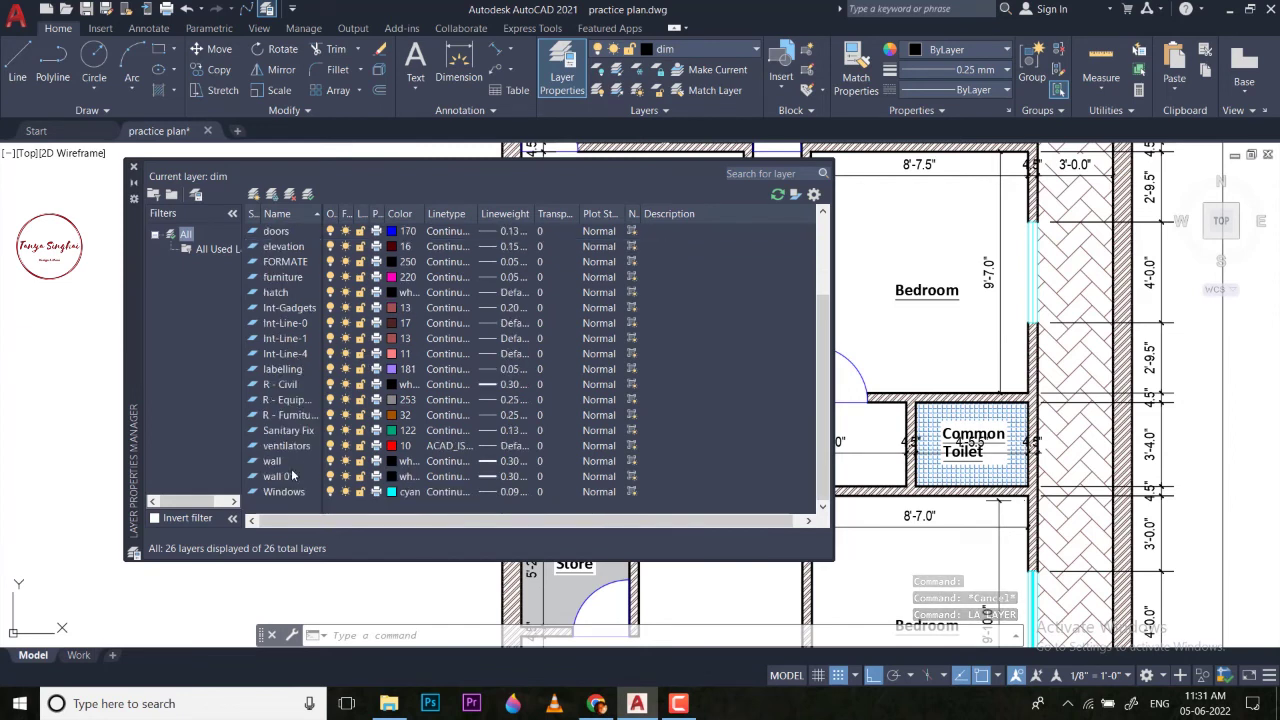
scroll(270, 385, up, 3)
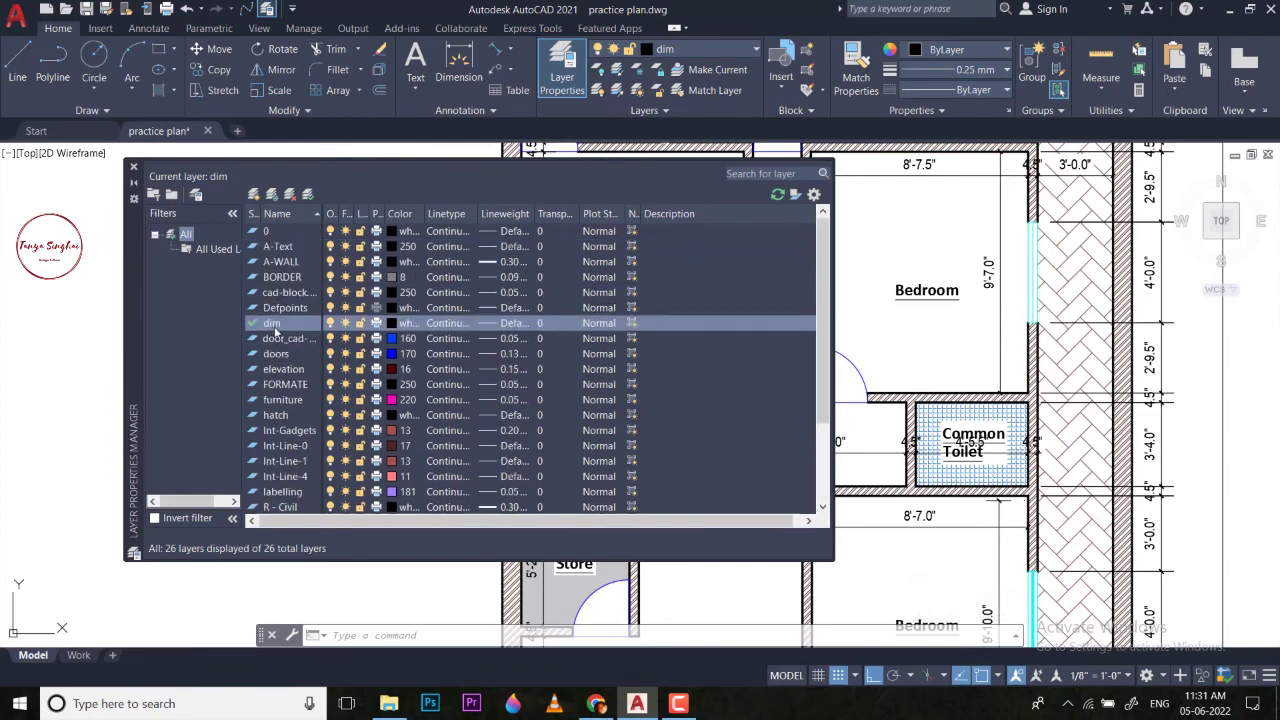
key(Escape)
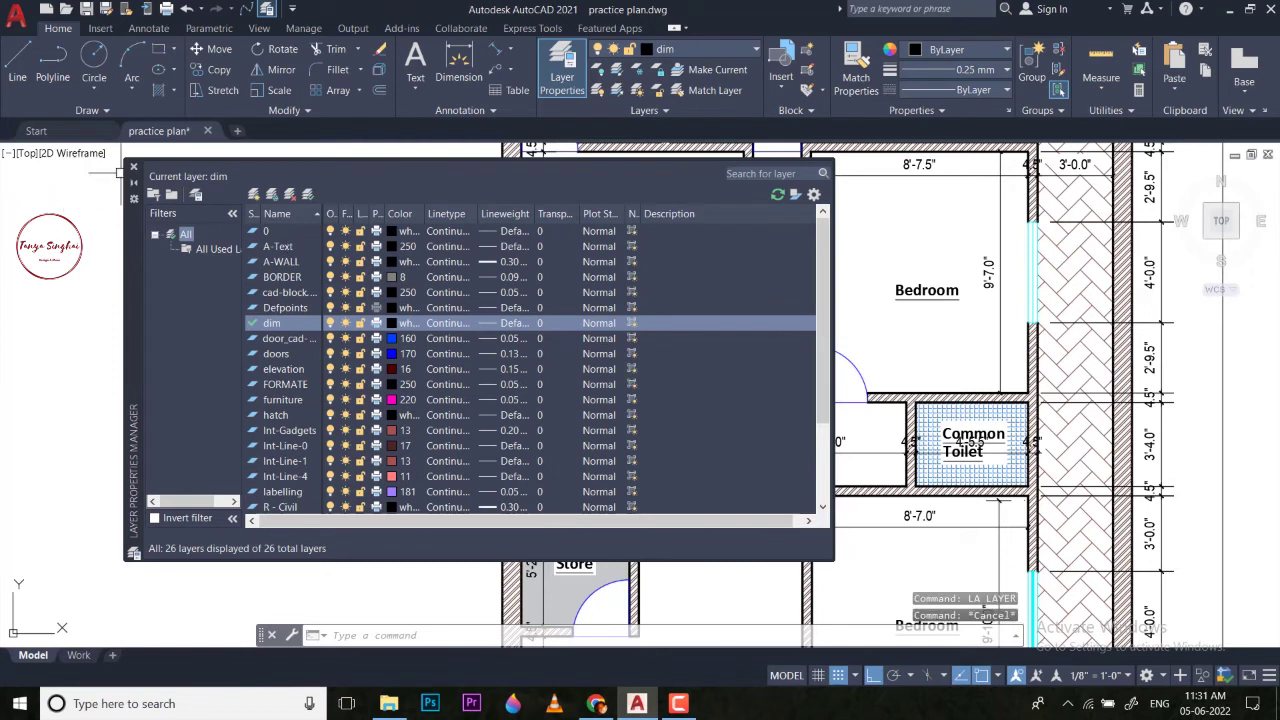
click(130, 170)
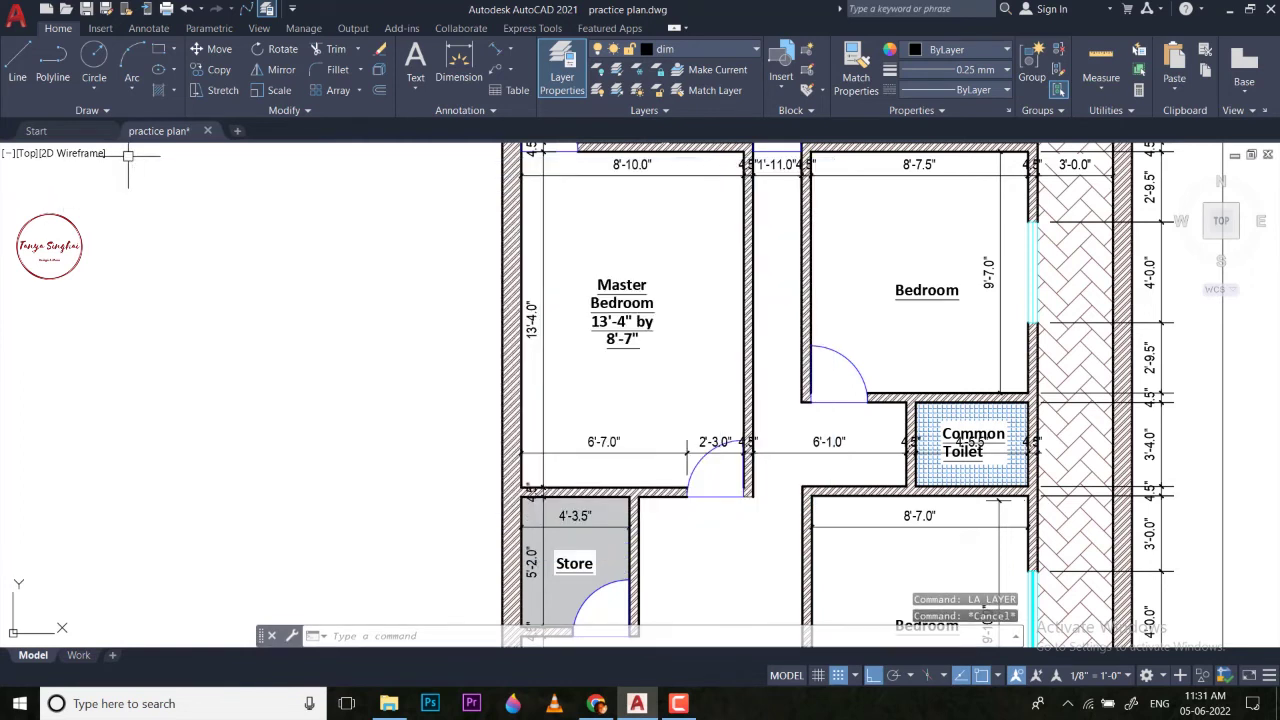
click(897, 290)
key(Escape)
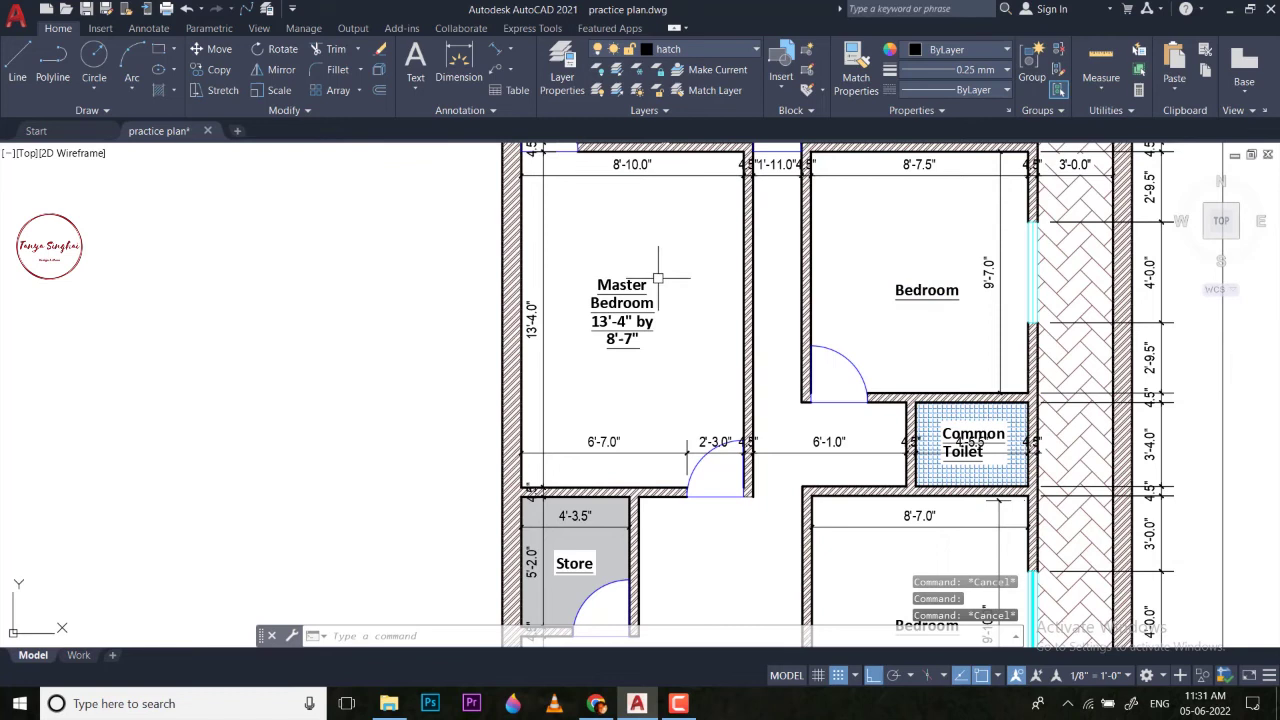
scroll(615, 370, down, 2)
scroll(605, 310, up, 4)
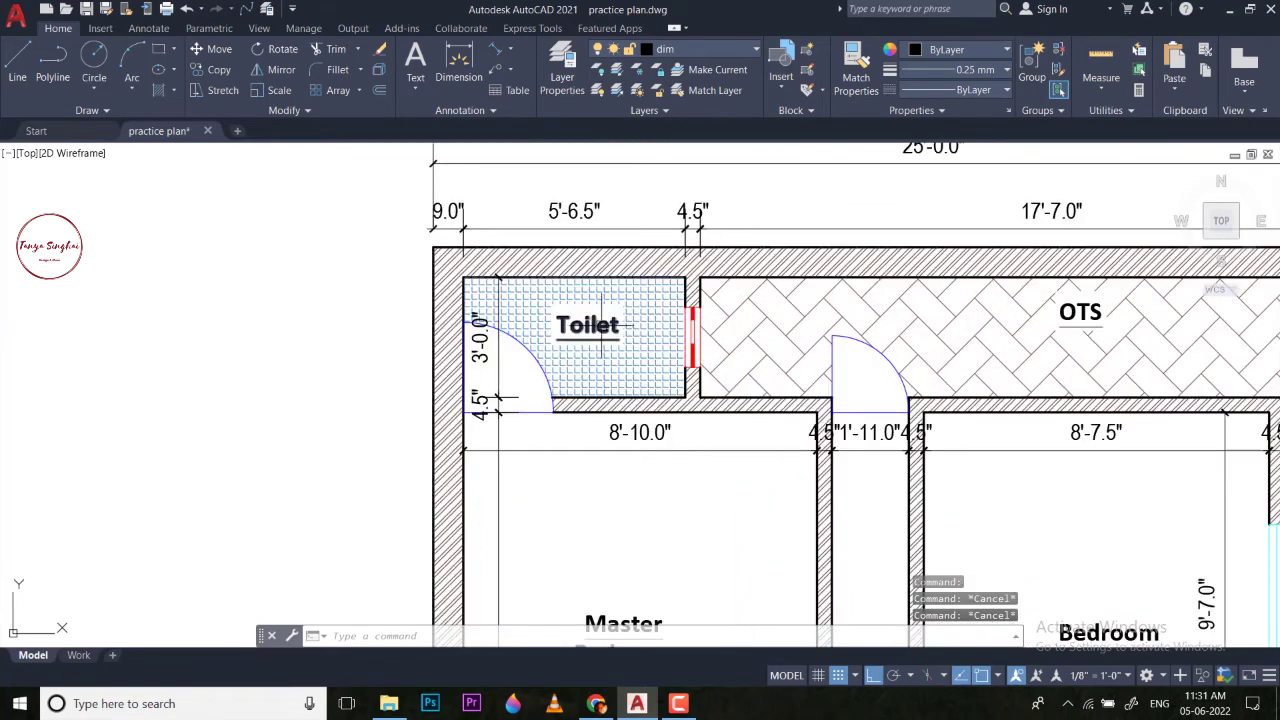
scroll(601, 324, down, 4)
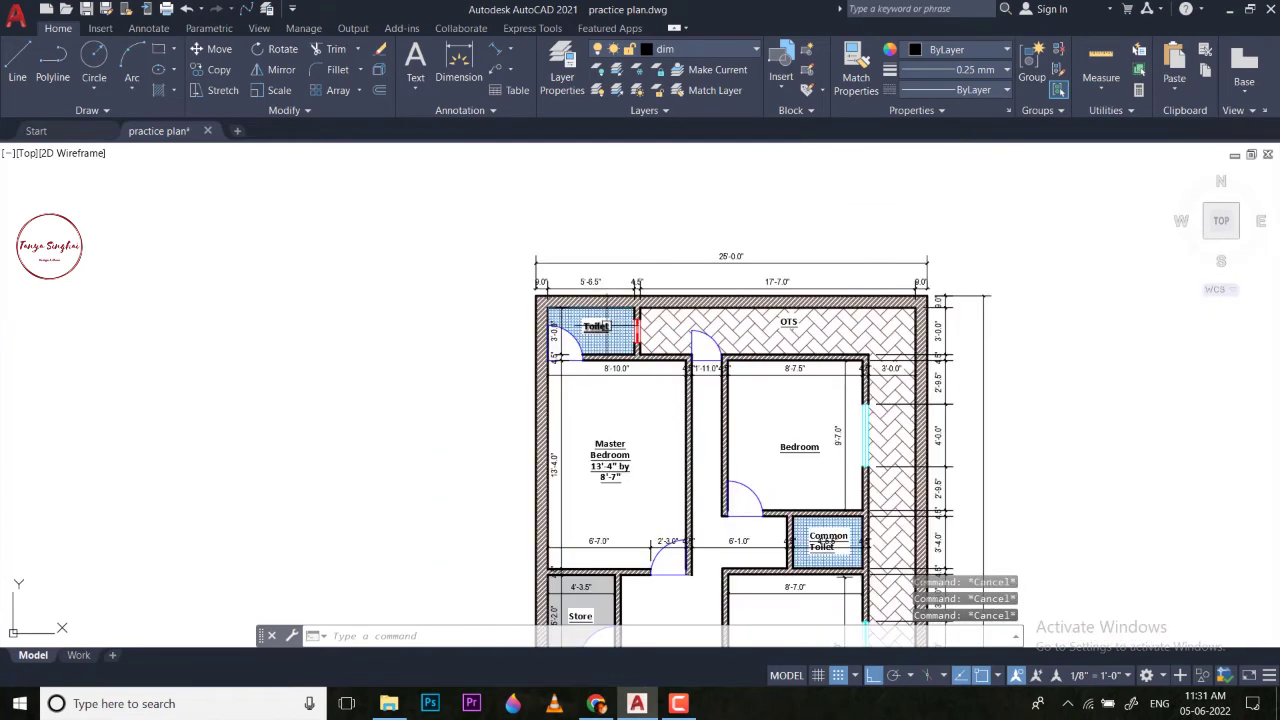
Create a new layer named text and set its colour to index 10 (red).
text(la)
key(Return)
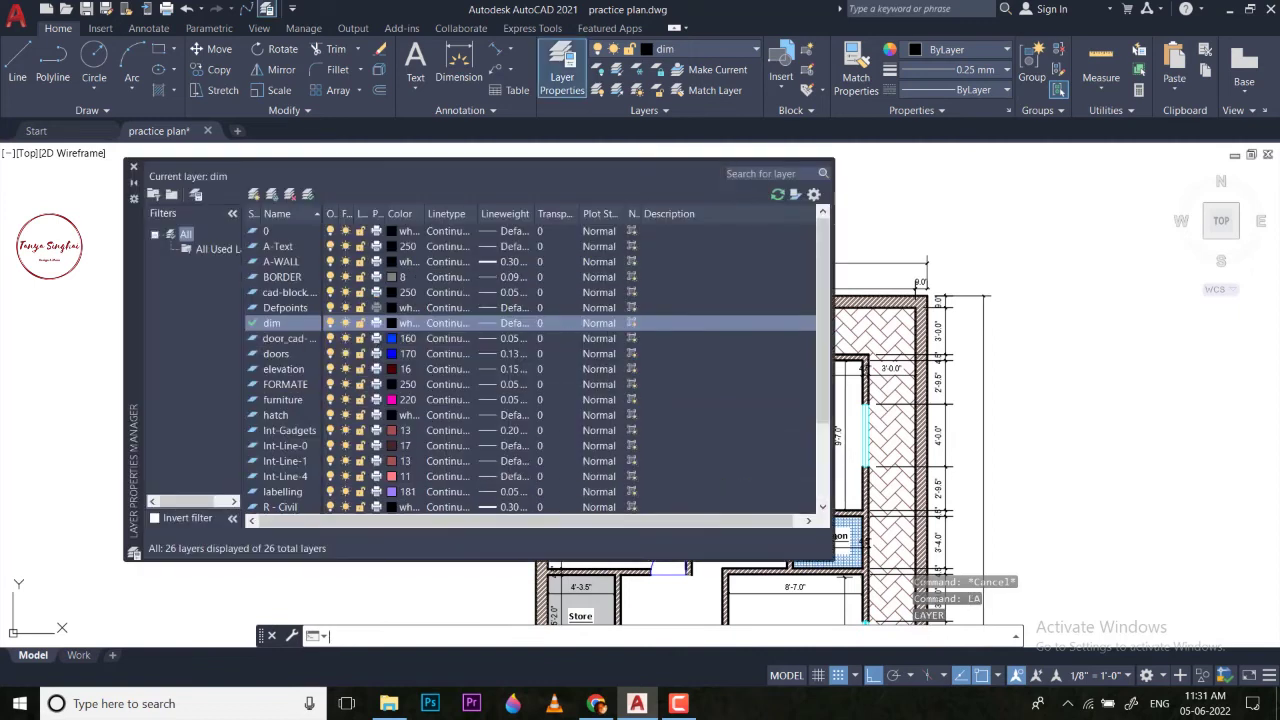
click(255, 194)
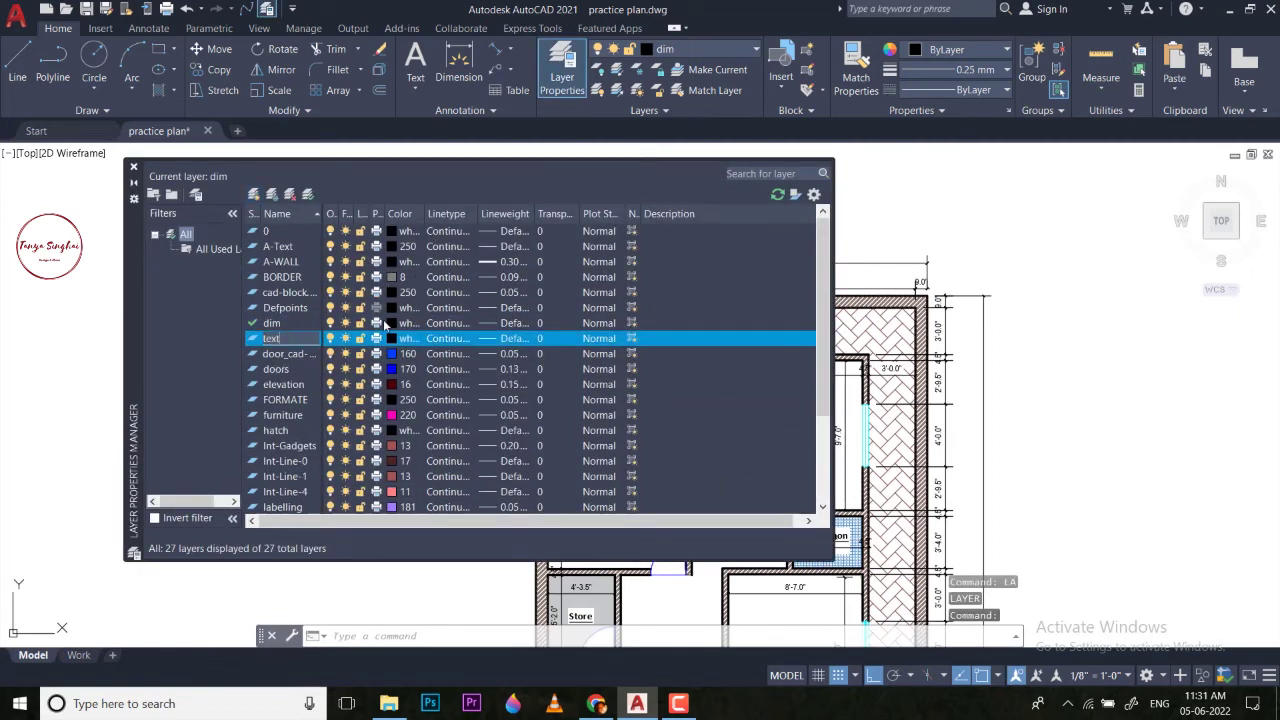
click(390, 339)
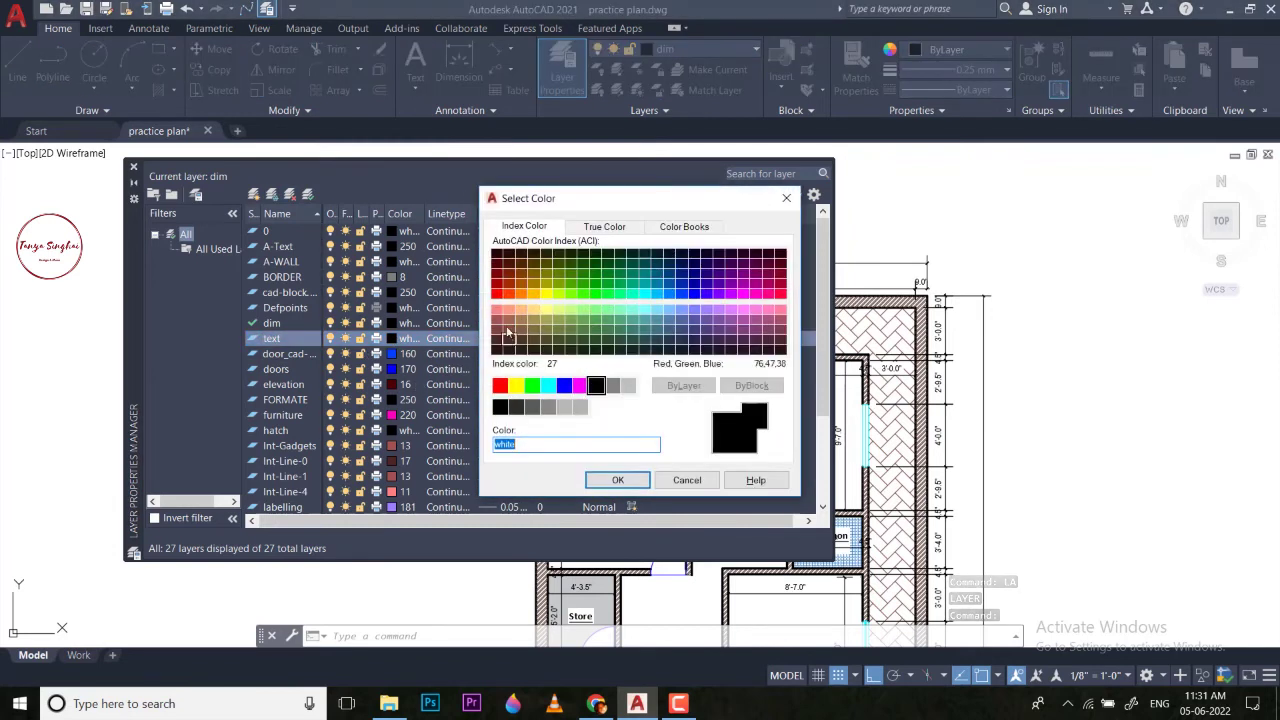
click(497, 285)
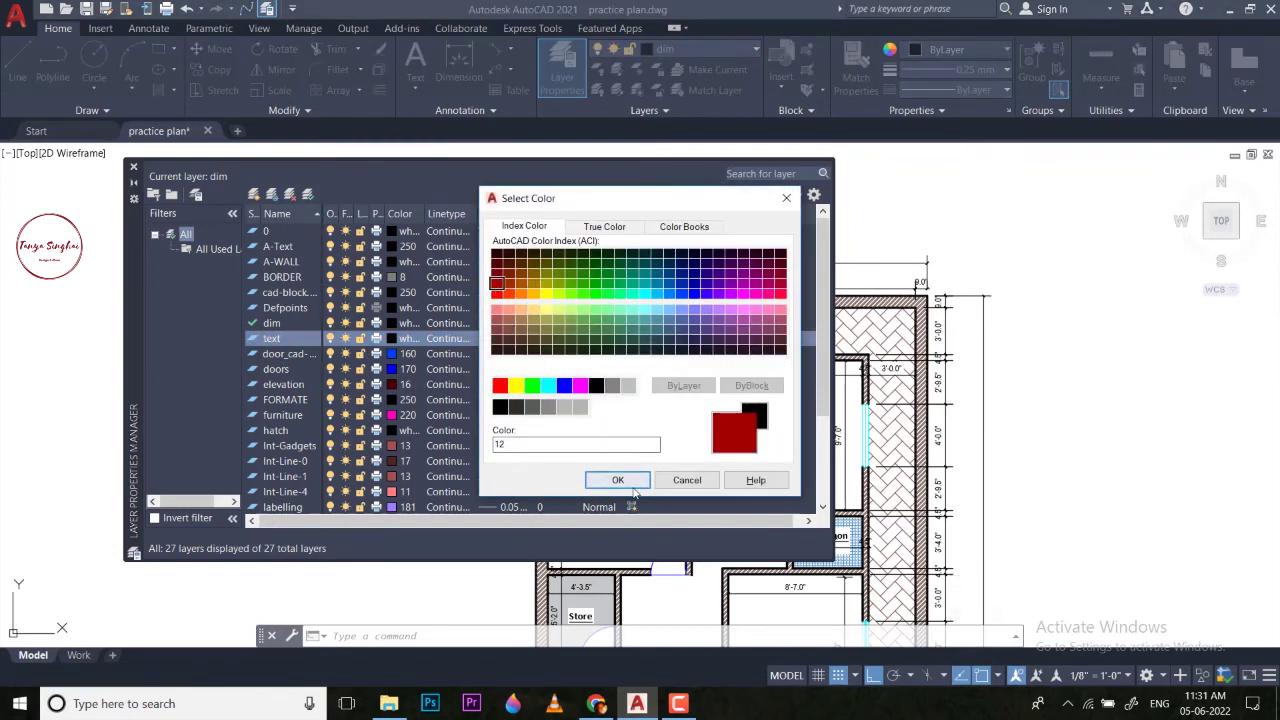
click(497, 292)
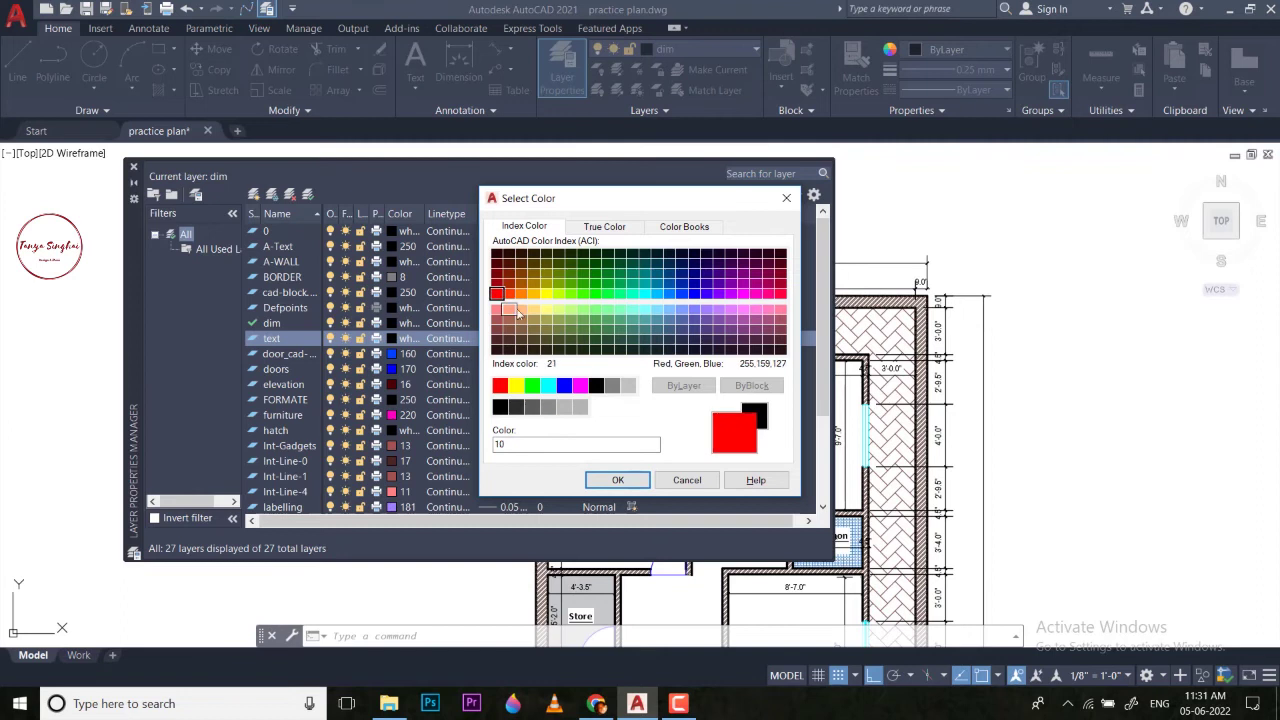
click(618, 480)
Set the text layer's lineweight to 0.18 mm and close the layer manager.
click(510, 339)
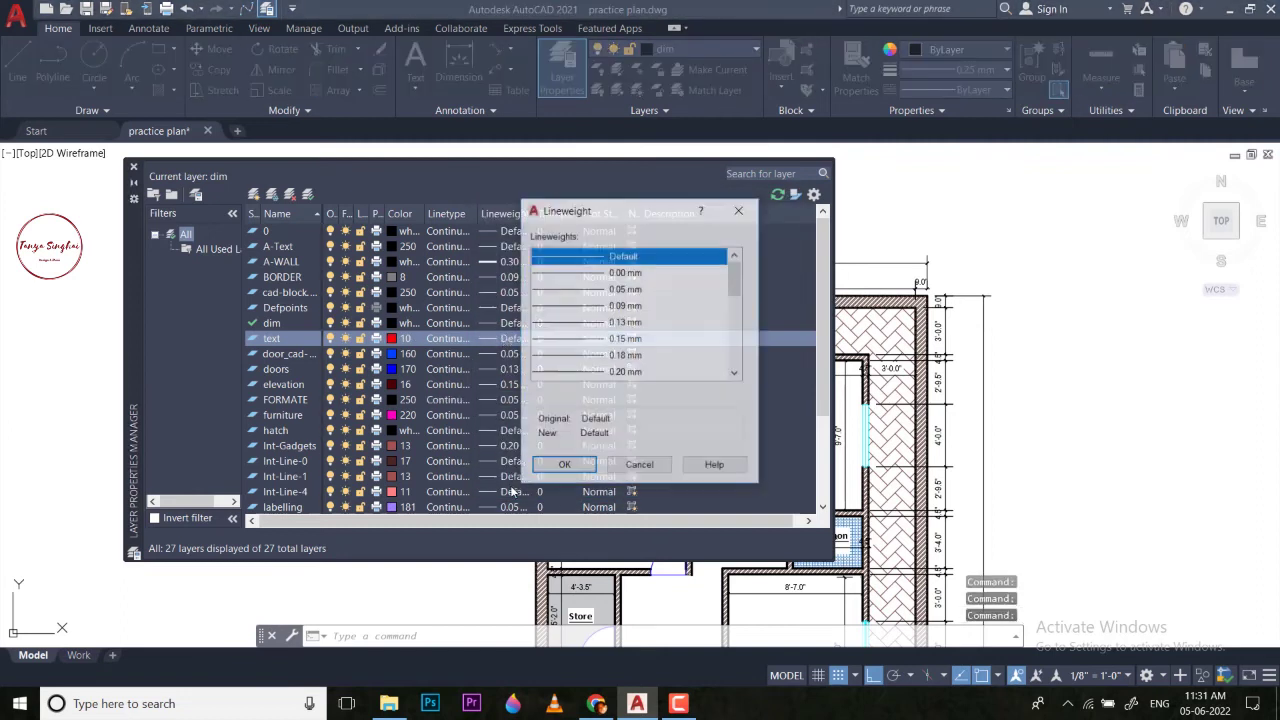
click(600, 356)
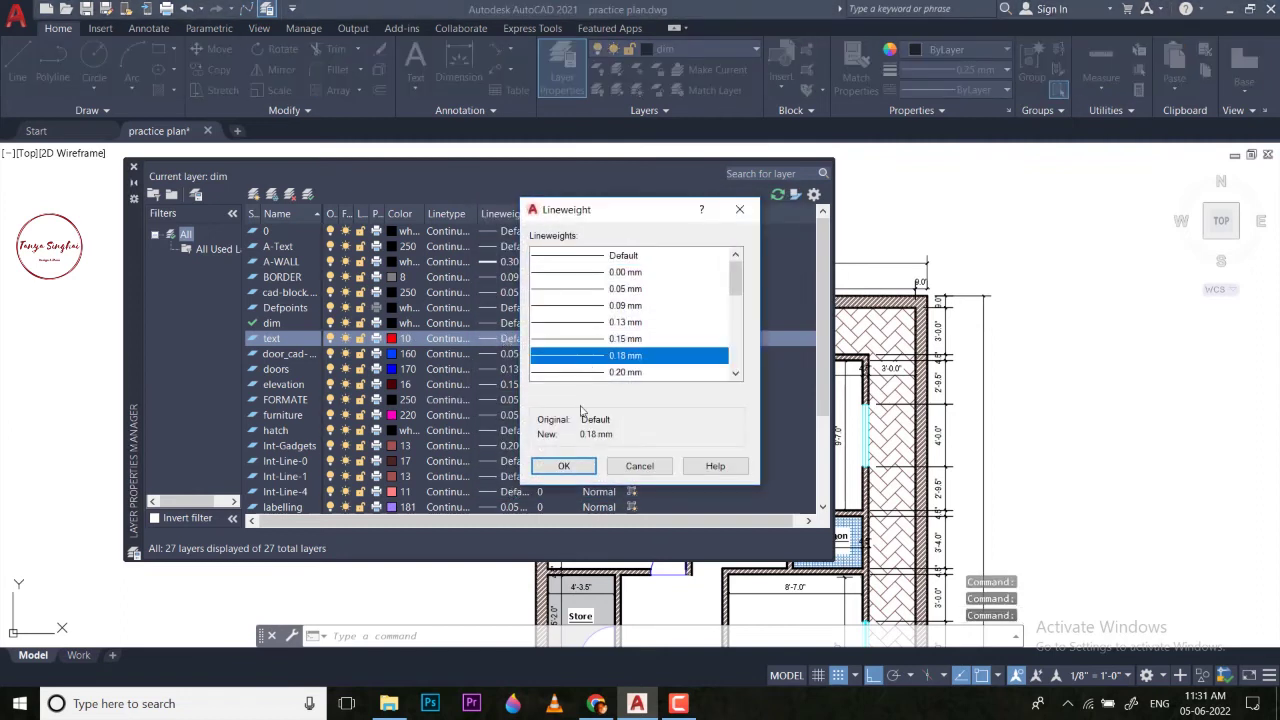
click(563, 470)
click(134, 168)
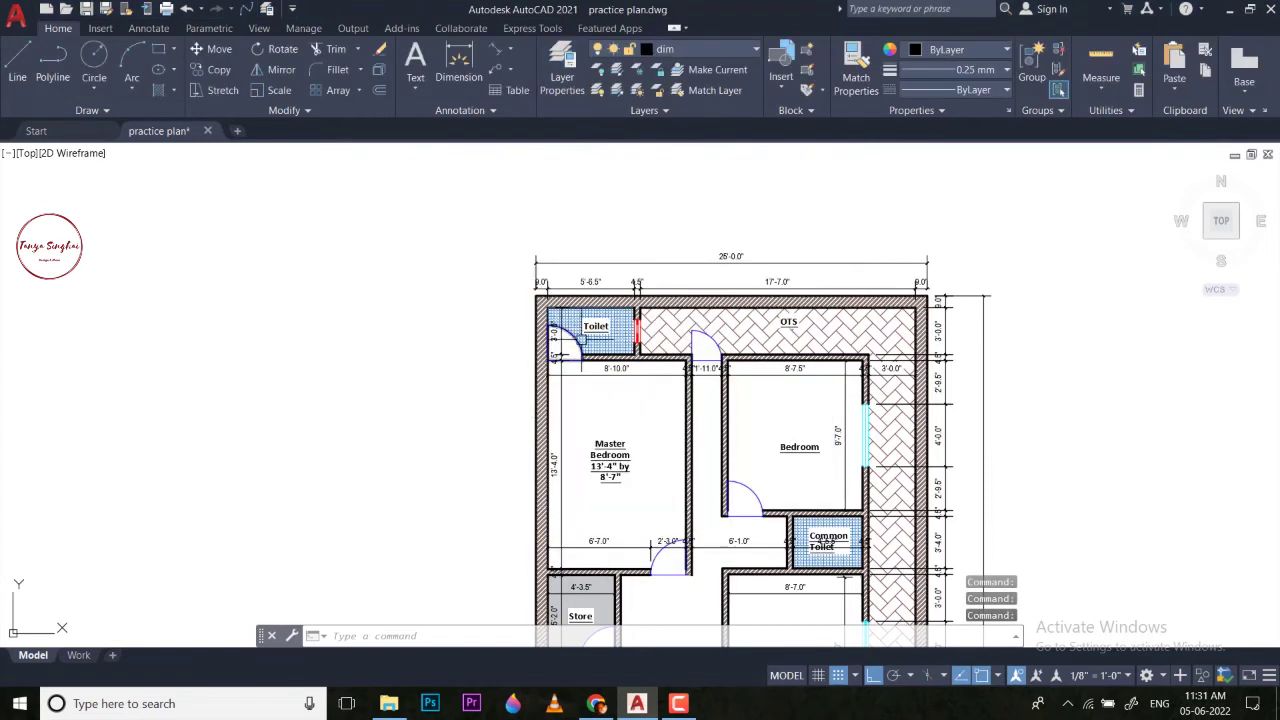
Select all room labels across the dimensioned plan, from Toilet and OTS down to Lawn and Parking, and move them to the text layer.
scroll(584, 343, up, 2)
click(592, 320)
click(911, 311)
click(615, 515)
scroll(950, 605, up, 2)
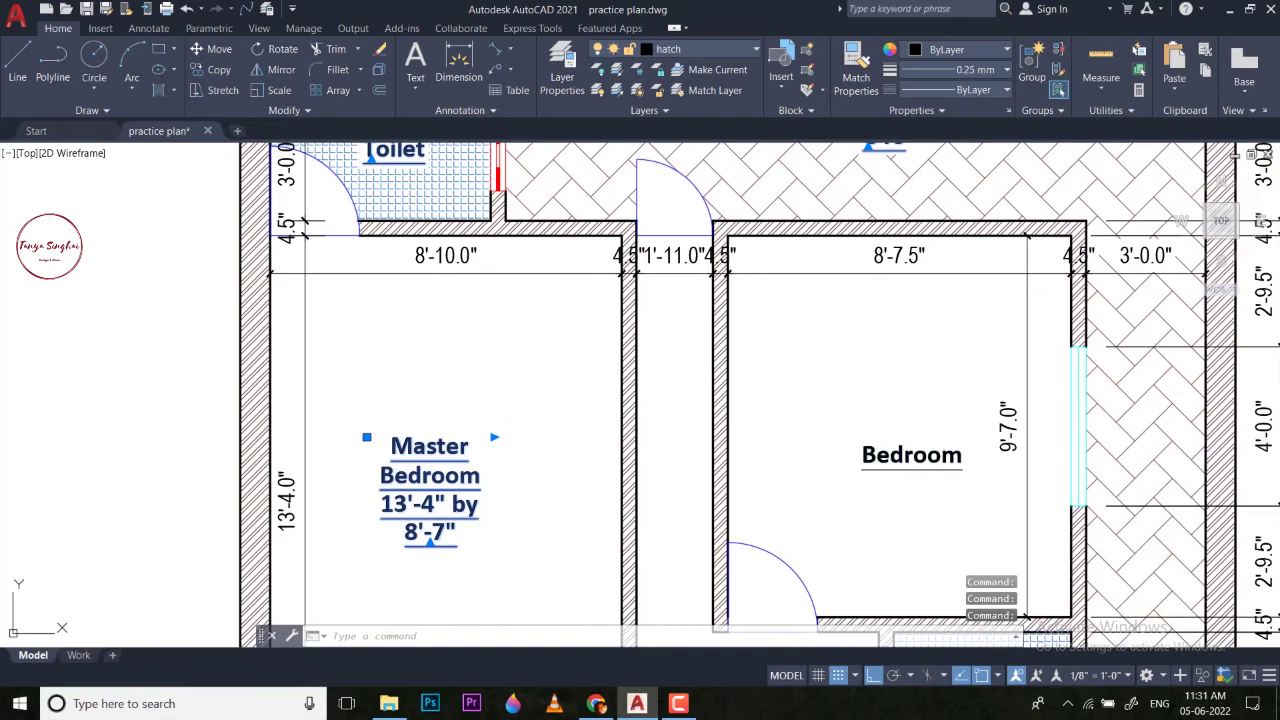
click(888, 456)
scroll(888, 456, down, 8)
middle_drag(874, 450, 802, 288)
scroll(732, 366, up, 6)
click(749, 390)
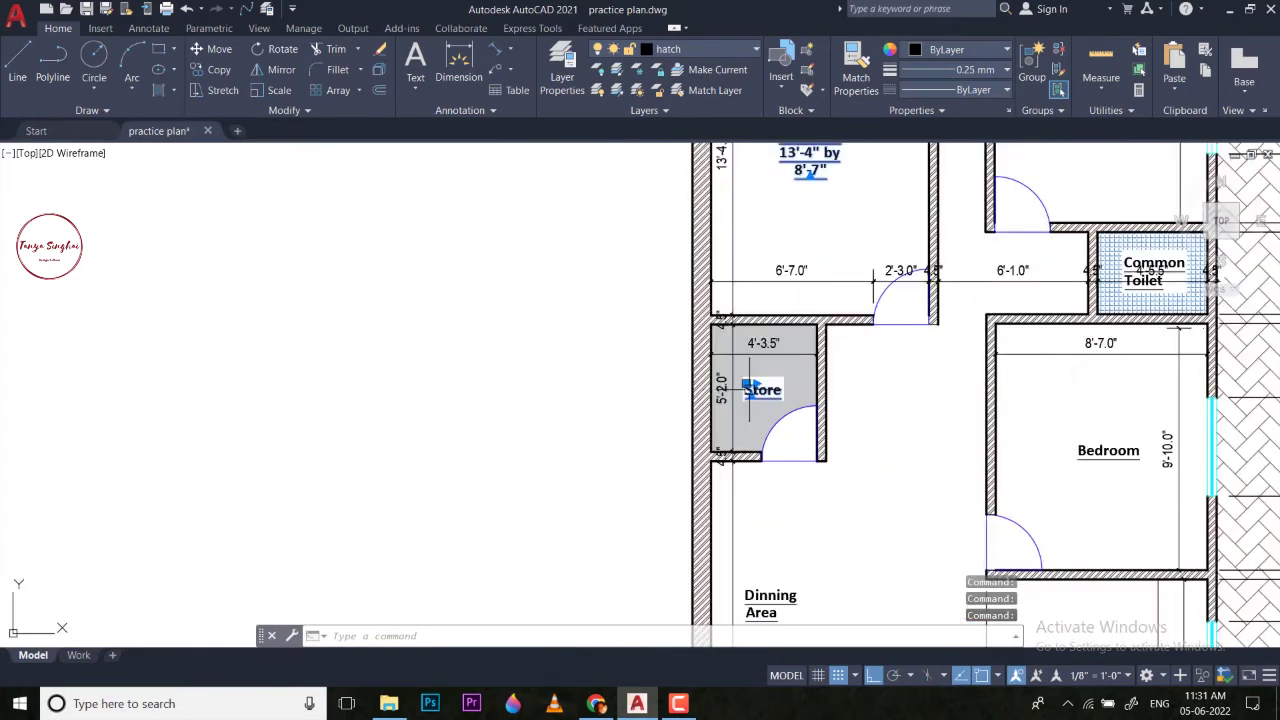
scroll(749, 390, down, 5)
scroll(905, 398, up, 5)
click(905, 398)
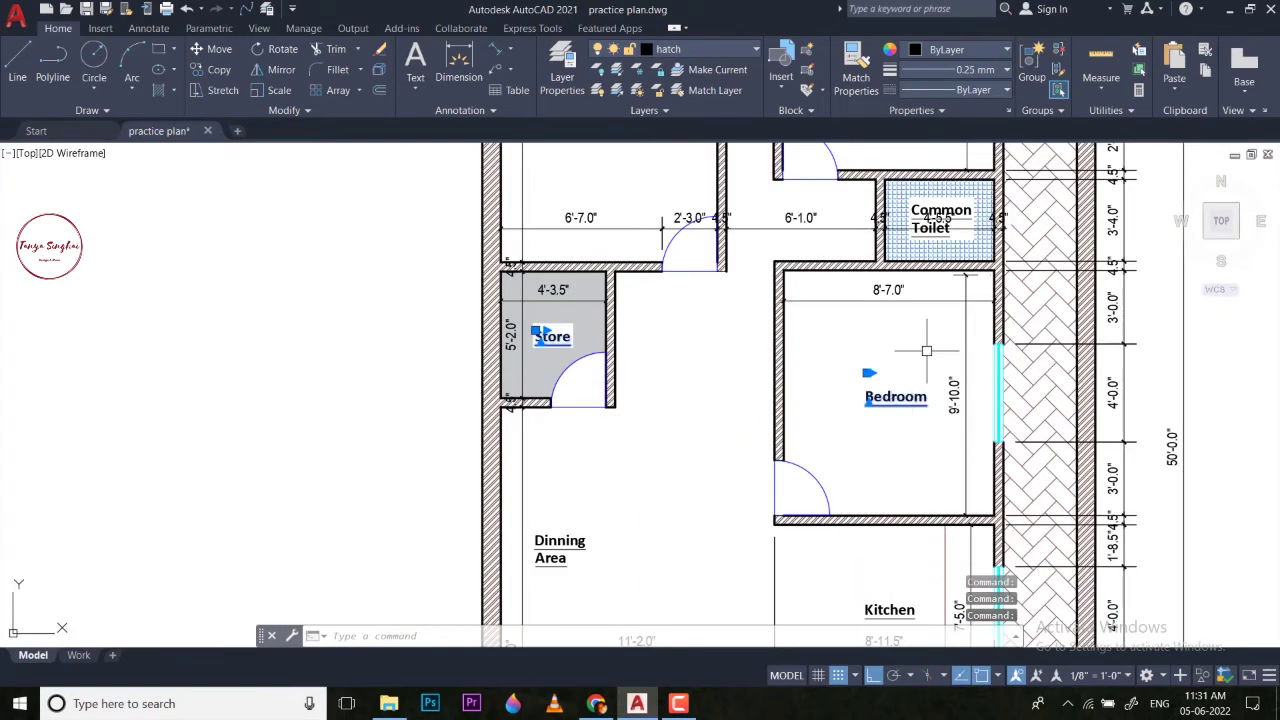
scroll(966, 273, up, 2)
scroll(966, 273, down, 6)
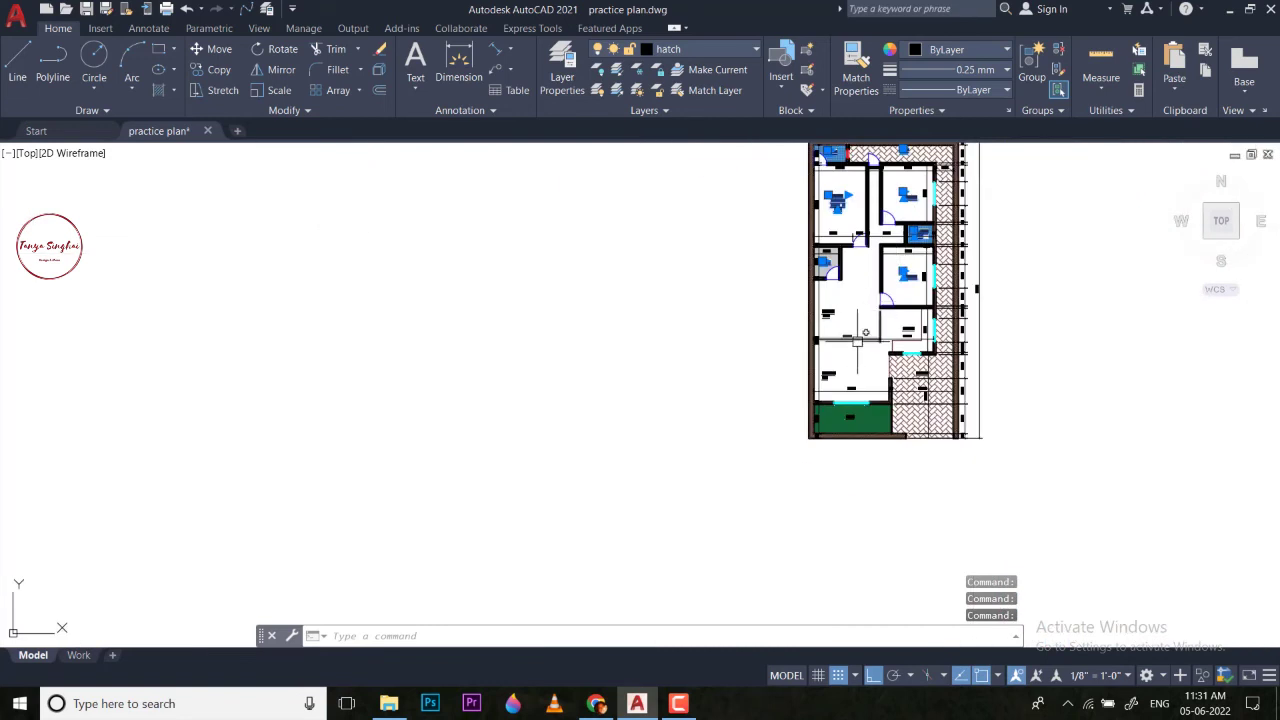
scroll(805, 325, up, 4)
click(806, 318)
click(1012, 352)
click(807, 470)
middle_drag(807, 470, 777, 343)
scroll(766, 449, up, 3)
click(750, 395)
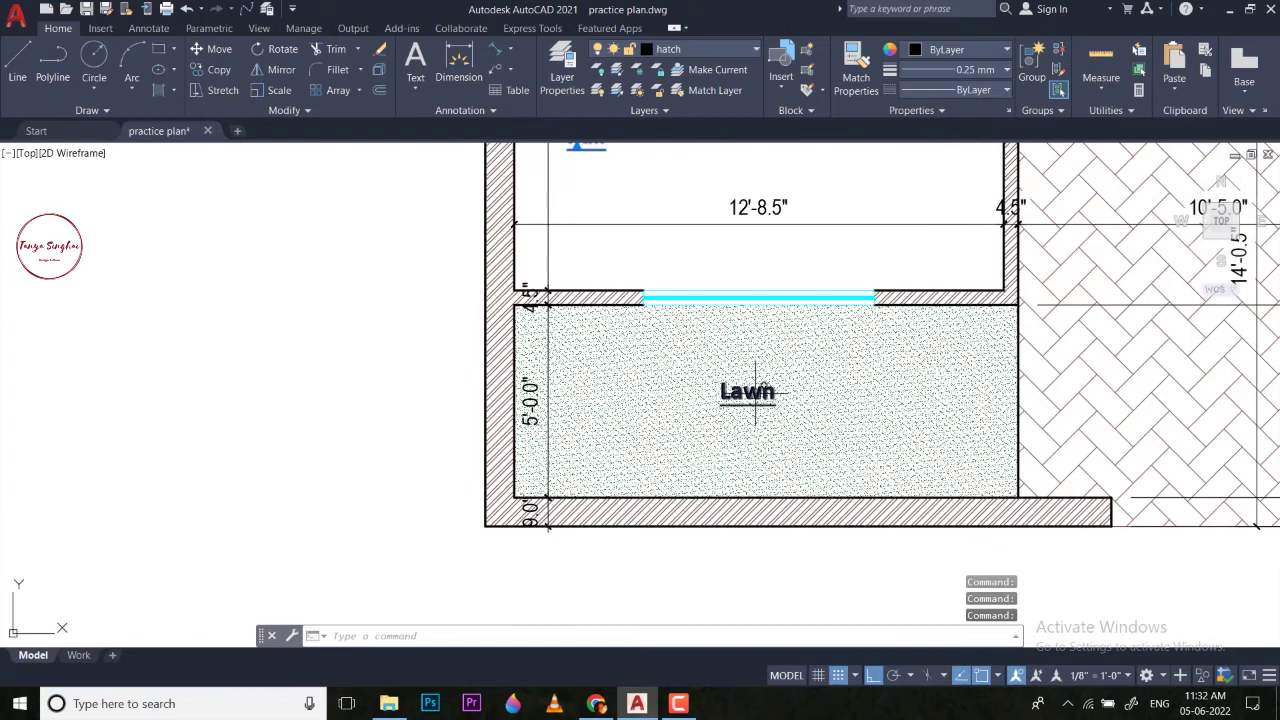
scroll(734, 396, down, 3)
middle_drag(734, 396, 645, 446)
scroll(830, 318, up, 4)
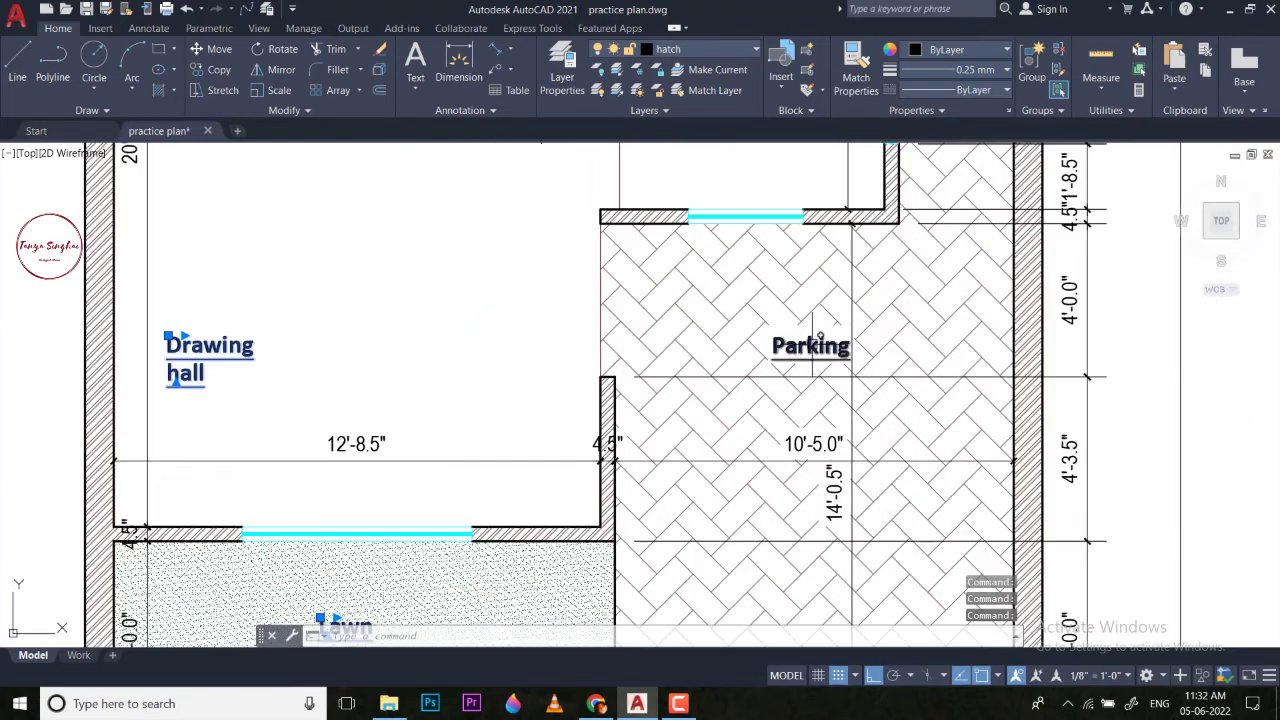
click(720, 50)
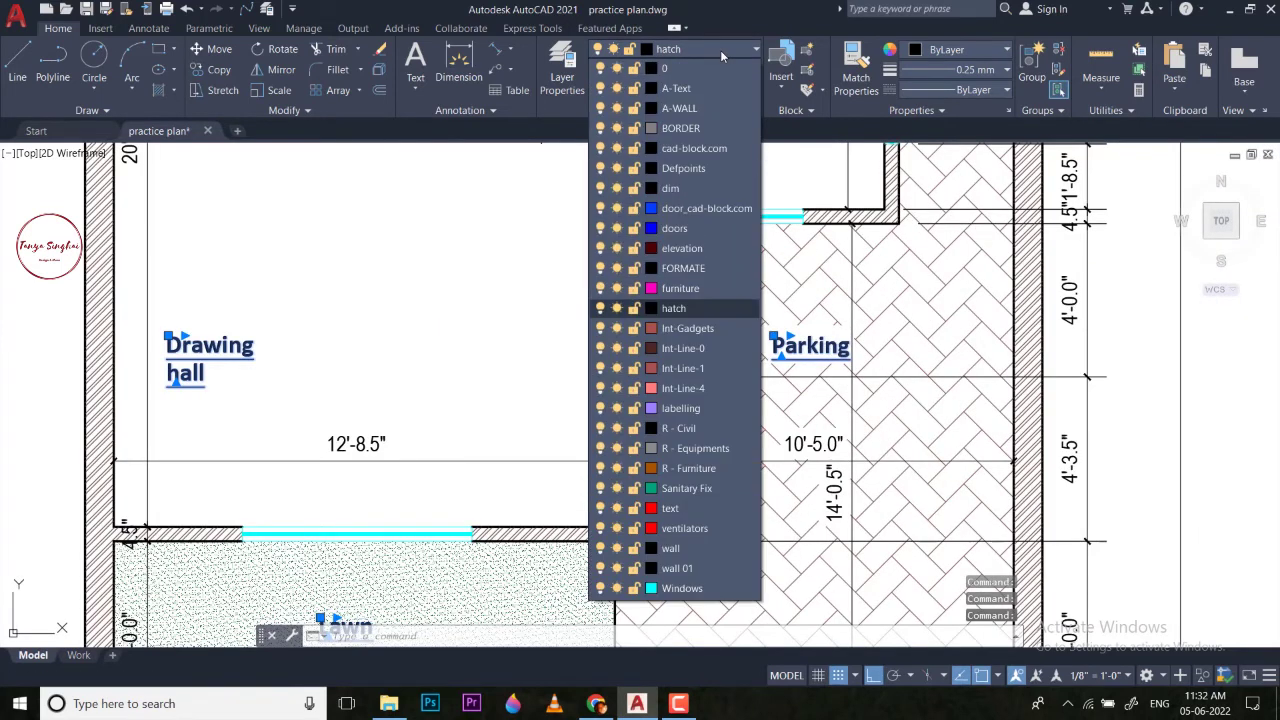
click(670, 508)
key(Escape)
Examine the room labels and dimensions across the whole floor plan after the layer change.
scroll(430, 400, down, 4)
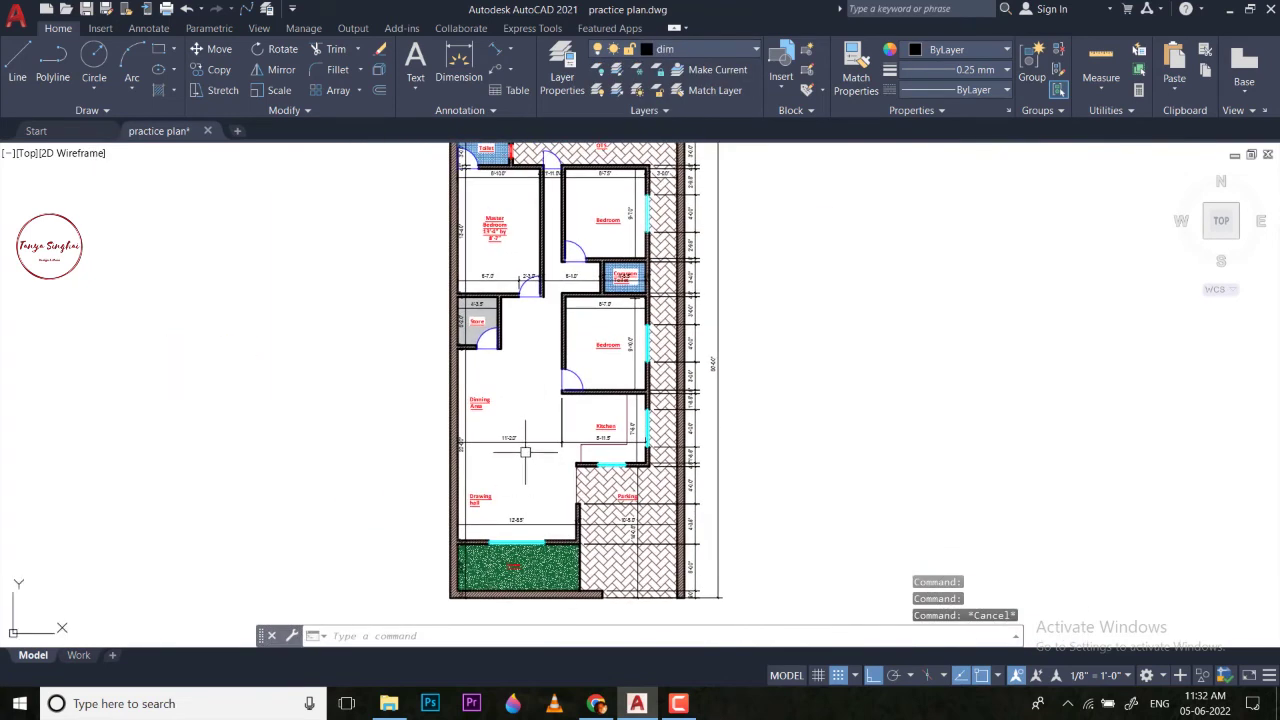
scroll(485, 267, up, 2)
middle_drag(485, 267, 490, 338)
middle_drag(596, 297, 600, 322)
scroll(581, 286, down, 1)
scroll(581, 286, up, 2)
scroll(581, 286, down, 3)
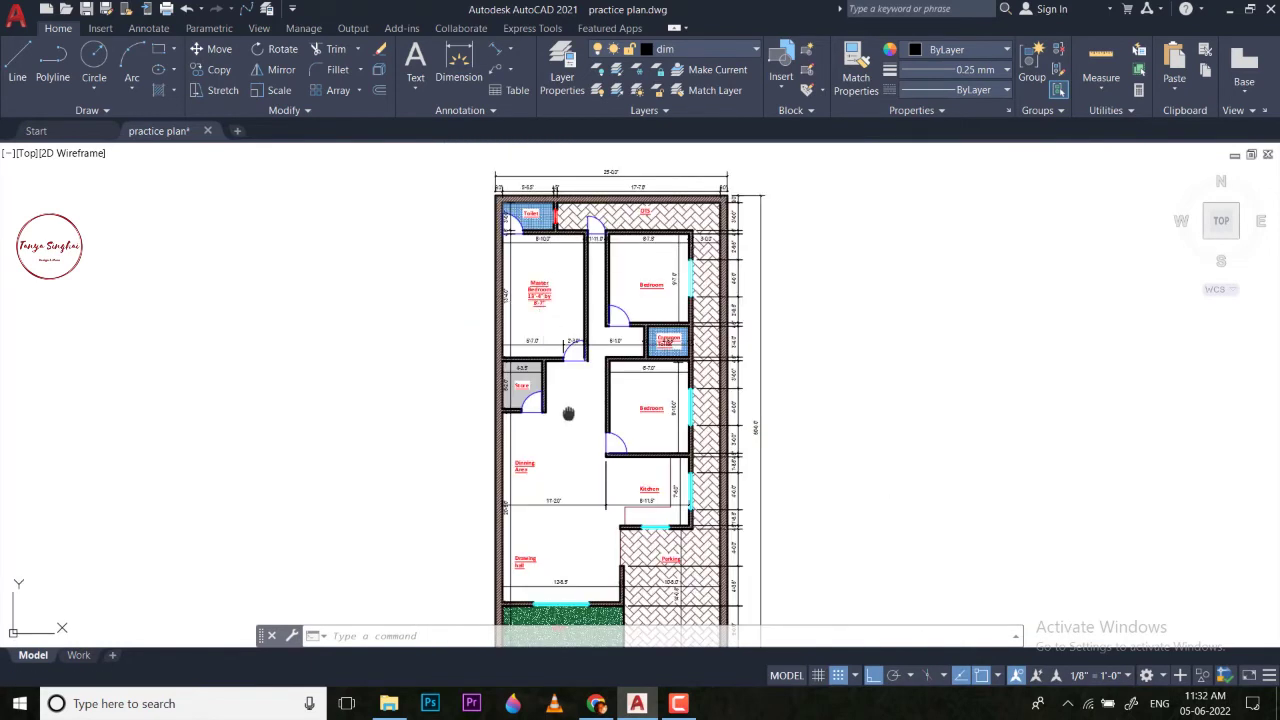
middle_drag(546, 319, 546, 274)
scroll(595, 480, down, 3)
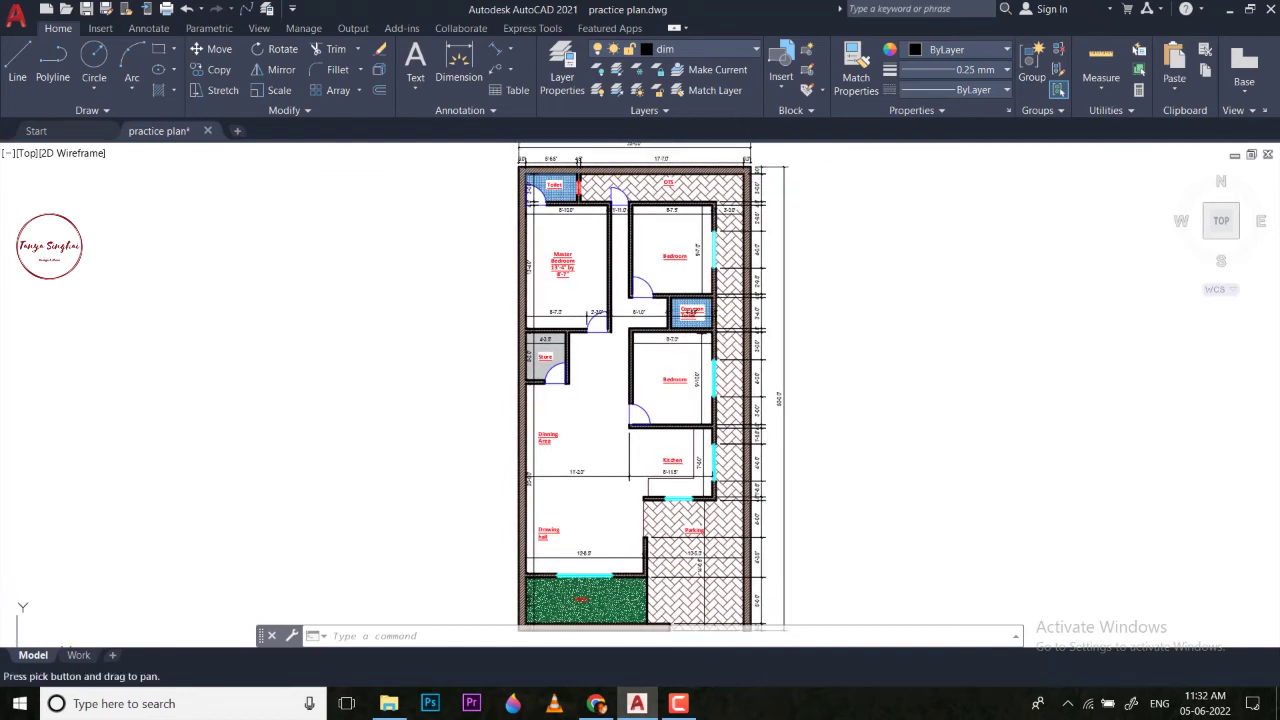